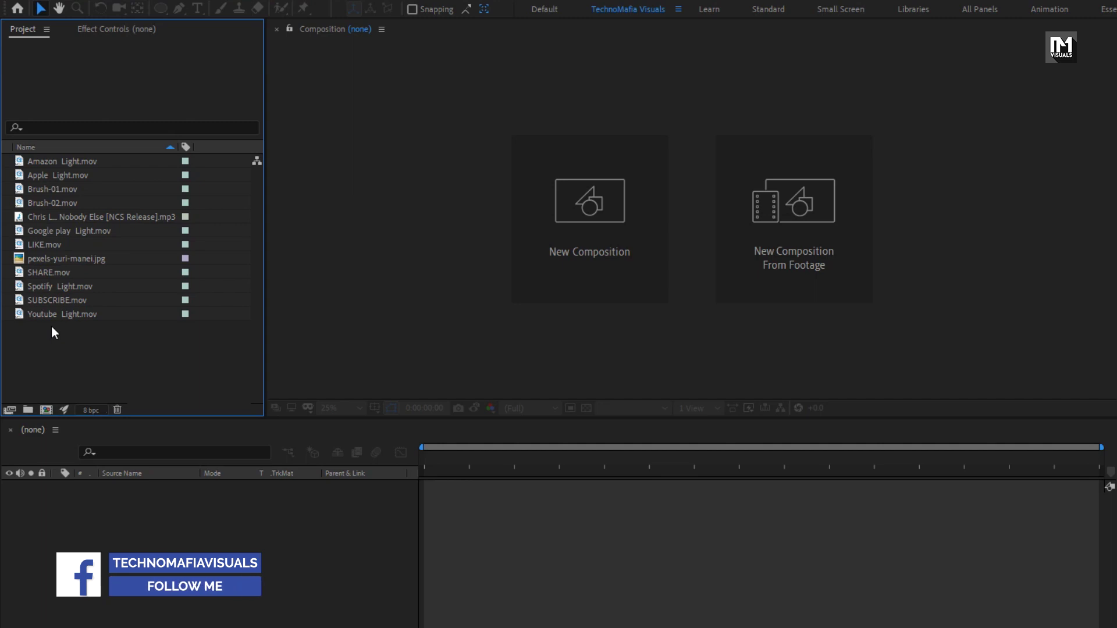
Step: Create a new HD composition named Audio_Visualizer with a duration of 0:00:15:00
click(572, 217)
text(Audi)
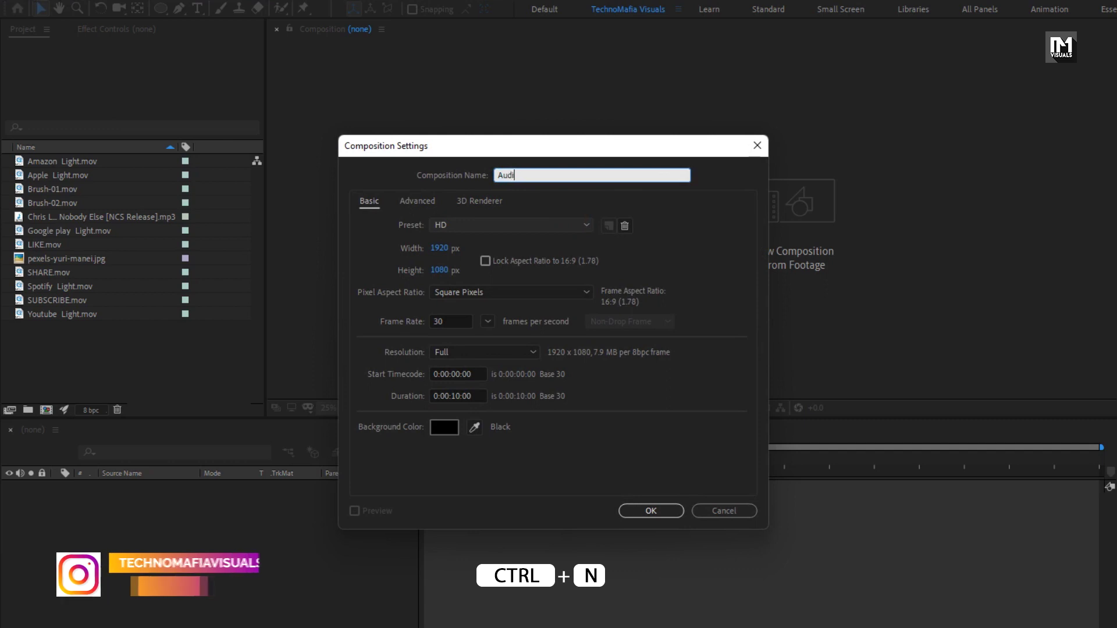
text(o_Vi)
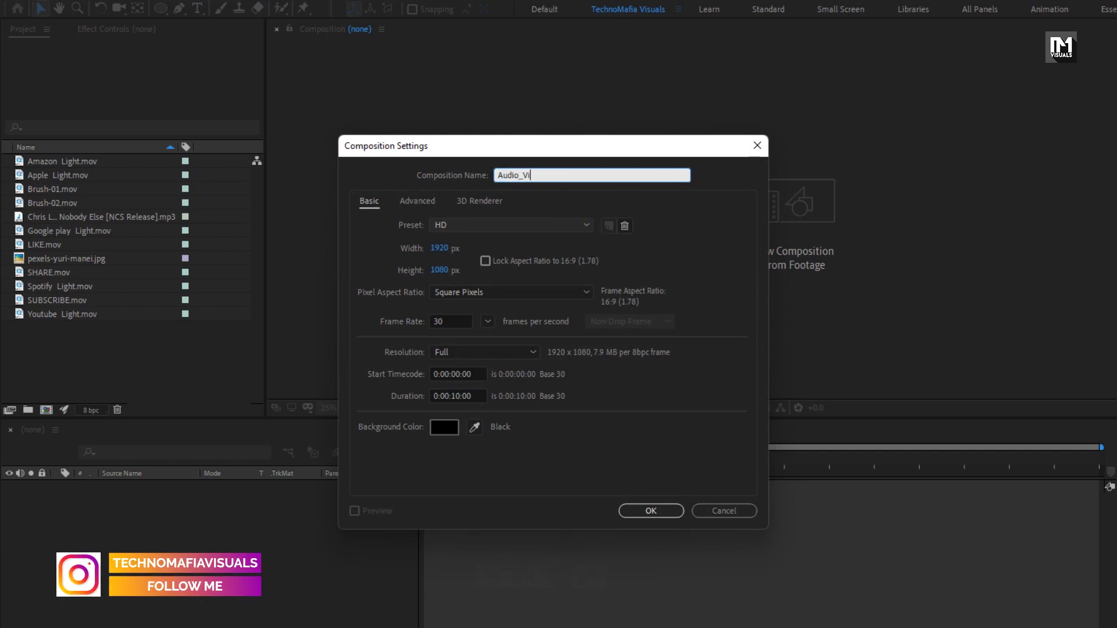
text(sualizer)
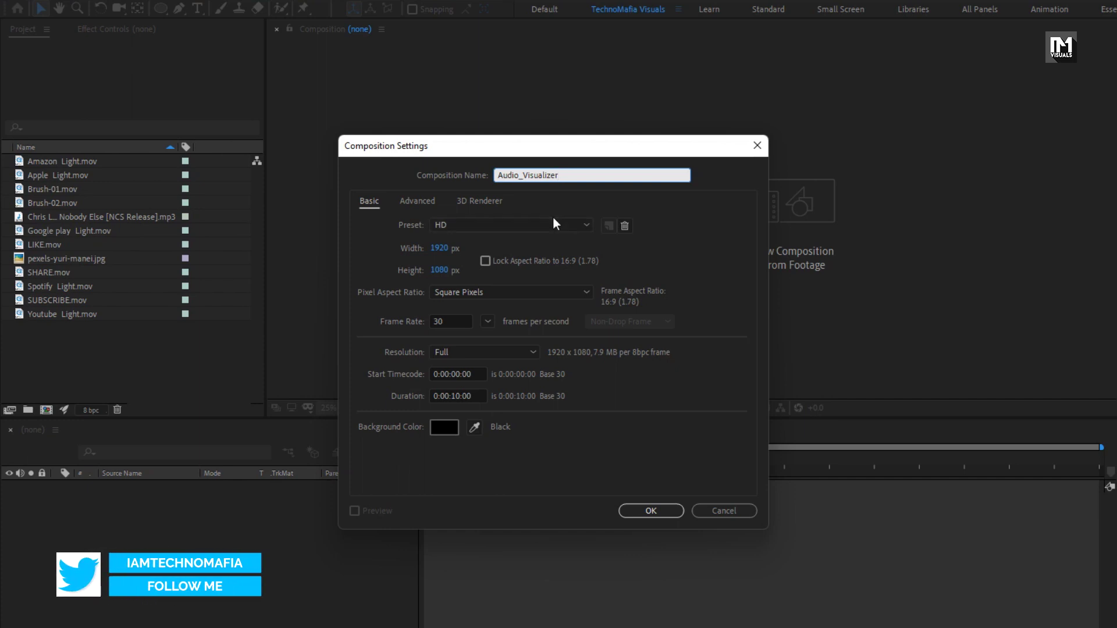
click(459, 396)
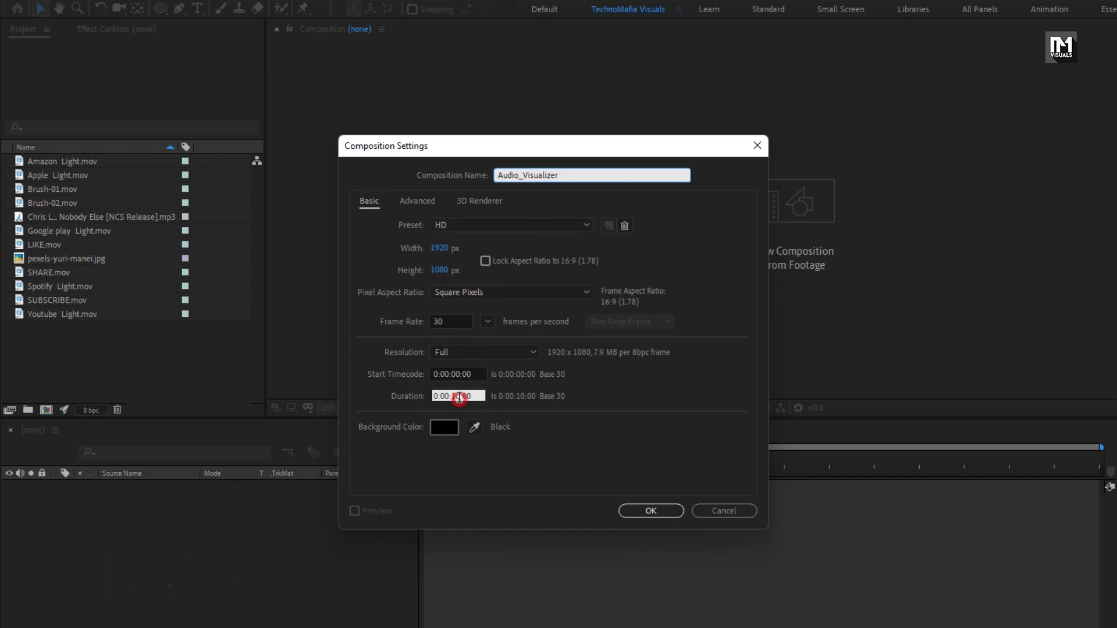
double_click(459, 396)
key(BackSpace)
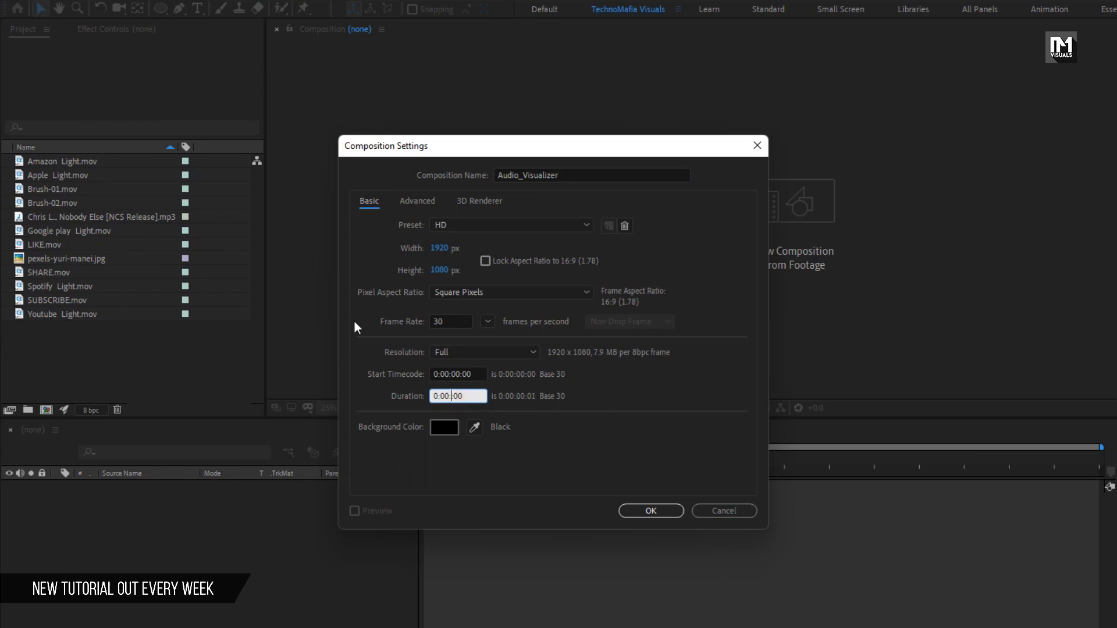
text(15)
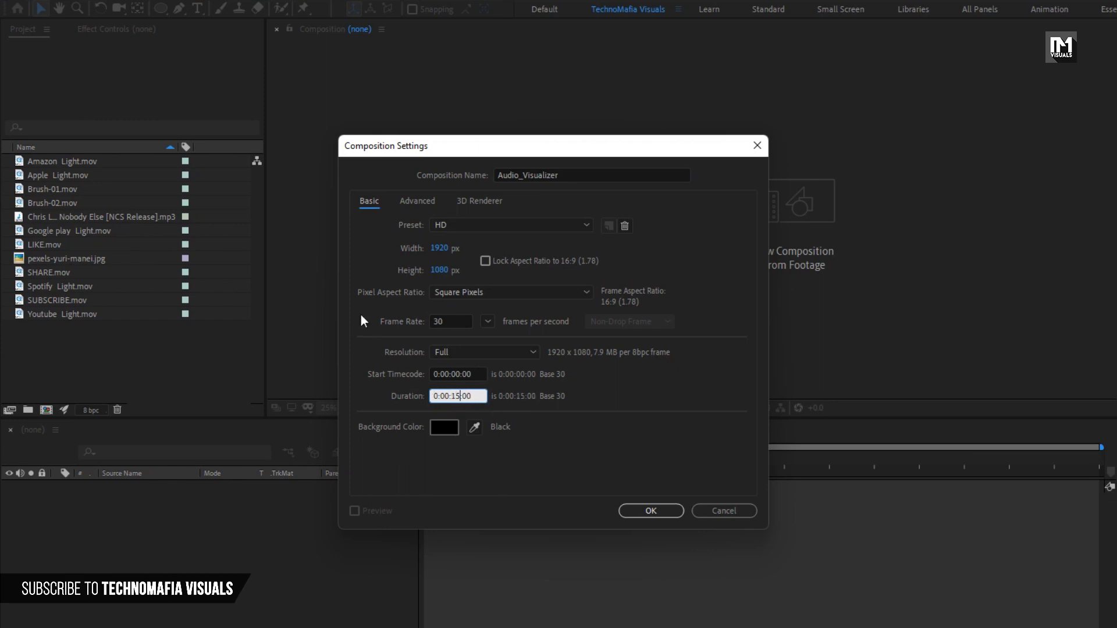
click(648, 510)
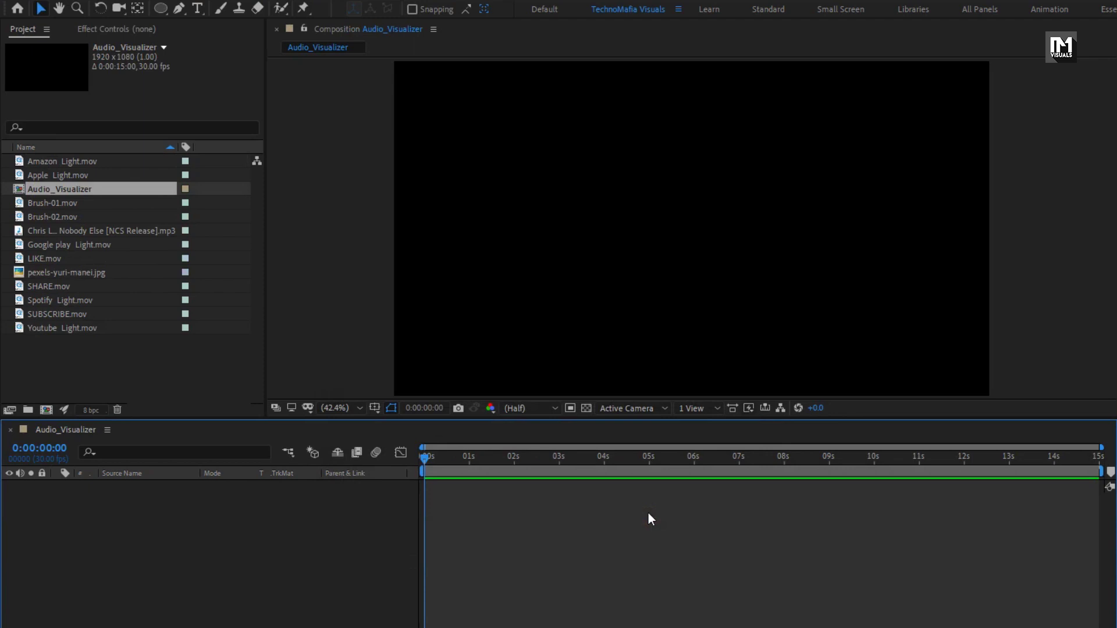
Step: Add the NCS Release mp3 track to the composition and pre-compose it as Music, moving all attributes into the new composition
click(104, 233)
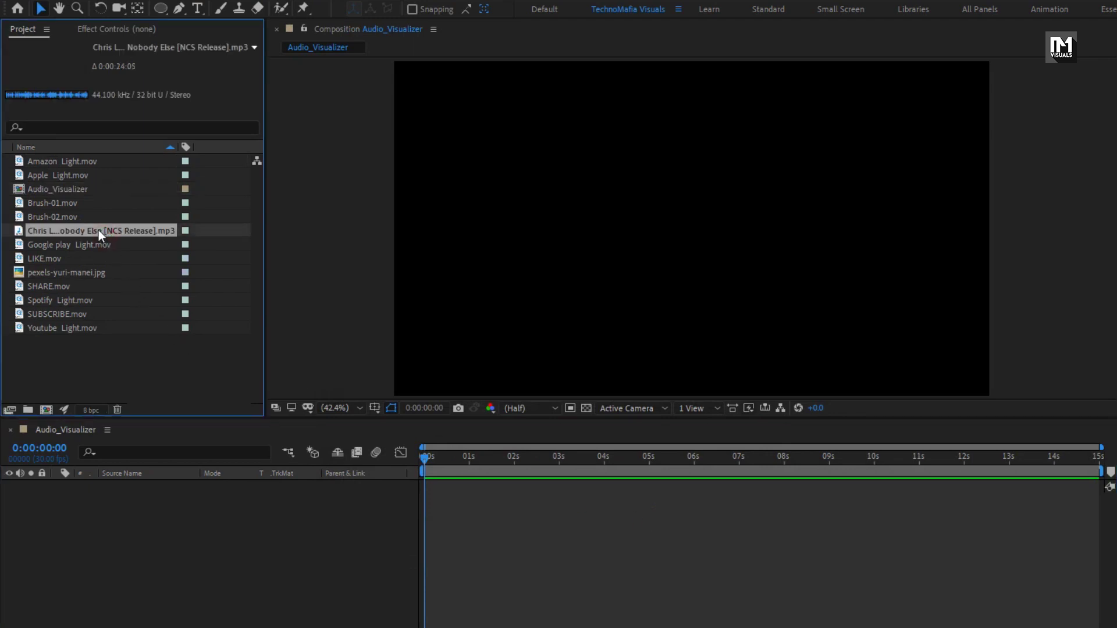
drag(170, 508, 170, 536)
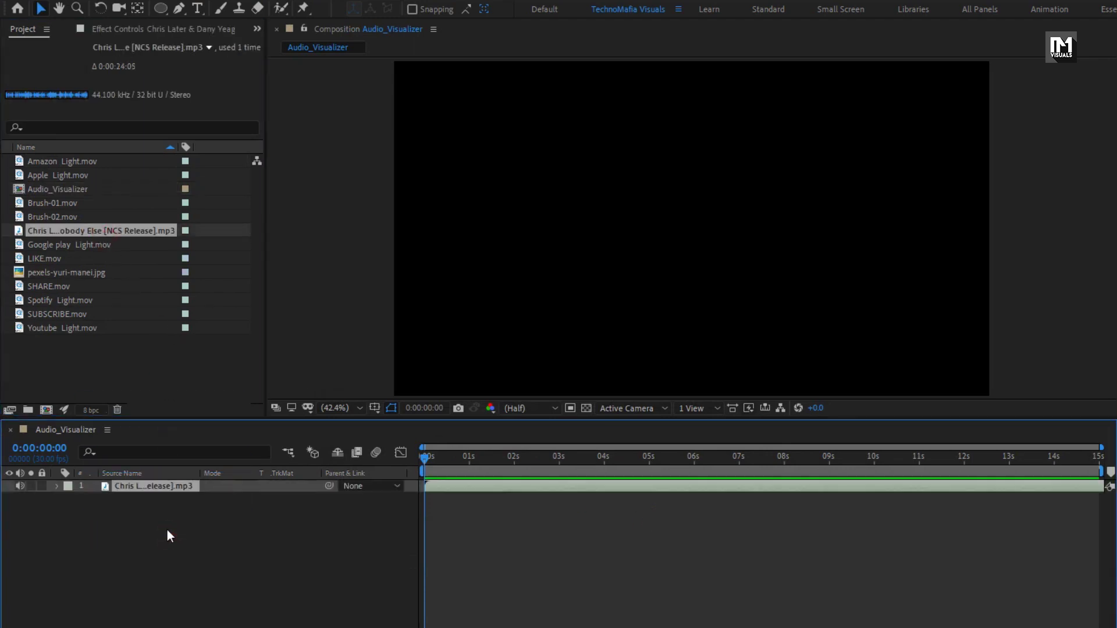
right_click(148, 489)
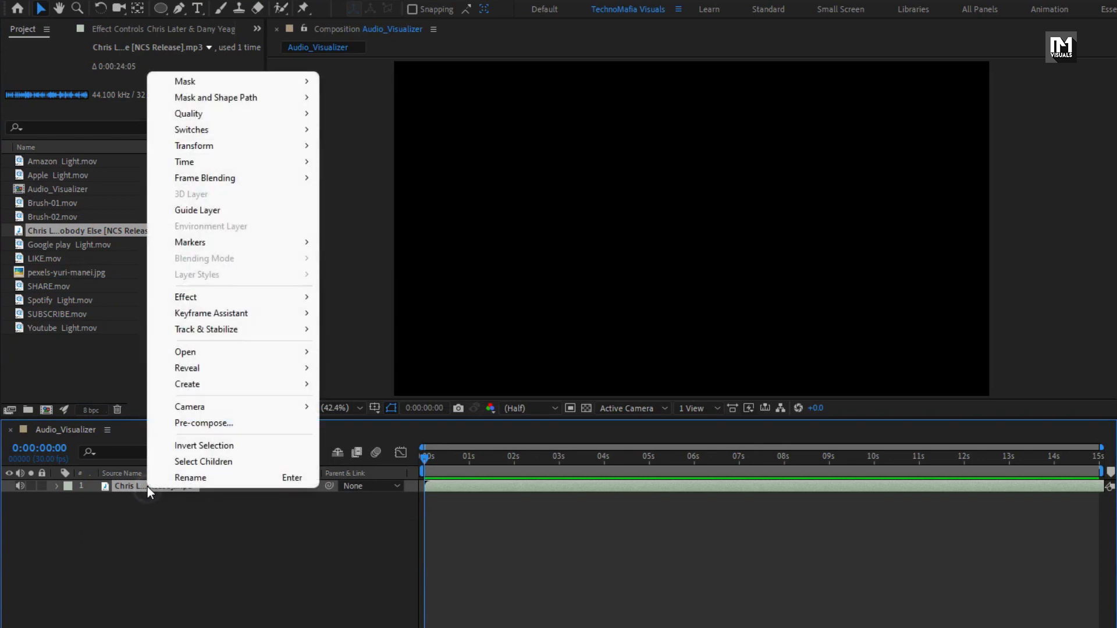
click(183, 421)
text(Music)
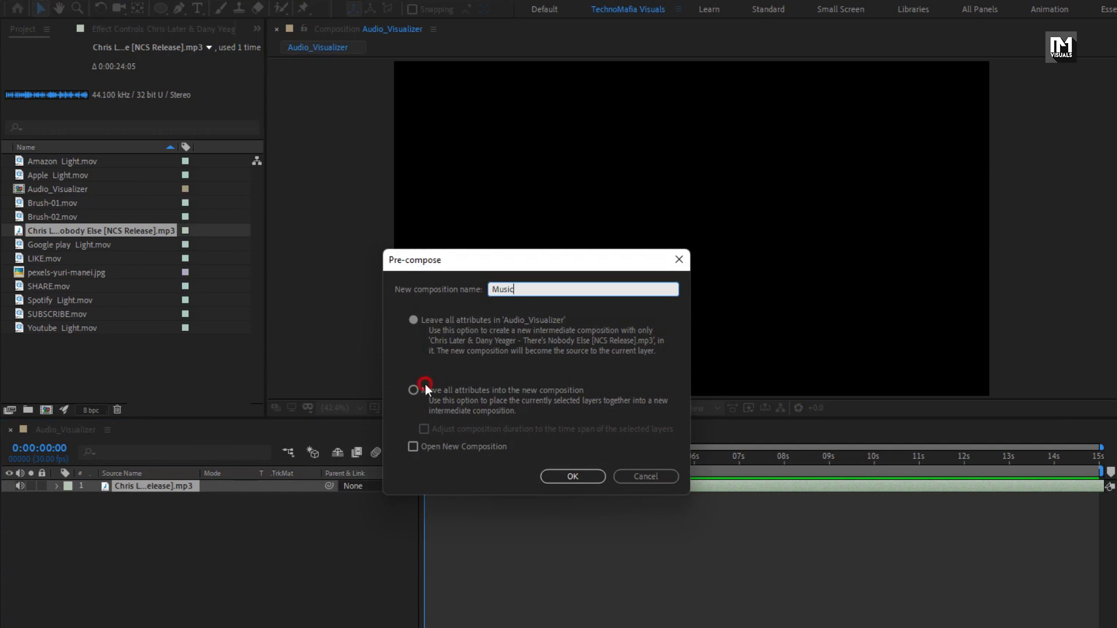
click(424, 384)
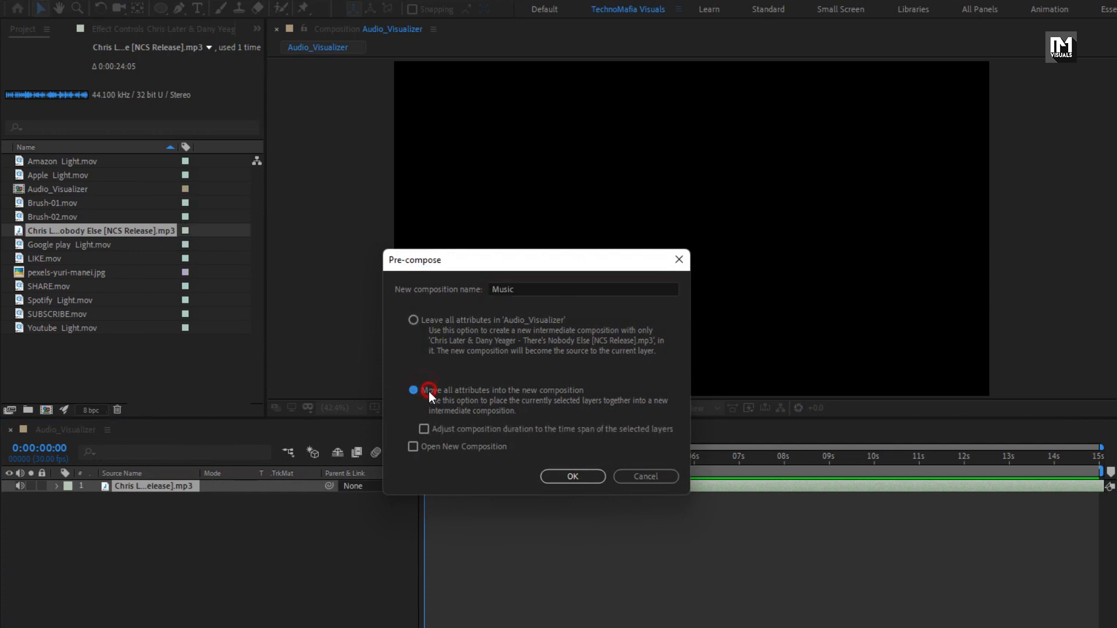
click(571, 477)
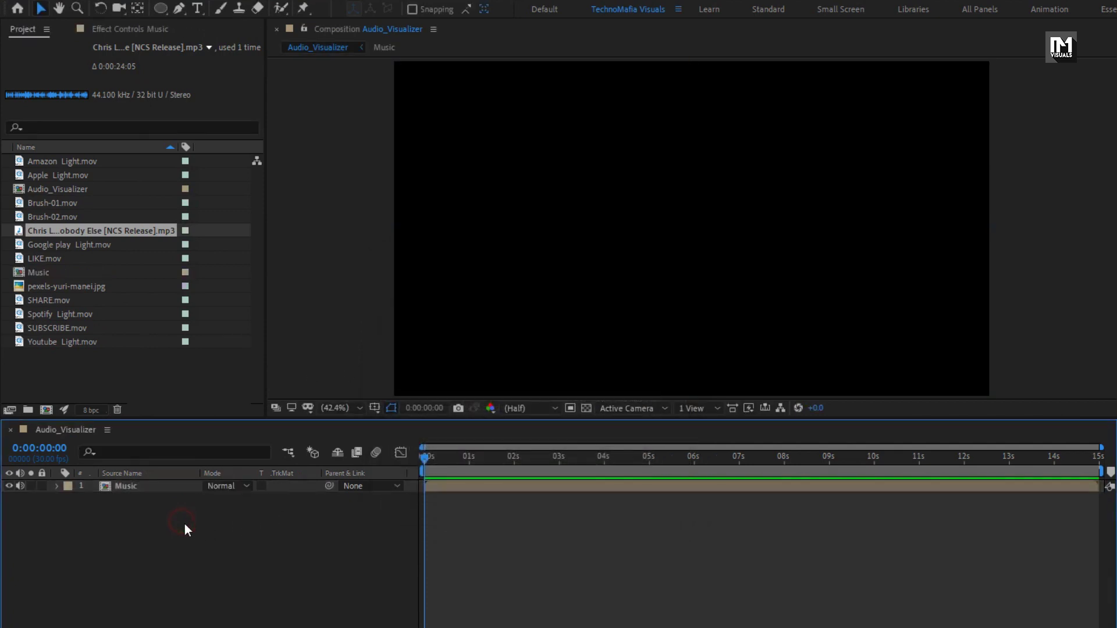
Step: Create a black 1920 x 1080 solid layer named BG above the Music layer
right_click(184, 523)
mouse_move(261, 533)
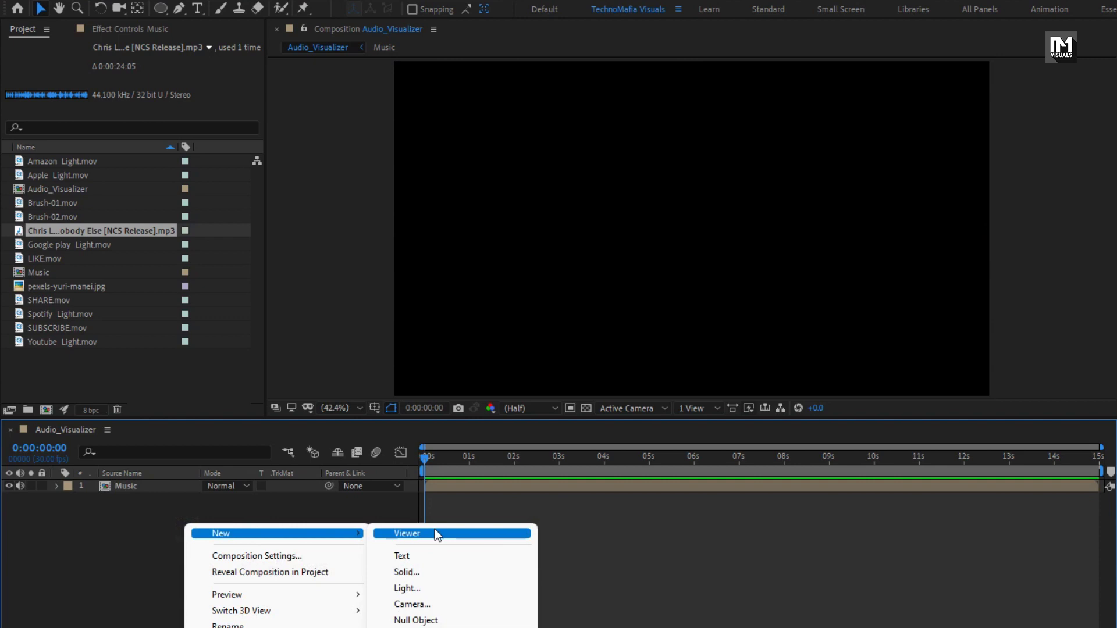
click(449, 571)
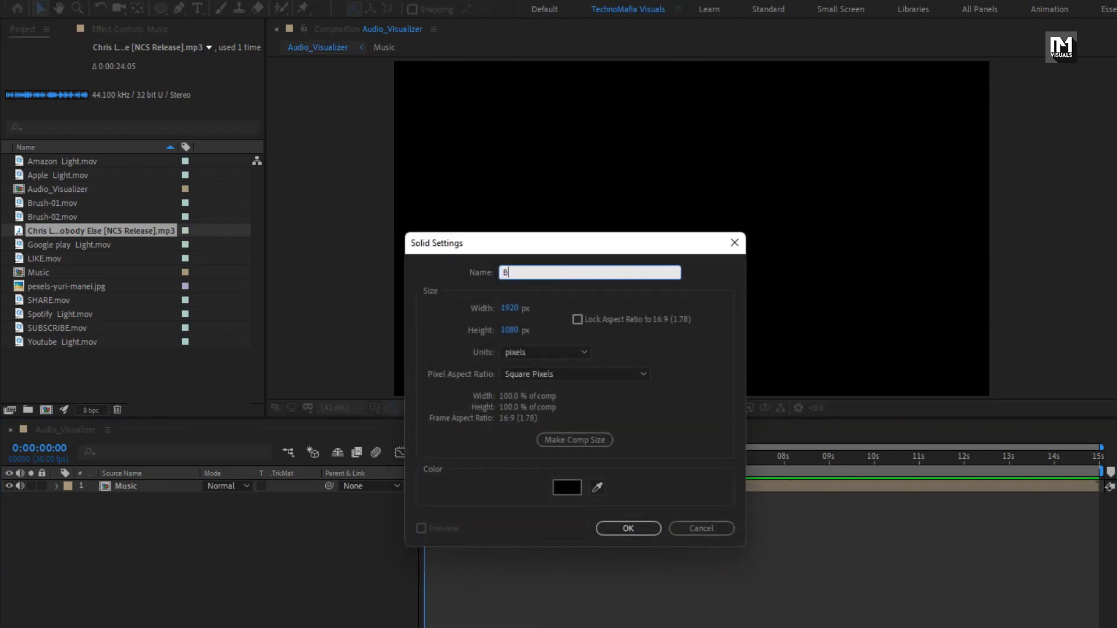
click(617, 528)
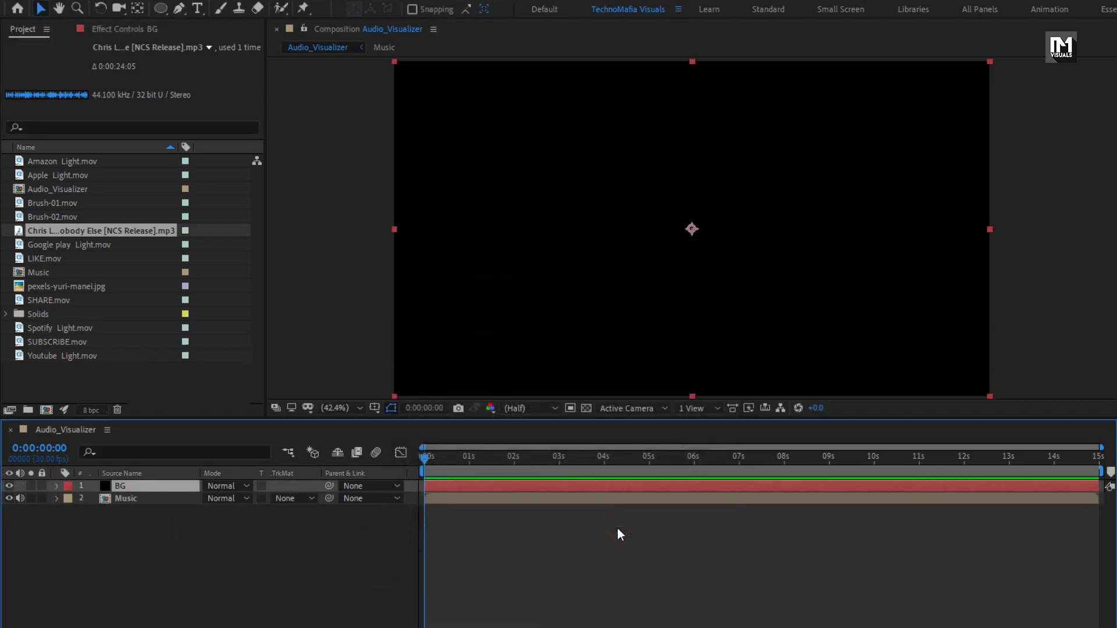
Step: Apply the Fill effect to the BG layer and set its colour to dark grey 121212
click(965, 47)
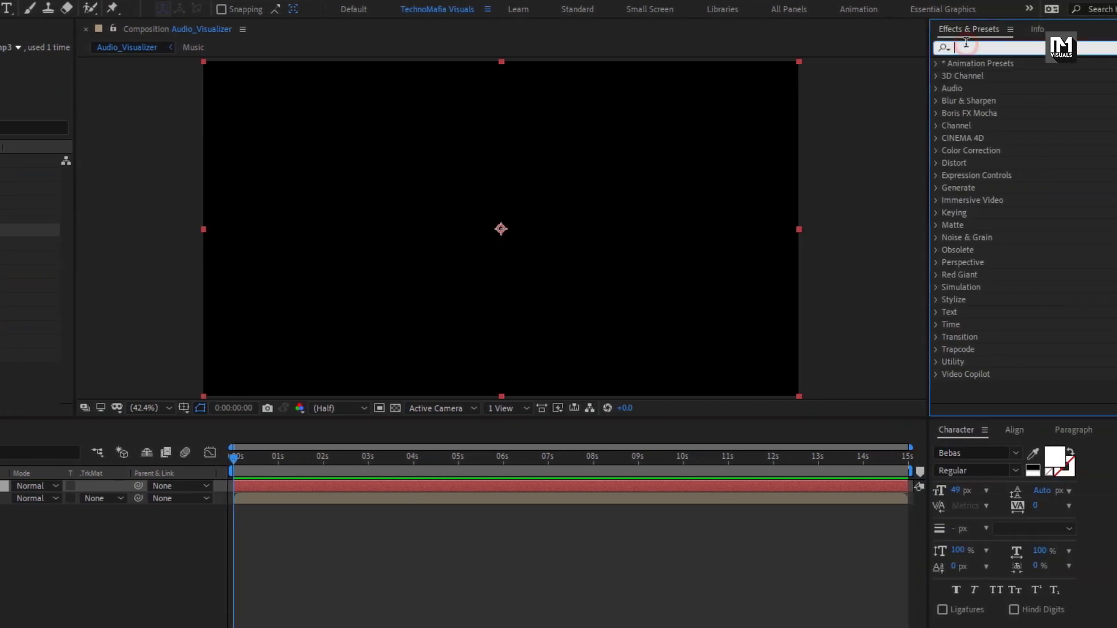
text(fill)
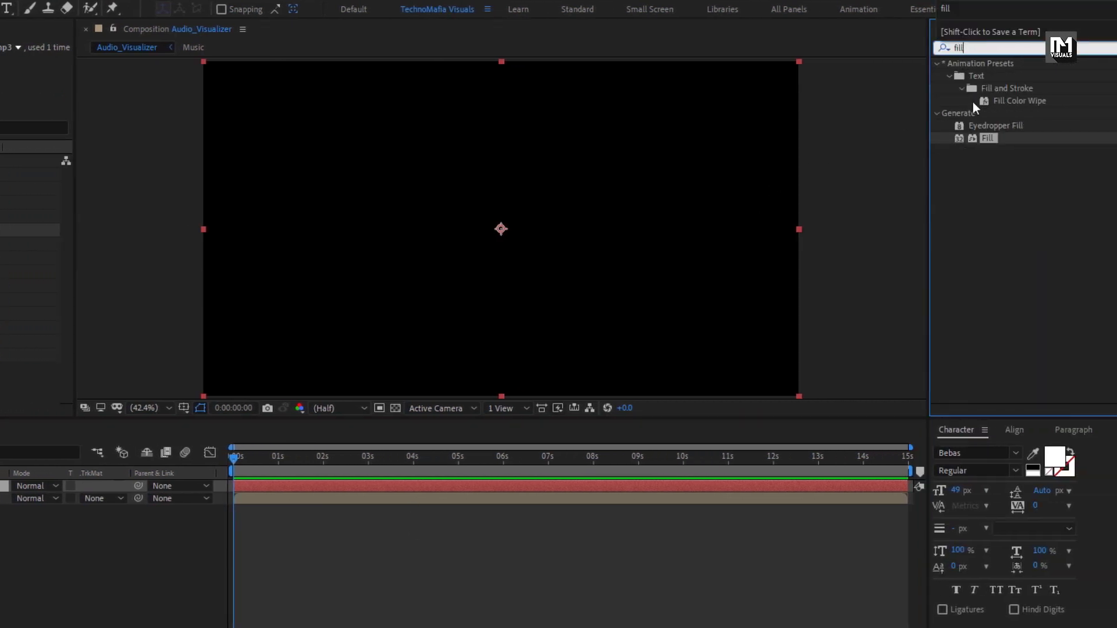
drag(989, 141, 460, 228)
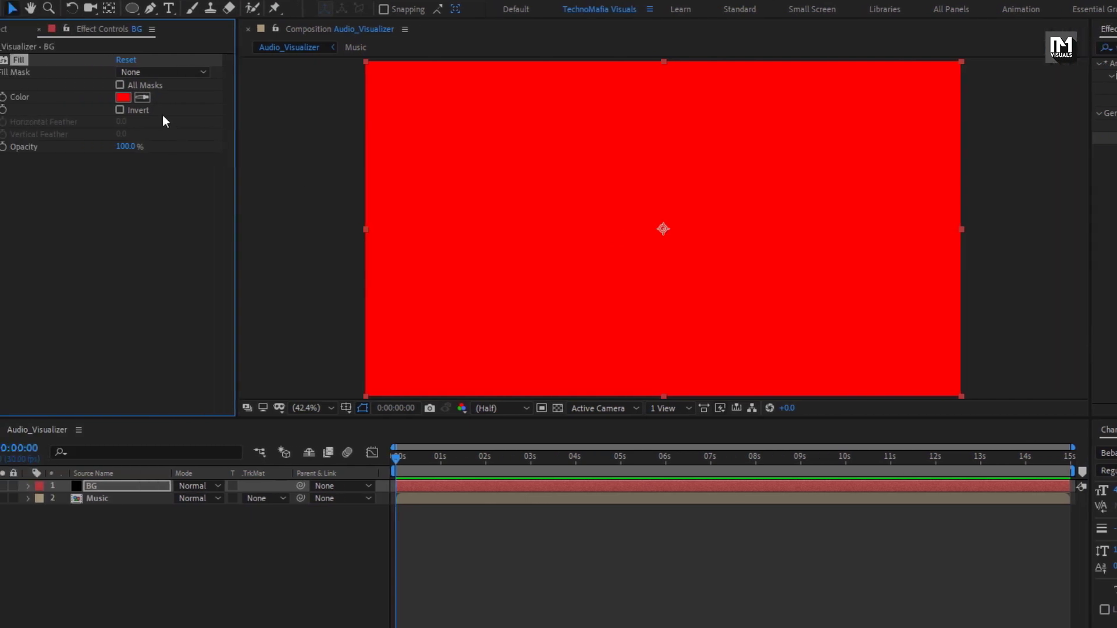
click(123, 97)
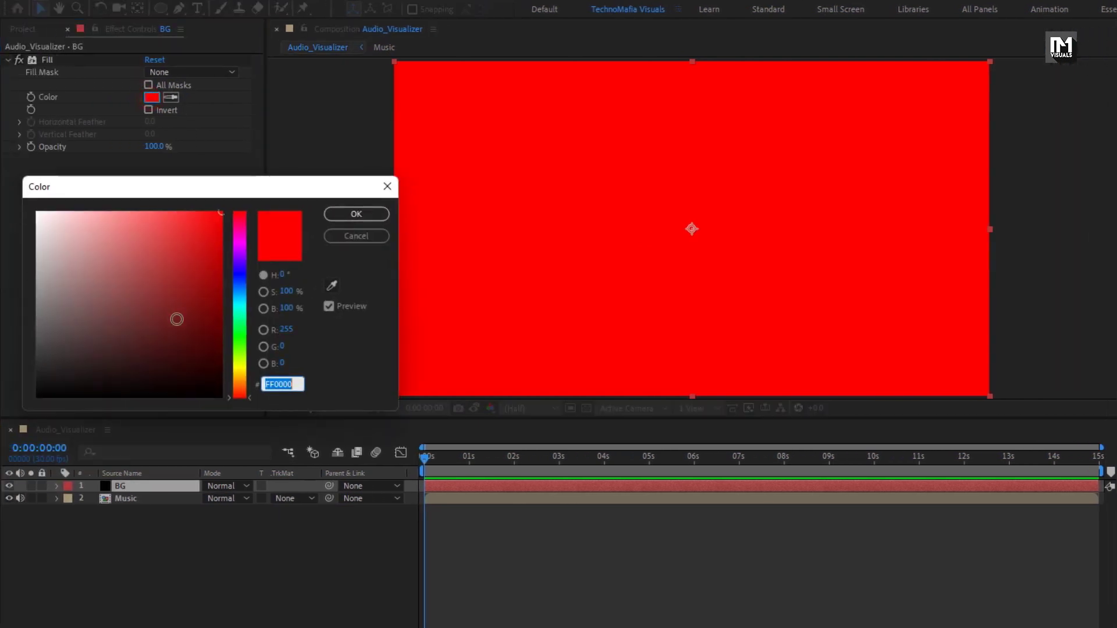
mouse_move(146, 319)
mouse_down()
mouse_move(23, 373)
mouse_move(39, 385)
mouse_up()
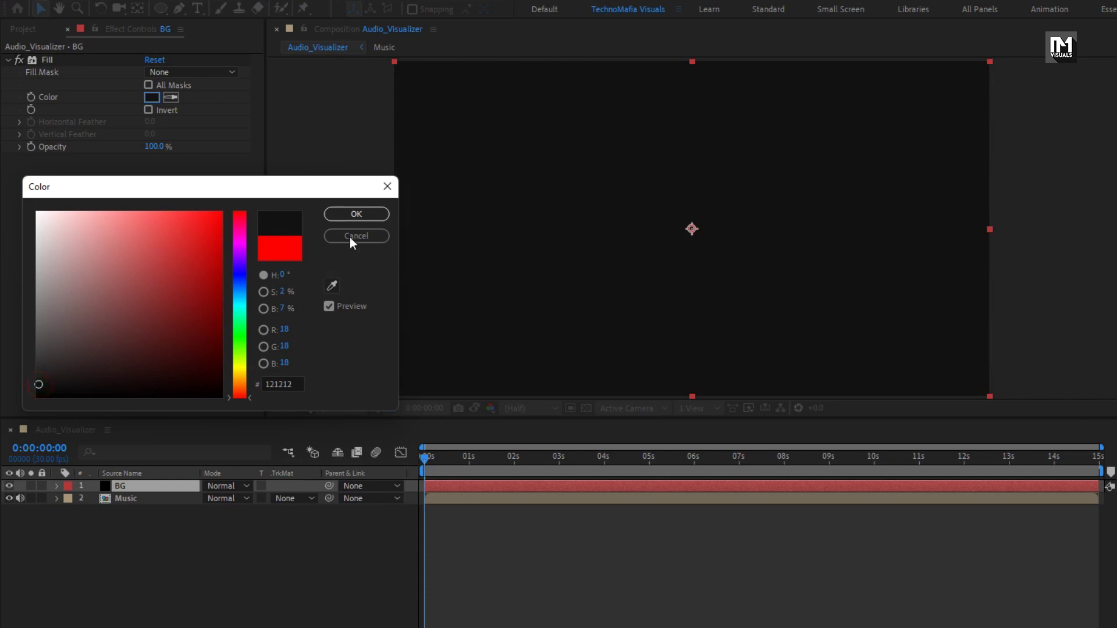
click(355, 215)
Step: Place the pexels JPG photo above the BG layer and scale it down to 29%
click(24, 29)
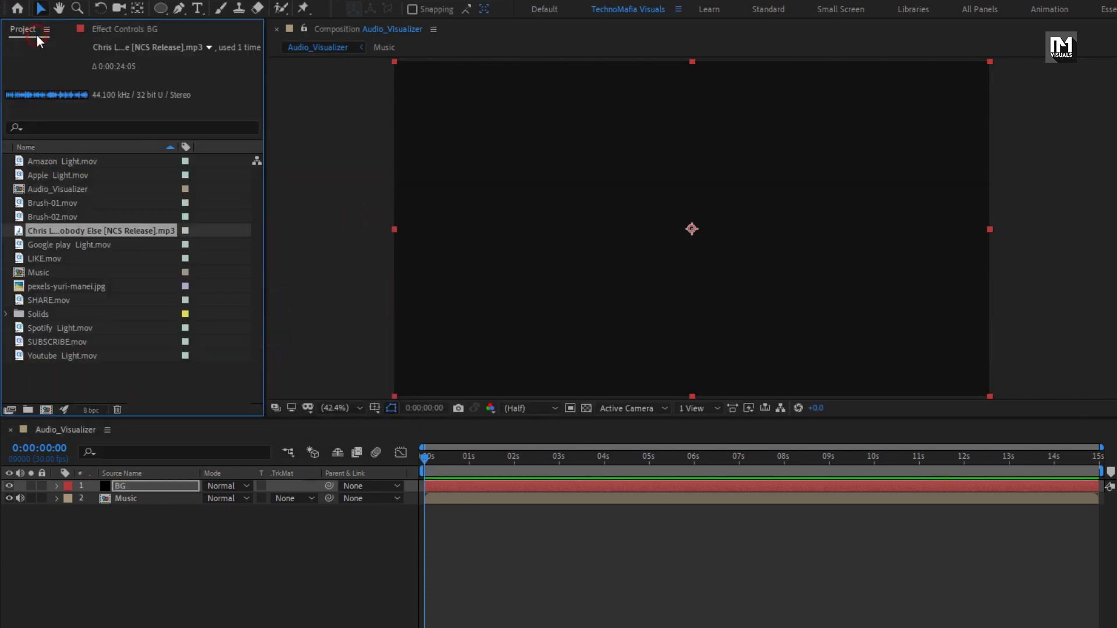
click(51, 285)
drag(53, 288, 173, 481)
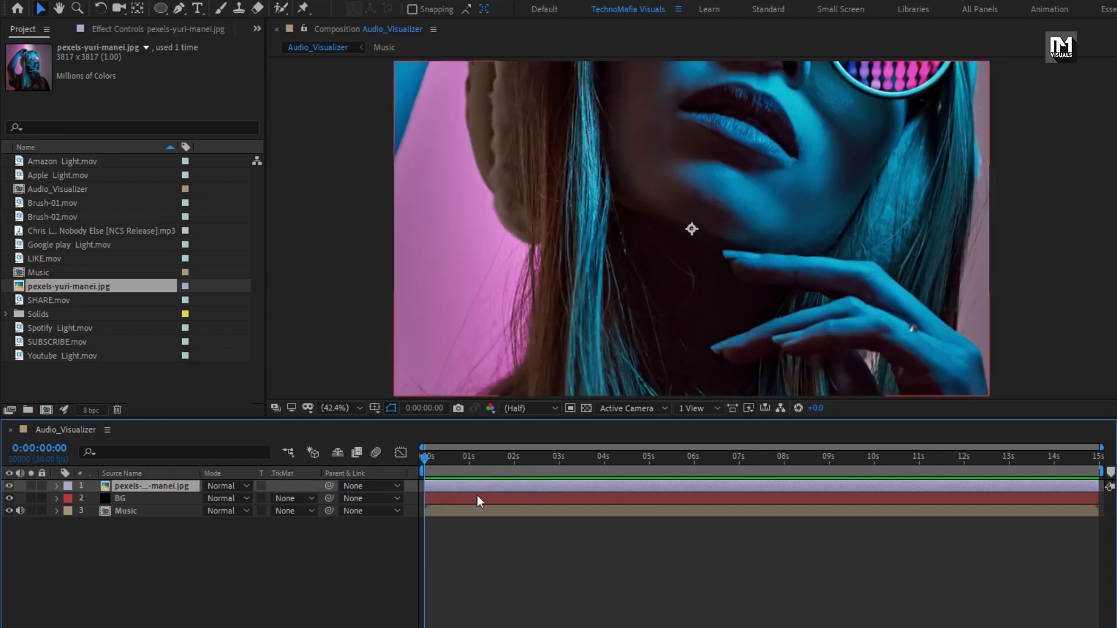
drag(489, 463, 660, 463)
key(s)
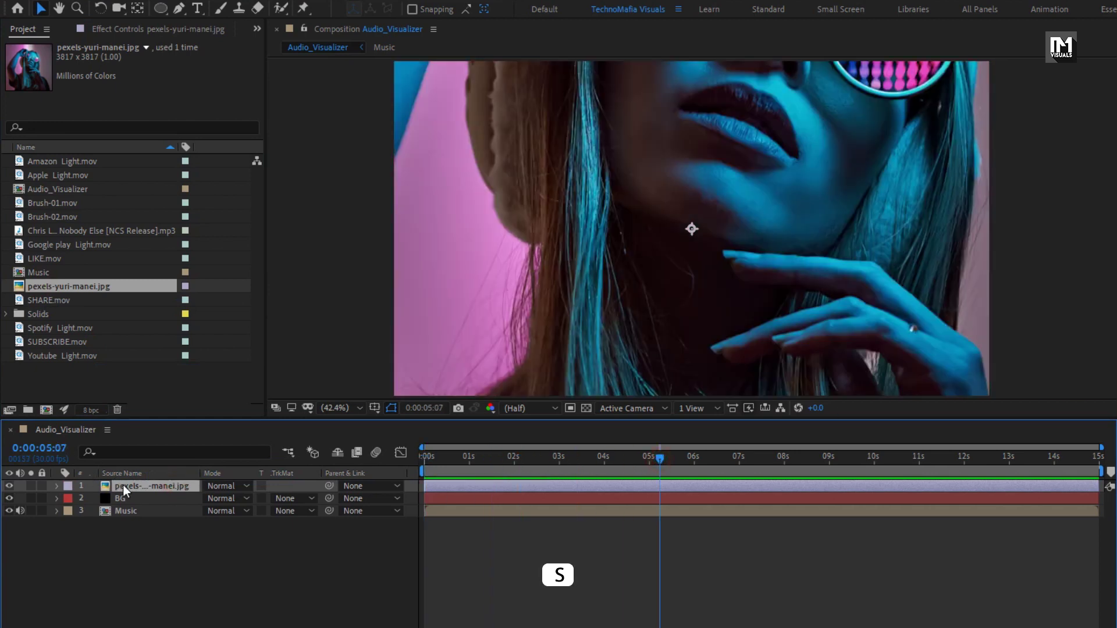
drag(244, 503, 201, 507)
click(150, 487)
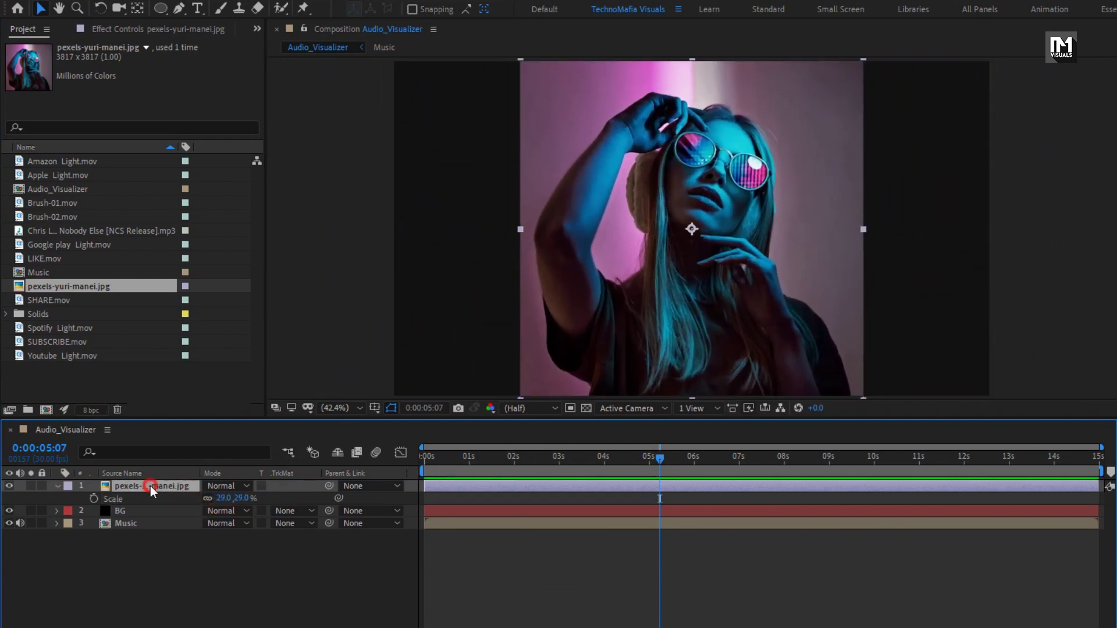
click(57, 488)
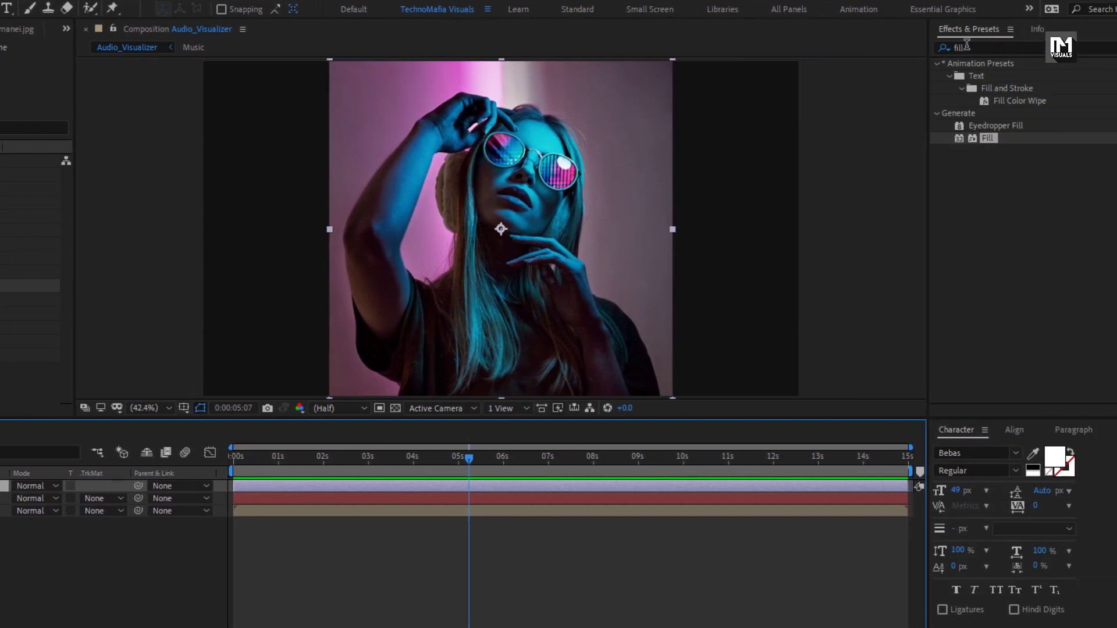
Step: Apply Motion Tile to the photo layer with output width 200, mirrored edges and a phase of about 151°
click(971, 48)
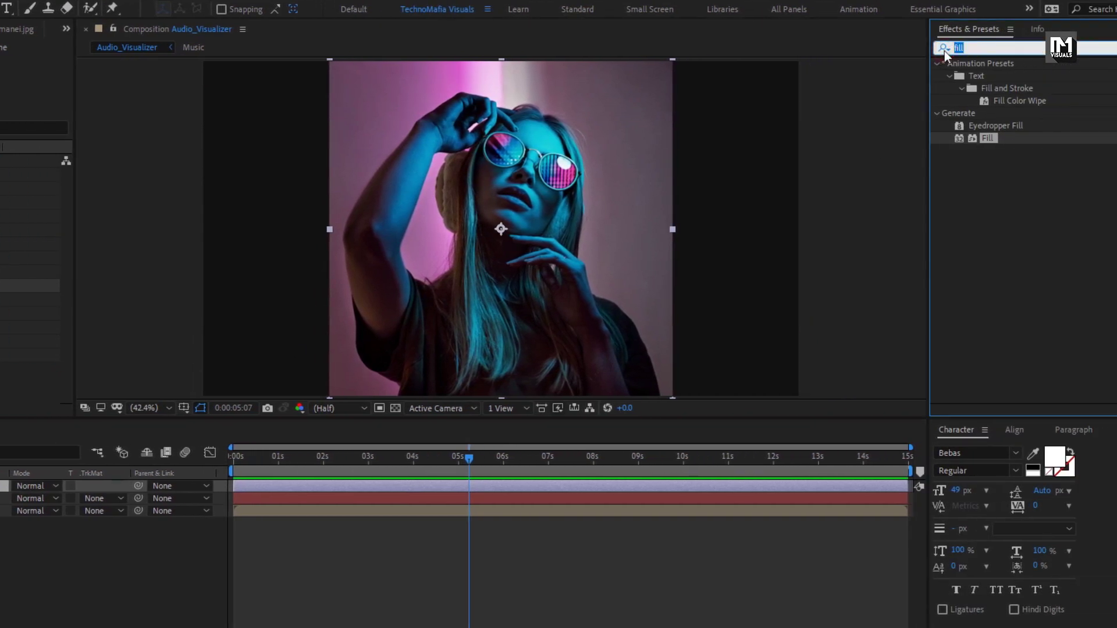
text(motio)
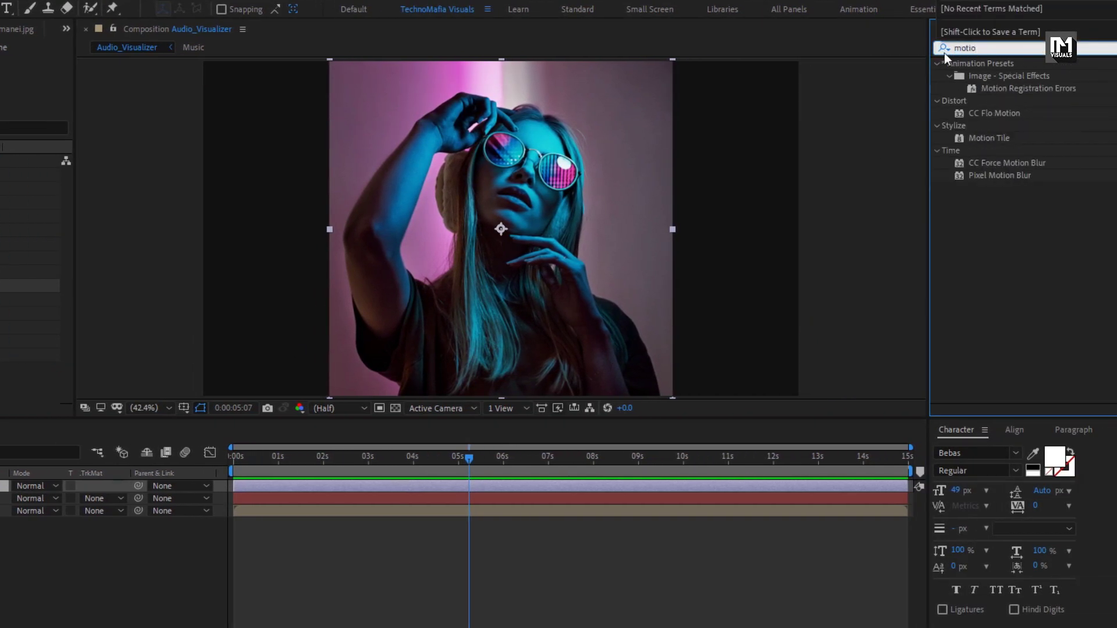
double_click(991, 138)
click(602, 197)
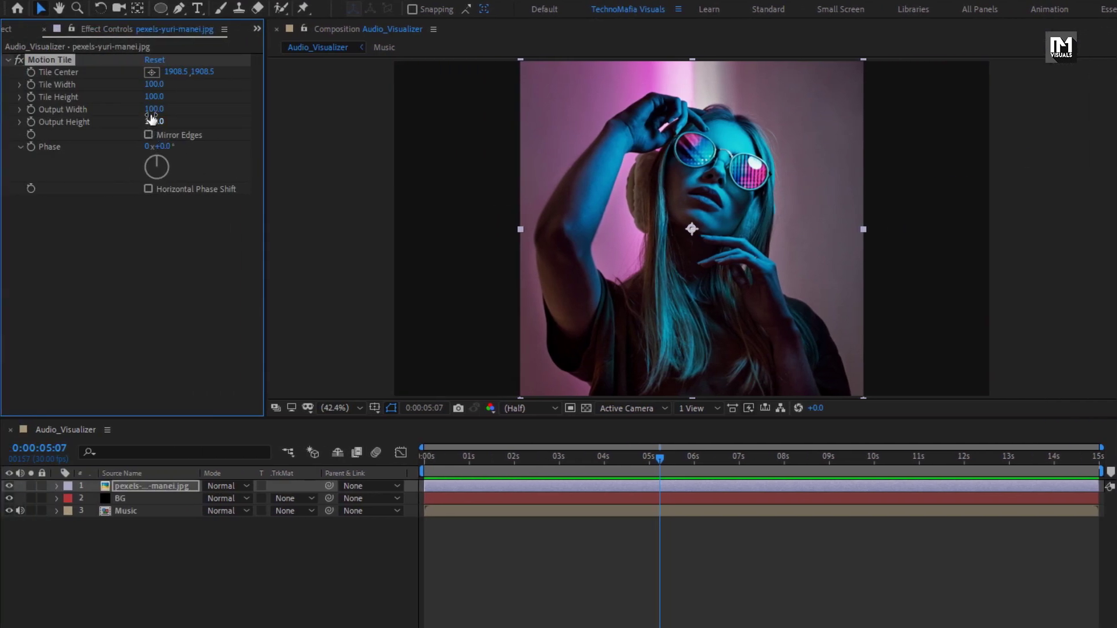
text(200)
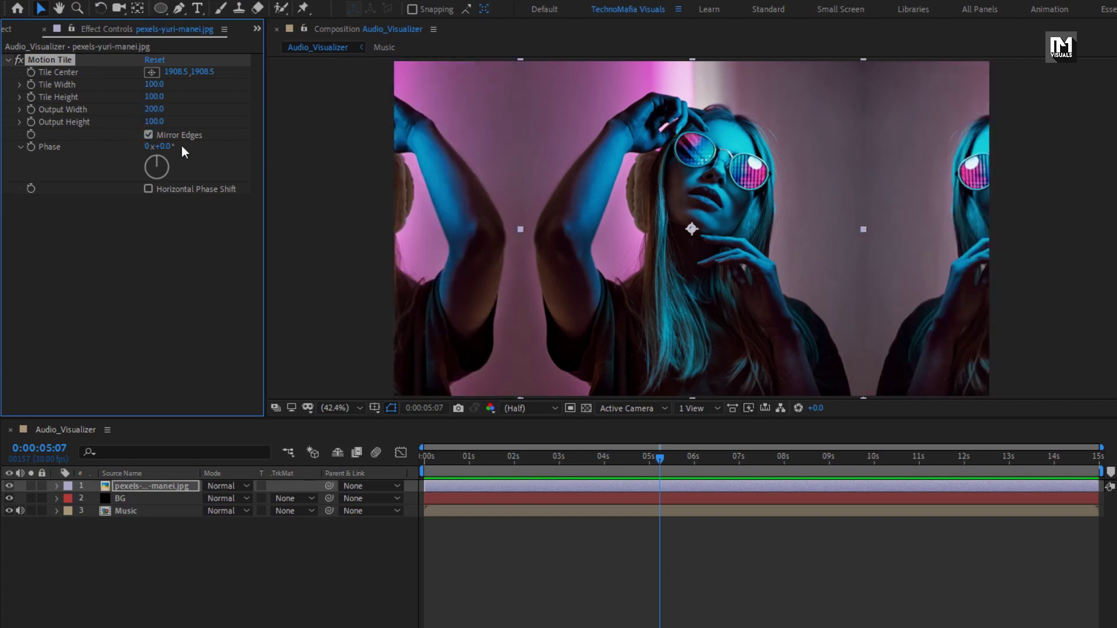
drag(166, 149, 267, 137)
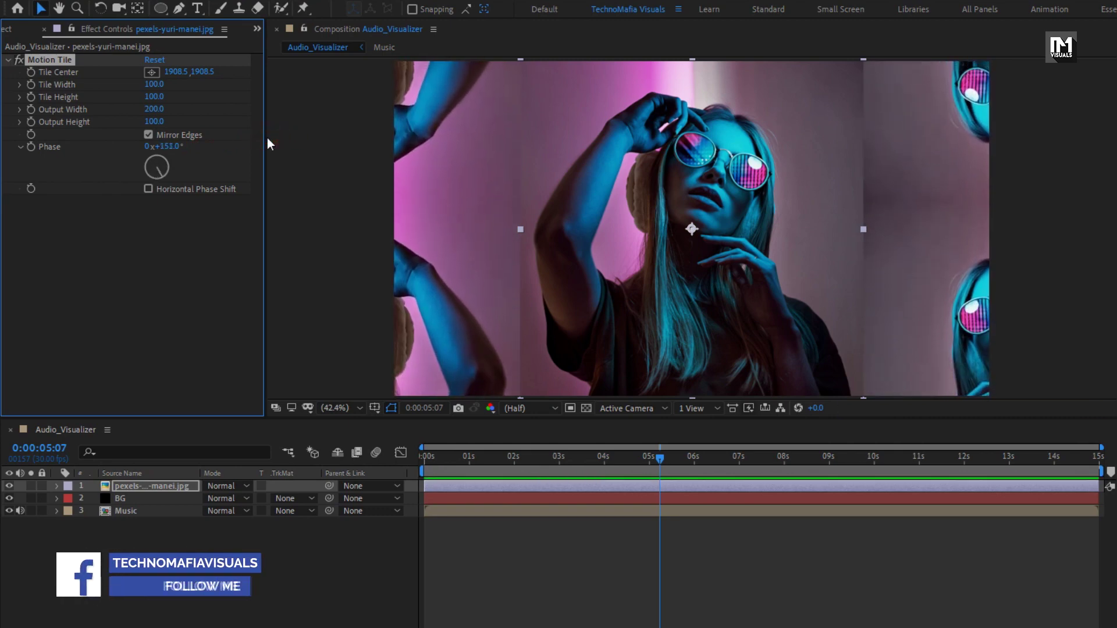
Step: Pre-compose the tiled photo layer as Media, moving all attributes into the new composition
right_click(131, 488)
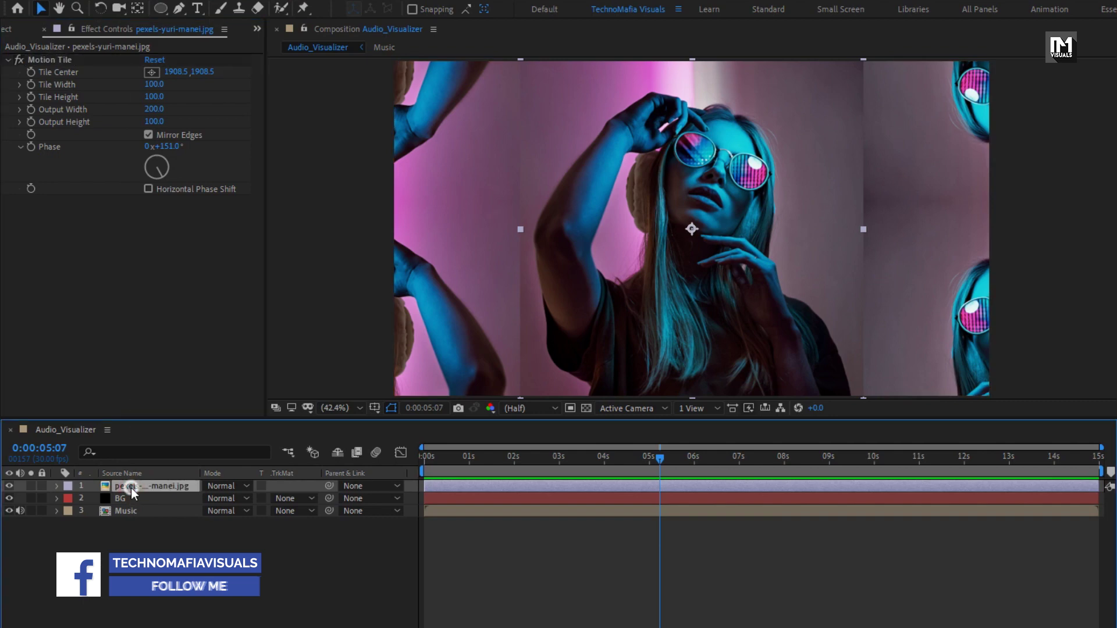
click(161, 429)
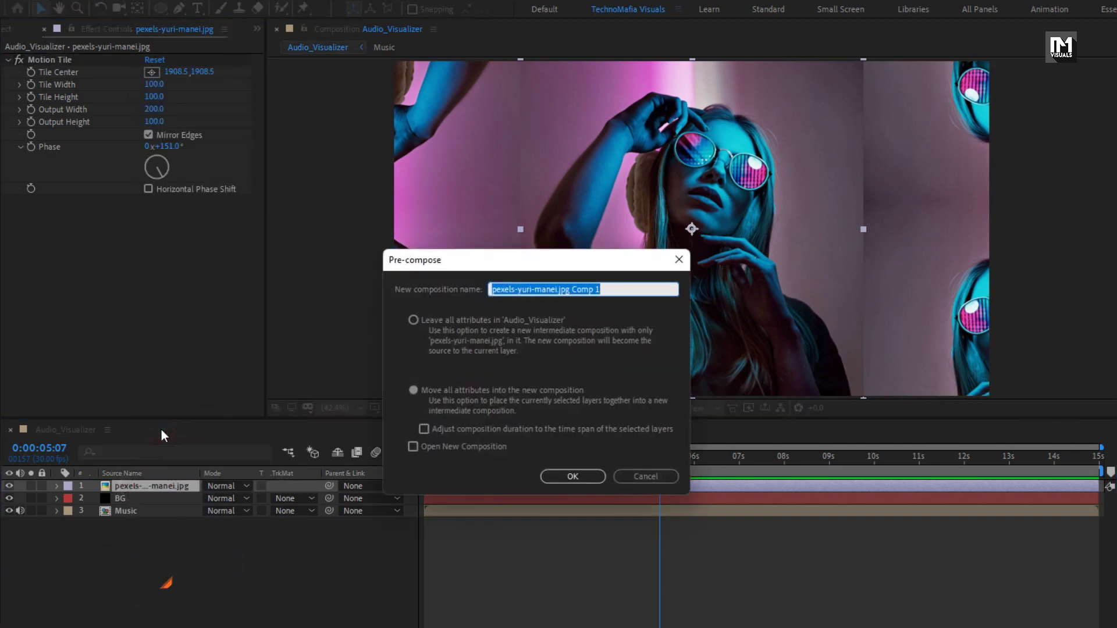
text(Media)
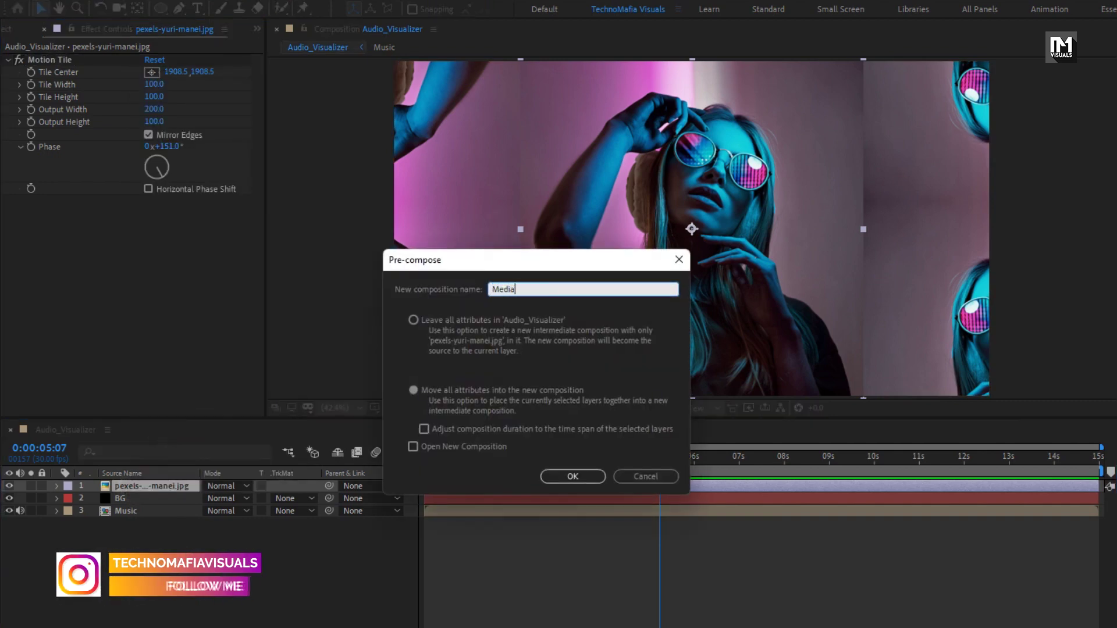
click(563, 472)
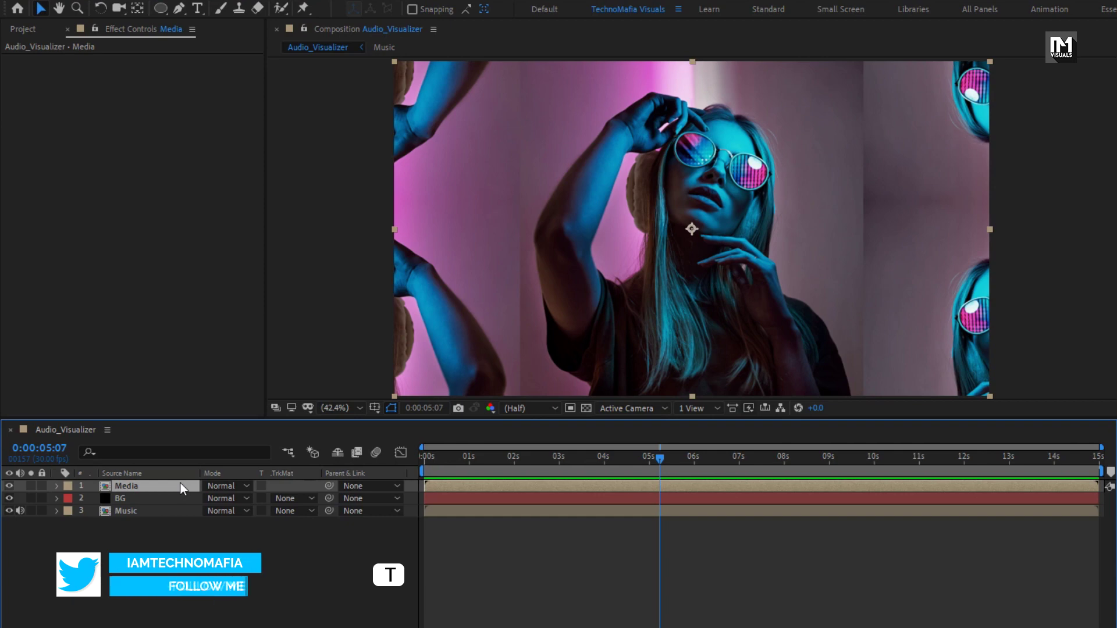
Step: Set the Media layer's opacity to 15%
key(t)
click(215, 498)
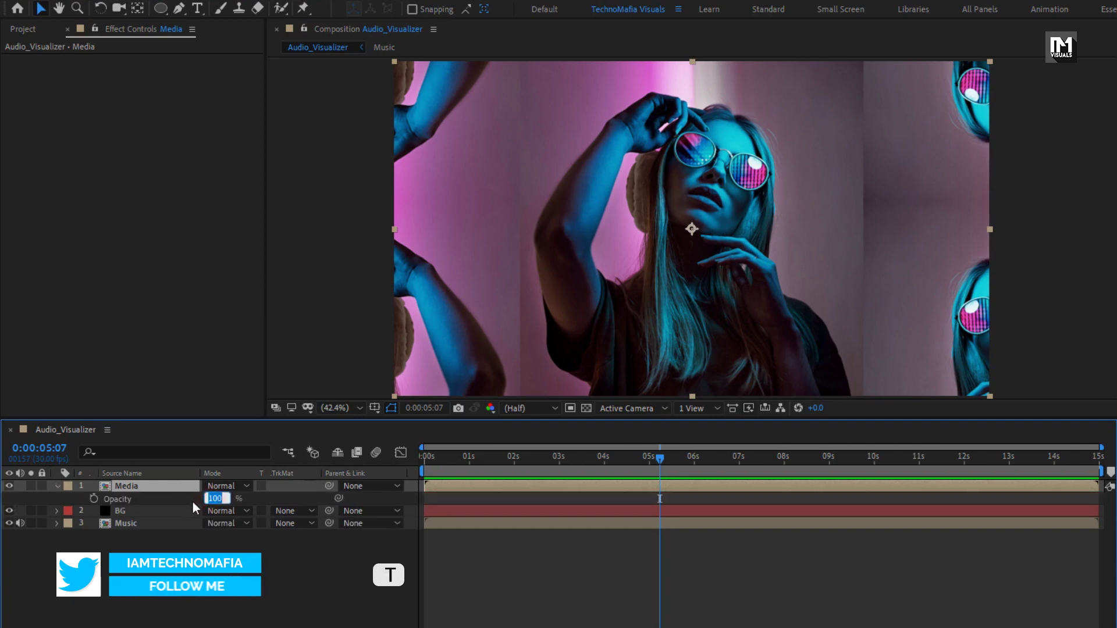
text(15)
key(Return)
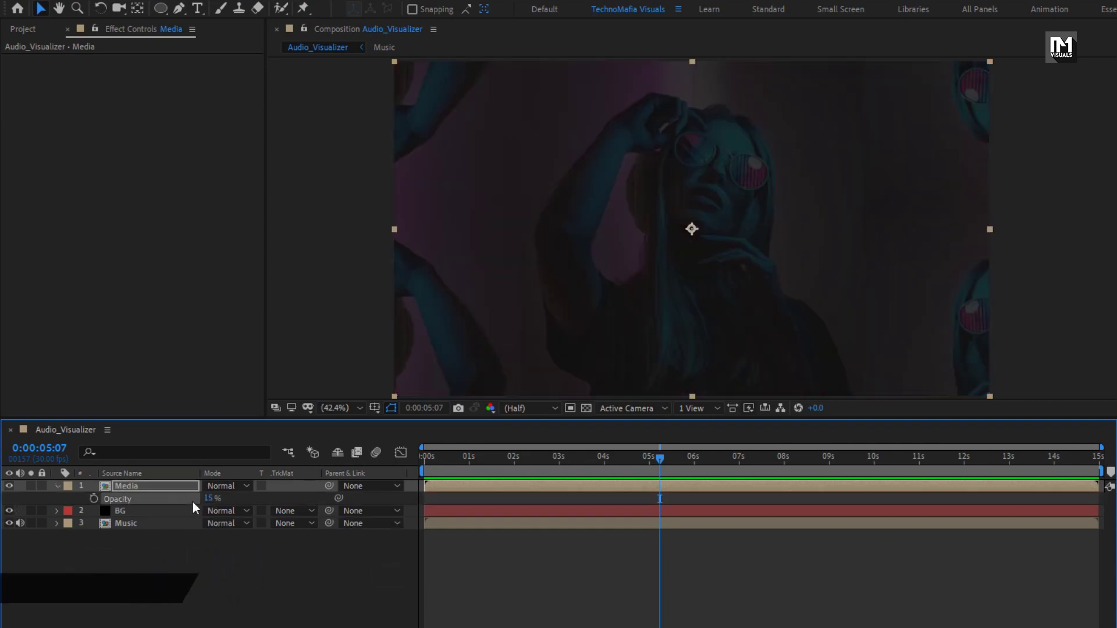
click(57, 486)
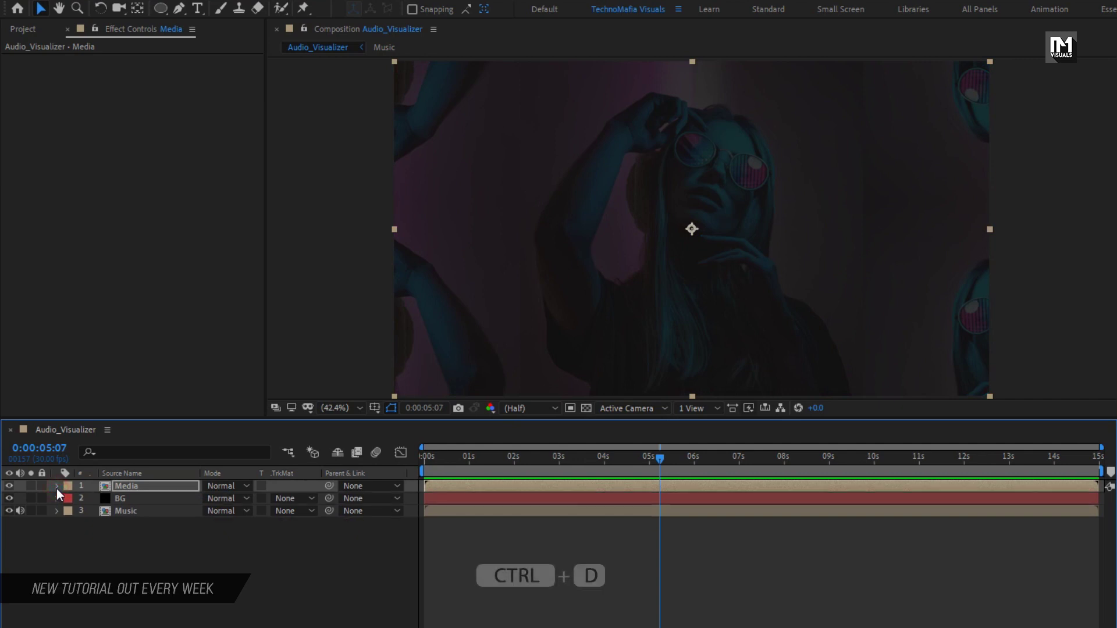
Step: Duplicate the Media layer and set the upper copy's opacity to 35%
click(128, 486)
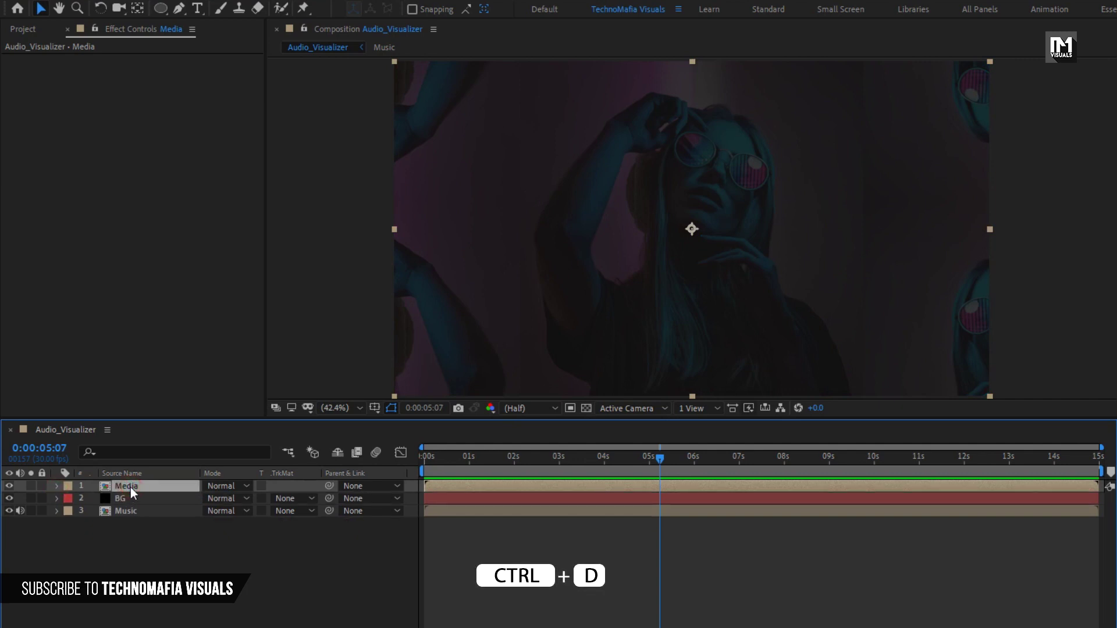
key(ctrl+d)
key(t)
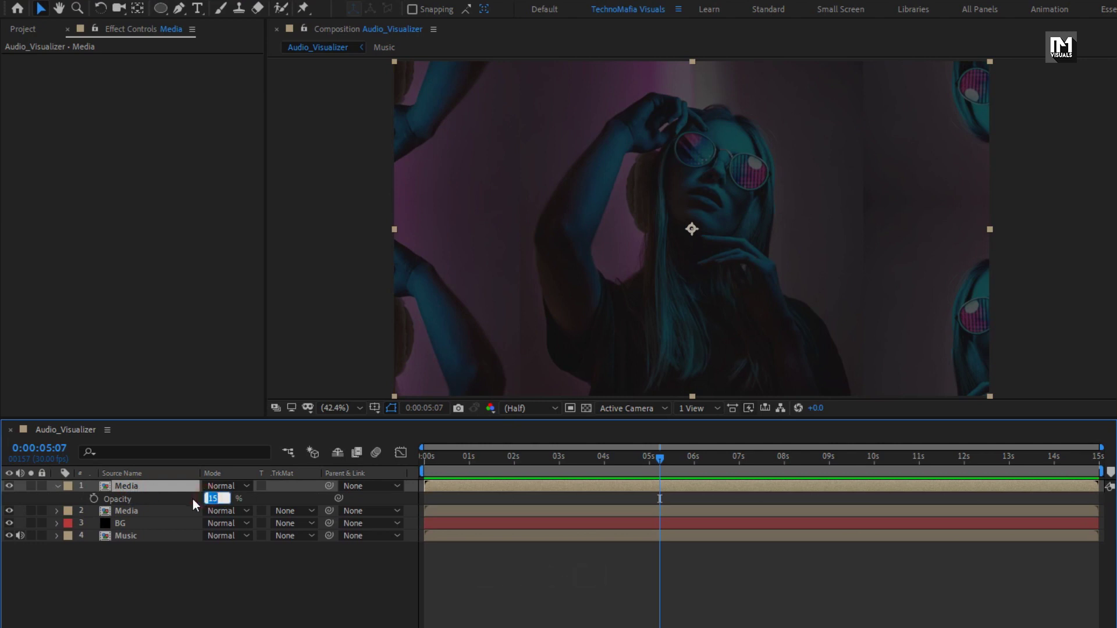
text(35)
key(Return)
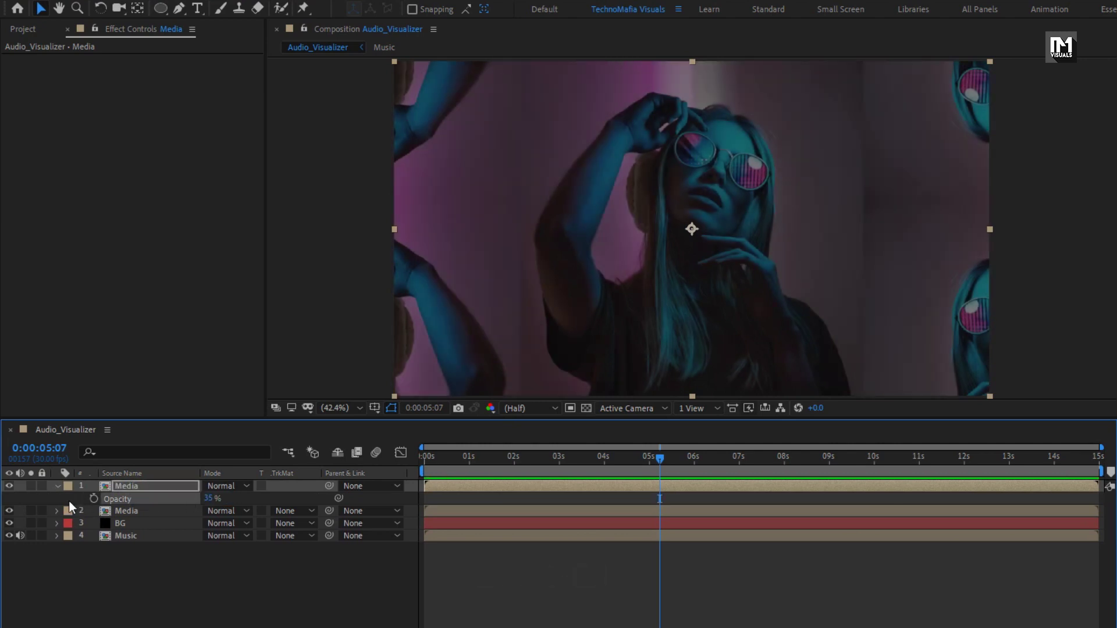
click(57, 486)
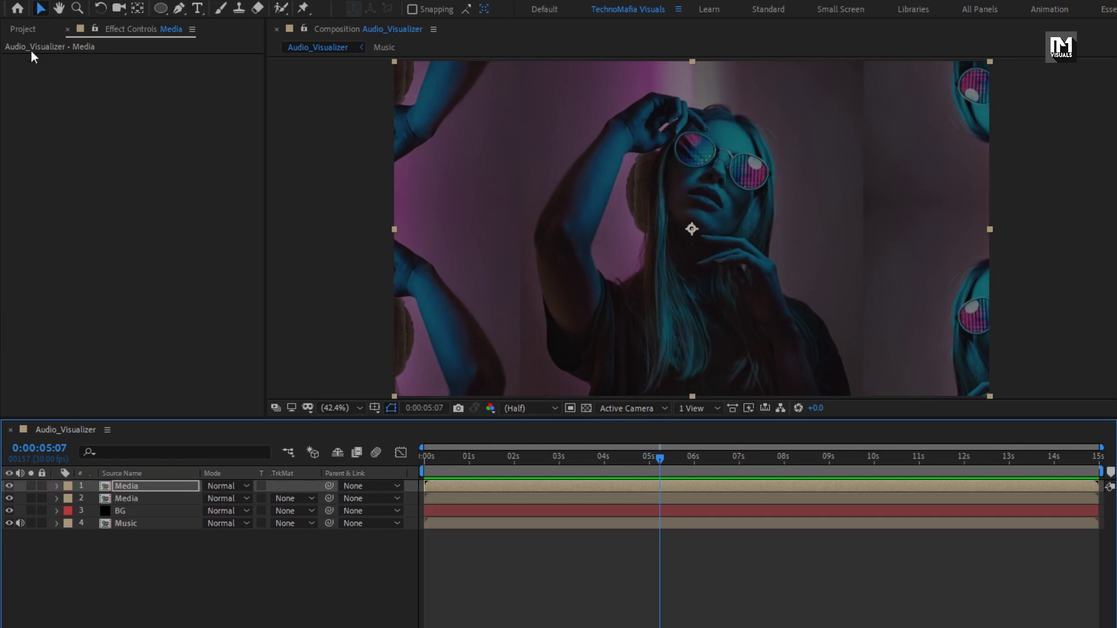
Step: Add Brush-02.mov from the project above the upper Media layer and preview its brush stroke around two seconds
click(24, 30)
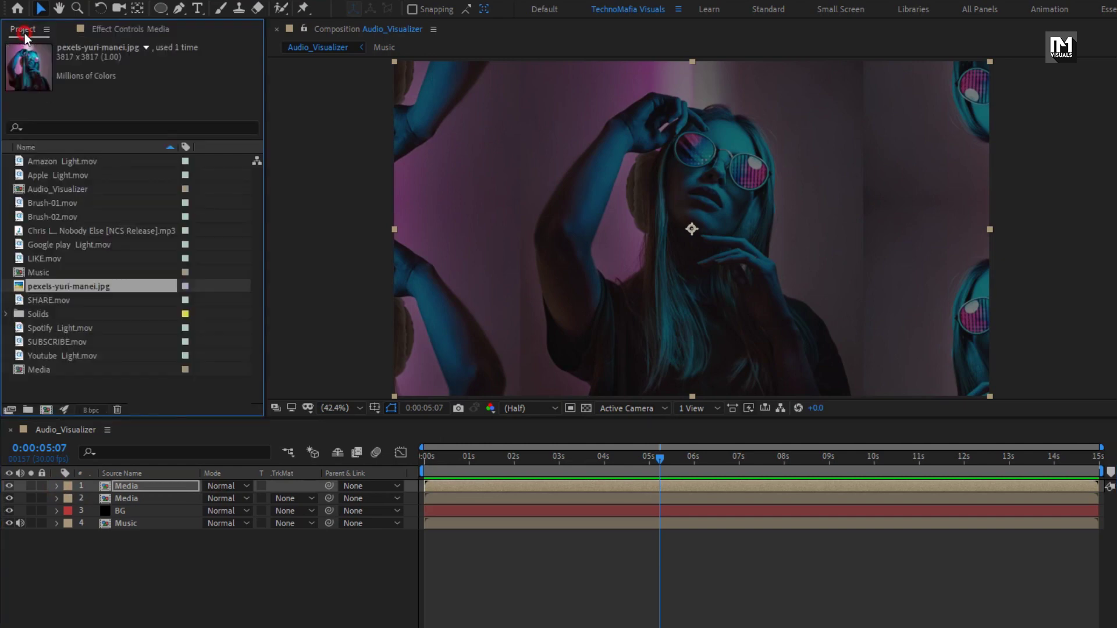
click(57, 216)
mouse_move(36, 216)
mouse_down()
mouse_move(137, 262)
mouse_move(139, 486)
mouse_up()
mouse_move(490, 457)
mouse_down()
mouse_move(519, 455)
mouse_move(445, 455)
mouse_move(517, 455)
mouse_up()
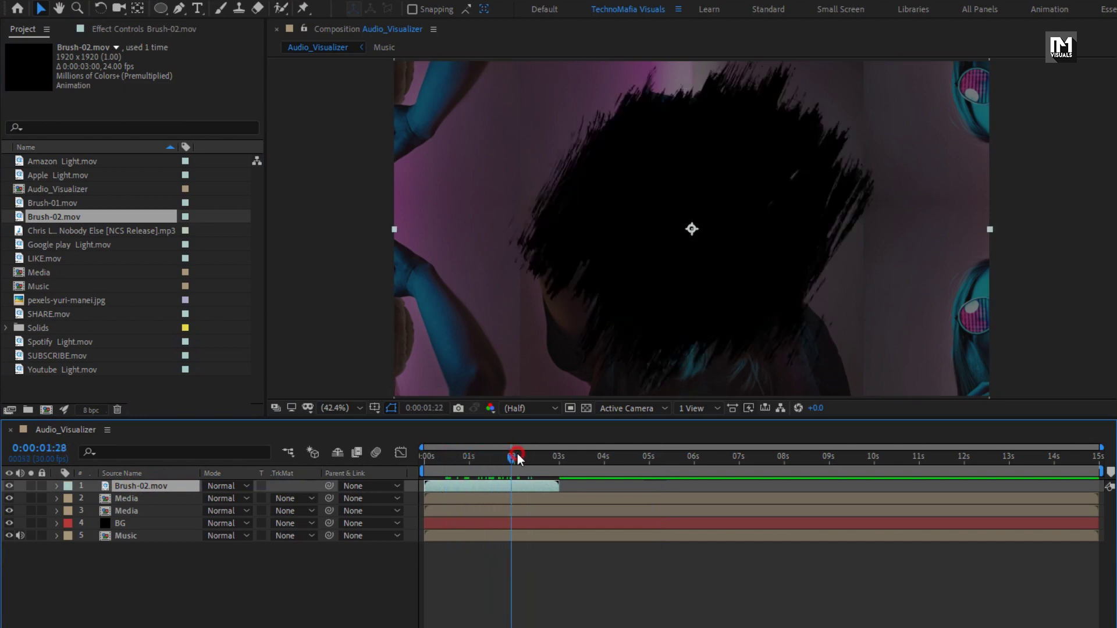
Step: Set the Media layer under Brush-02.mov to use it as an alpha matte and preview the brush reveal
click(136, 500)
click(284, 499)
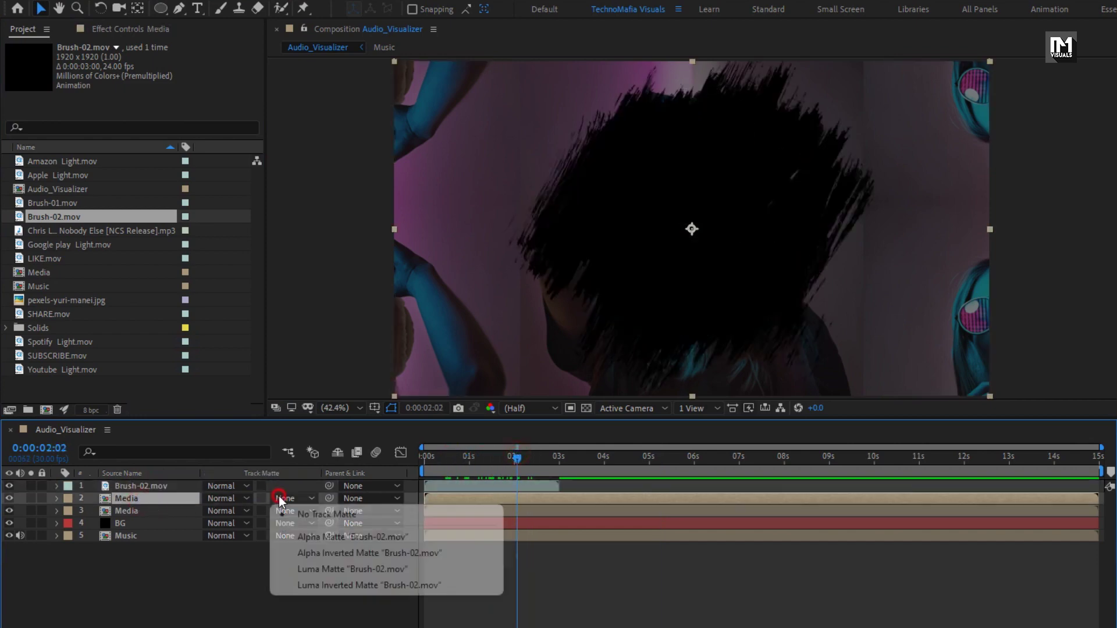
click(399, 537)
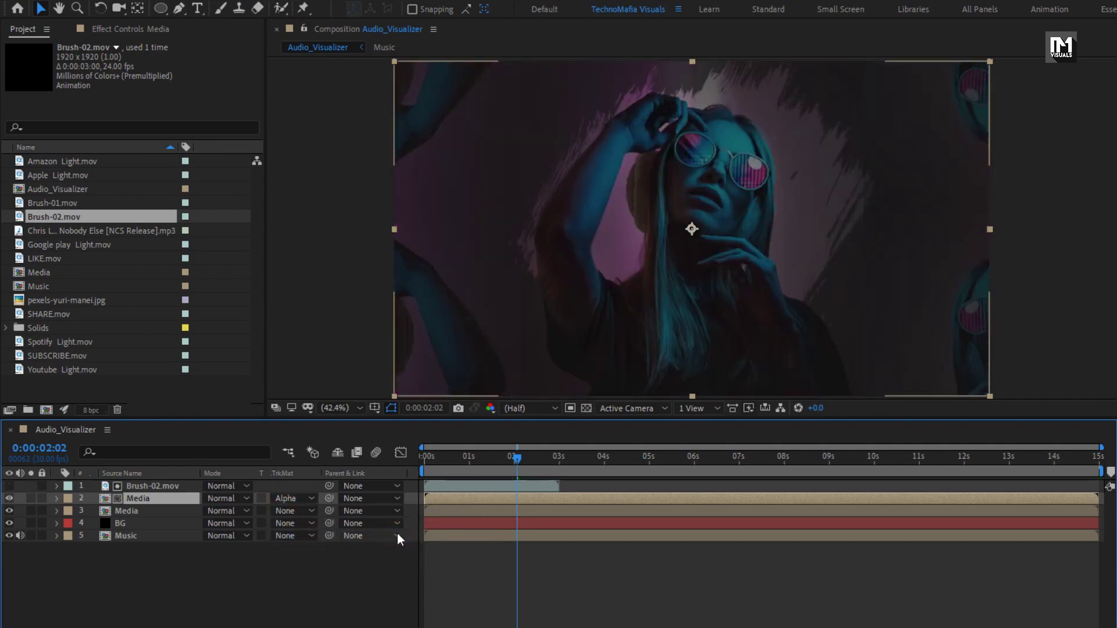
click(427, 457)
drag(459, 458, 542, 459)
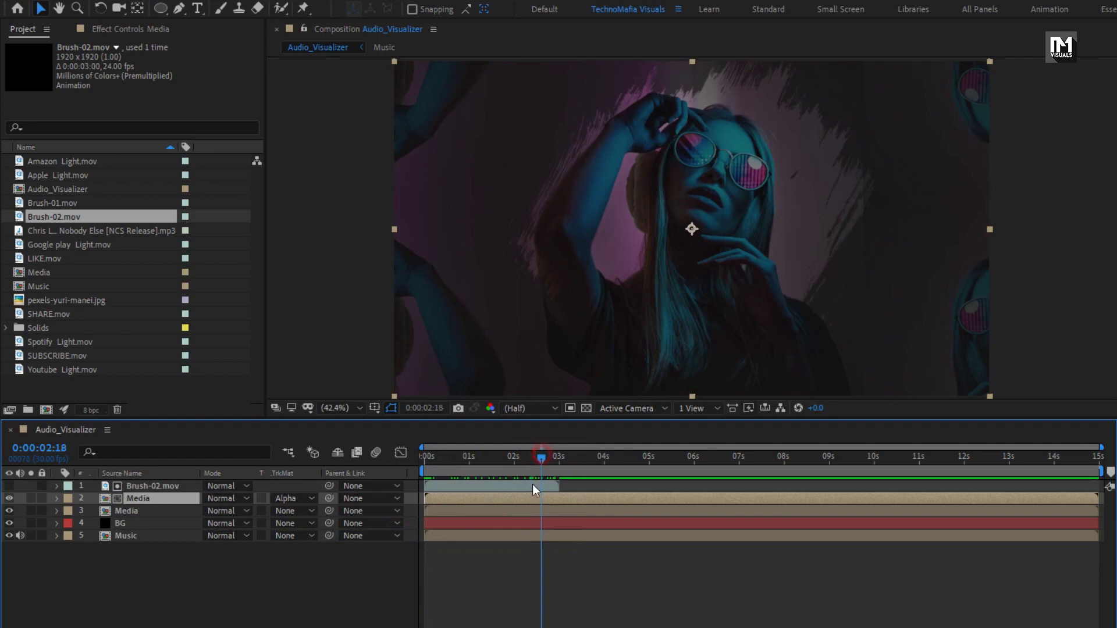
Step: Apply Freeze On Last Frame to the Brush-02.mov layer and check that the reveal holds beyond three seconds
click(531, 484)
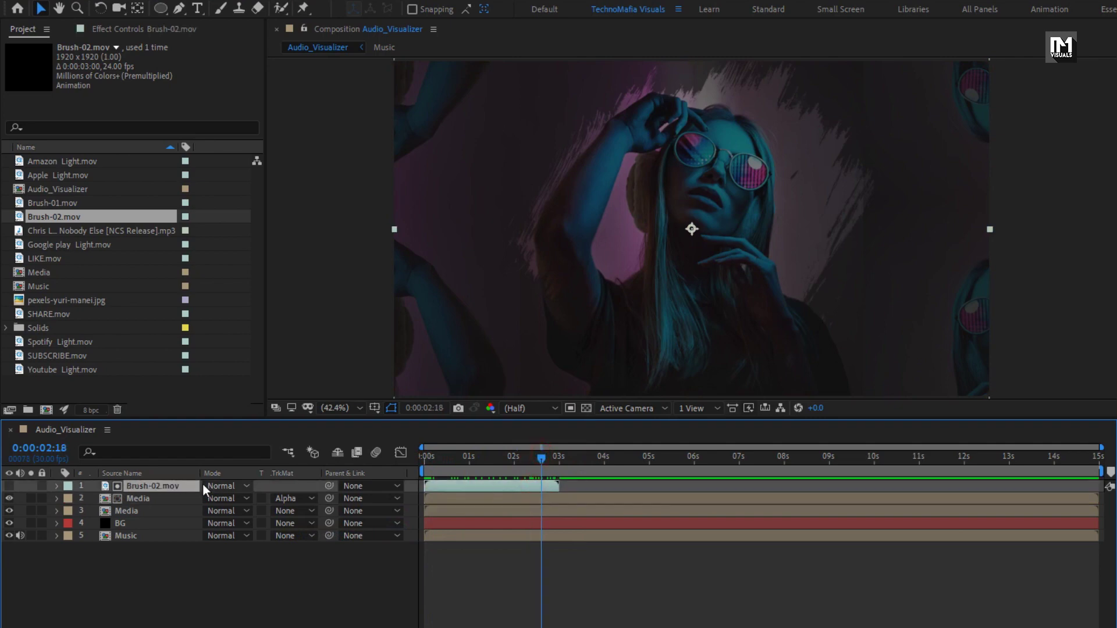
right_click(171, 485)
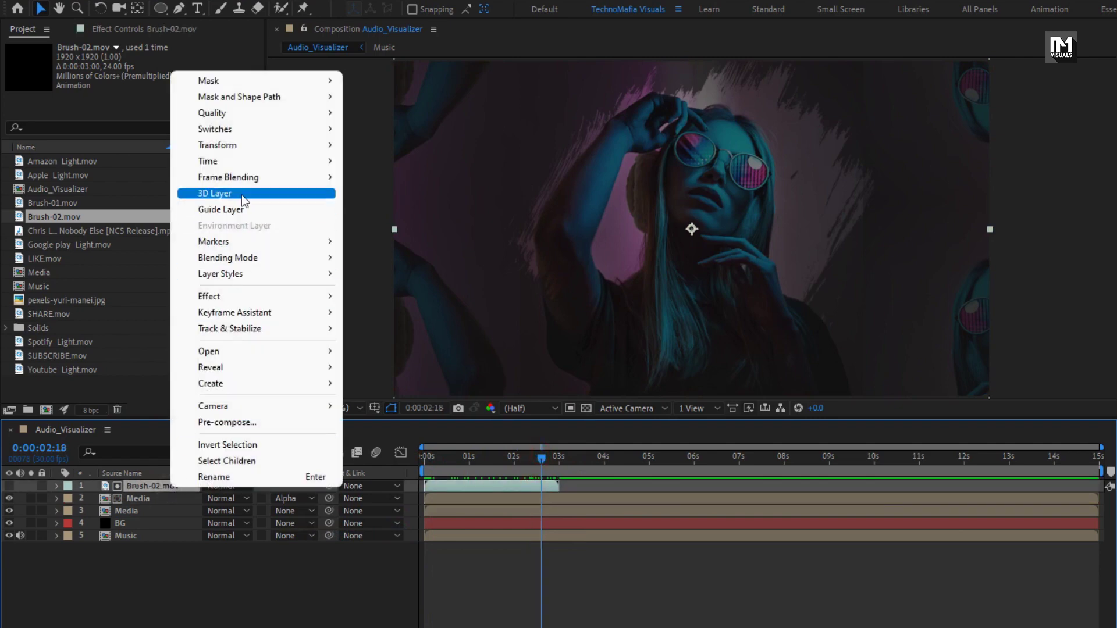
mouse_move(242, 164)
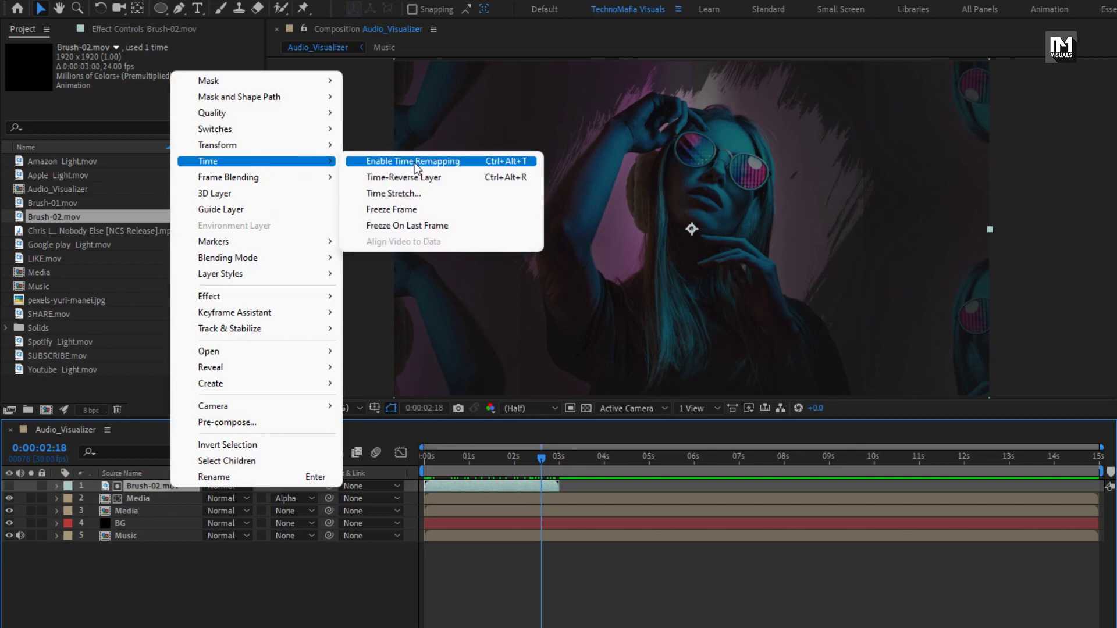
click(469, 224)
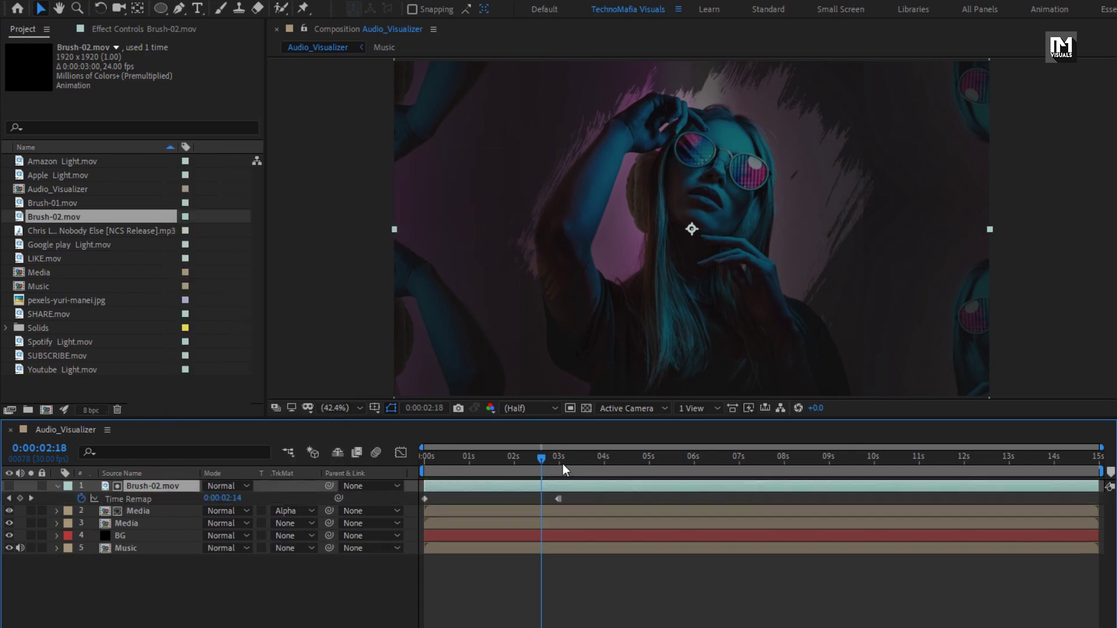
mouse_move(553, 458)
mouse_down()
mouse_move(1100, 471)
mouse_move(779, 466)
mouse_up()
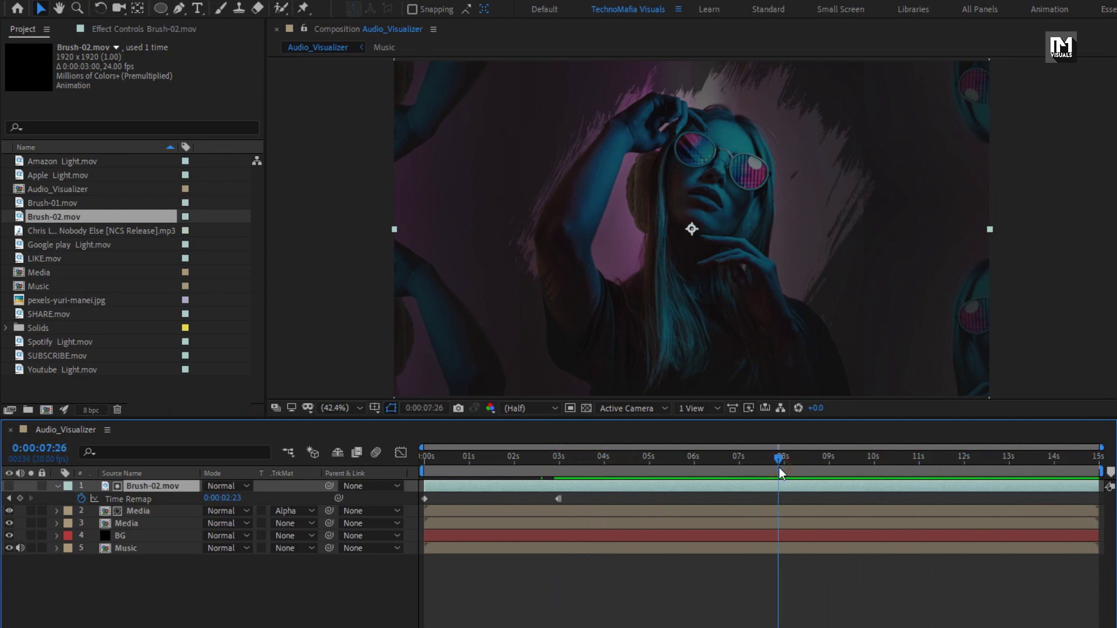
click(57, 486)
Step: Add another Media composition on top with Brush-01.mov above it, and set Brush-01.mov as its alpha matte
drag(41, 273, 155, 485)
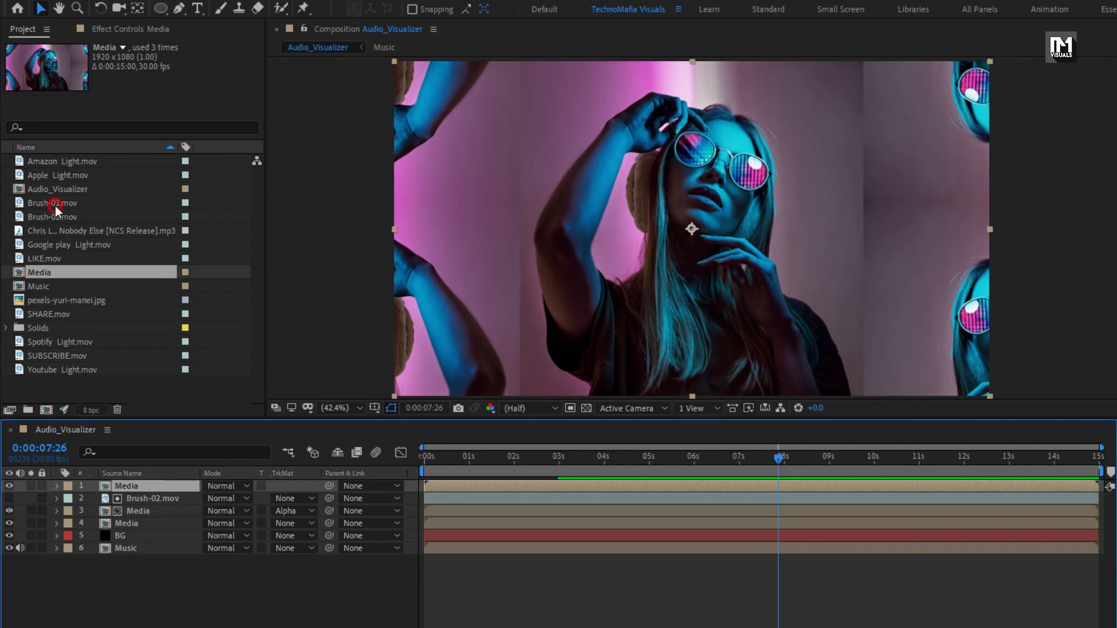
mouse_move(55, 204)
mouse_down()
mouse_move(160, 246)
mouse_move(172, 482)
mouse_up()
click(285, 498)
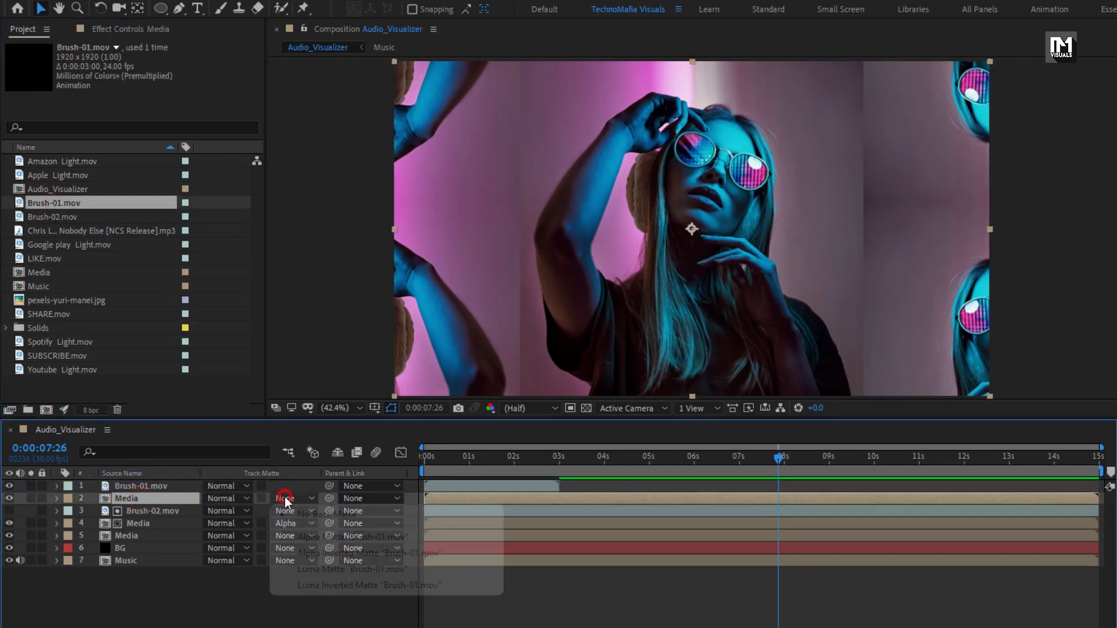
click(335, 535)
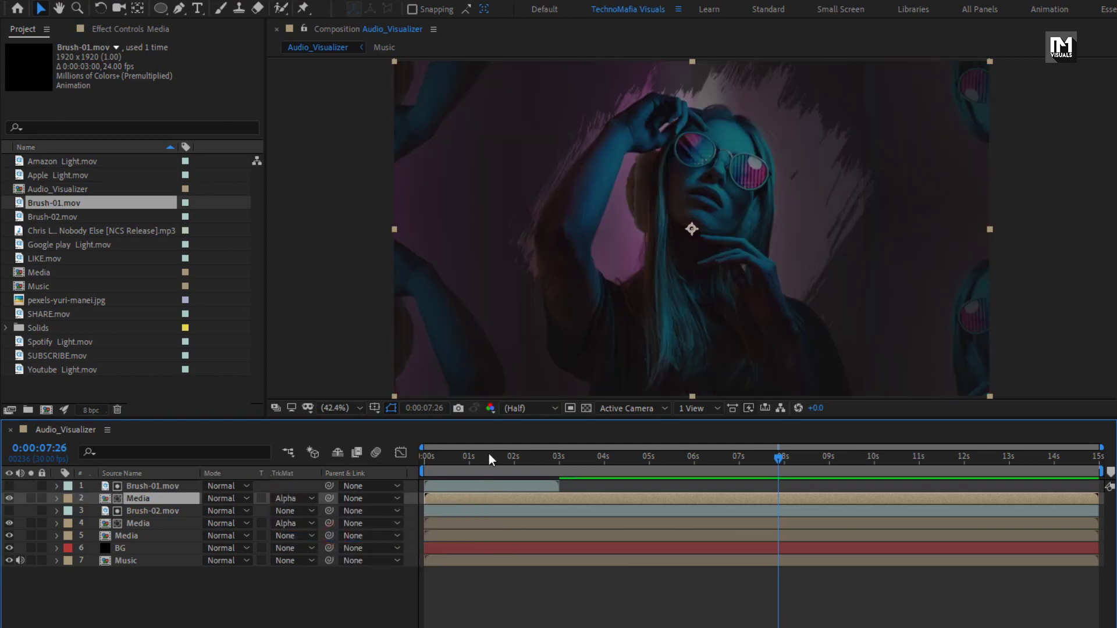
drag(472, 457, 506, 460)
Step: Apply Freeze On Last Frame to the Brush-01.mov layer and check the held reveal past three seconds
click(512, 483)
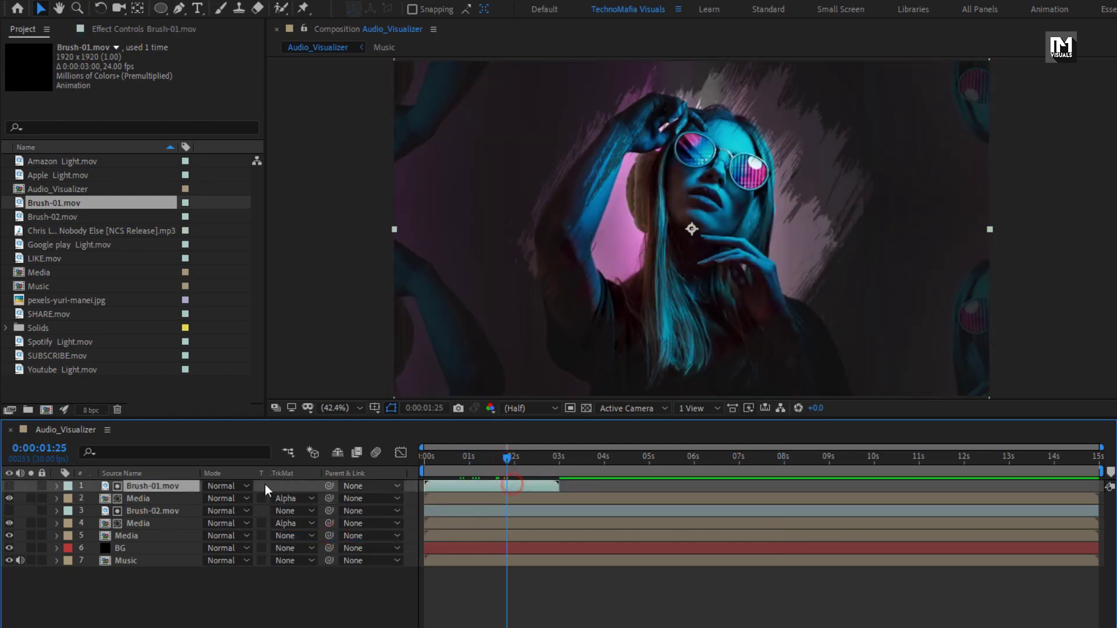
right_click(148, 486)
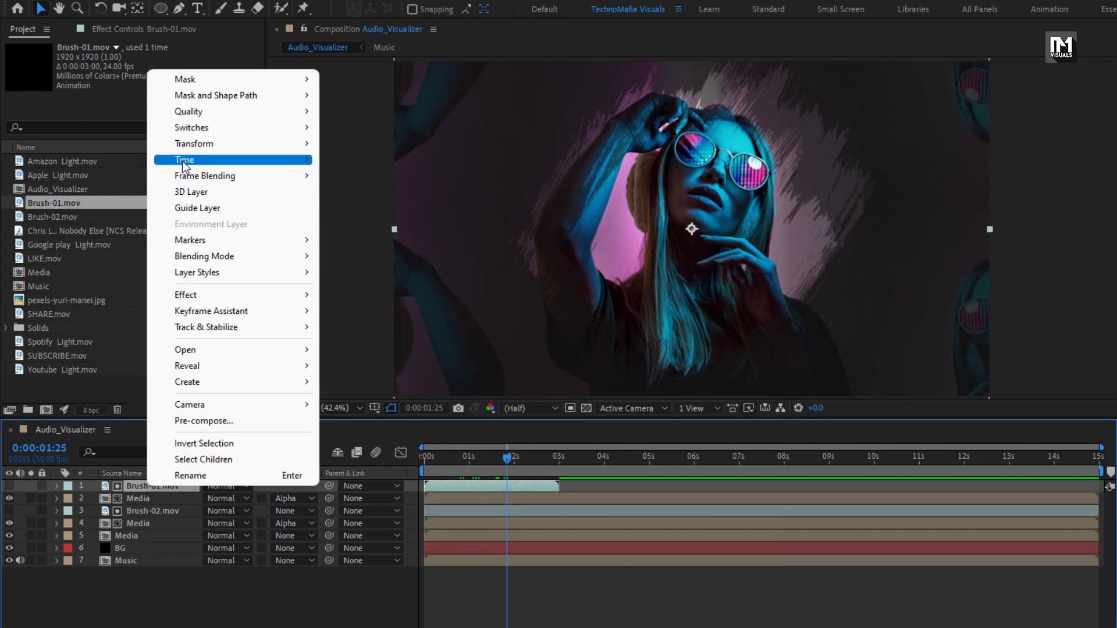
mouse_move(186, 161)
click(396, 225)
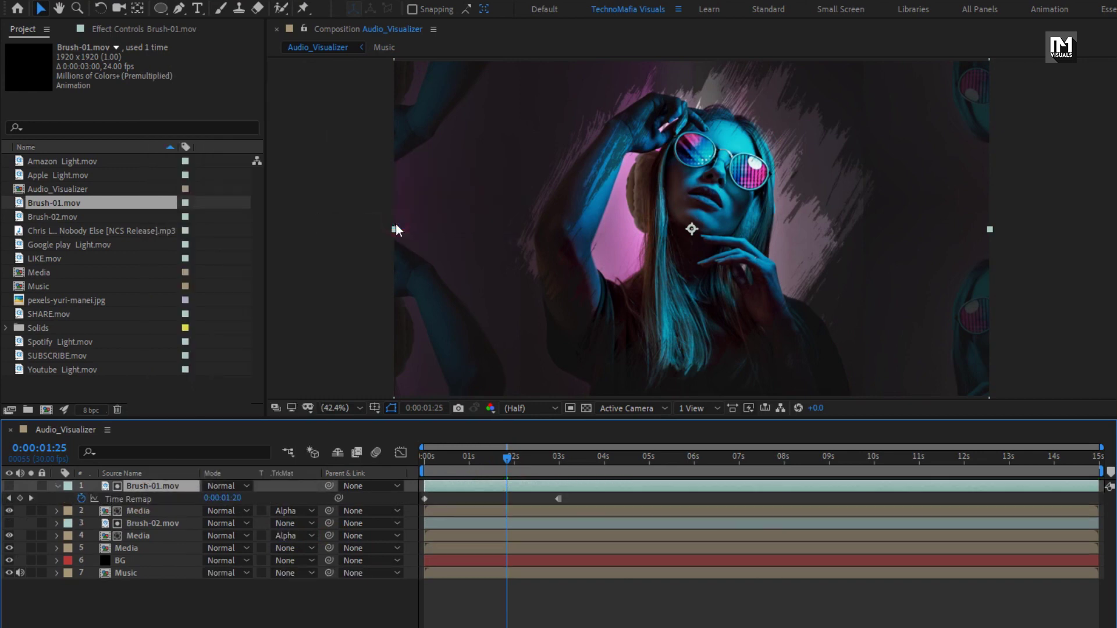
drag(542, 458, 687, 486)
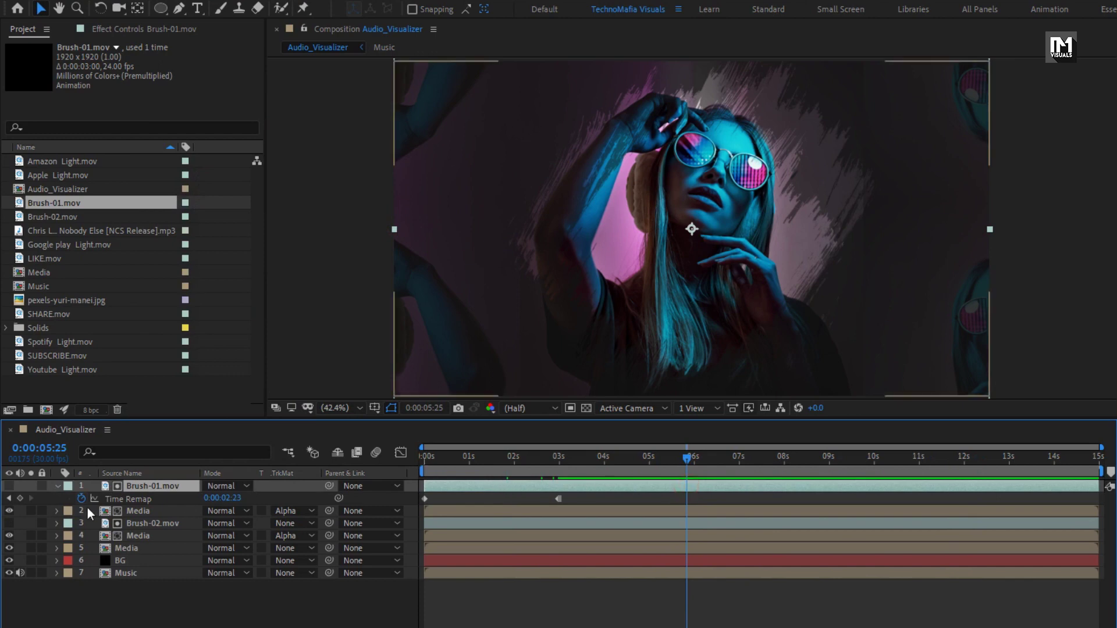
click(57, 485)
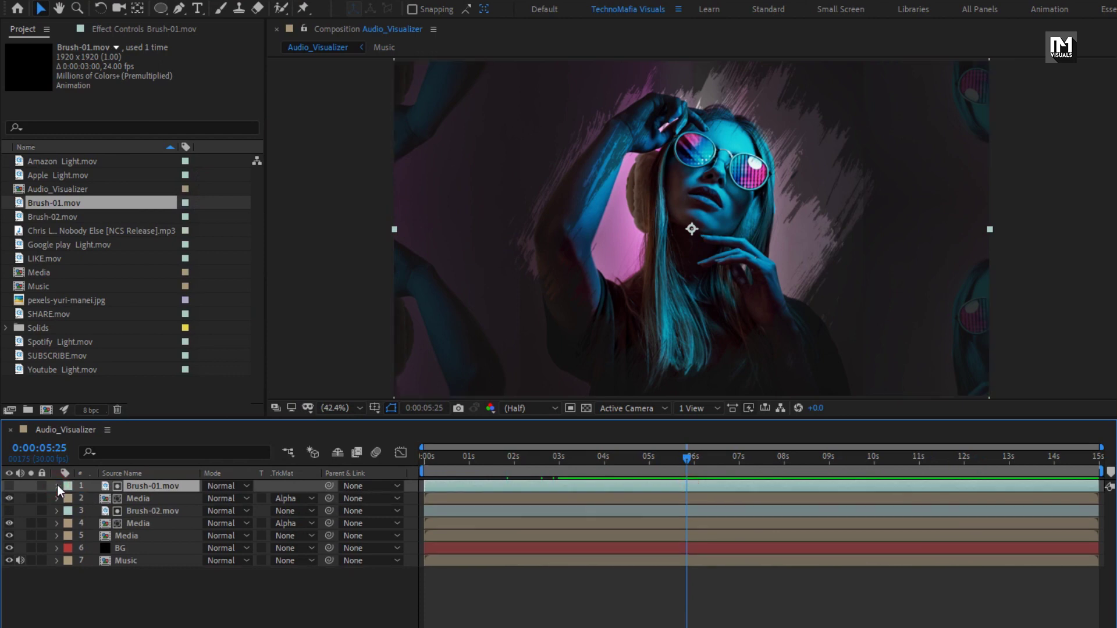
Step: Create a full-frame rectangle shape layer with no fill and a white 9 px stroke
click(166, 581)
click(160, 8)
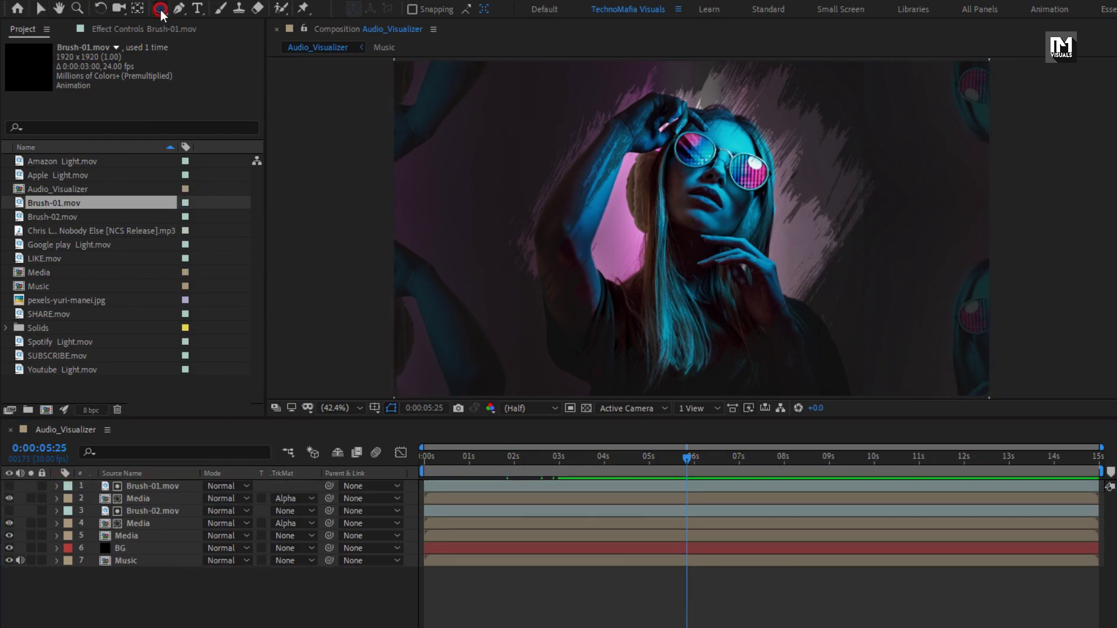
click(260, 9)
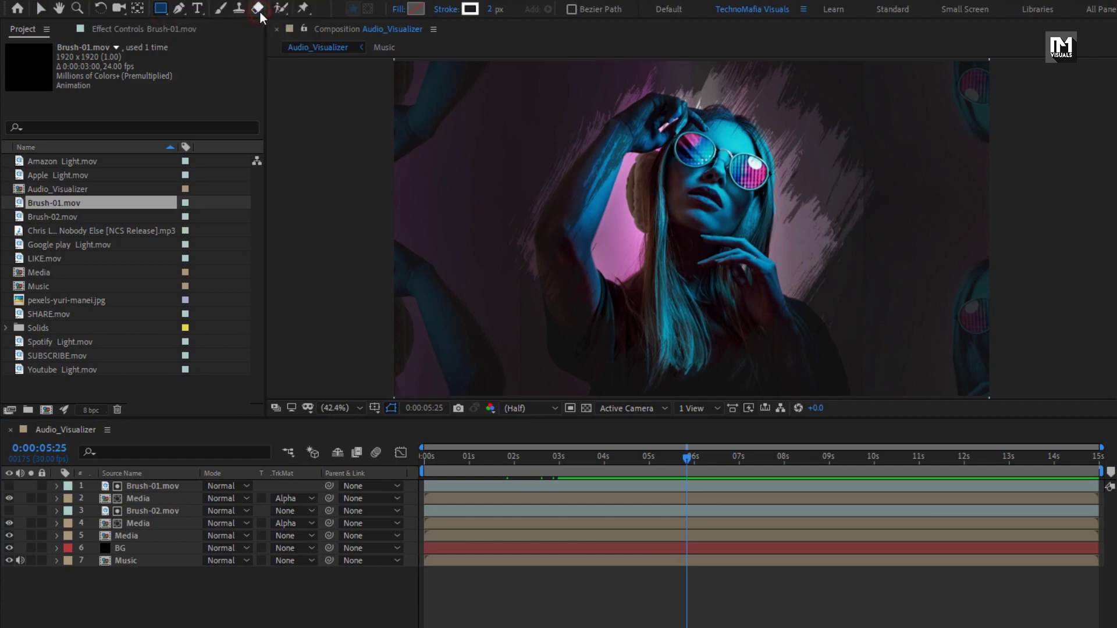
double_click(161, 10)
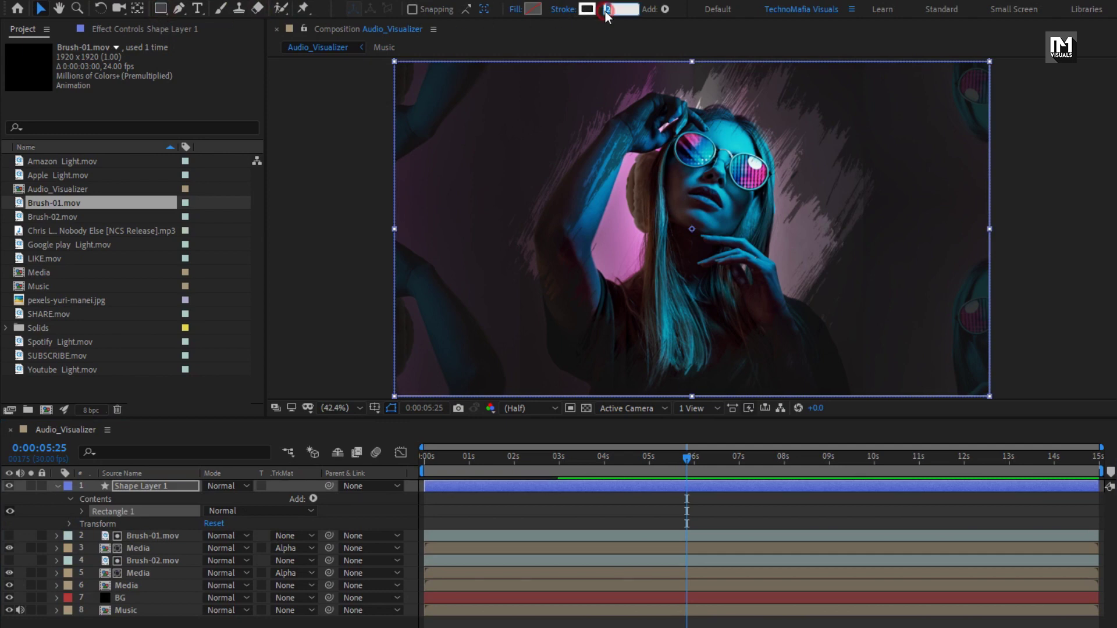
text(9)
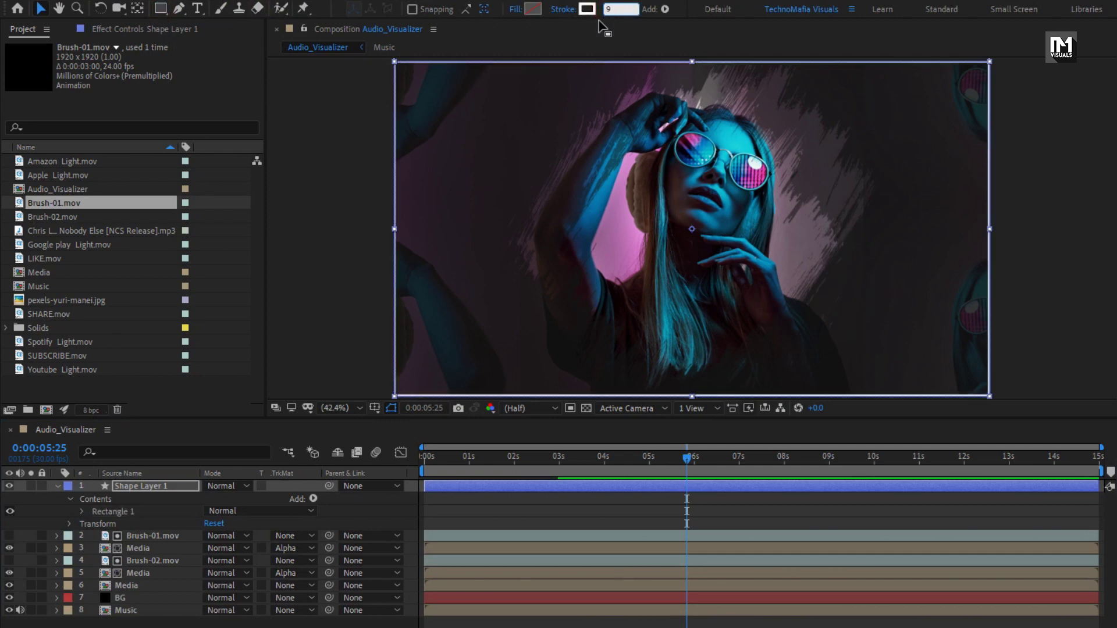
key(Return)
Step: Unlink the rectangle path's size proportions and set its size to 650 by 650
click(160, 485)
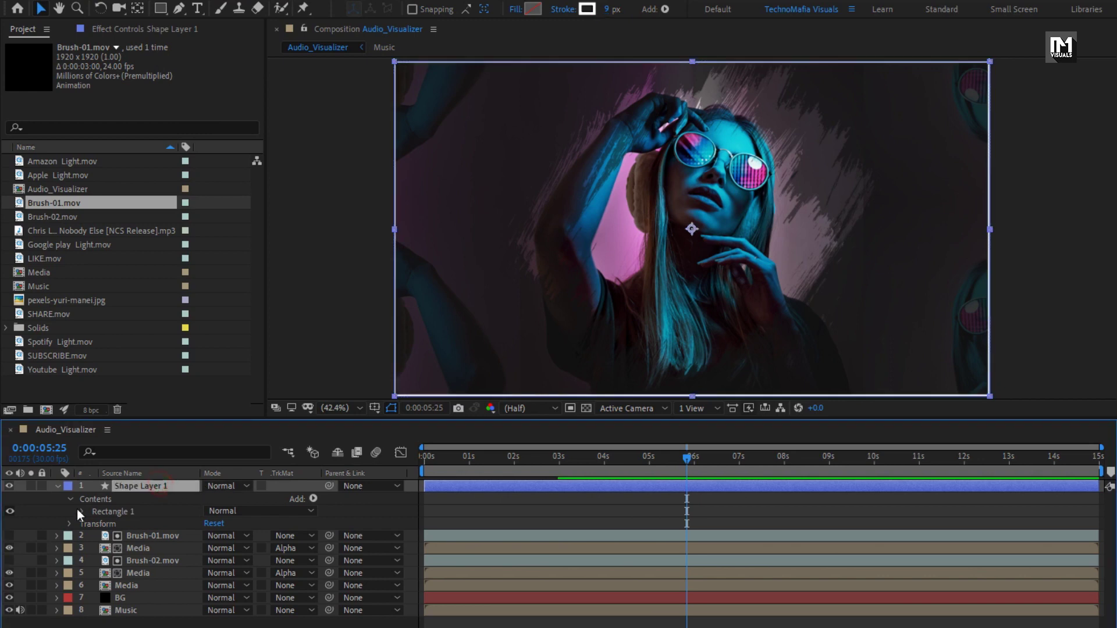
click(81, 511)
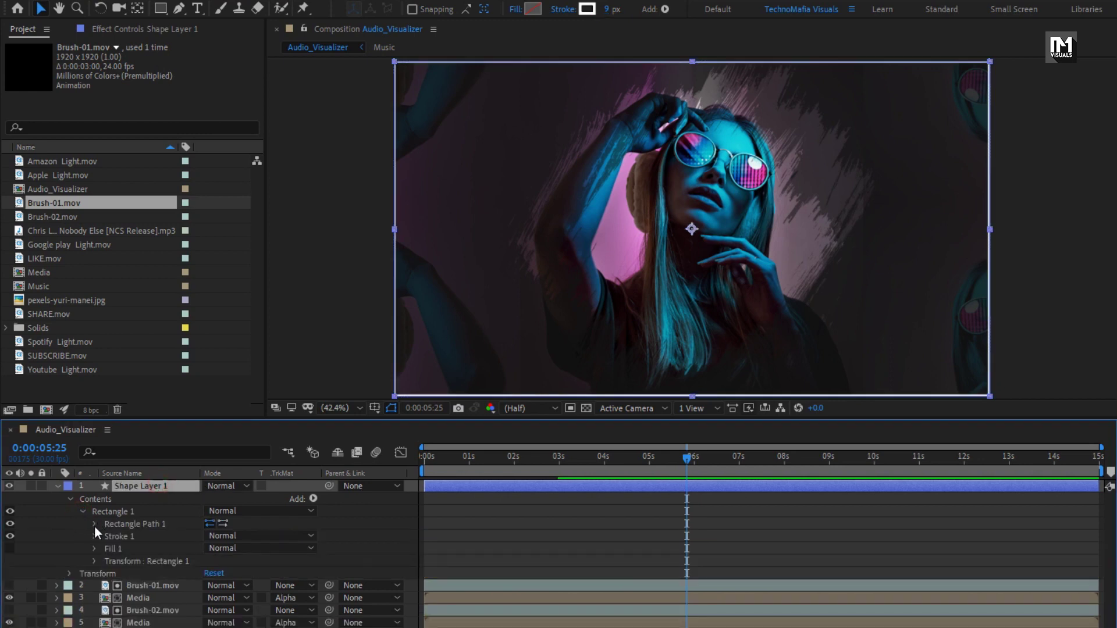
click(94, 524)
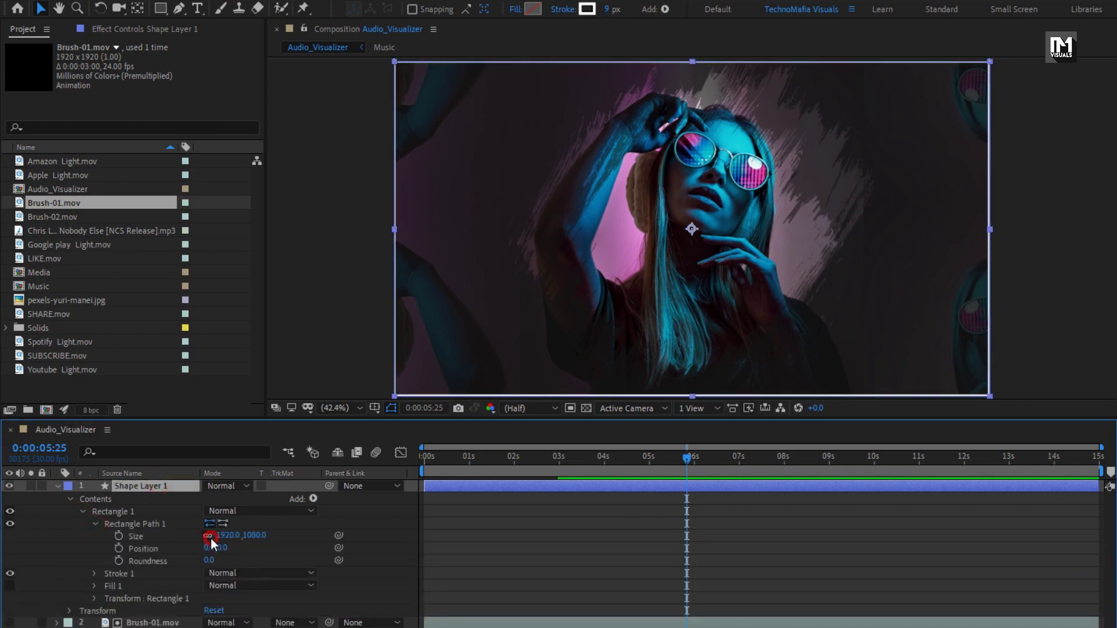
click(227, 535)
text(650)
key(Return)
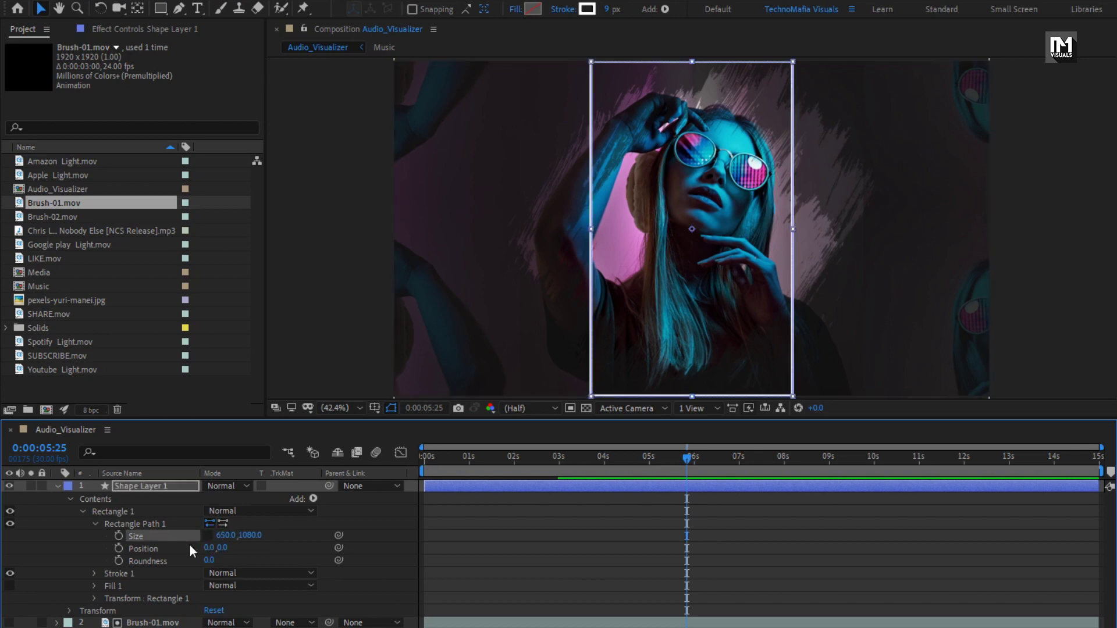
click(249, 536)
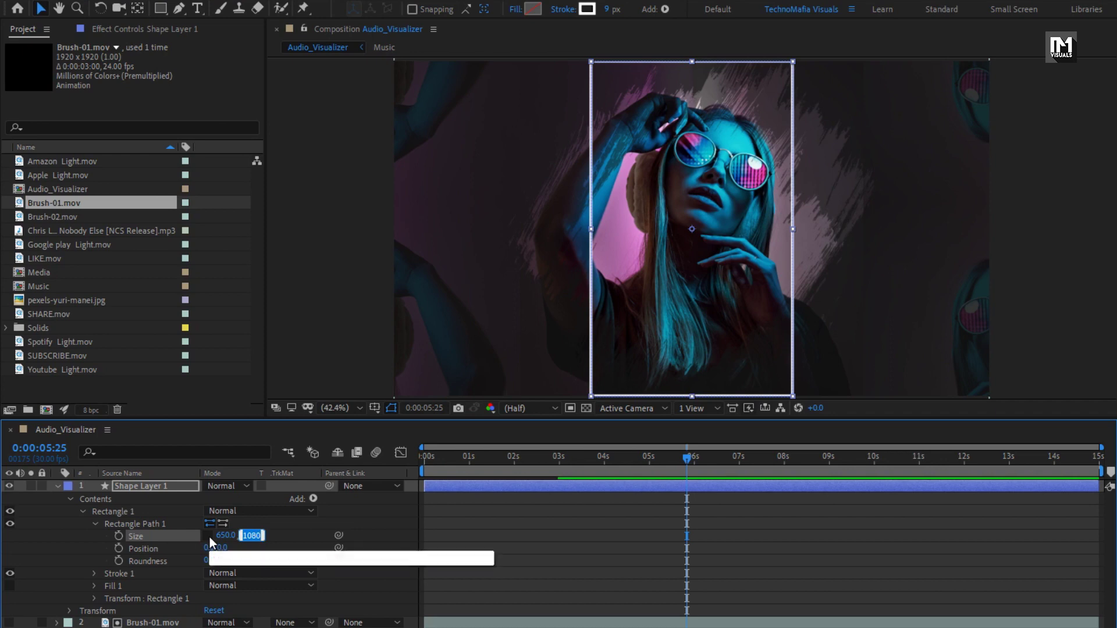
text(650)
key(Return)
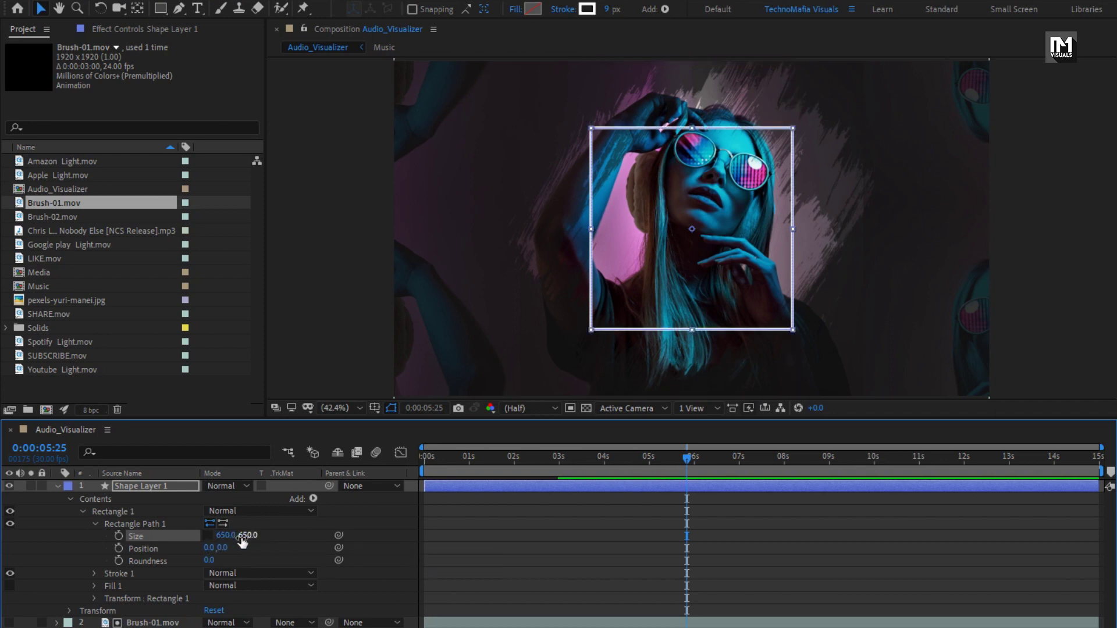
Step: Set the rectangle path's height to 703 and its roundness to 25
drag(248, 535, 278, 534)
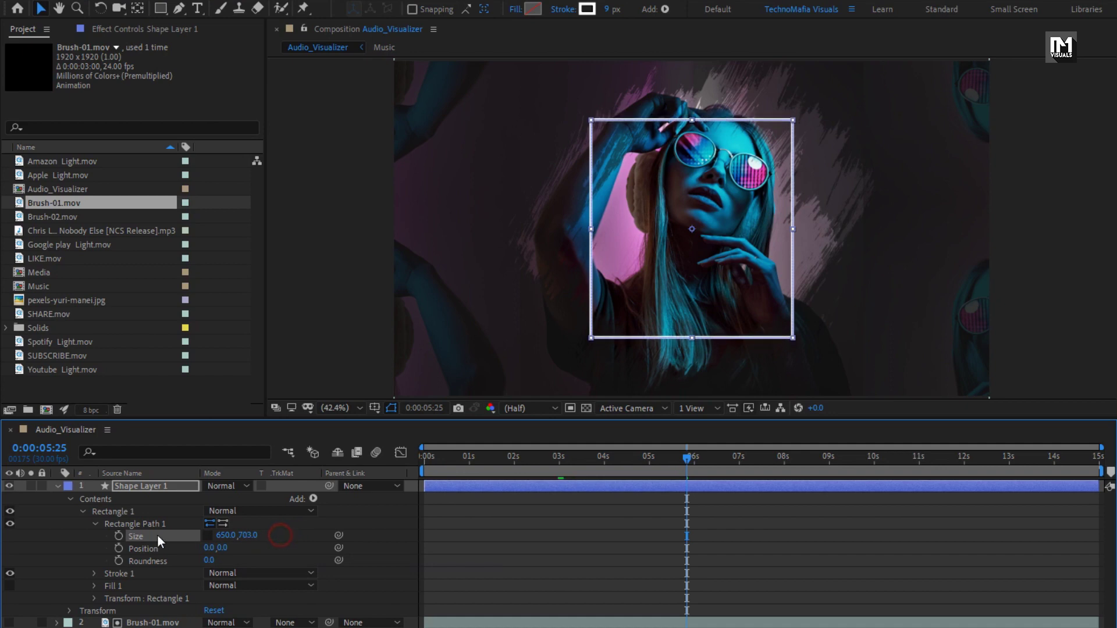
click(92, 539)
mouse_move(209, 560)
mouse_down()
mouse_move(299, 551)
mouse_move(217, 554)
mouse_up()
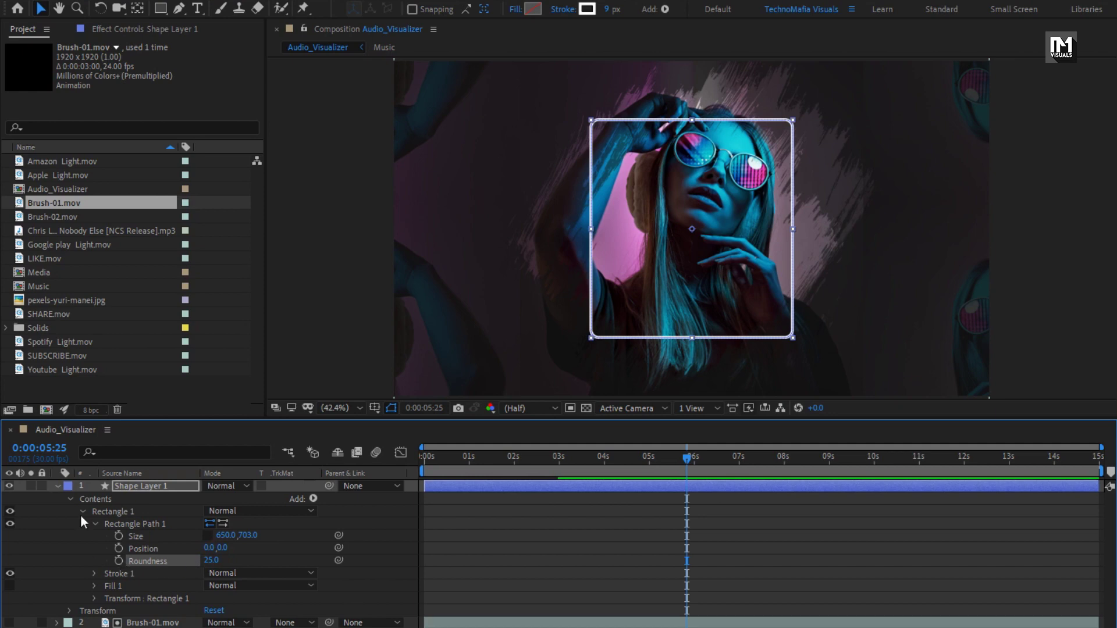
Step: Add Trim Paths to Shape Layer 1 and expand its settings
click(141, 487)
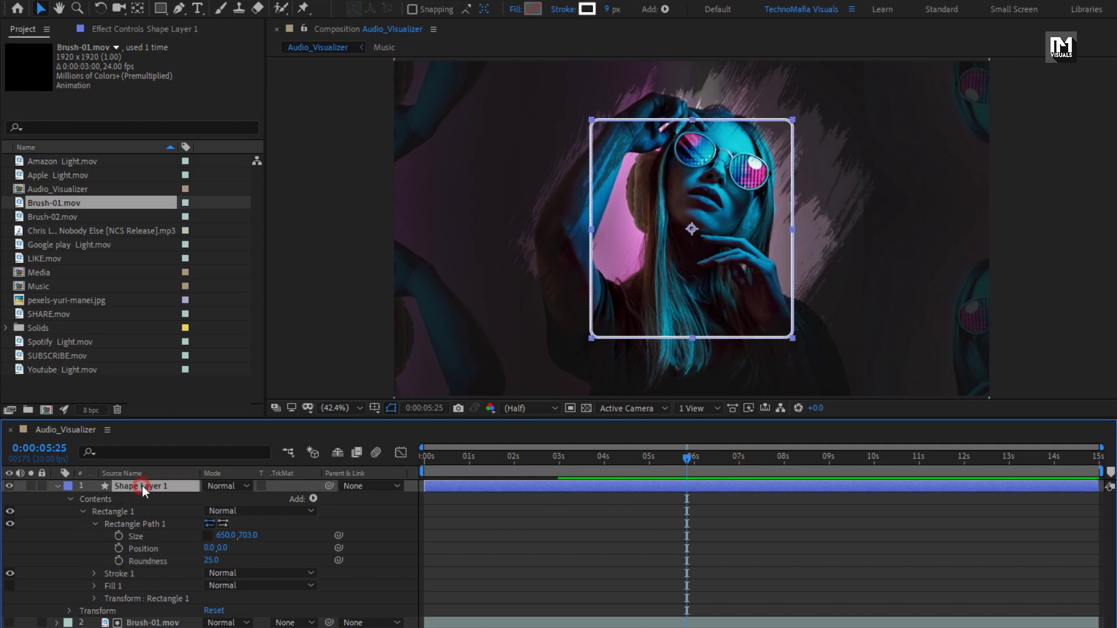
click(312, 498)
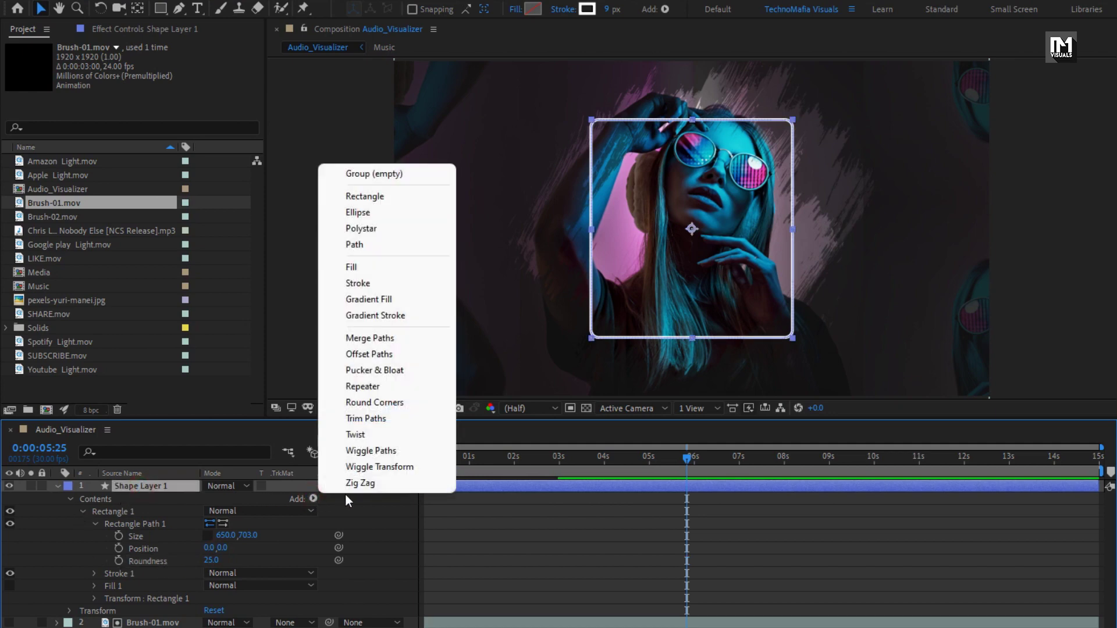
click(358, 420)
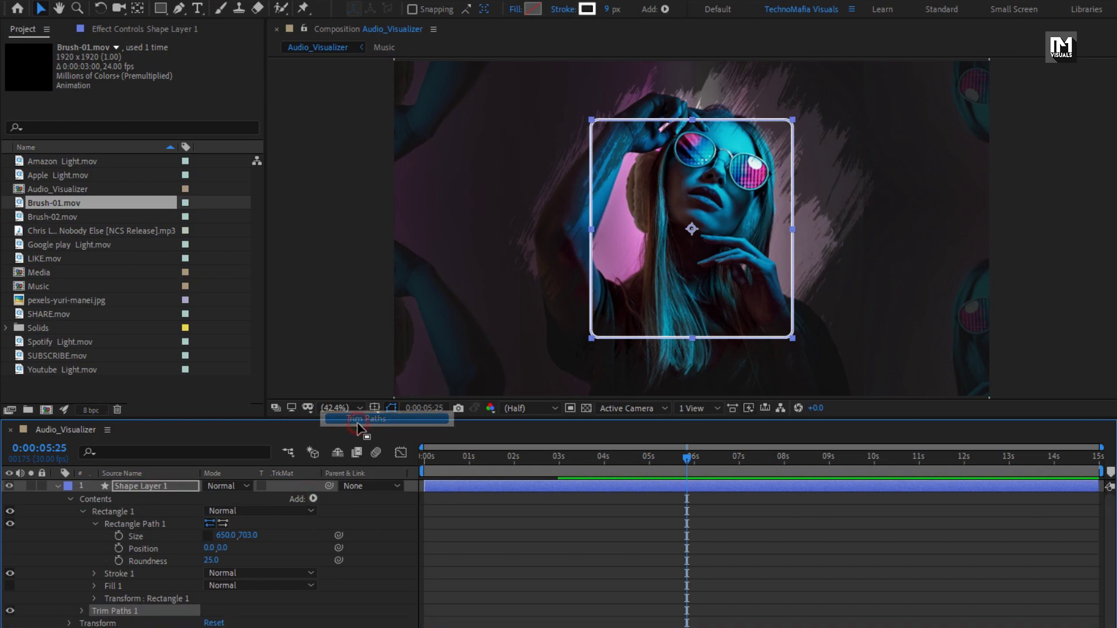
click(96, 523)
click(82, 573)
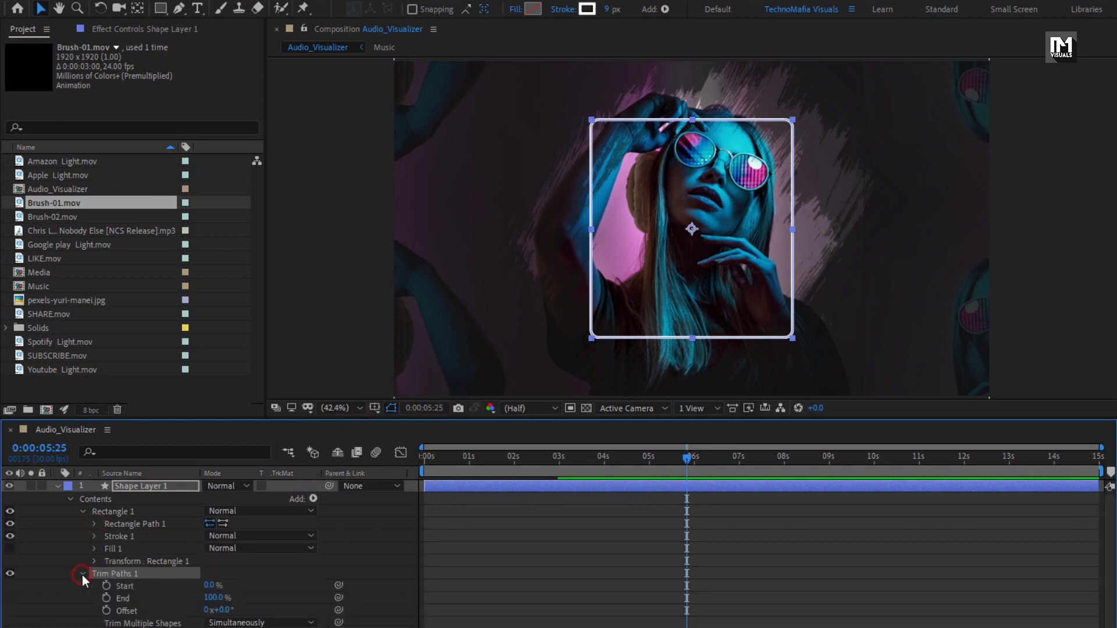
Step: Keyframe the Trim Paths End at 100% and Start at 0% at the two-second mark
scroll(82, 575, down, 1)
drag(472, 459, 516, 469)
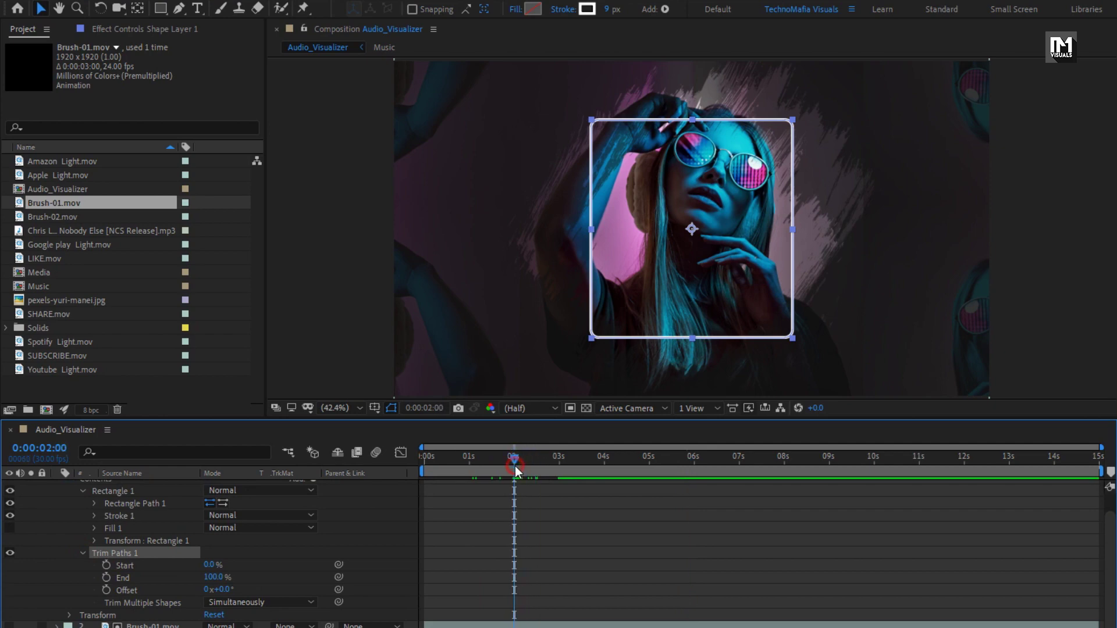
click(107, 577)
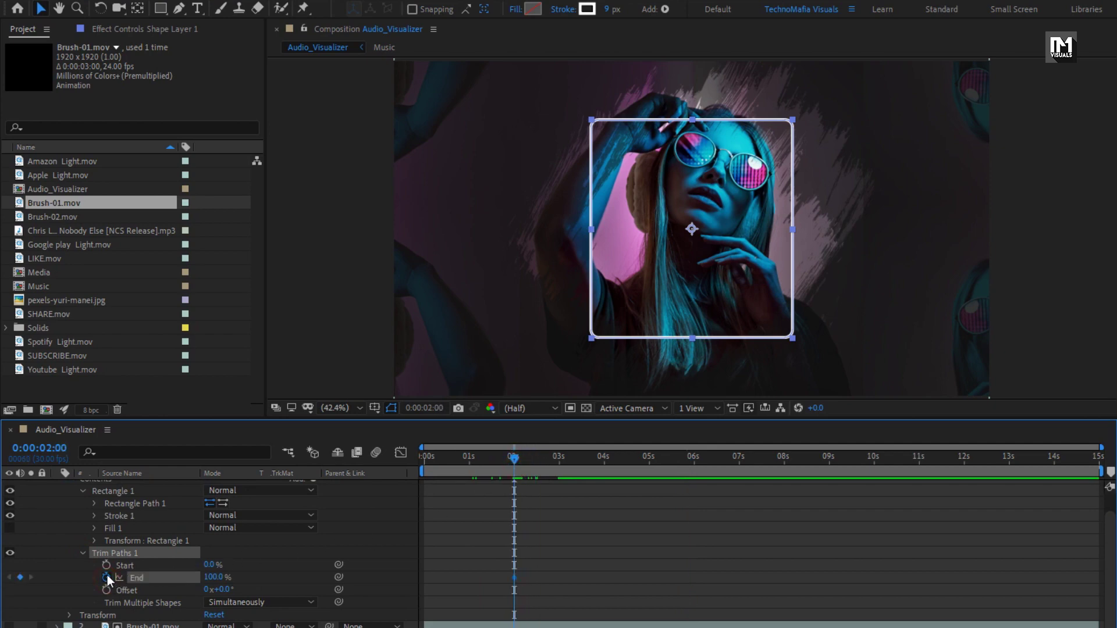
click(106, 564)
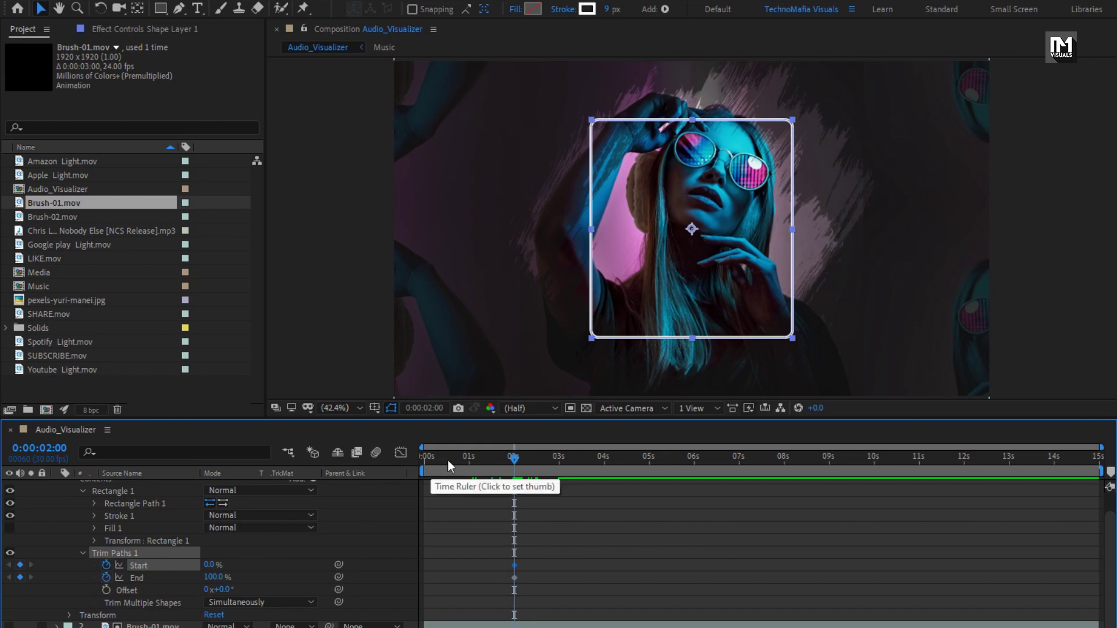
Step: Set both the Trim Paths Start and End to 50% at the beginning of the composition
drag(448, 460, 411, 459)
click(211, 565)
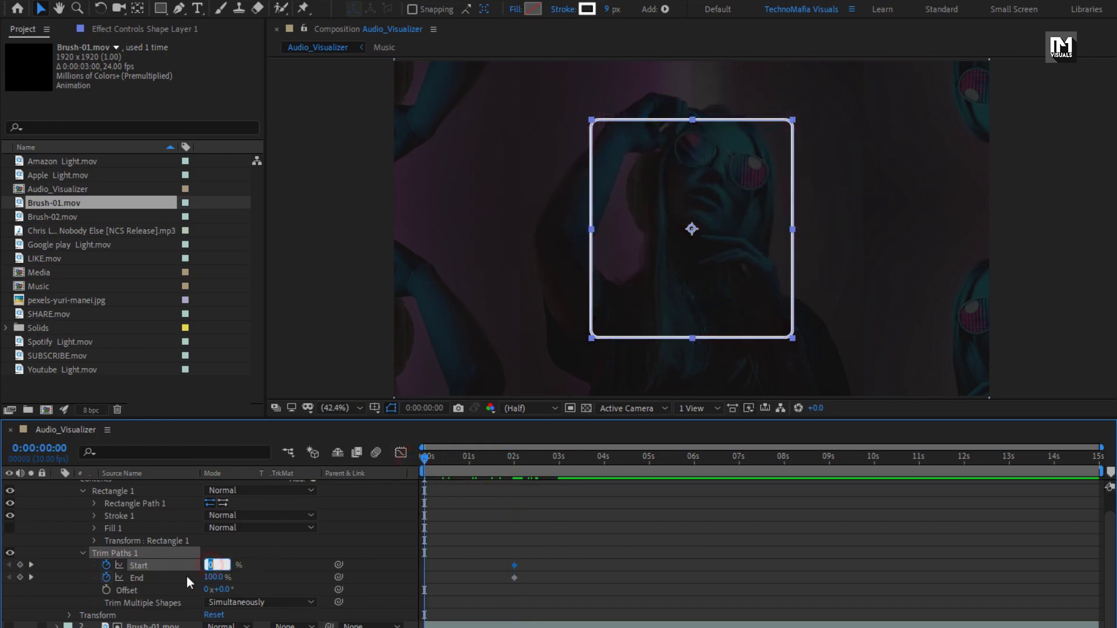
text(50)
key(Return)
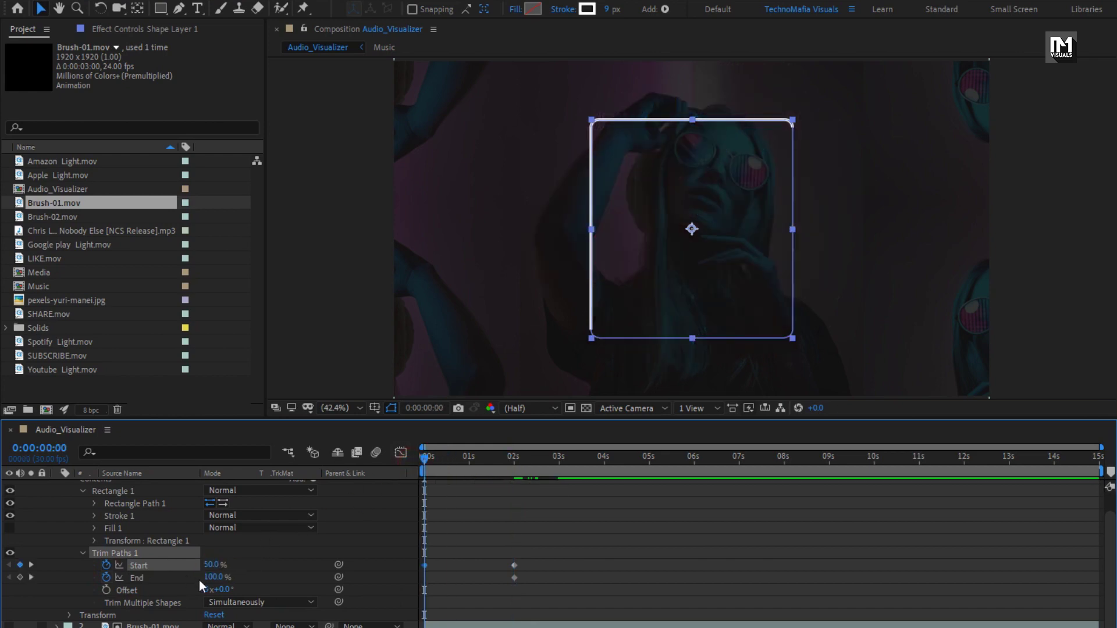
click(210, 578)
text(50)
key(Return)
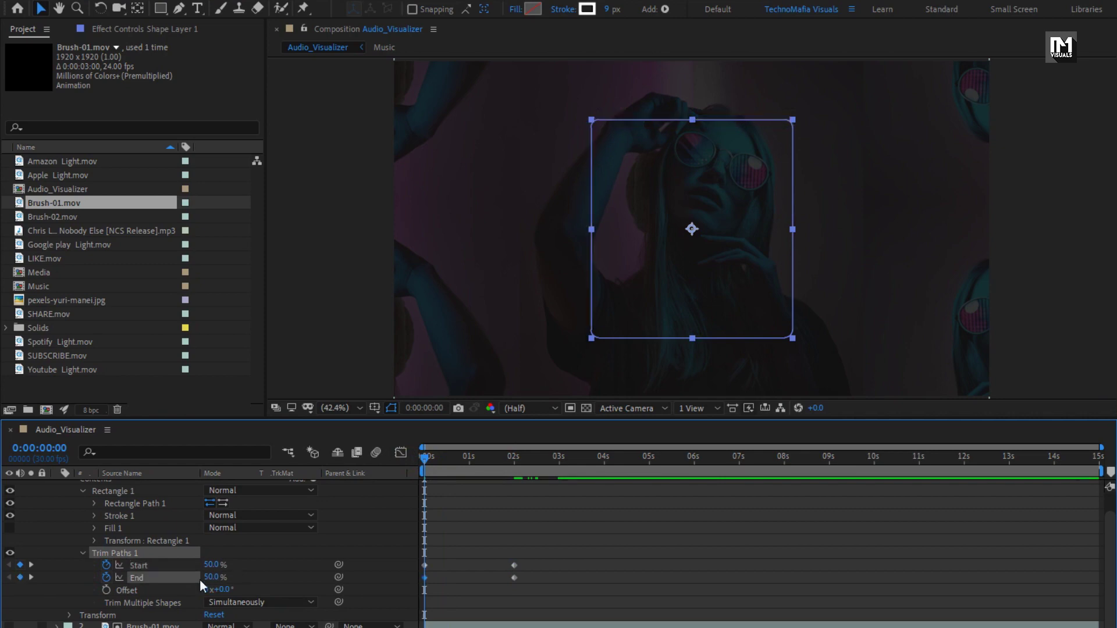
Step: Hide the mask and shape path outlines in the viewer and set the Trim Paths offset to -45°
mouse_move(426, 460)
mouse_down()
mouse_move(487, 453)
mouse_move(433, 458)
mouse_move(464, 452)
mouse_up()
click(391, 408)
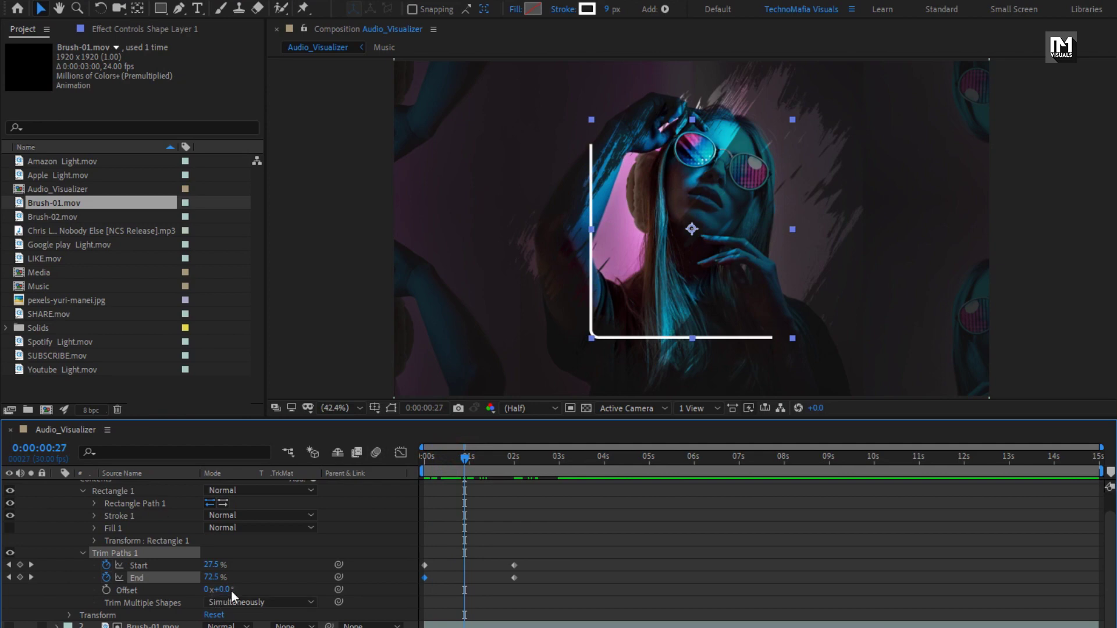
mouse_move(231, 590)
mouse_down()
mouse_move(181, 589)
mouse_move(225, 591)
mouse_up()
Step: Apply Easy Ease to all four Trim Paths Start and End keyframes and collapse the shape layer
mouse_move(445, 457)
mouse_down()
mouse_move(414, 457)
mouse_move(520, 457)
mouse_up()
drag(529, 557, 414, 591)
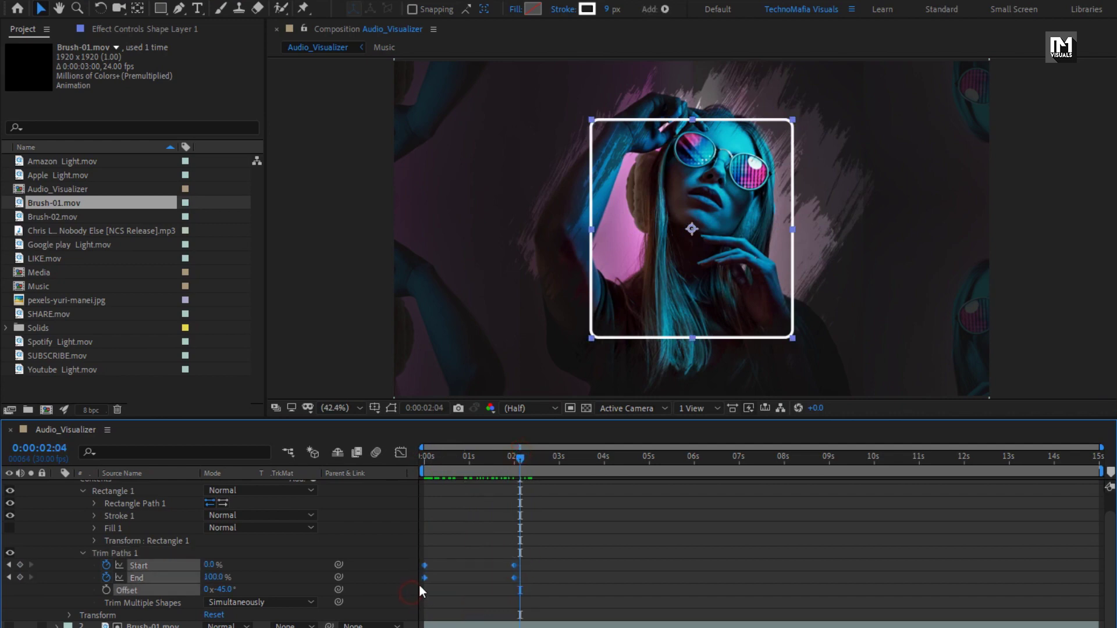
right_click(424, 578)
mouse_move(504, 568)
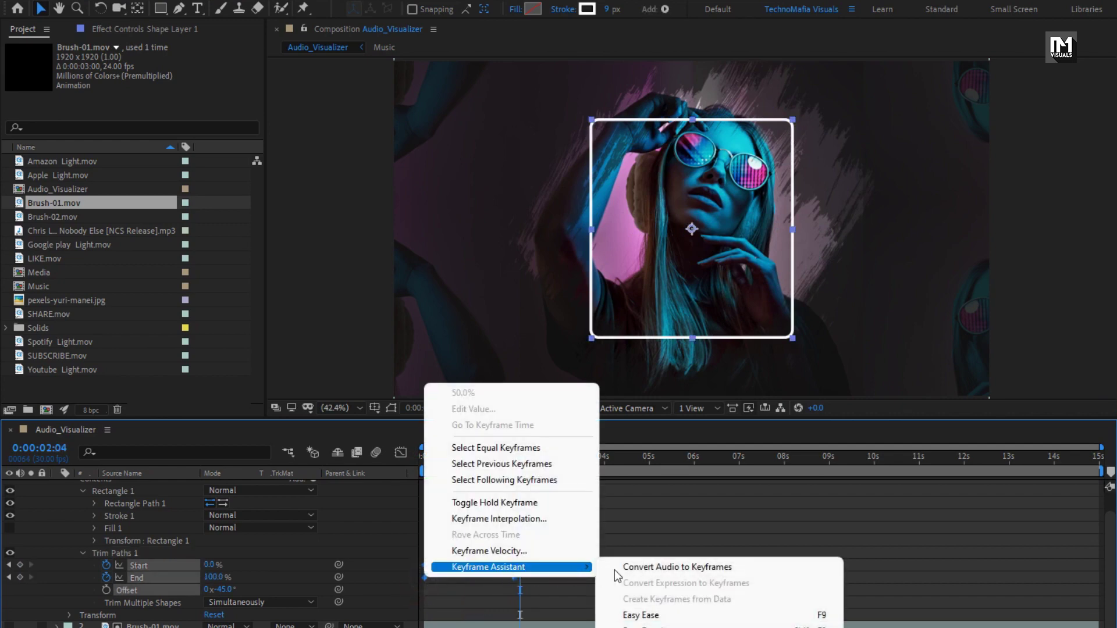
click(643, 609)
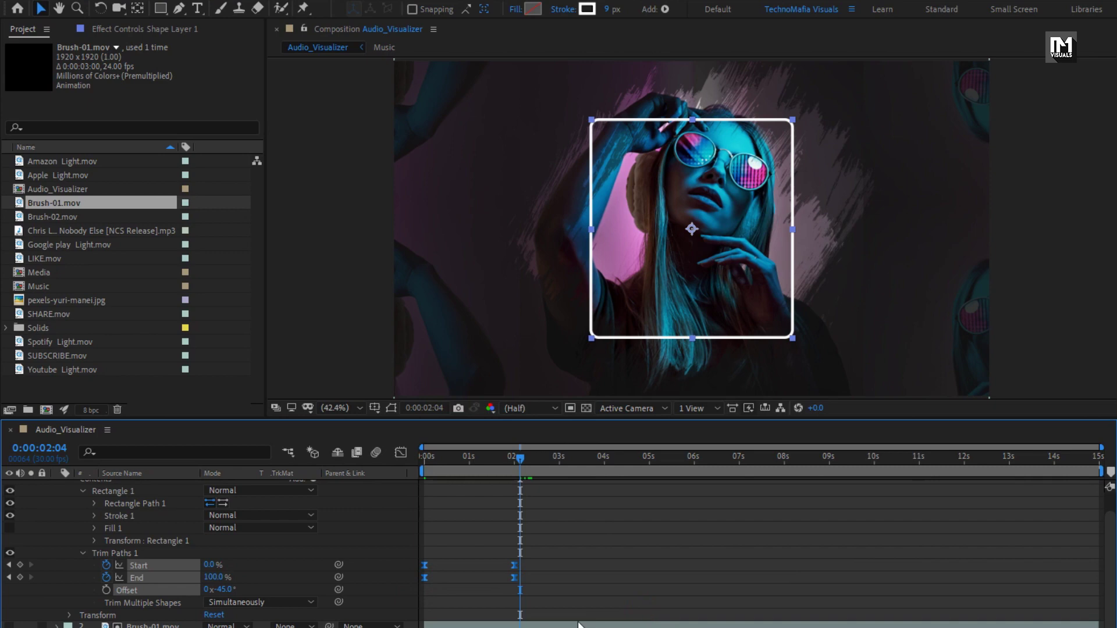
key(Home)
click(401, 452)
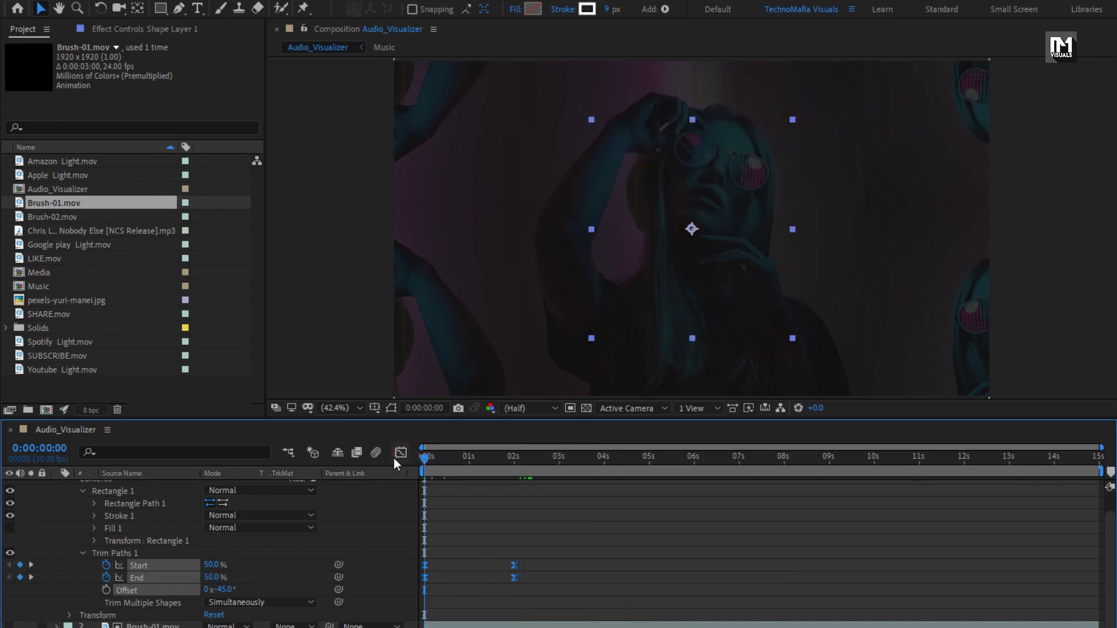
scroll(60, 514, up, 2)
click(57, 487)
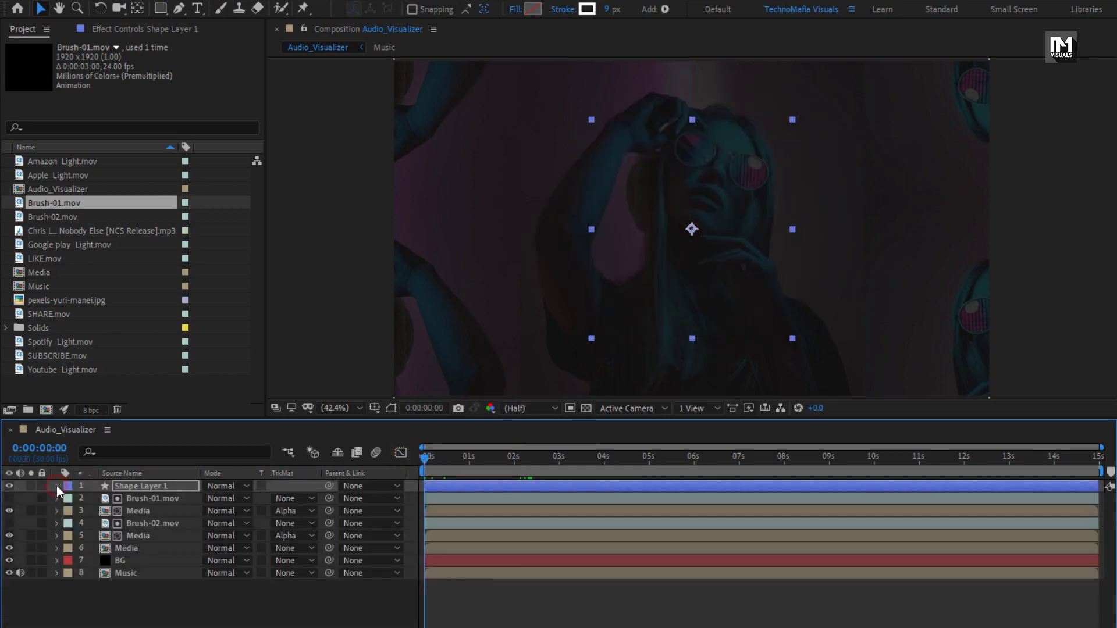
Step: Create a new 1920 by 1080 black solid named Spectrum above the other layers
click(117, 601)
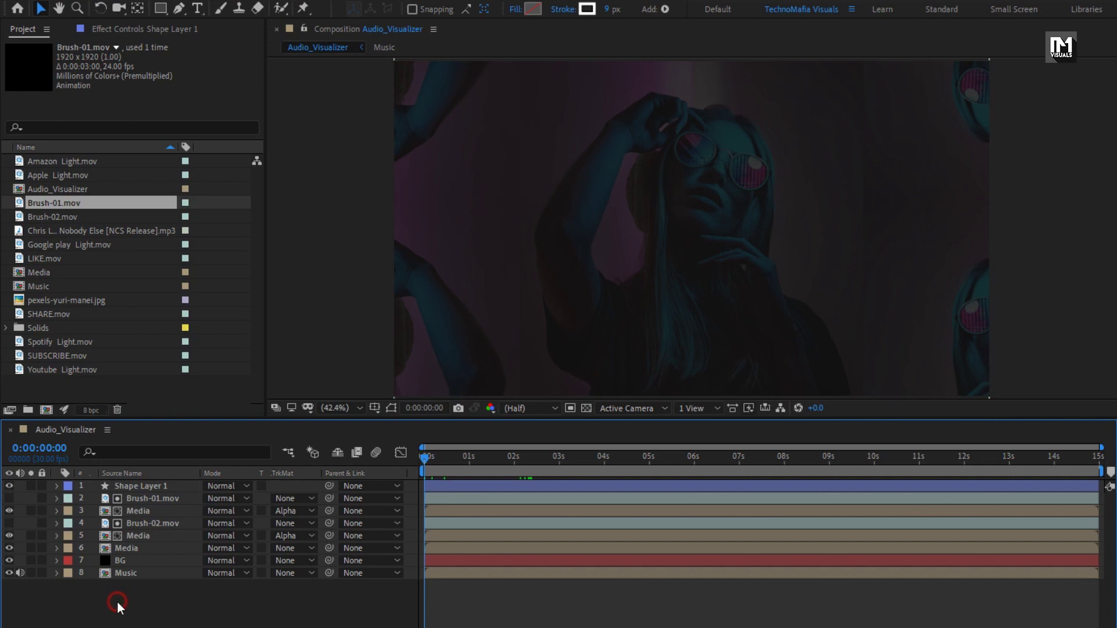
right_click(152, 600)
mouse_move(216, 434)
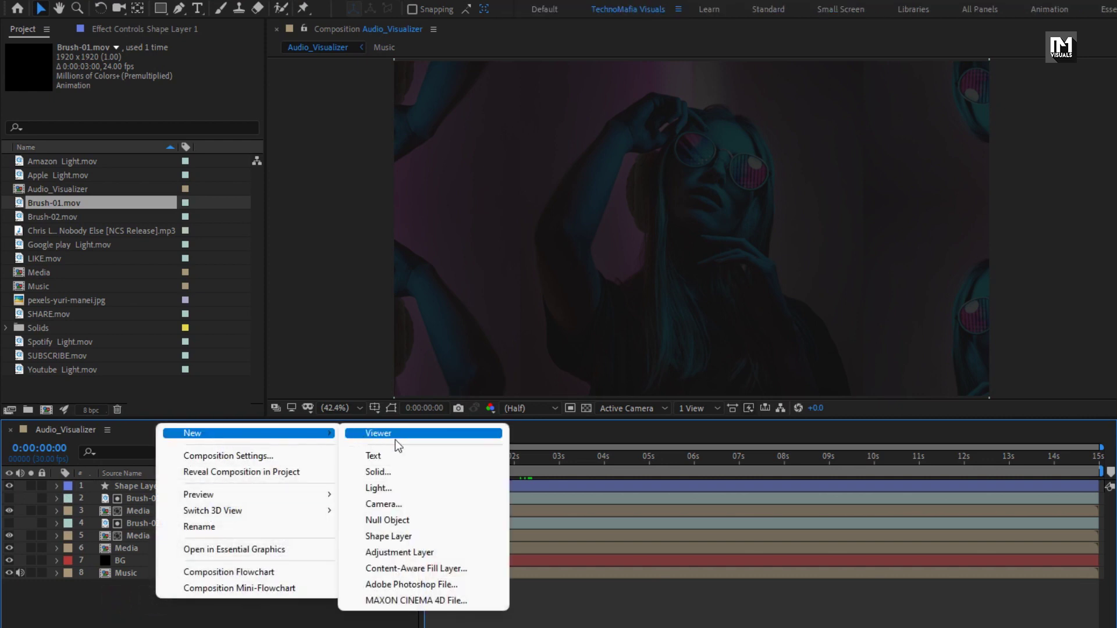
click(397, 474)
text(S)
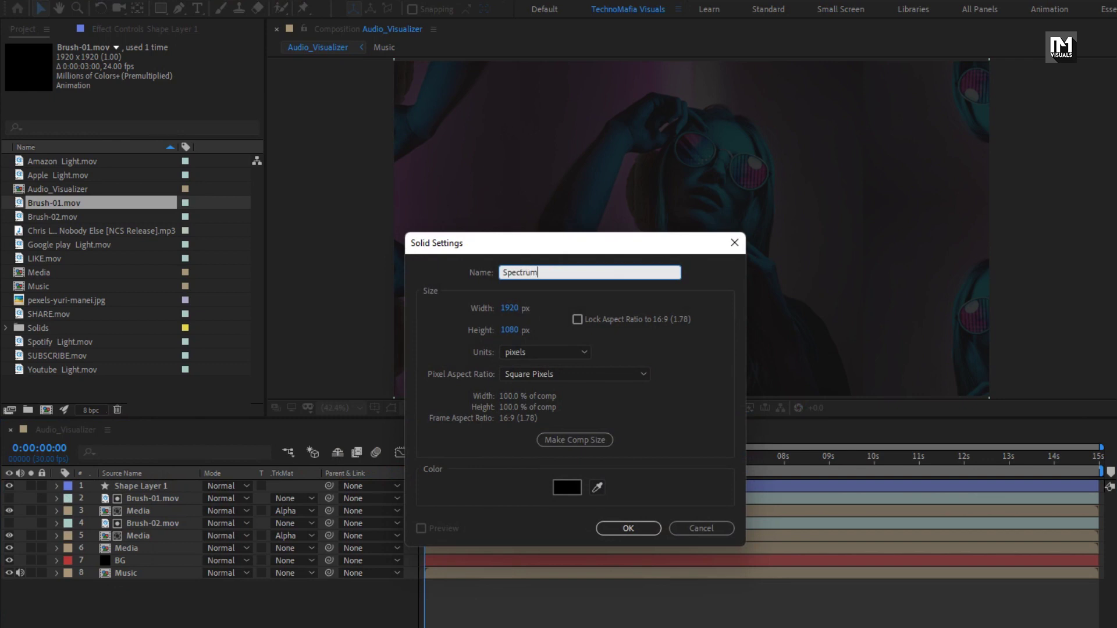
text(pectrum)
key(Return)
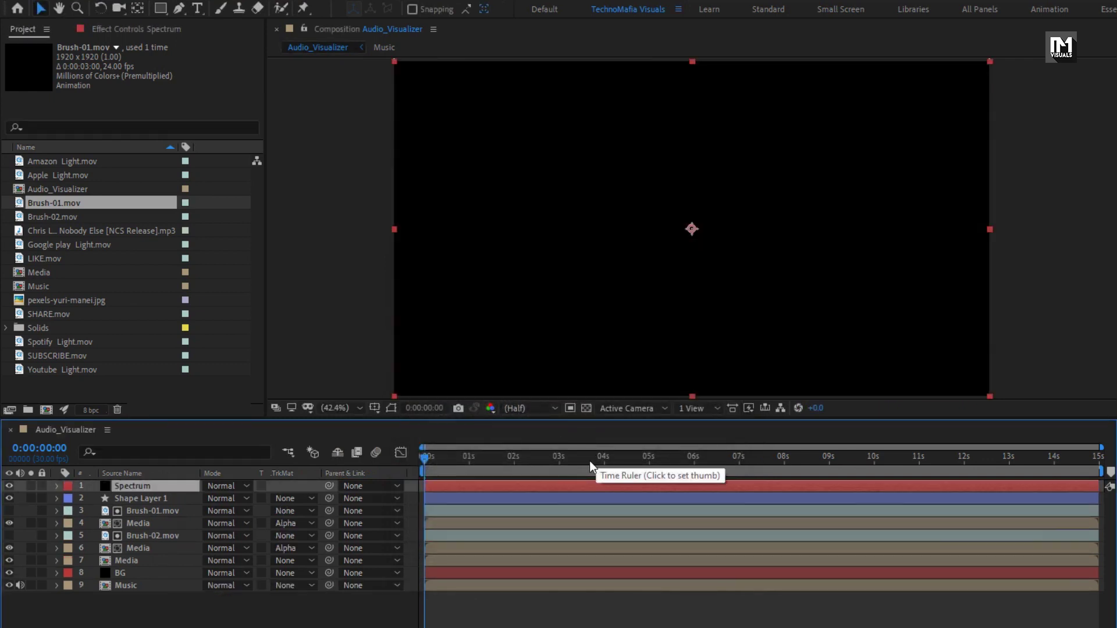
Step: Draw a straight horizontal mask line across the lower middle of the Spectrum solid with the Pen tool
click(178, 8)
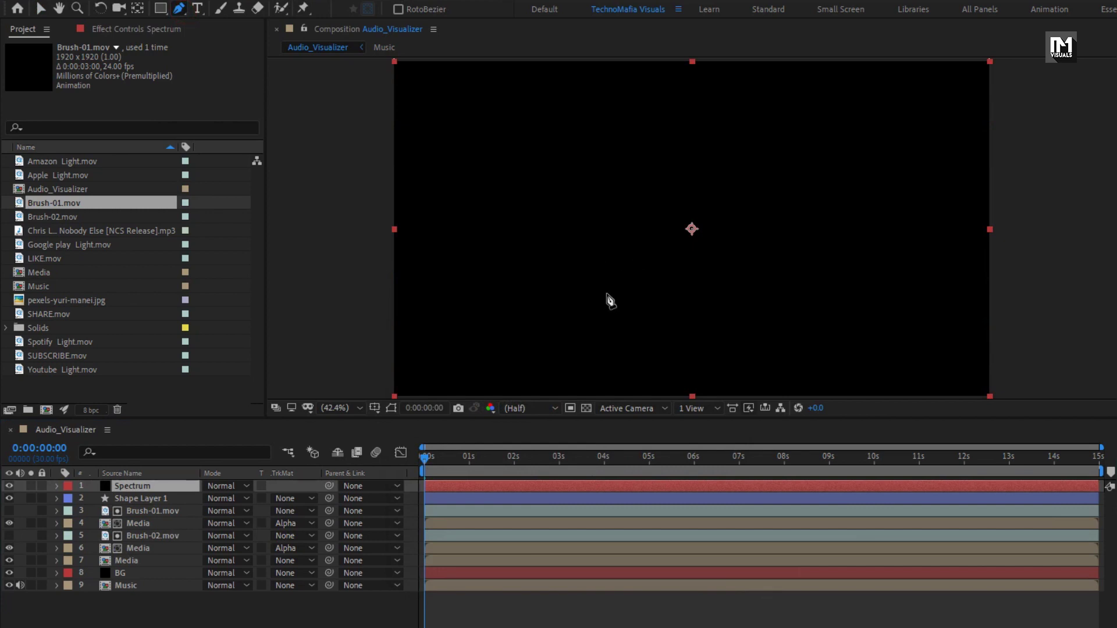
click(606, 294)
click(813, 293)
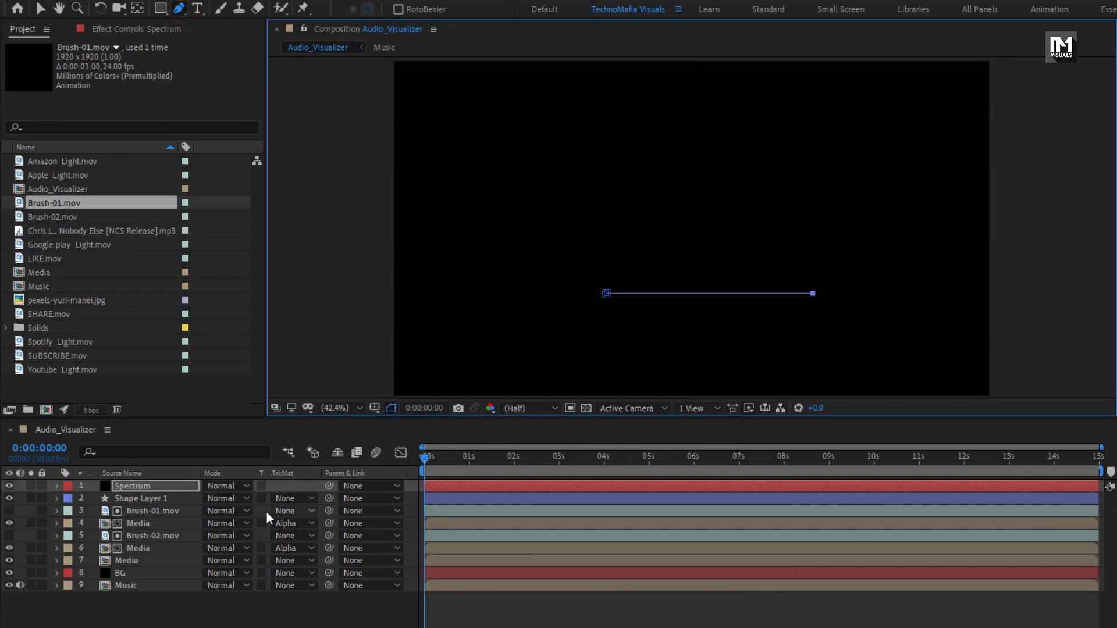
Step: Find the Audio Spectrum effect and apply it to the Spectrum layer
click(150, 486)
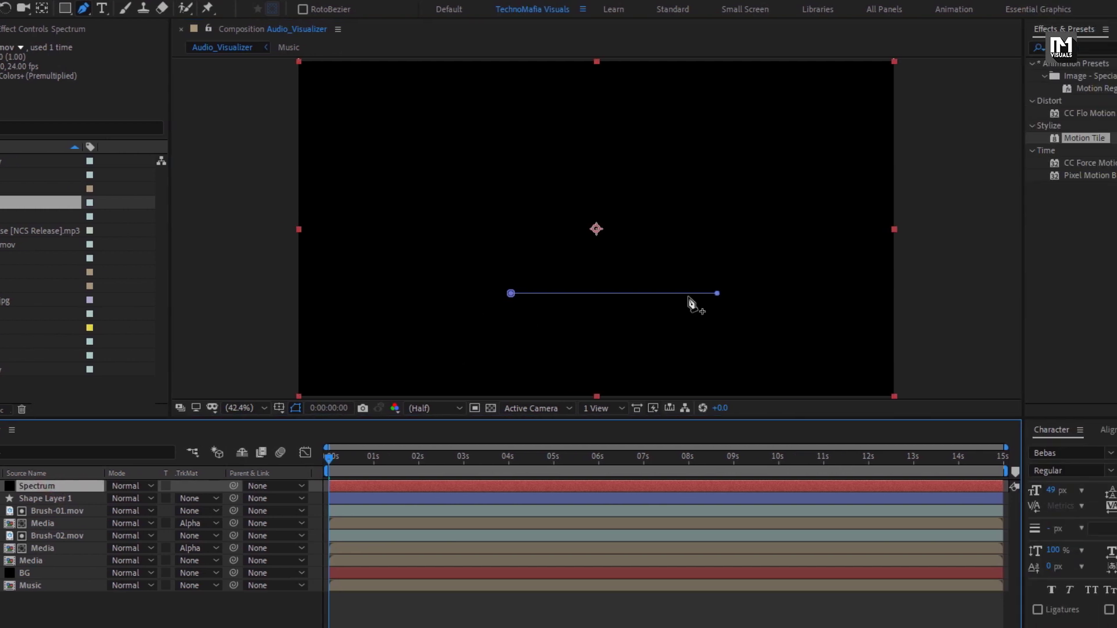
click(1045, 51)
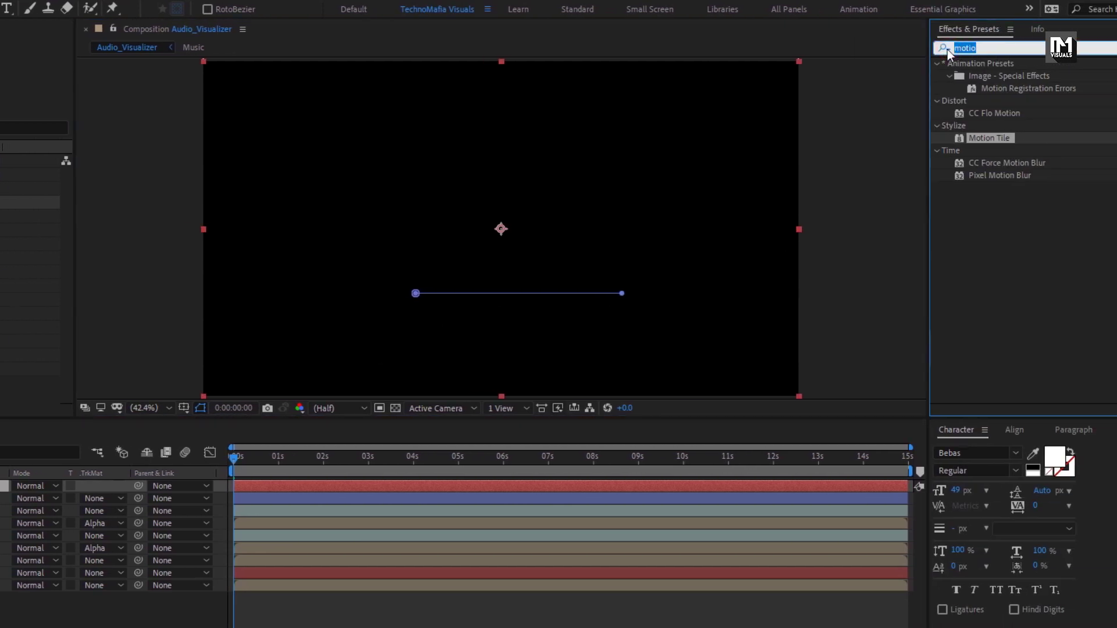
text(audi)
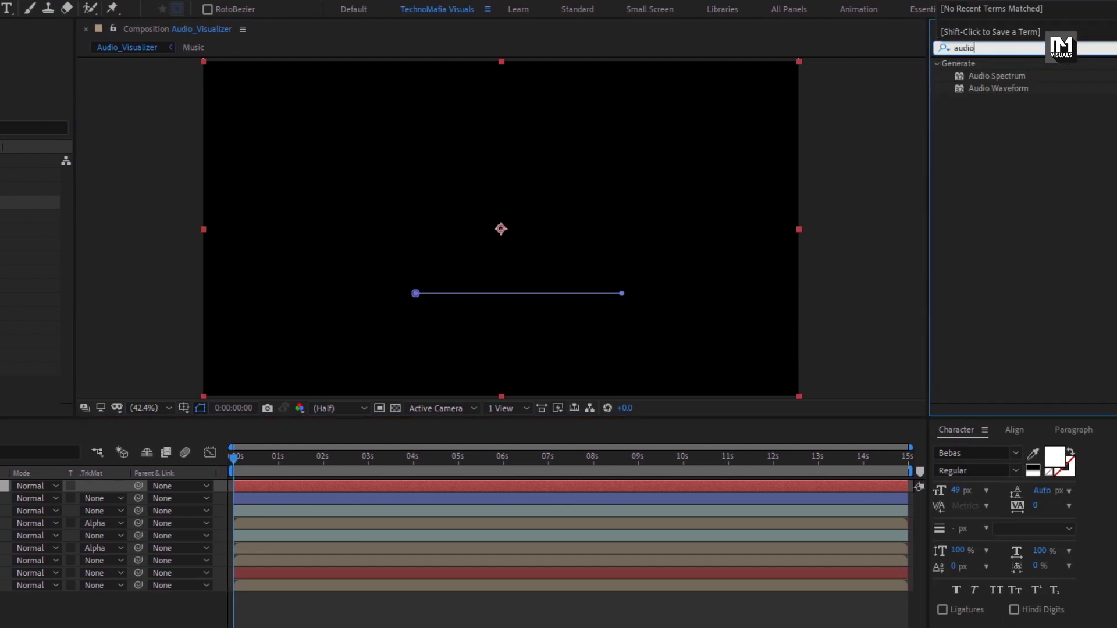
text(o)
double_click(996, 75)
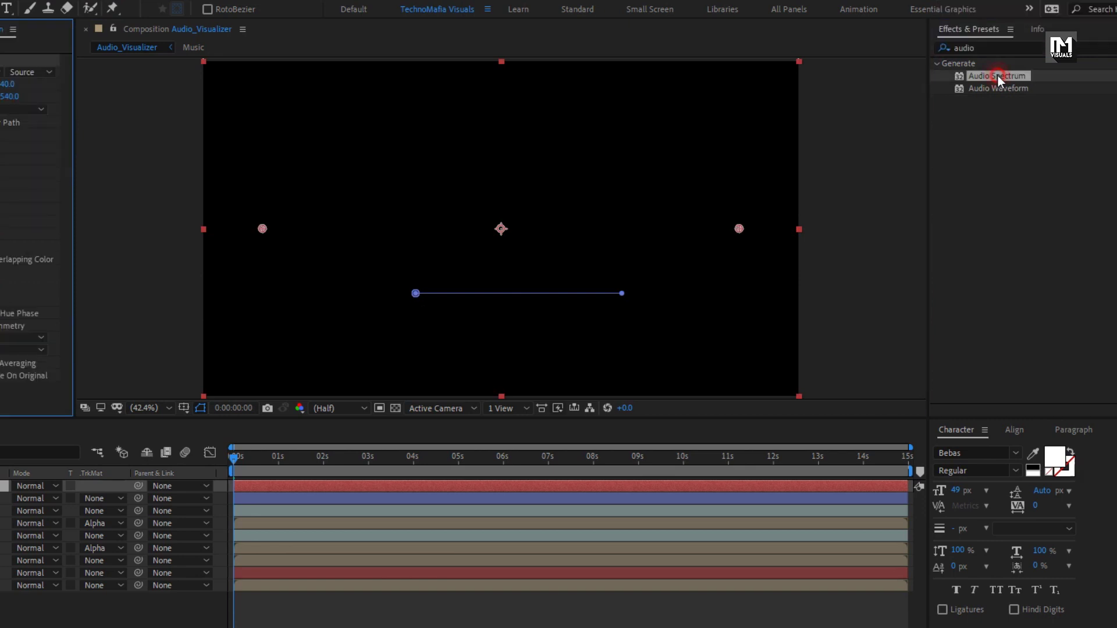
Step: With the frame shown at 0:00:06:11, move both mask line endpoints just inside the square frame near its lower edge
key(period)
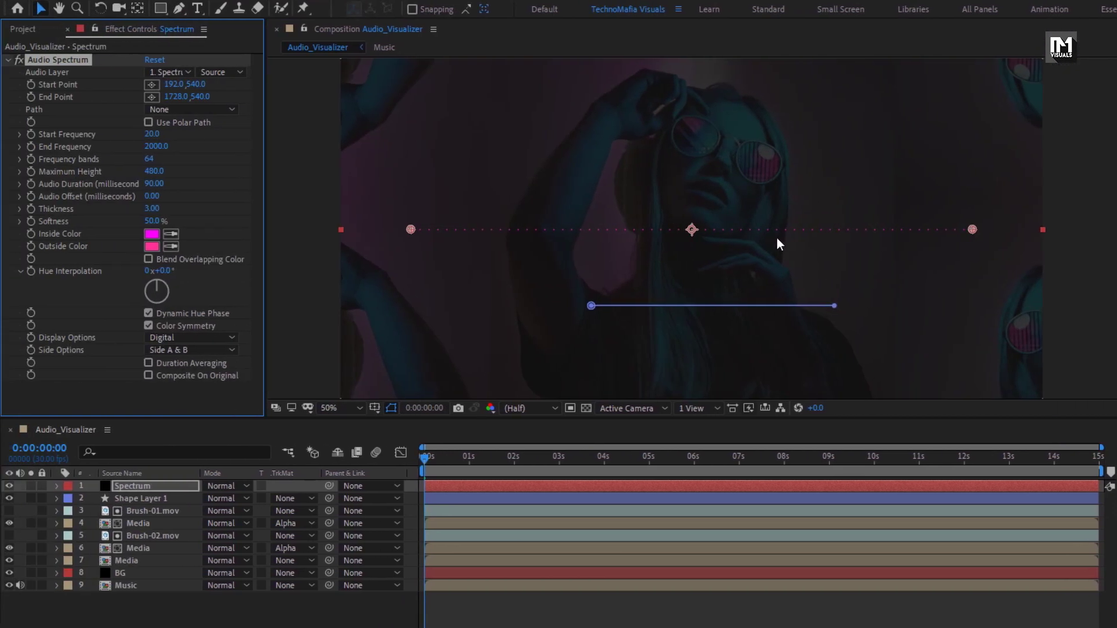
drag(588, 465, 711, 463)
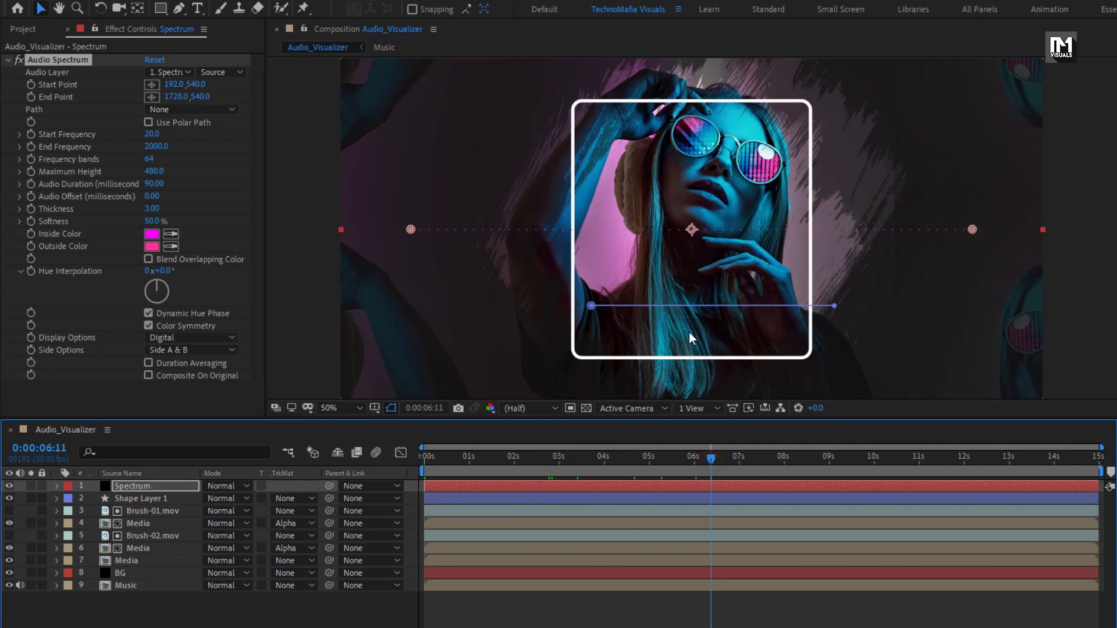
scroll(689, 333, up, 2)
scroll(688, 332, down, 3)
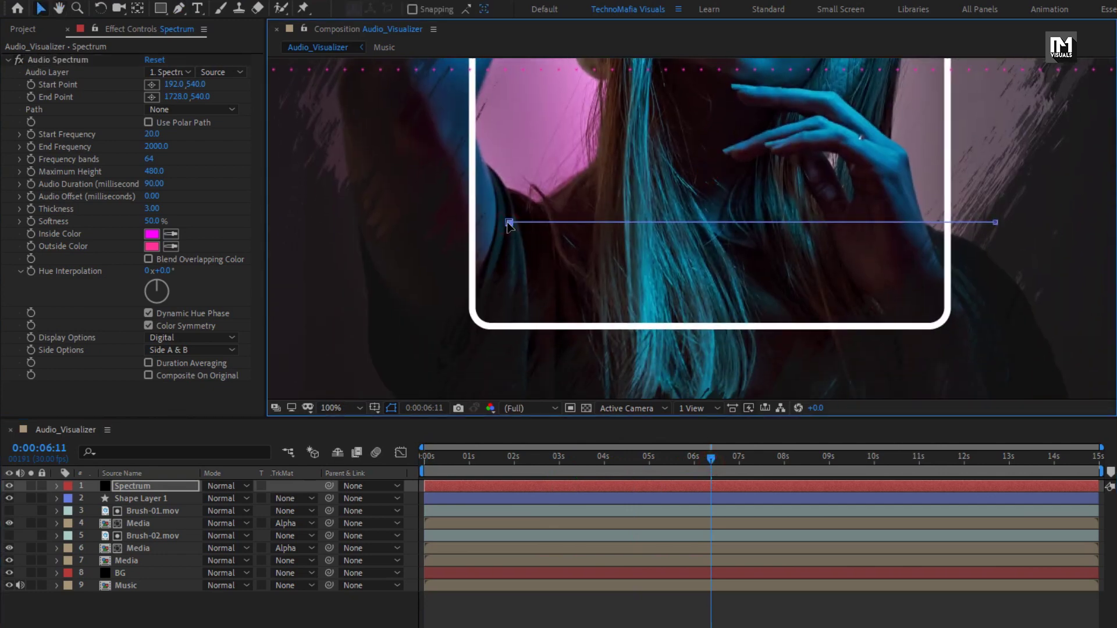
drag(509, 226, 496, 288)
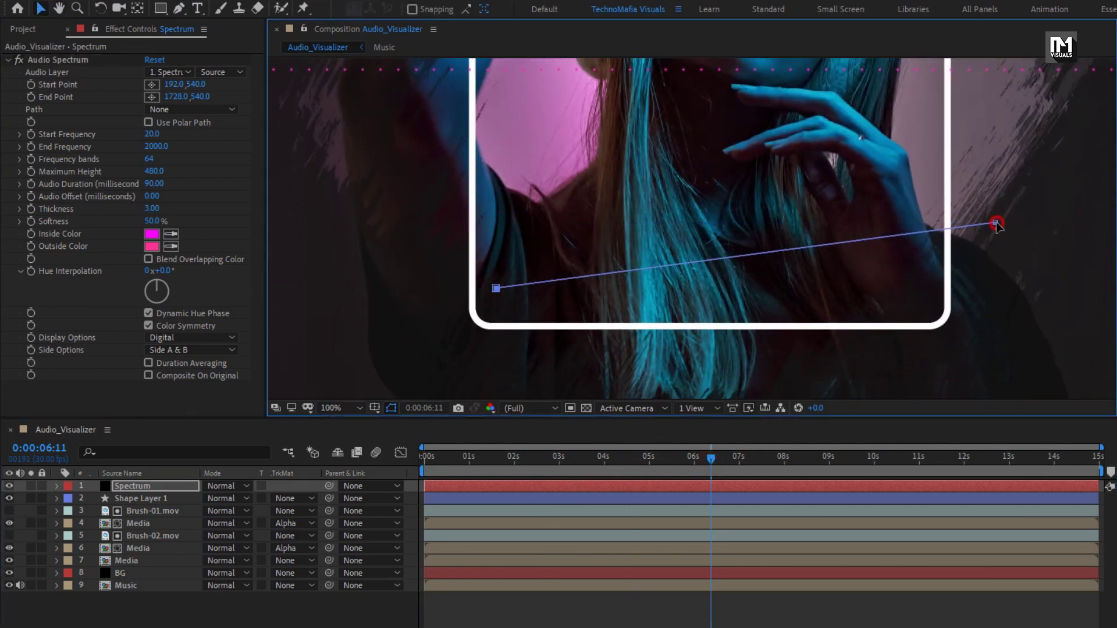
drag(996, 224, 920, 282)
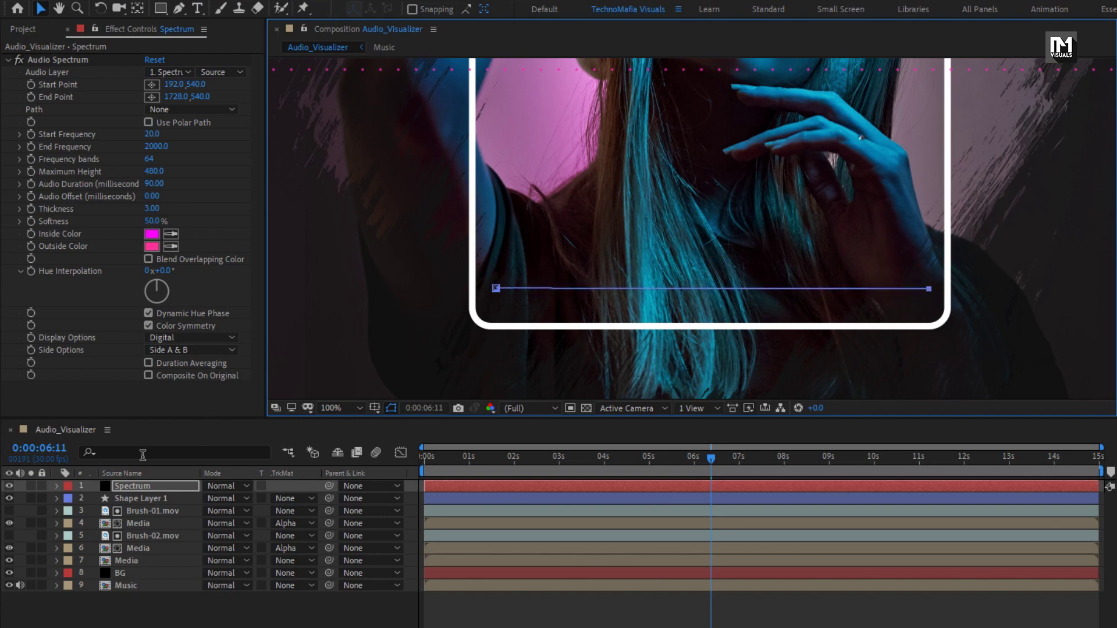
Step: Delete the masks from the Spectrum layer
click(57, 486)
click(90, 500)
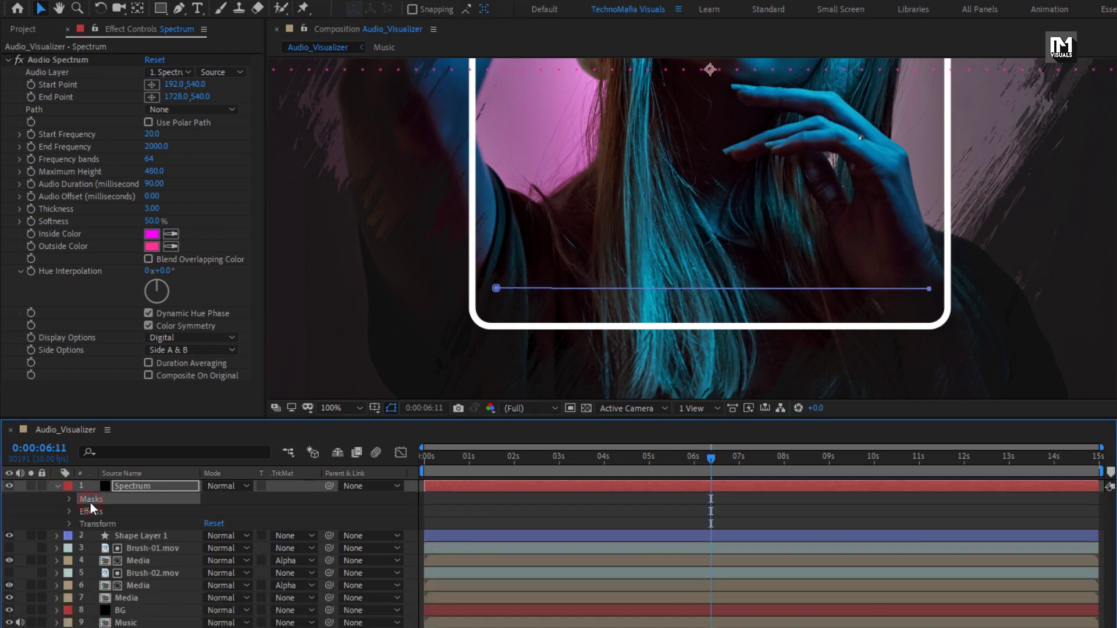
key(Delete)
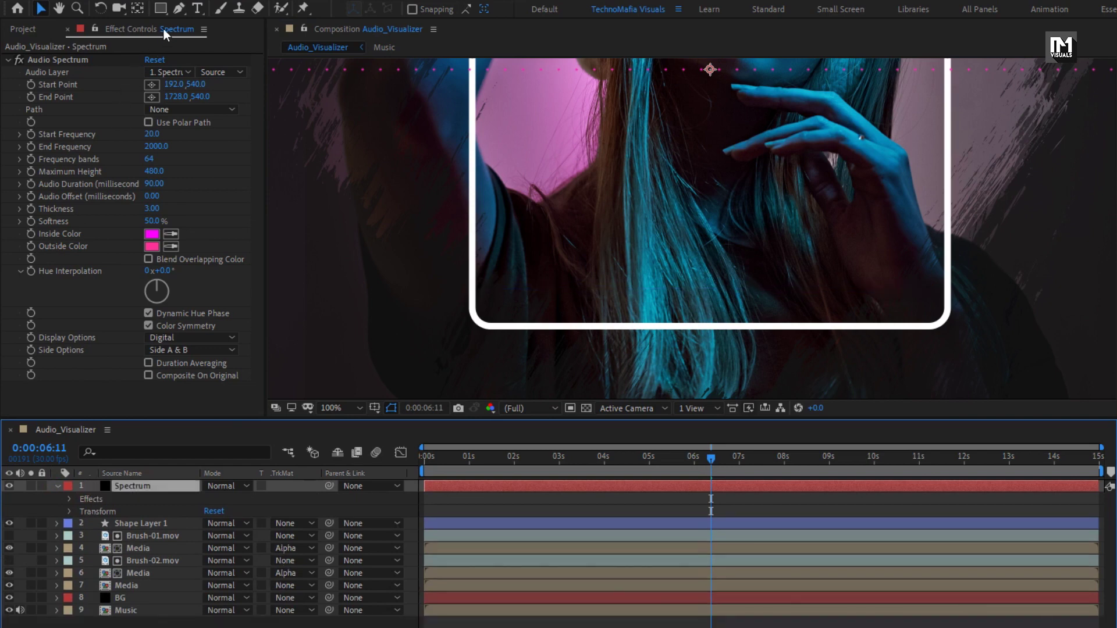
Step: Draw a straight horizontal mask line on the Spectrum layer, just inside the white frame near its lower edge
click(178, 7)
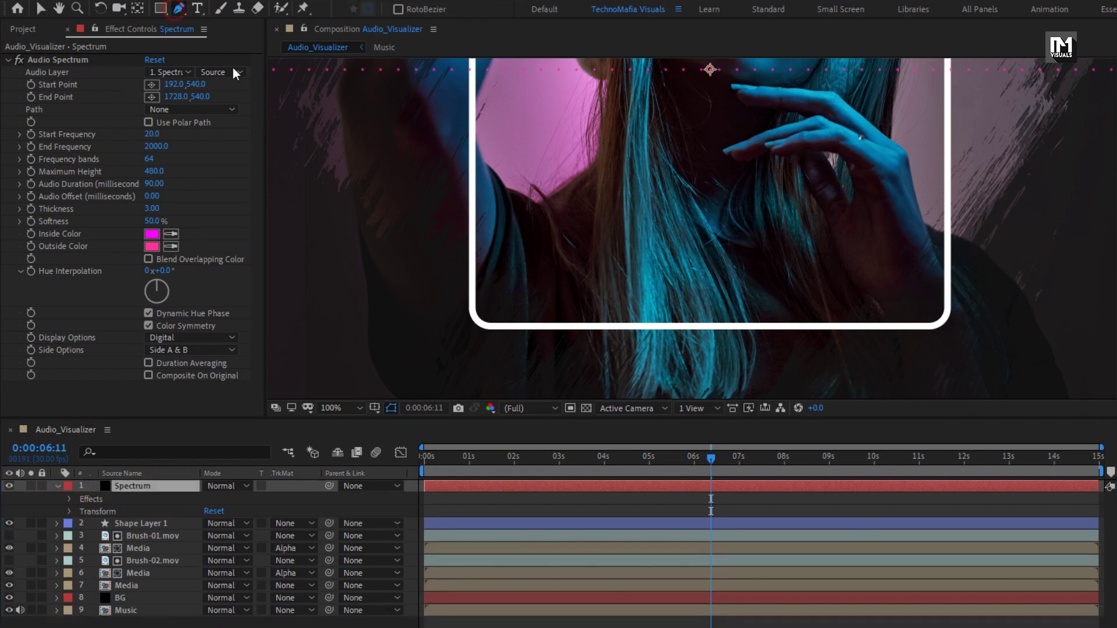
click(513, 294)
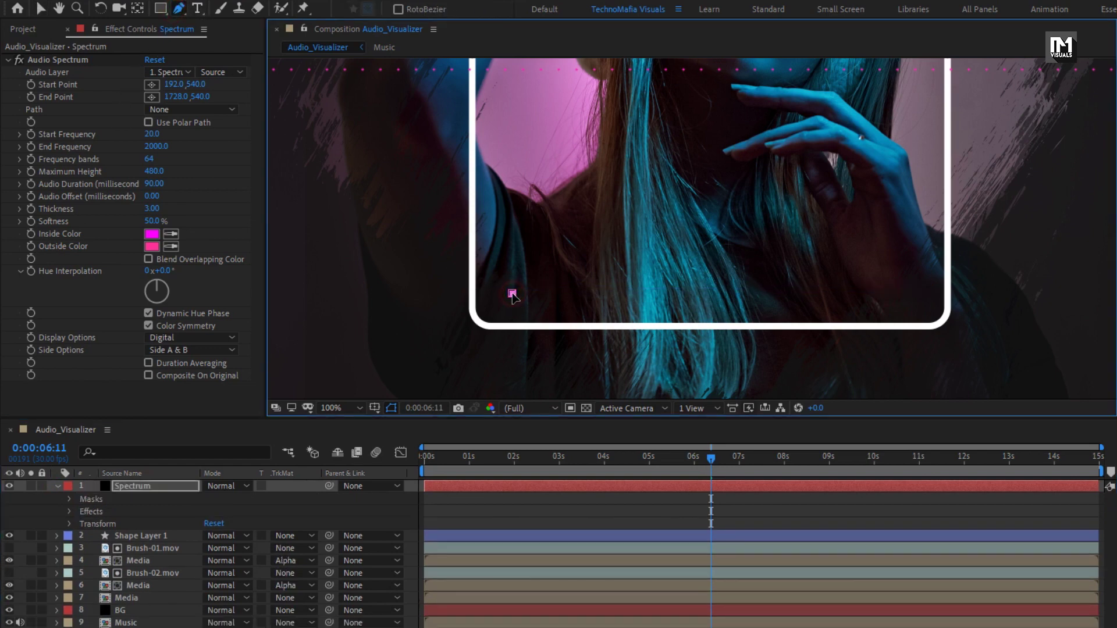
click(910, 294)
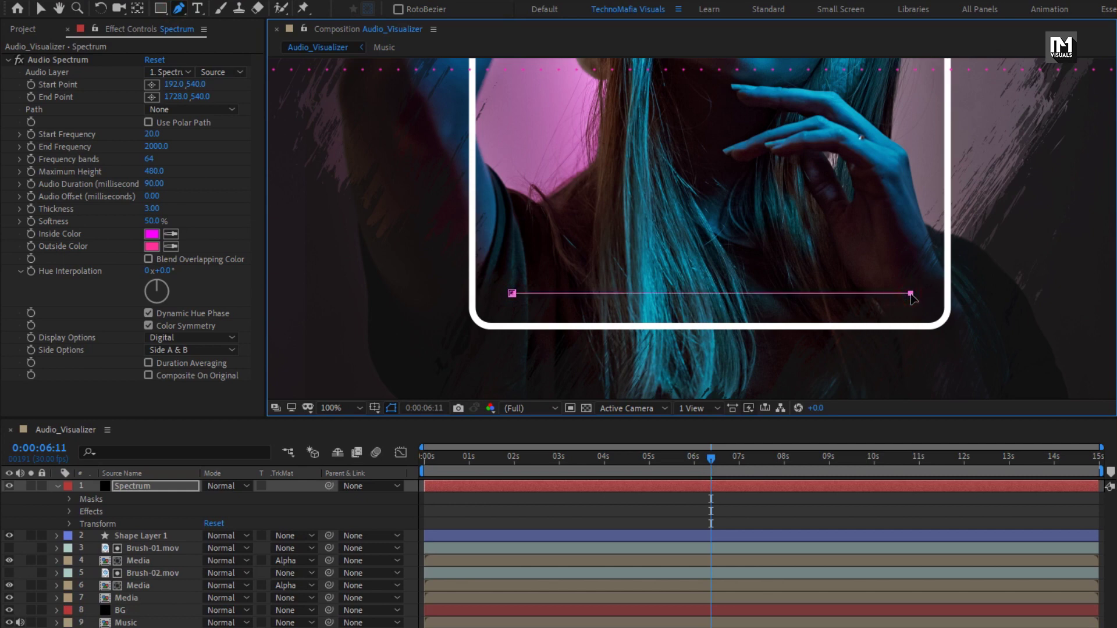
click(58, 485)
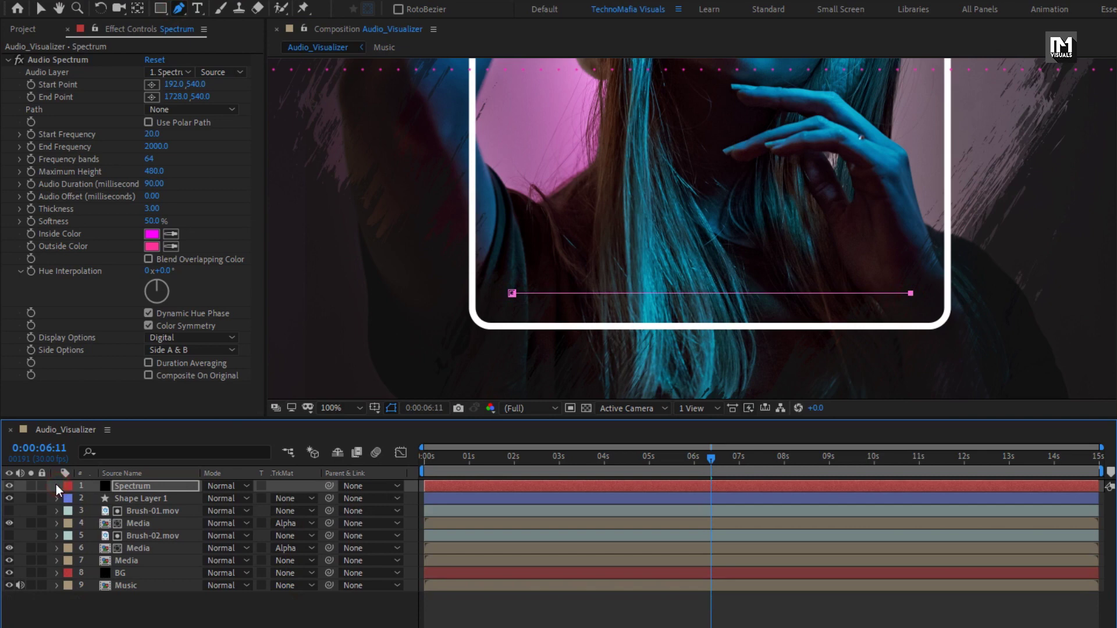
Step: Set the Audio Spectrum's audio layer to Music and its path to Mask 1, and go to 0:00:05:12
click(169, 72)
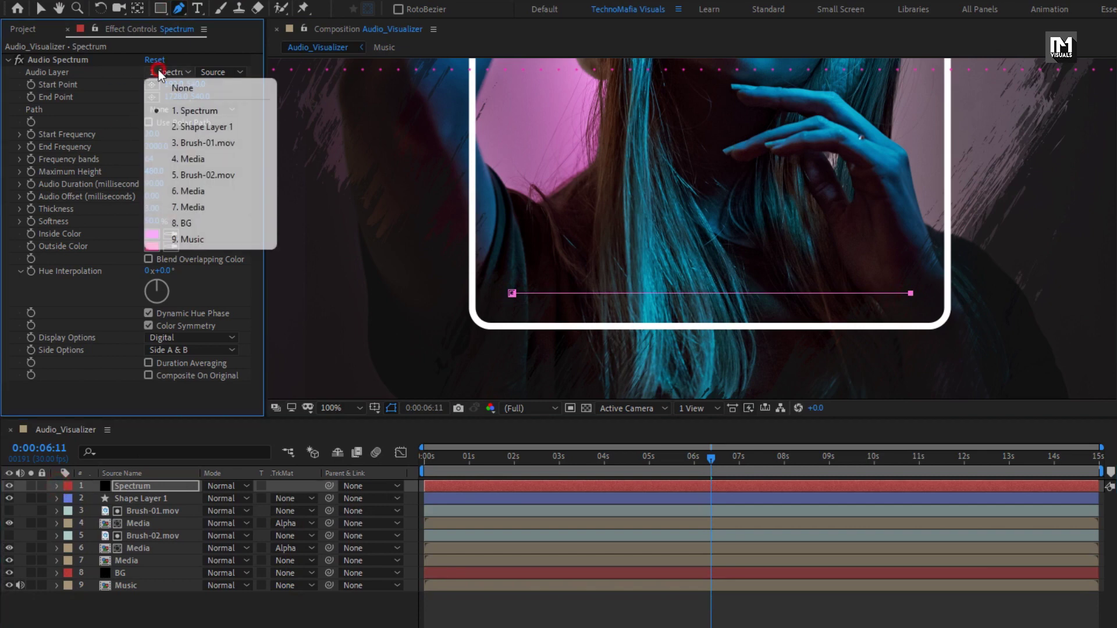
click(222, 239)
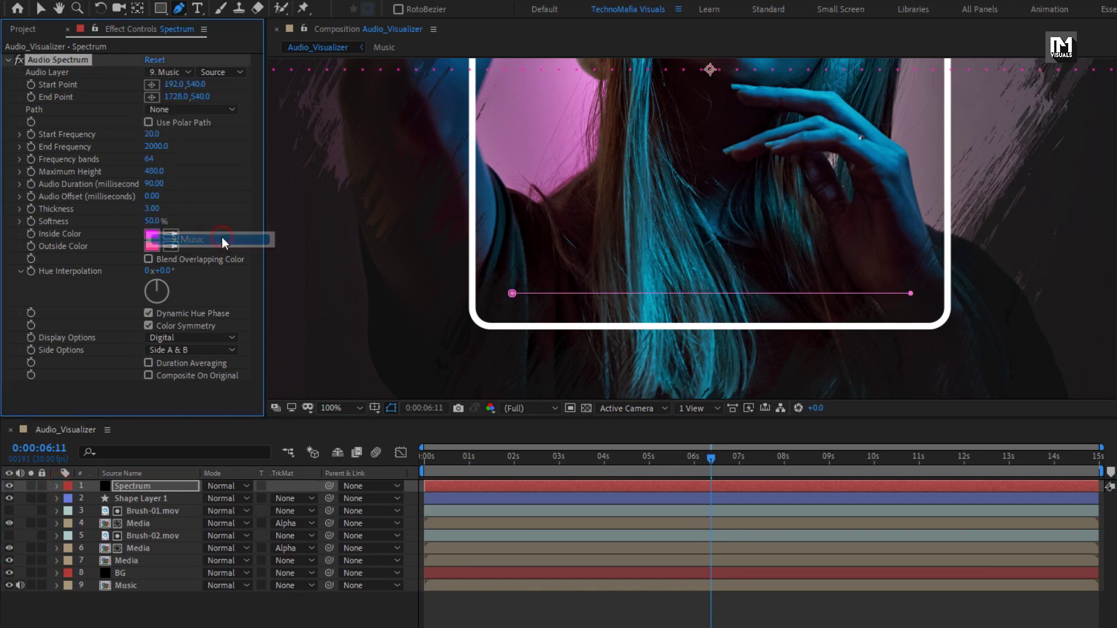
click(173, 110)
click(198, 146)
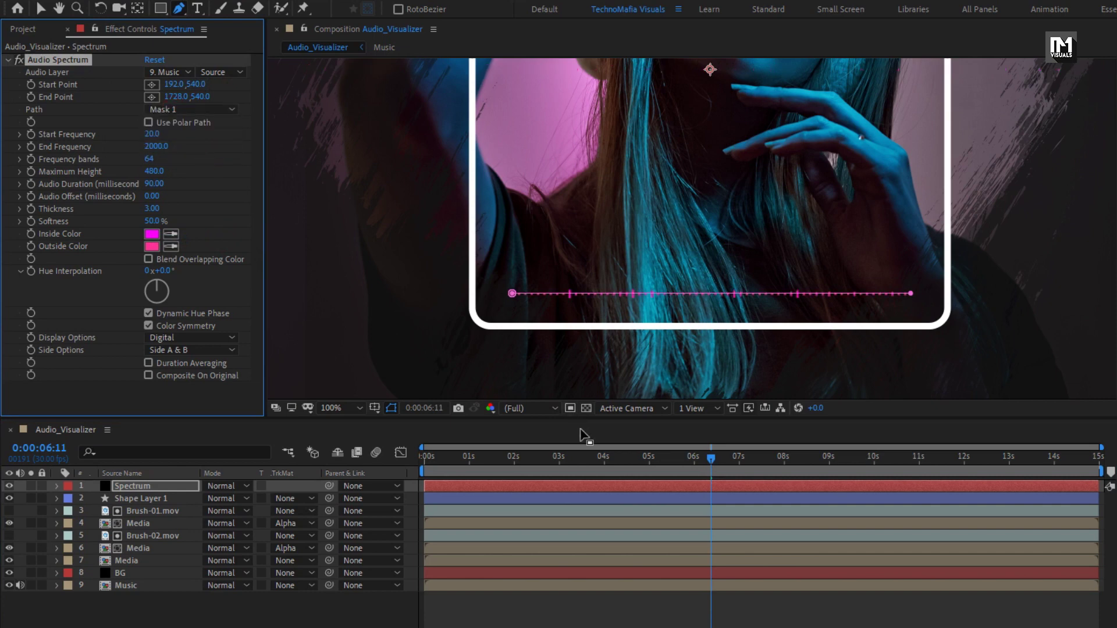
mouse_move(653, 458)
mouse_down()
mouse_move(541, 459)
mouse_move(668, 457)
mouse_up()
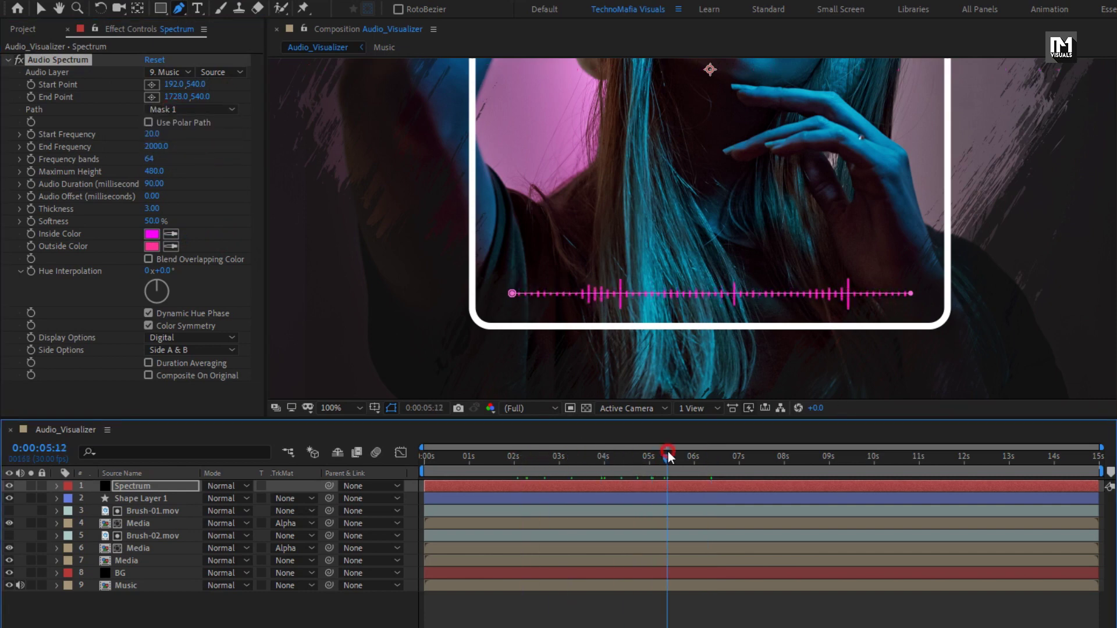
Step: Set the Audio Spectrum's start frequency to 400 and end frequency to 800
click(151, 135)
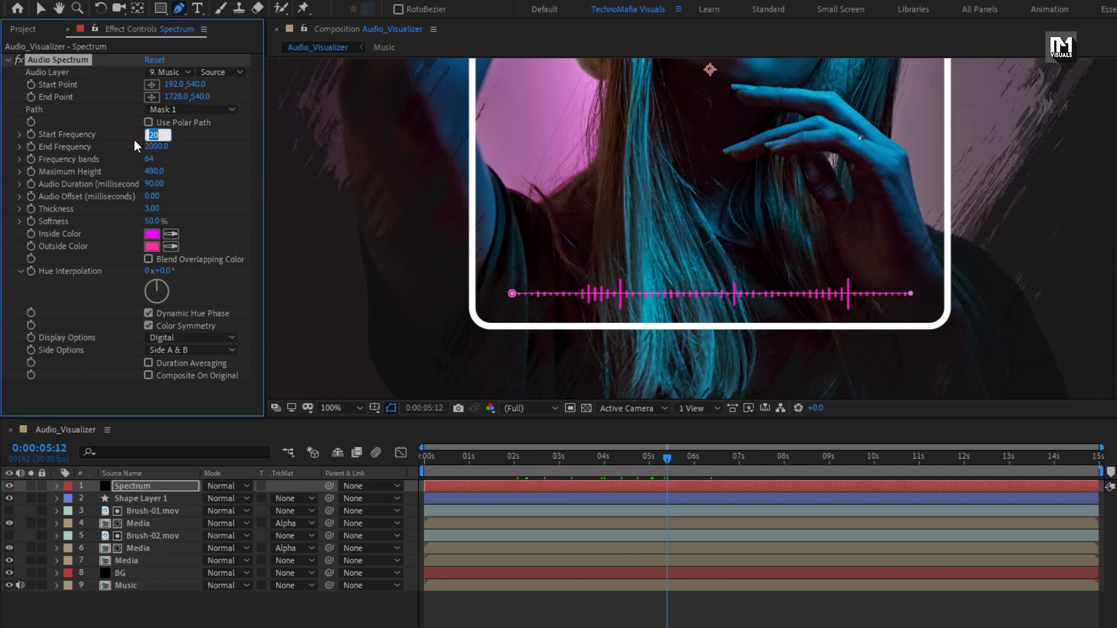
text(400)
key(Return)
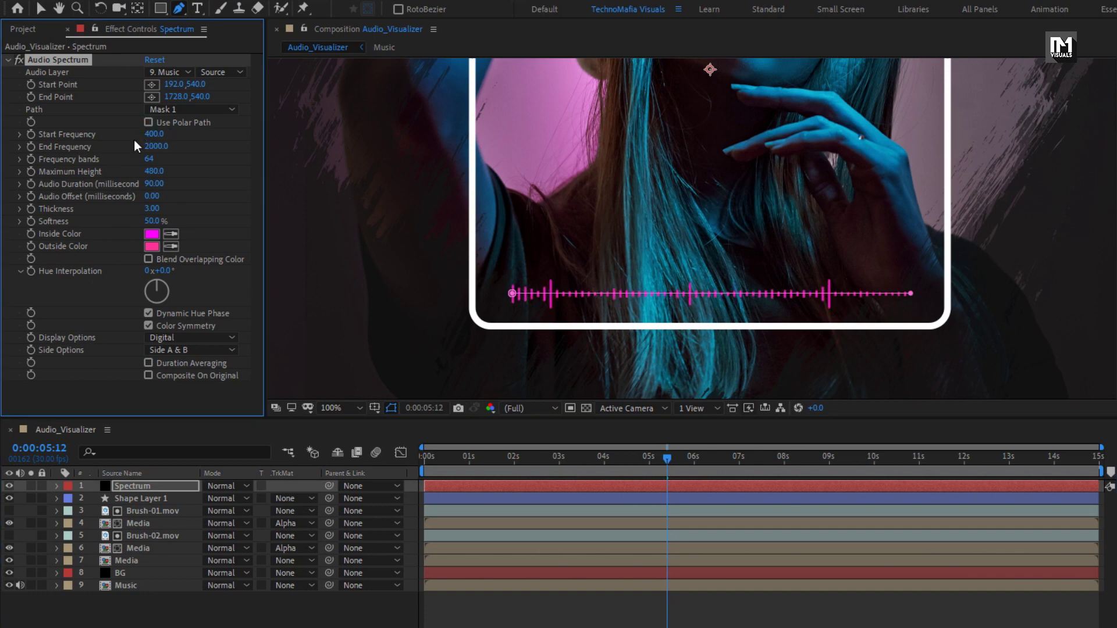
click(154, 147)
text(800)
key(Return)
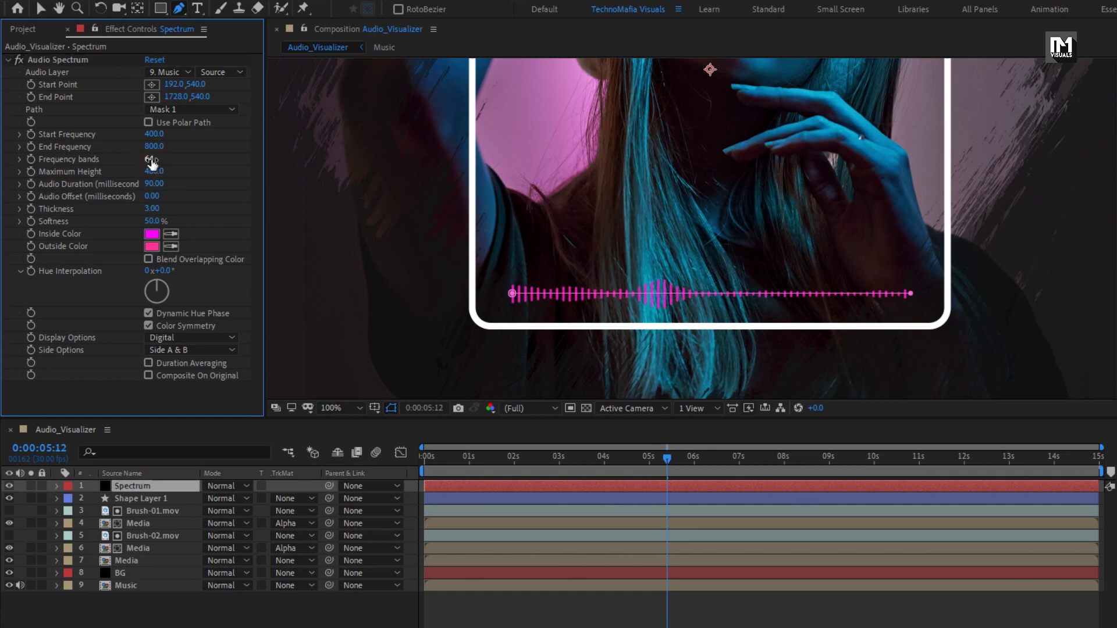
Step: Set the Audio Spectrum's frequency bands to 30 and maximum height to 2000
text(30)
key(Return)
click(152, 171)
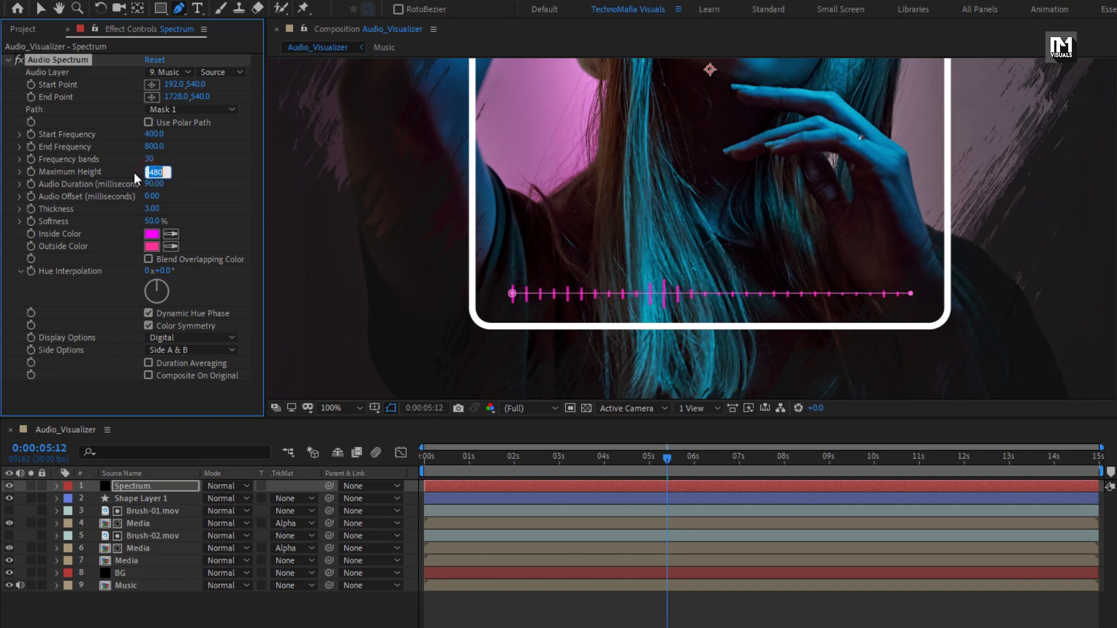
text(2000)
key(Return)
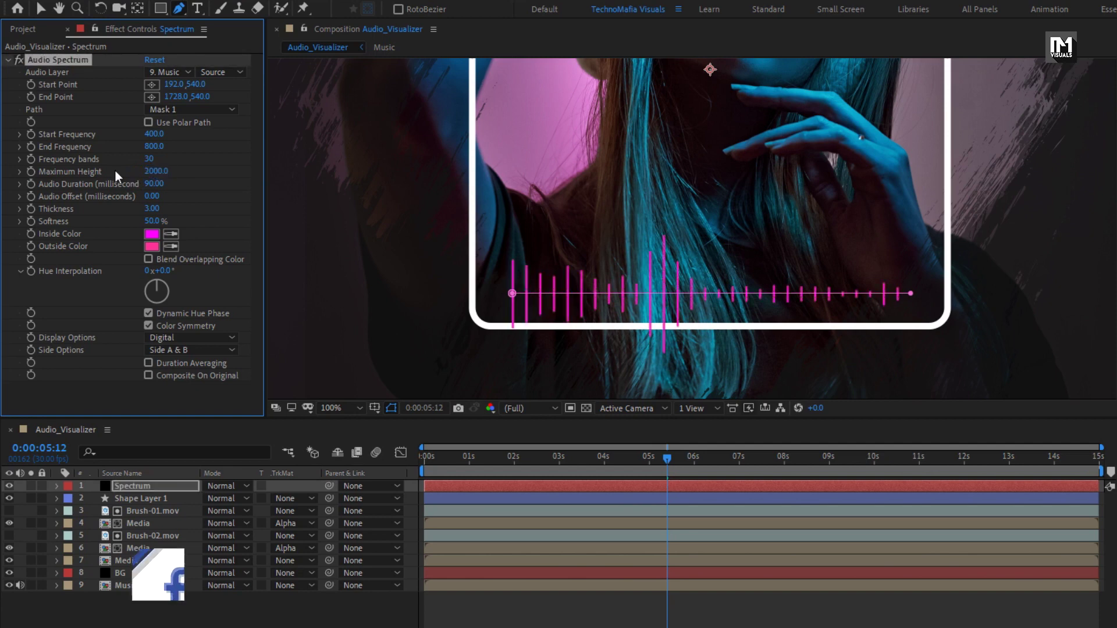
Step: Set the spectrum bars' thickness to 8 and softness to 20%
click(151, 208)
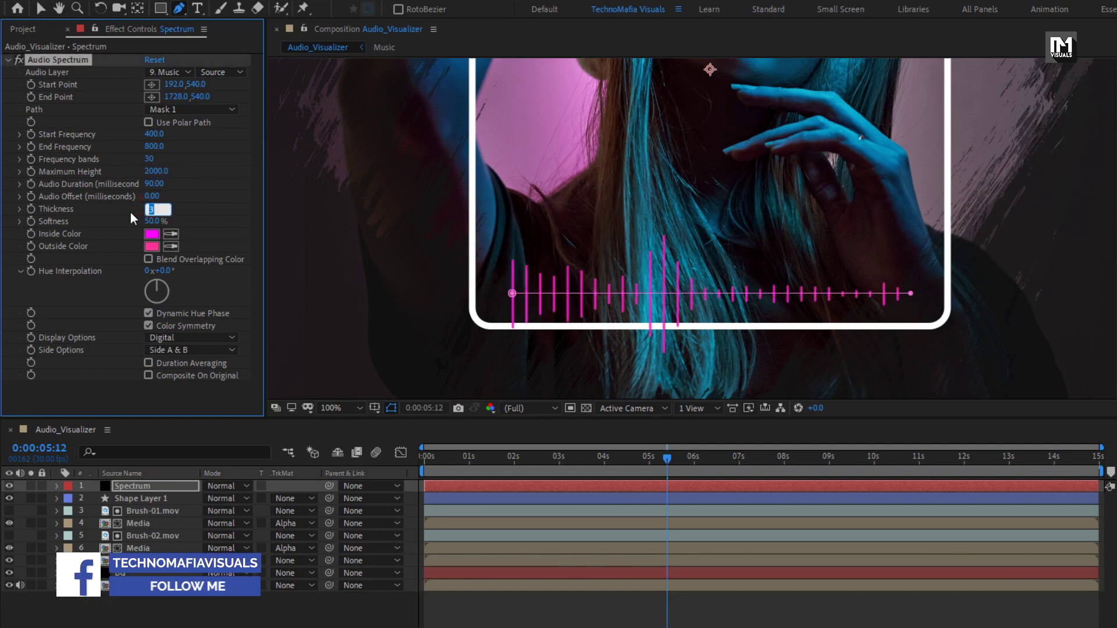
text(8)
key(Return)
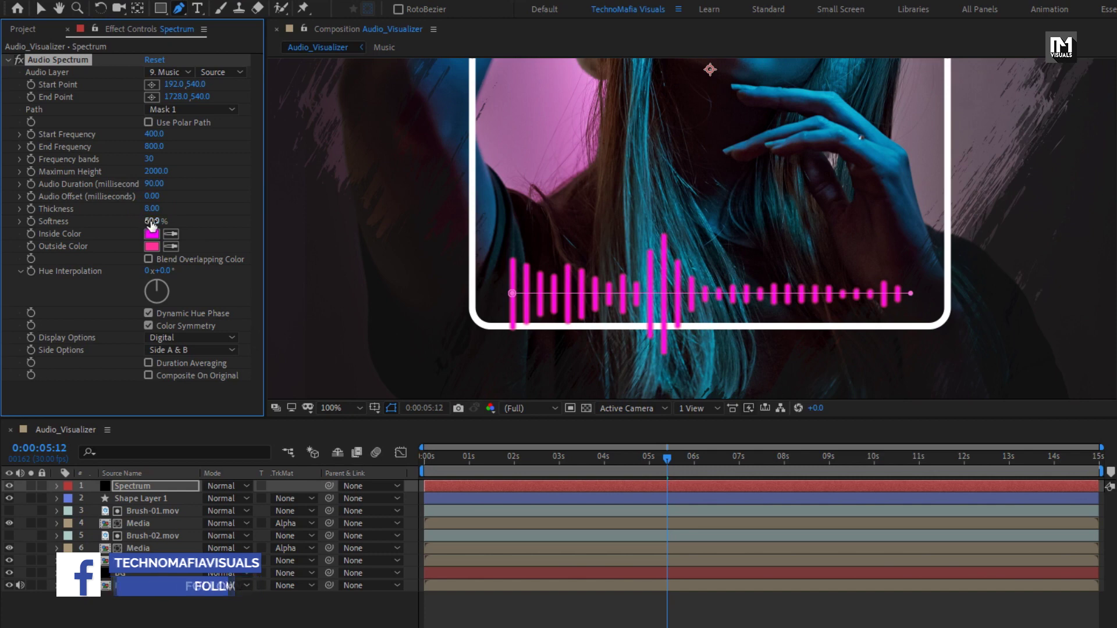
drag(151, 225, 129, 229)
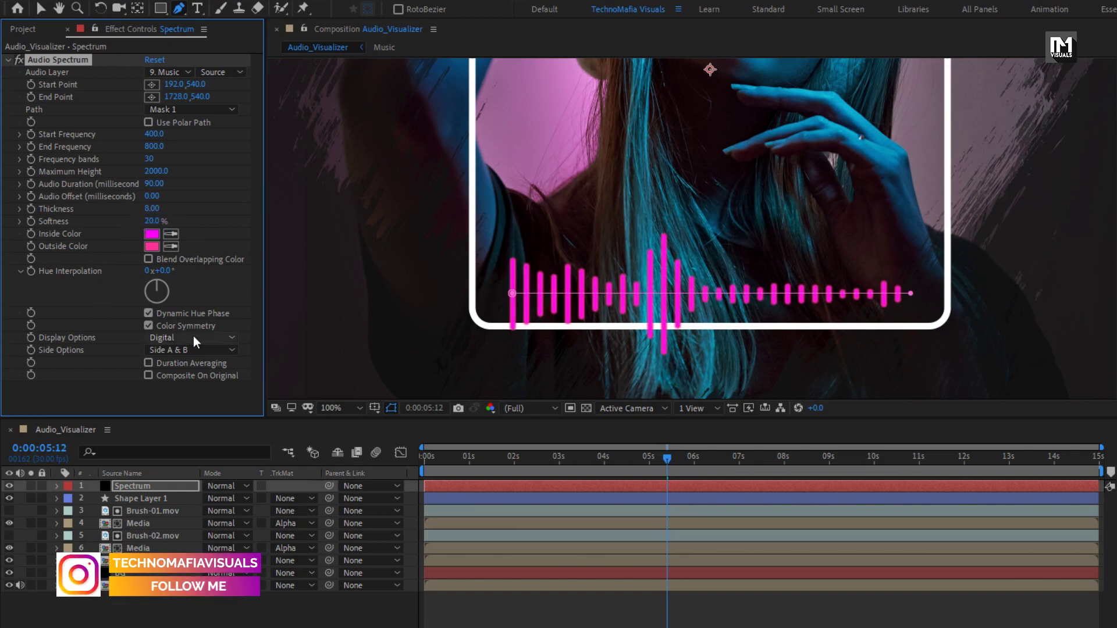
Step: Limit the spectrum display to Side A and scrub the timeline to 0:00:07:05 to check the bars
click(204, 347)
click(201, 367)
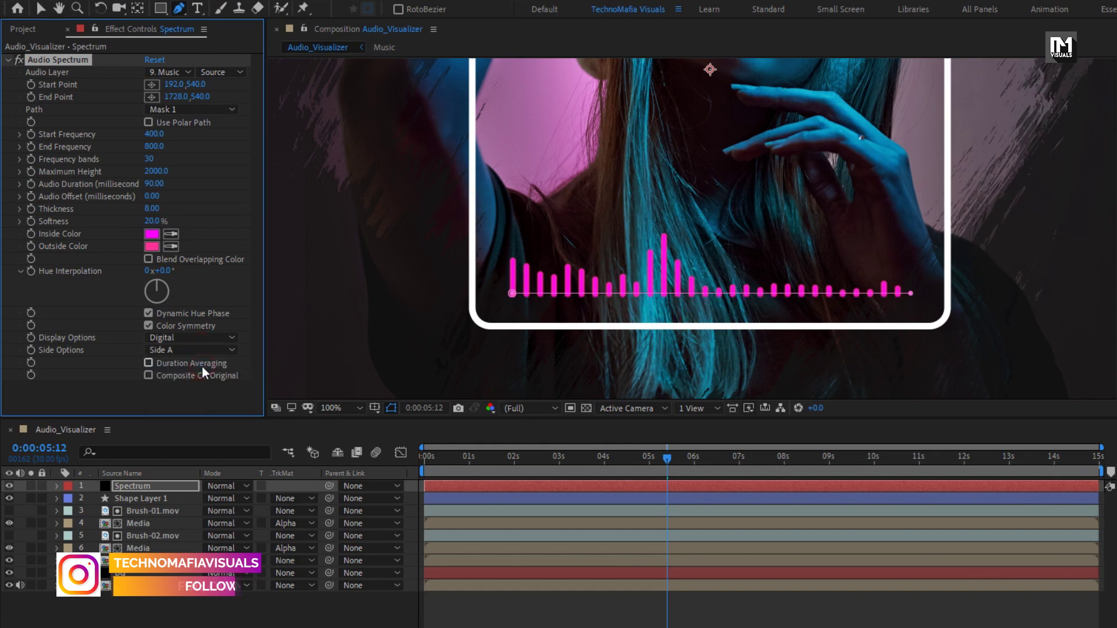
drag(558, 458, 745, 454)
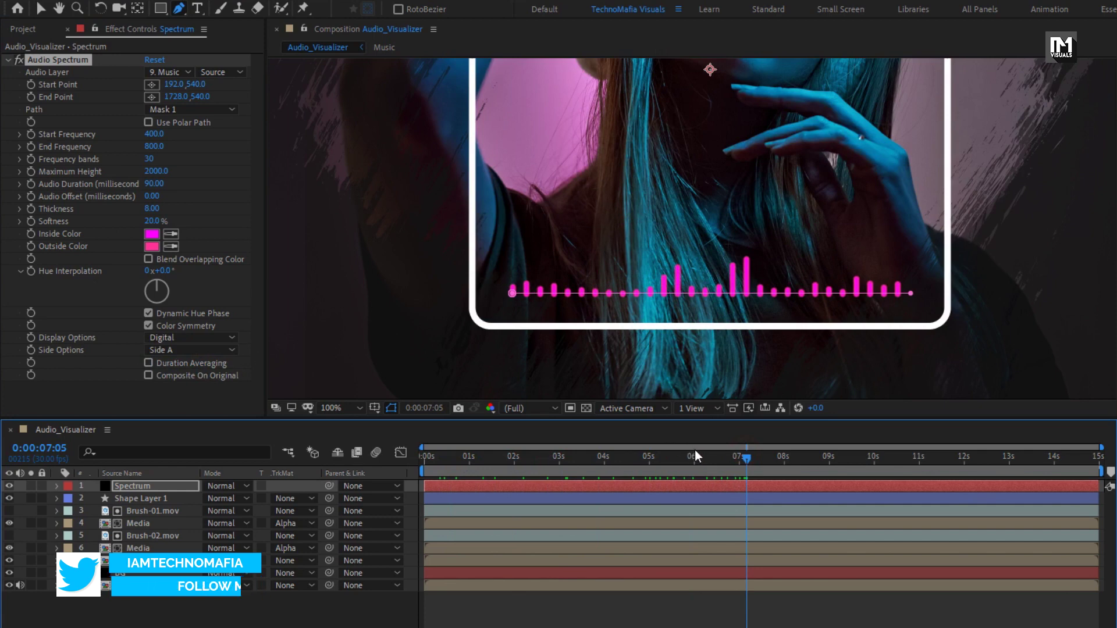
click(165, 289)
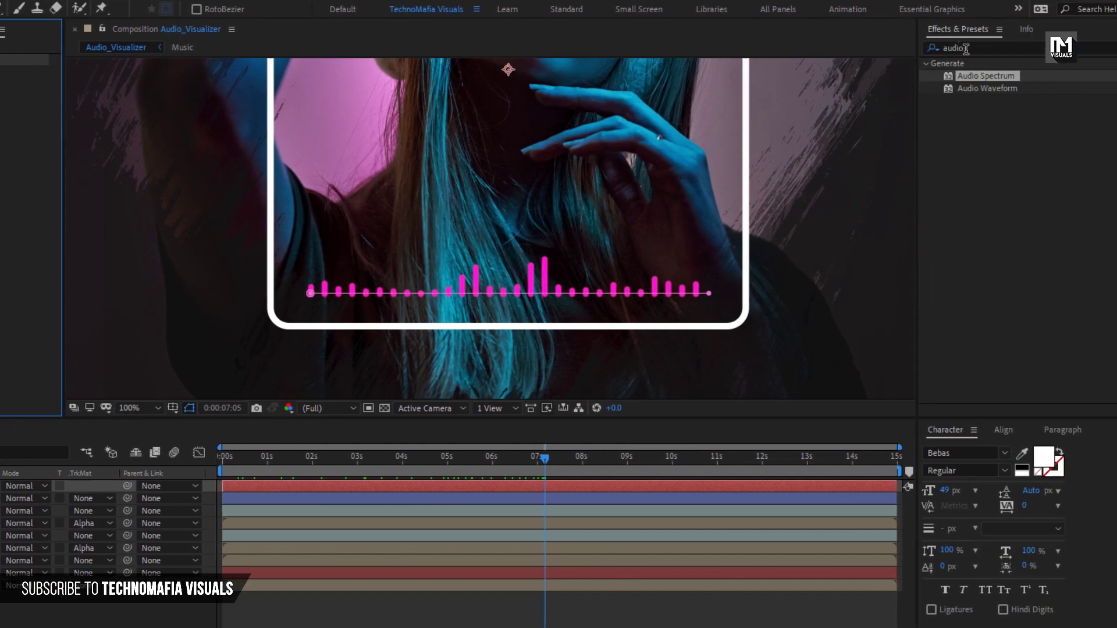
Step: Find the Fill effect, apply it to the Spectrum layer and set its color to white (FFFFFF)
click(965, 48)
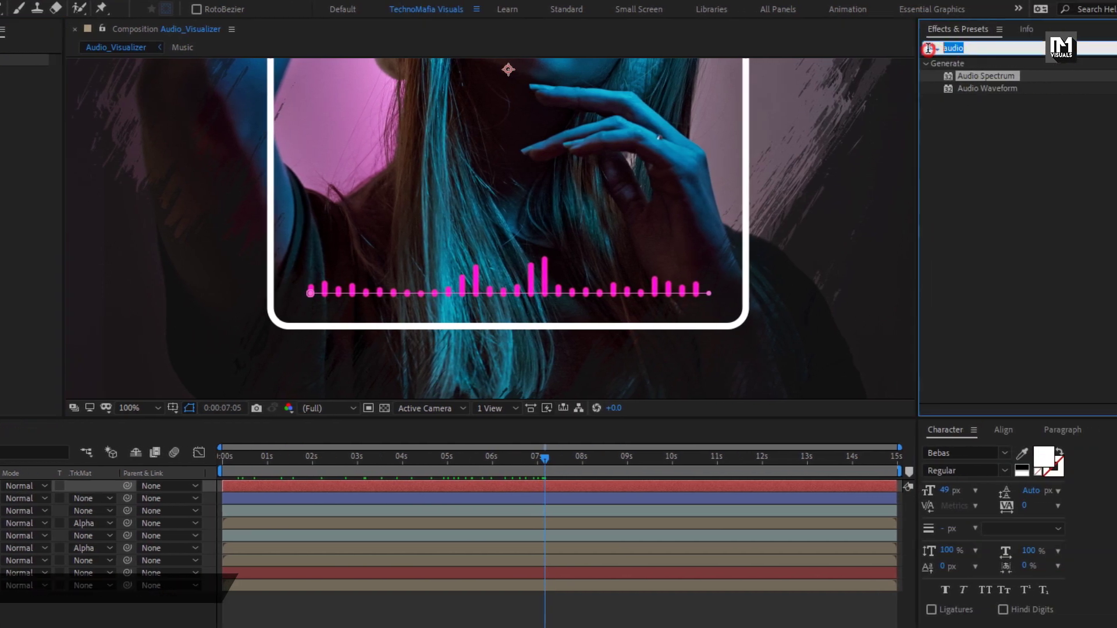
text(fill)
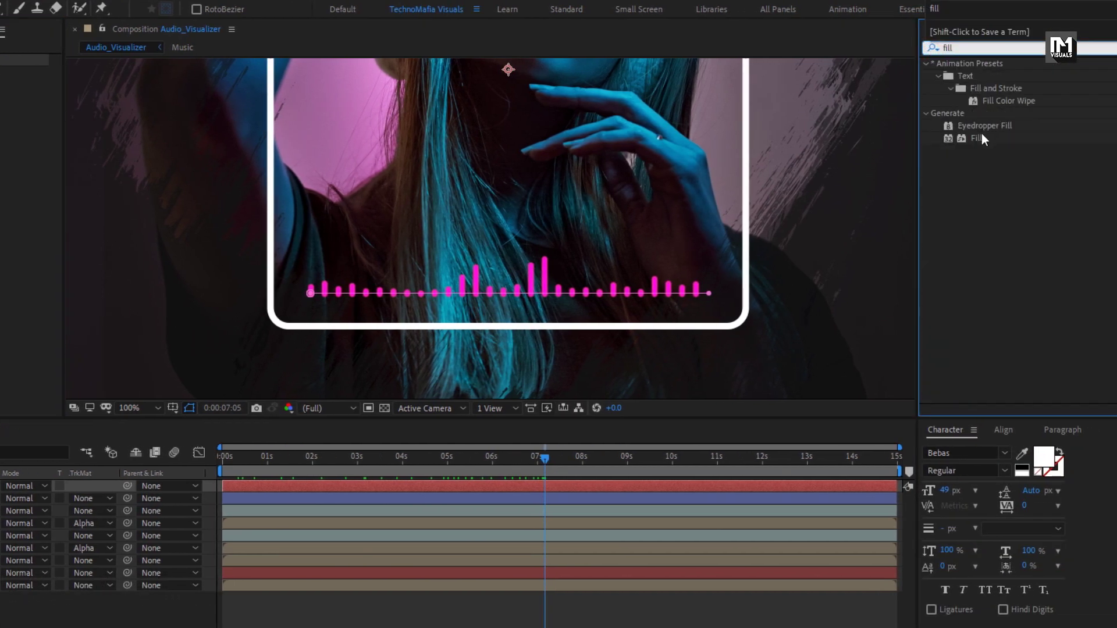
double_click(975, 137)
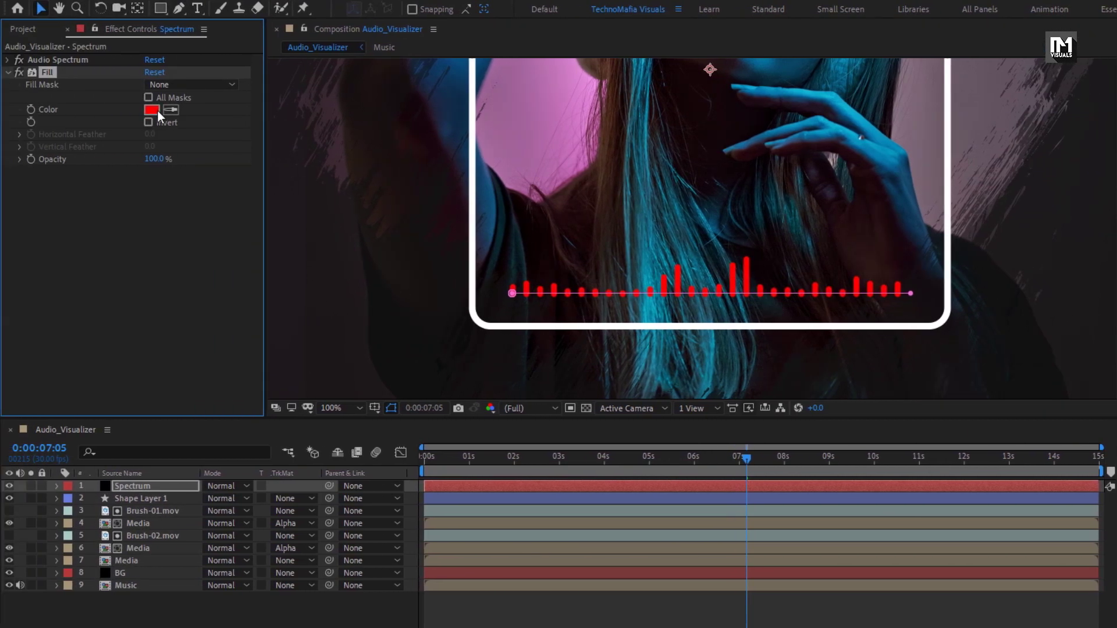
click(158, 111)
drag(67, 225, 2, 200)
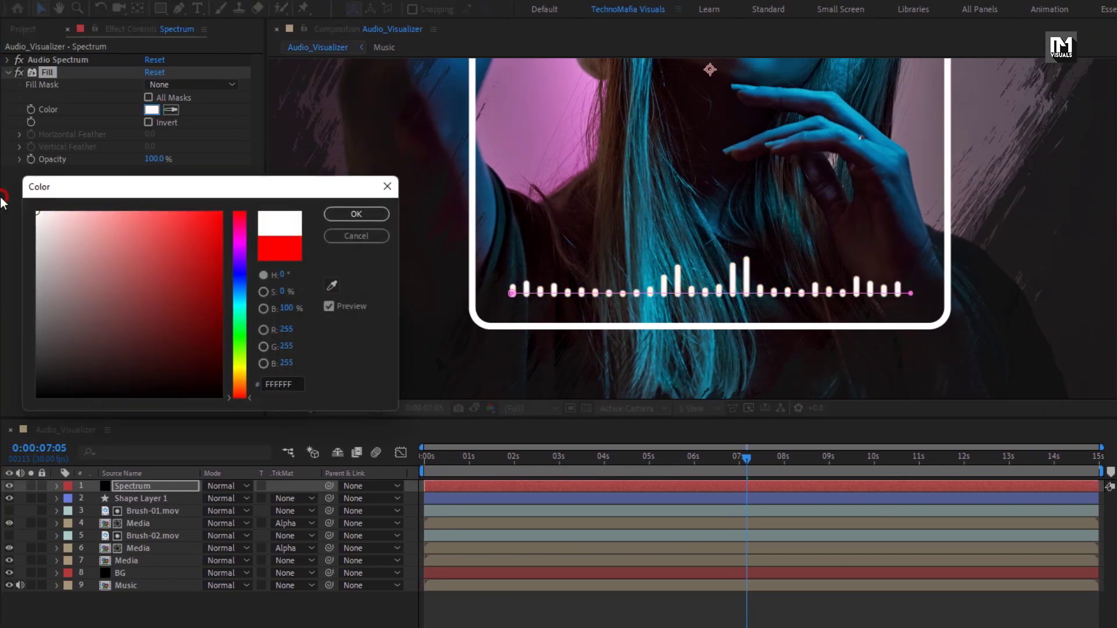
click(356, 214)
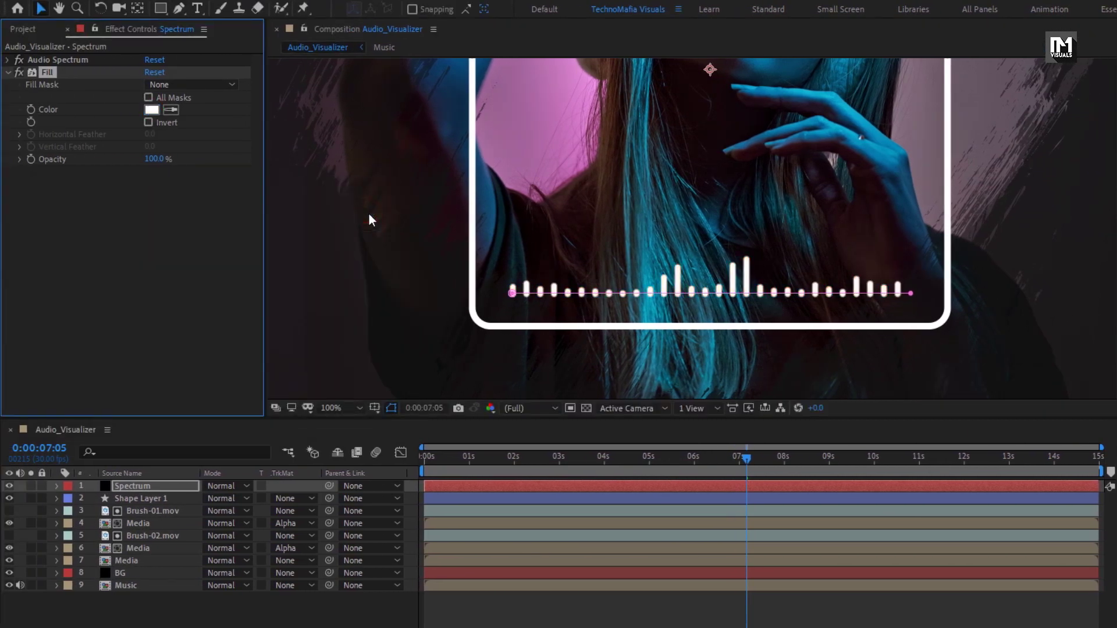
Step: Keyframe the Spectrum layer's opacity to fade in from the composition start to 100% at 0:00:01:00
key(t)
click(145, 490)
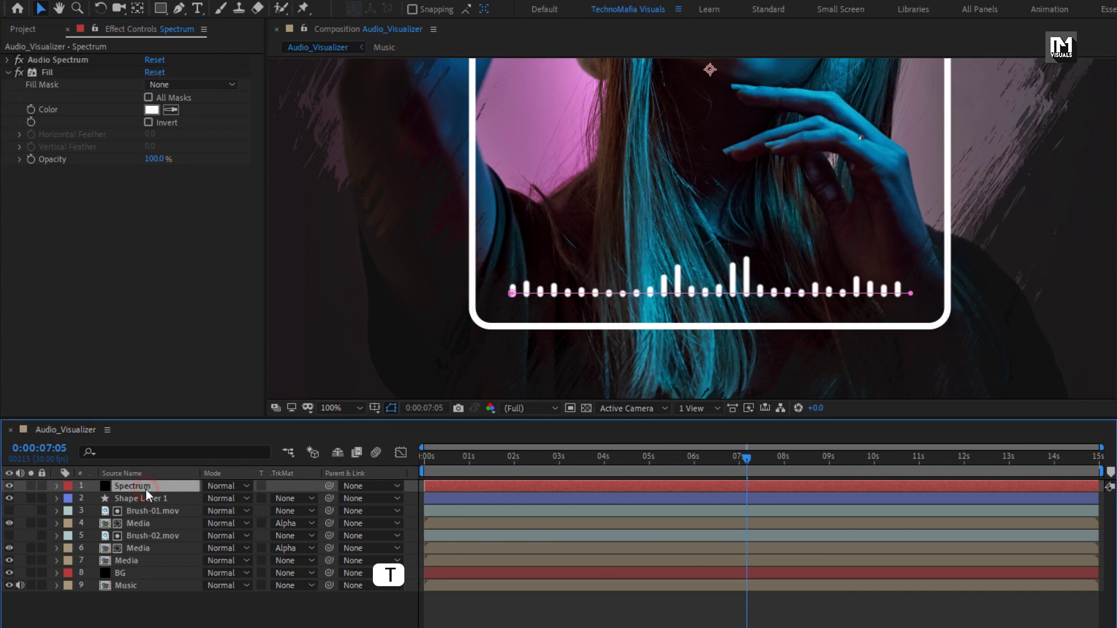
key(t)
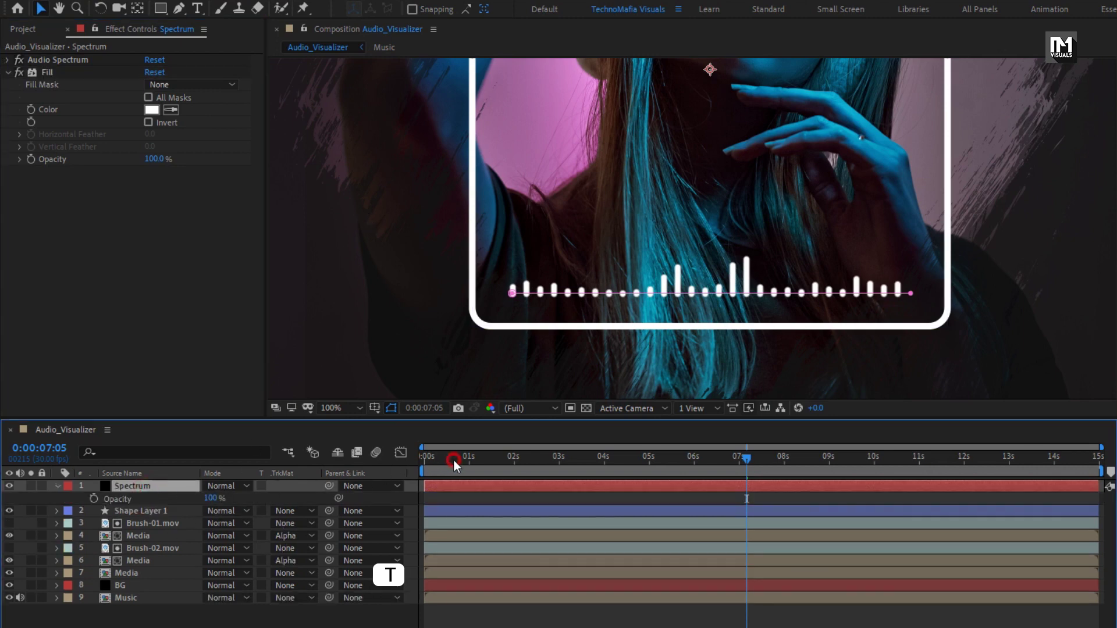
drag(454, 459, 469, 462)
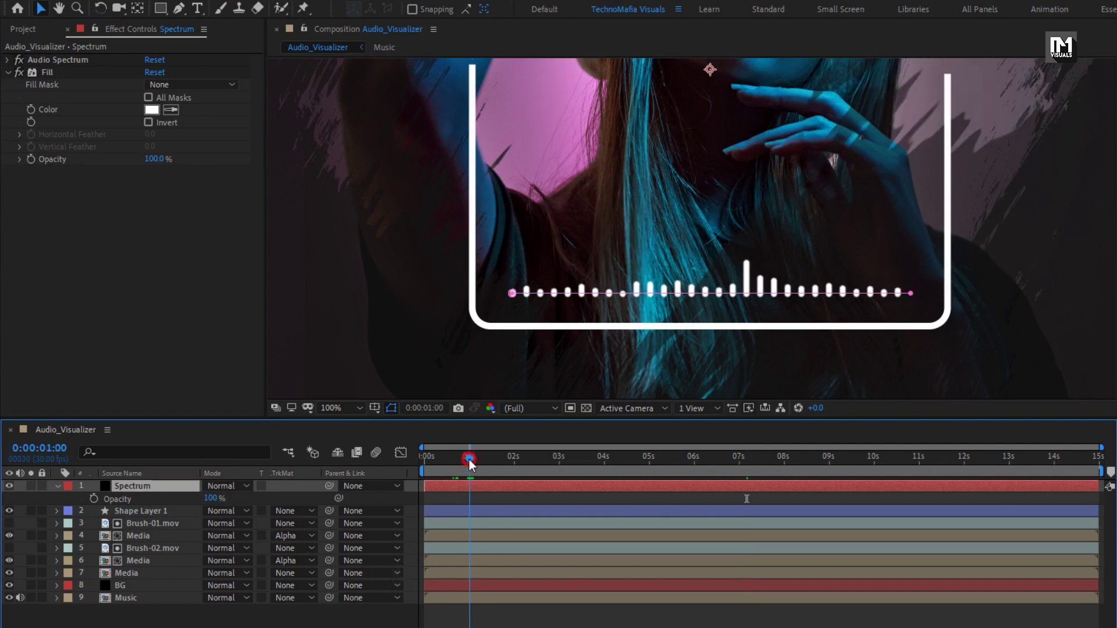
click(93, 498)
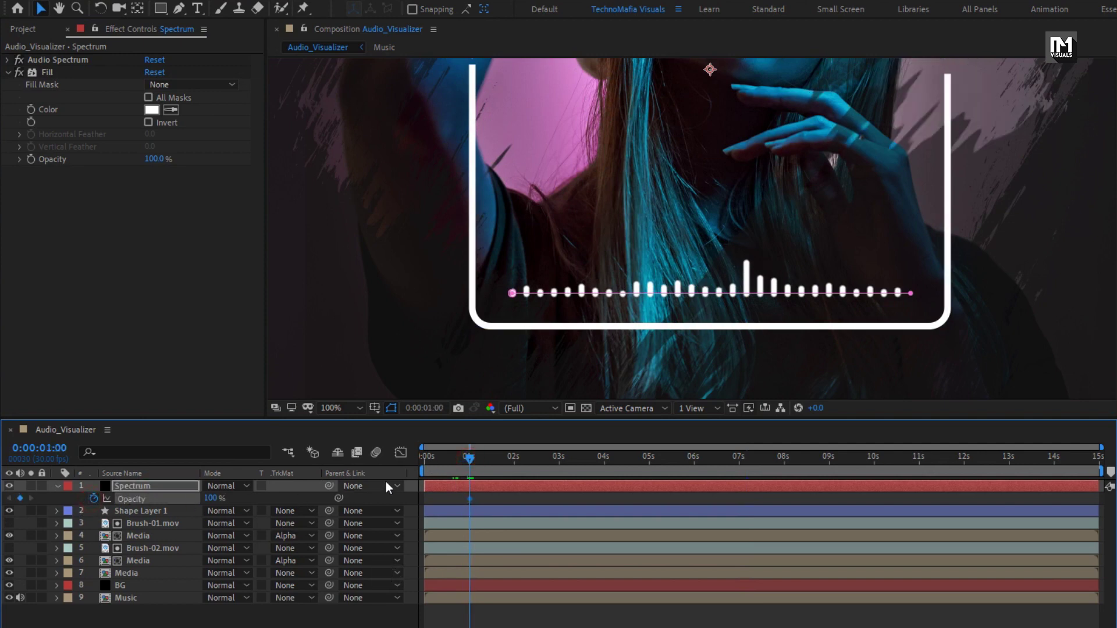
click(429, 459)
drag(209, 499, 72, 501)
Step: Go to 0:00:03:03, collapse the Spectrum layer's properties and duplicate the layer
drag(424, 463, 564, 457)
key(ctrl+d)
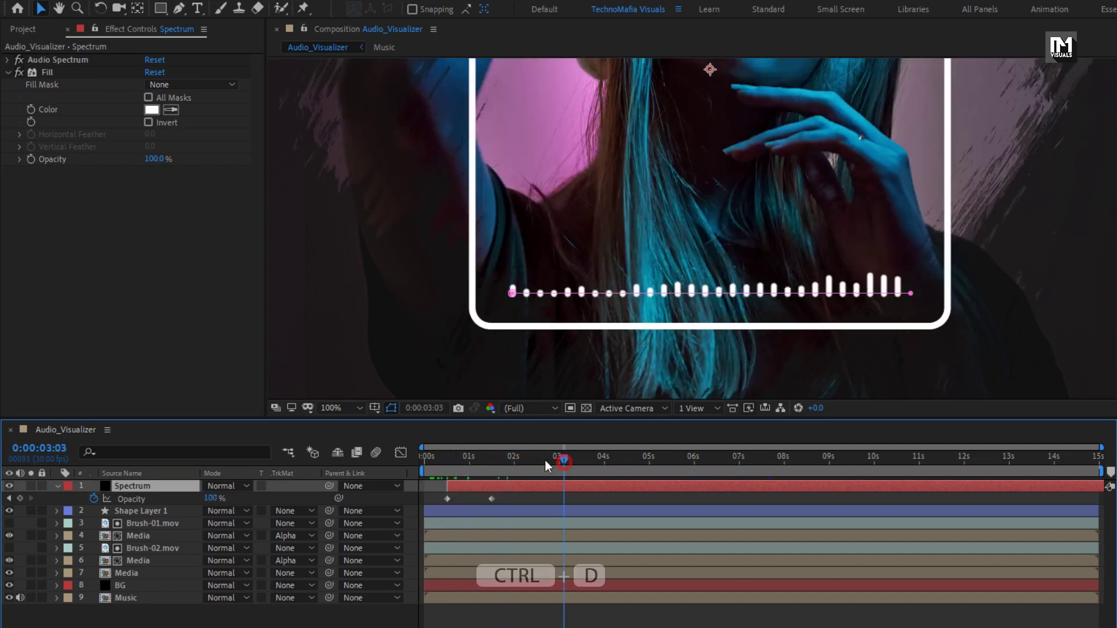
click(58, 485)
click(120, 491)
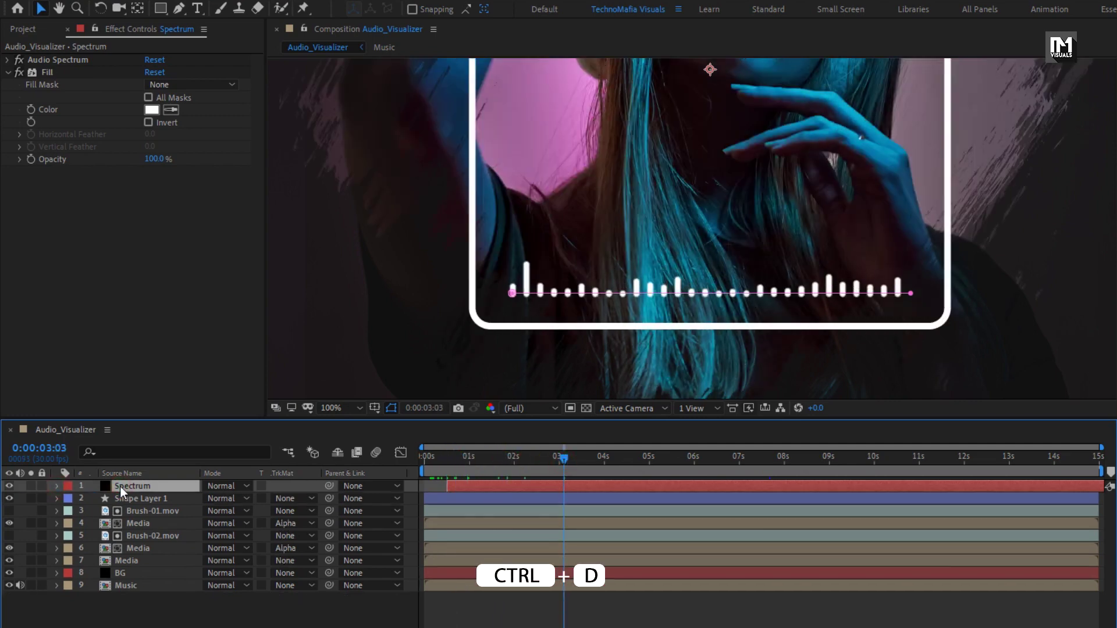
key(ctrl+d)
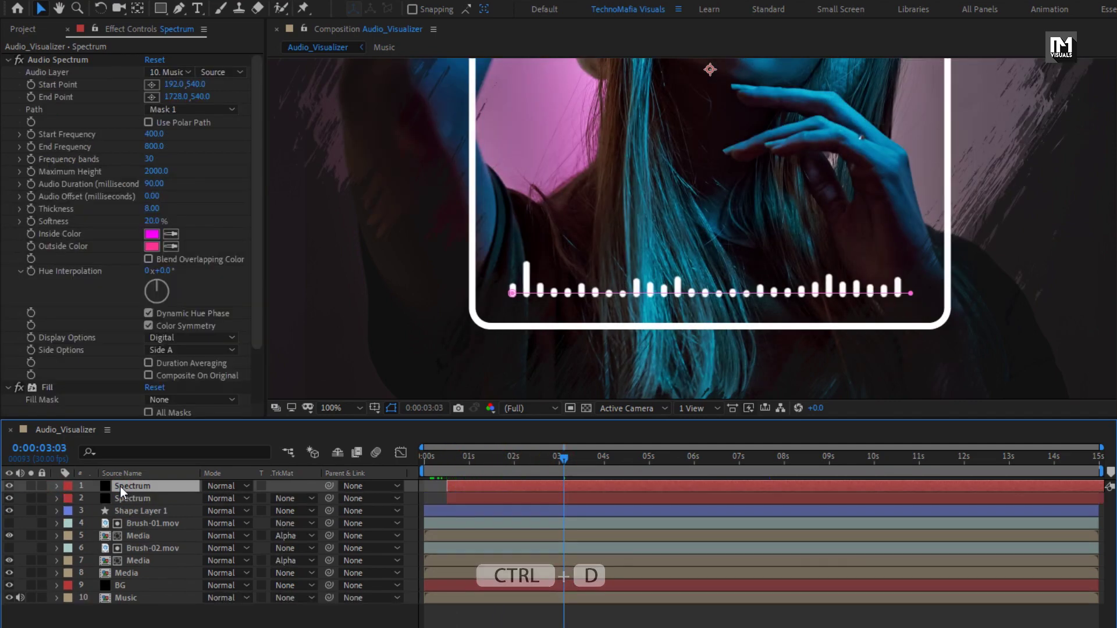
Step: In the duplicate's Audio Spectrum effect, set frequency bands to 90, display to Analog dots and thickness to 3
click(151, 159)
text(90)
key(Return)
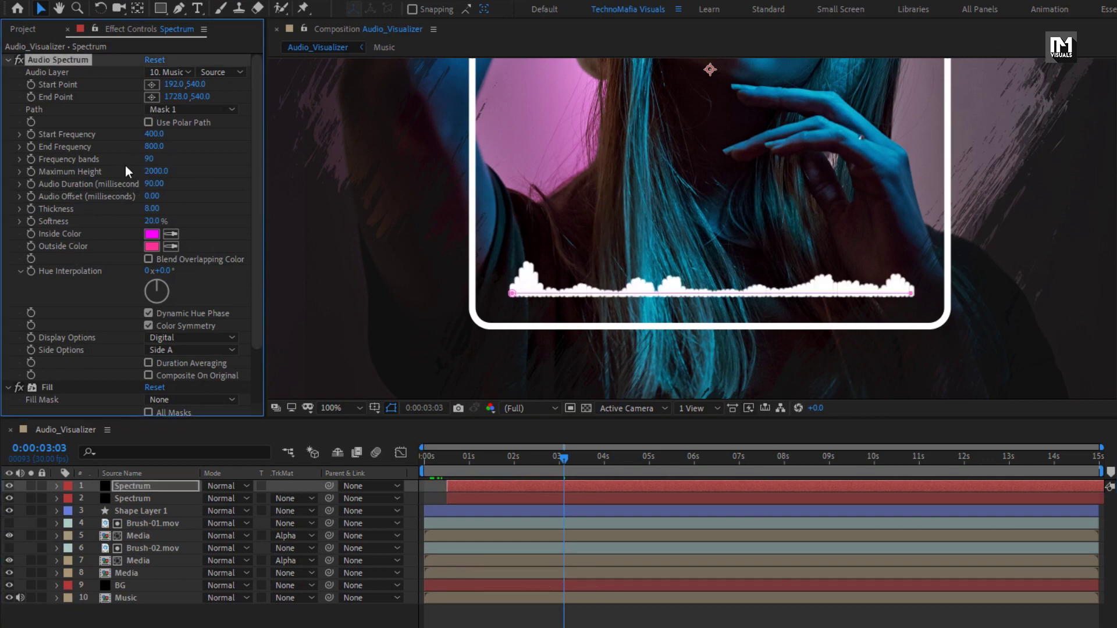
click(184, 338)
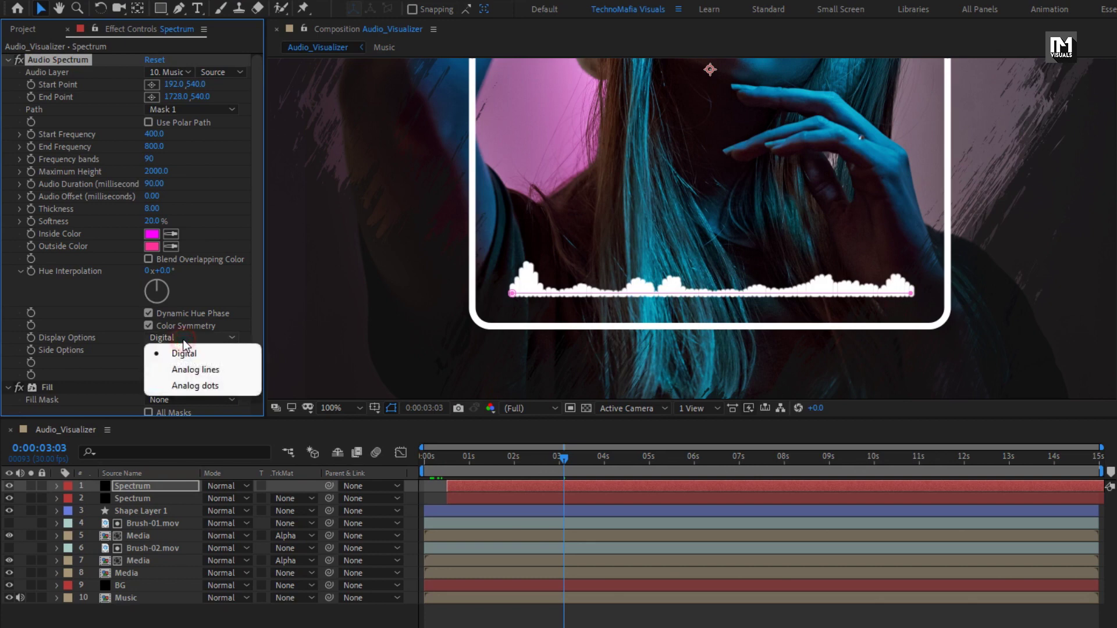
click(207, 386)
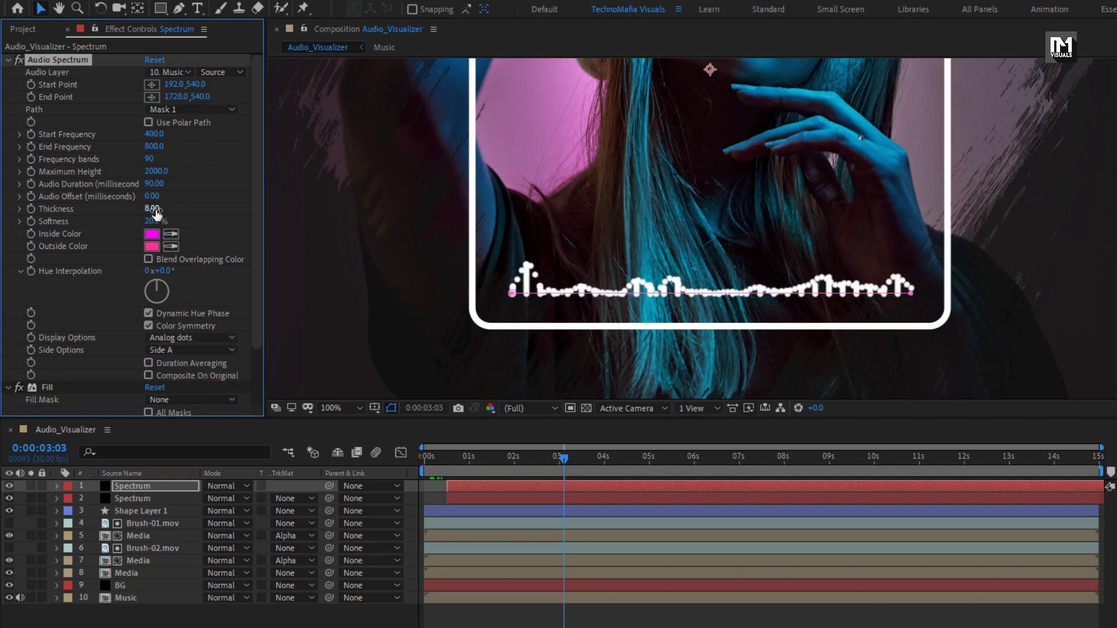
text(3)
key(Return)
Step: Move the top Spectrum layer up by setting its position to 960, 525
key(p)
click(139, 486)
key(p)
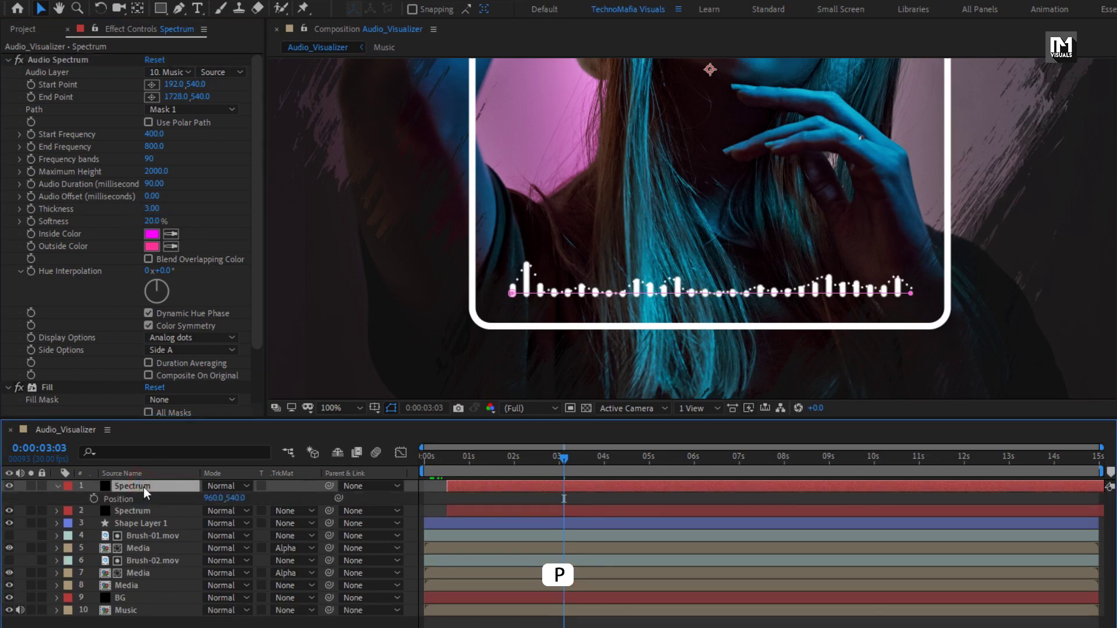
drag(232, 498, 219, 498)
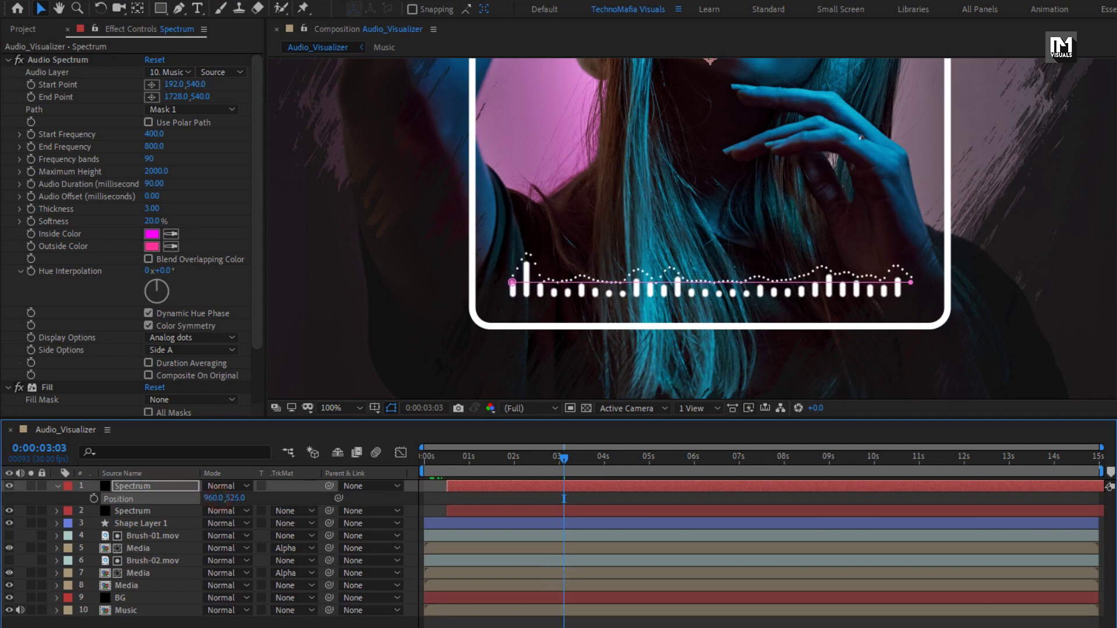
click(234, 623)
Step: Check the whole composition at 0:00:07:28 and collapse the top Spectrum layer's properties
drag(455, 469, 782, 468)
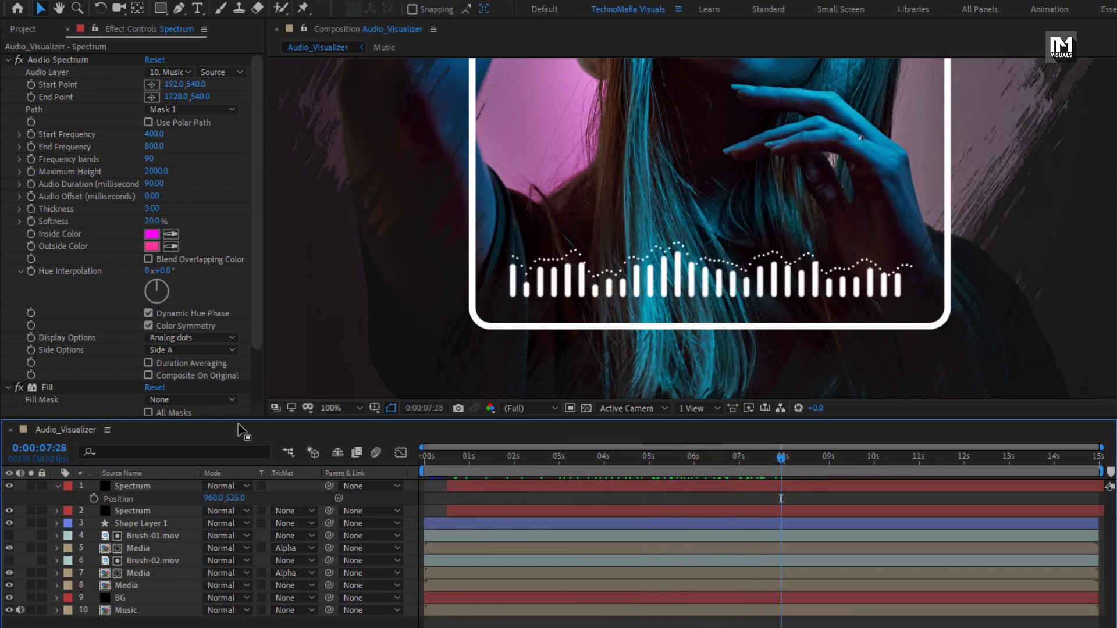
click(339, 408)
click(340, 441)
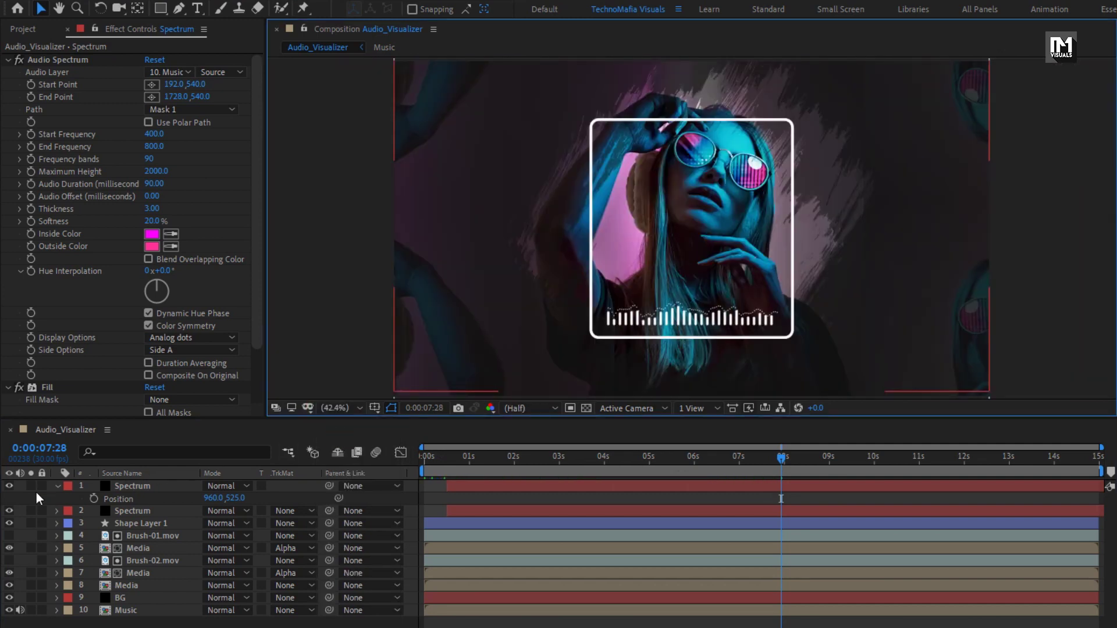
click(56, 485)
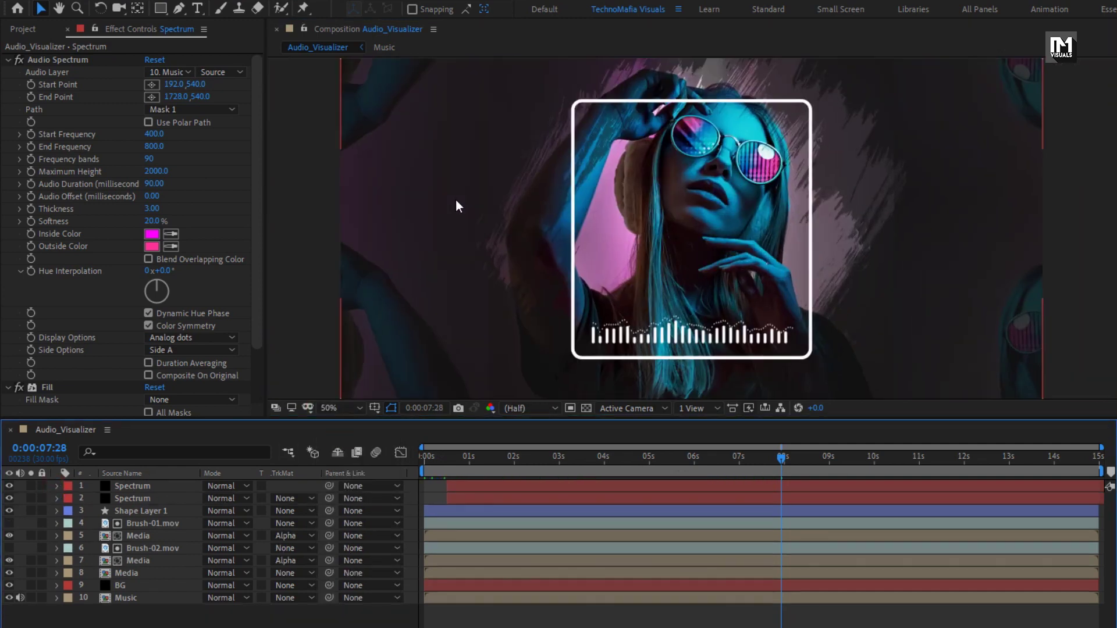
Step: Add a two-line text layer over the empty background beside the frame, reading "There's Nobody" and "else (NCS Release)"
scroll(456, 200, up, 1)
drag(455, 200, 593, 213)
key(period)
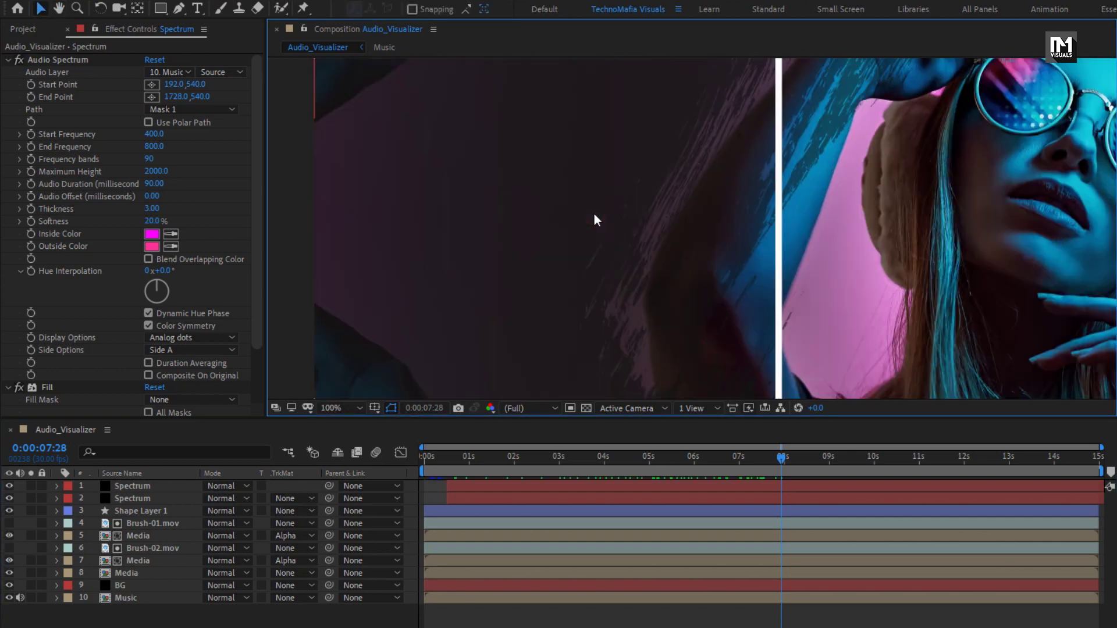
drag(468, 166, 576, 242)
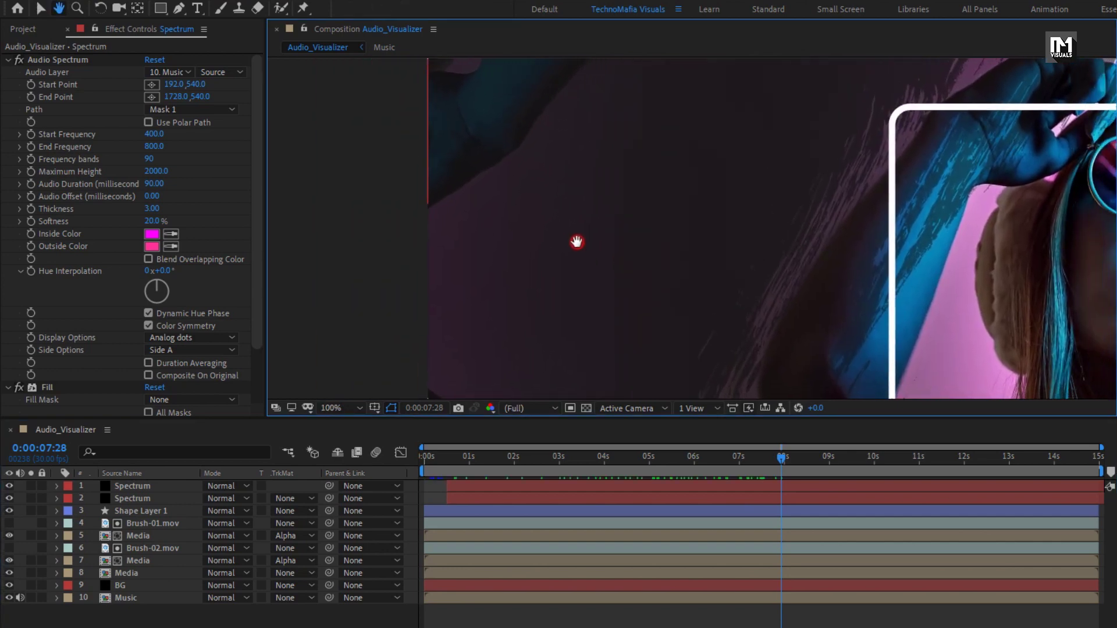
click(198, 8)
click(483, 154)
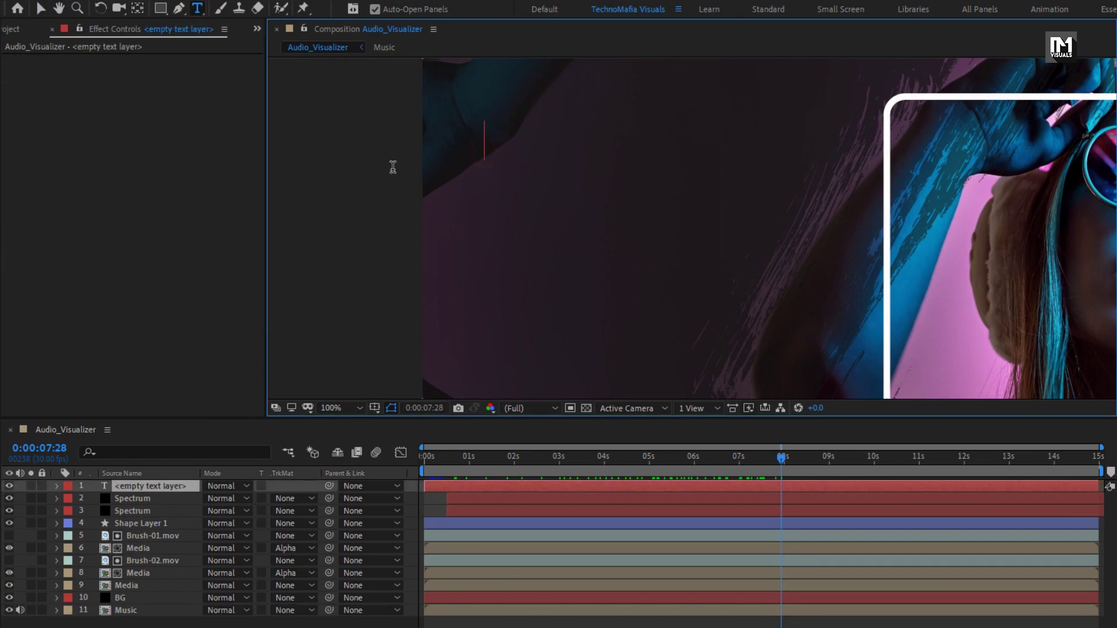
text(There's Nobody)
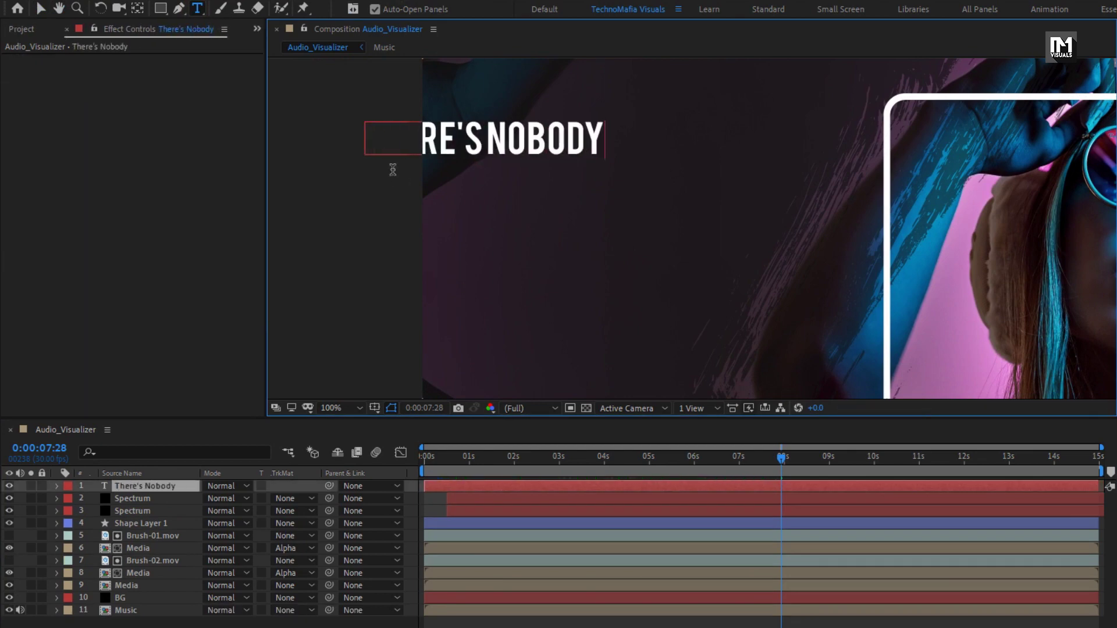
key(Return)
text(else)
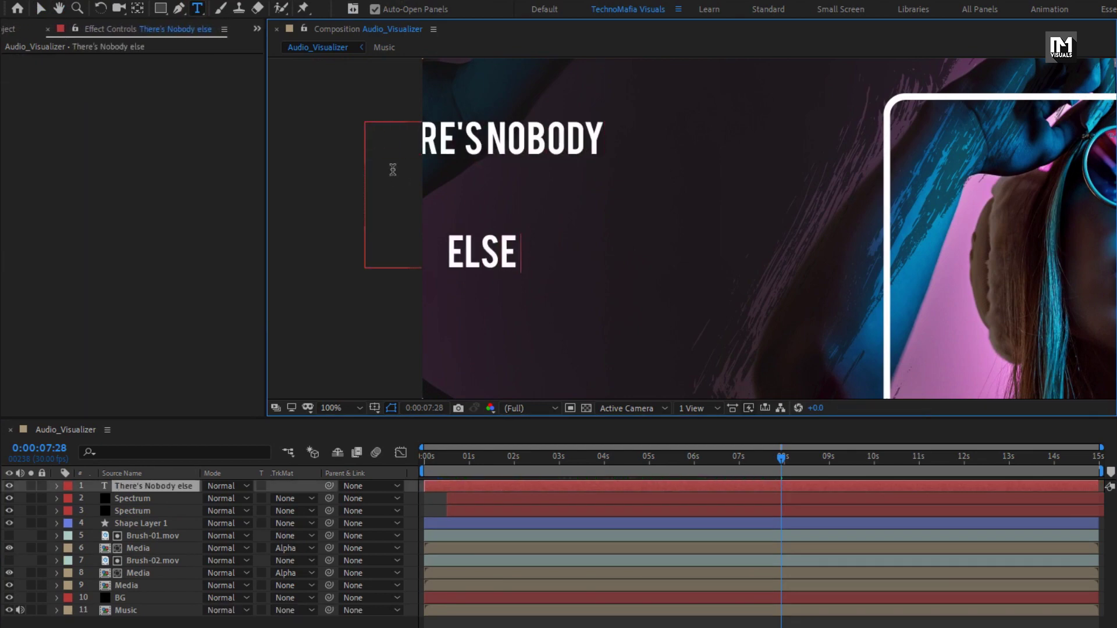
text( (NCS Rel))
key(Left)
text(NCS Rel)
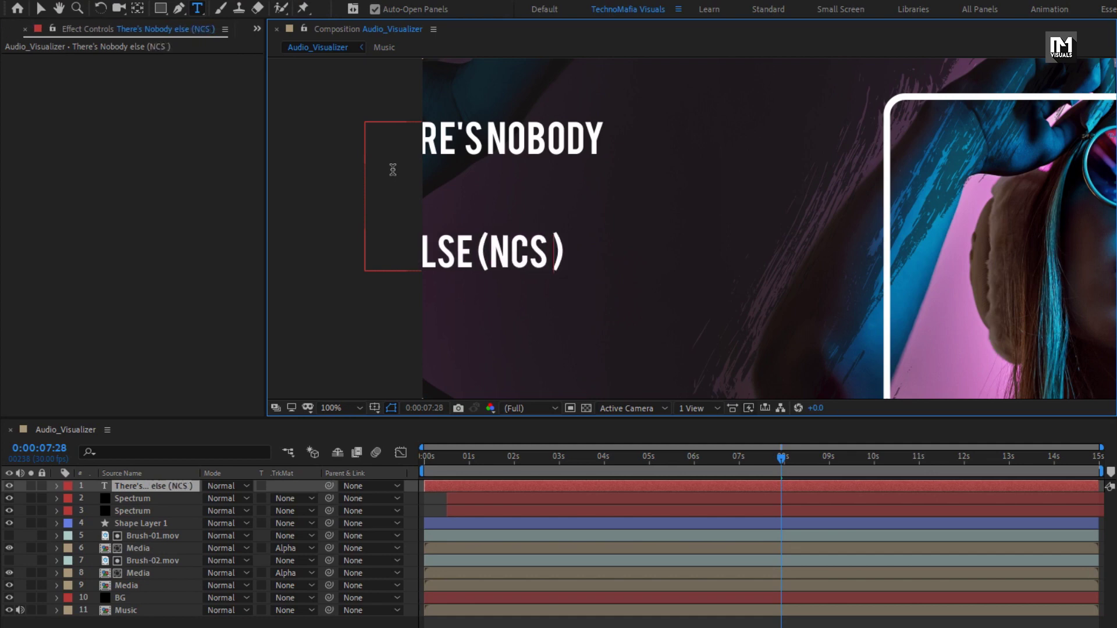
text(ease)
key(KP_Enter)
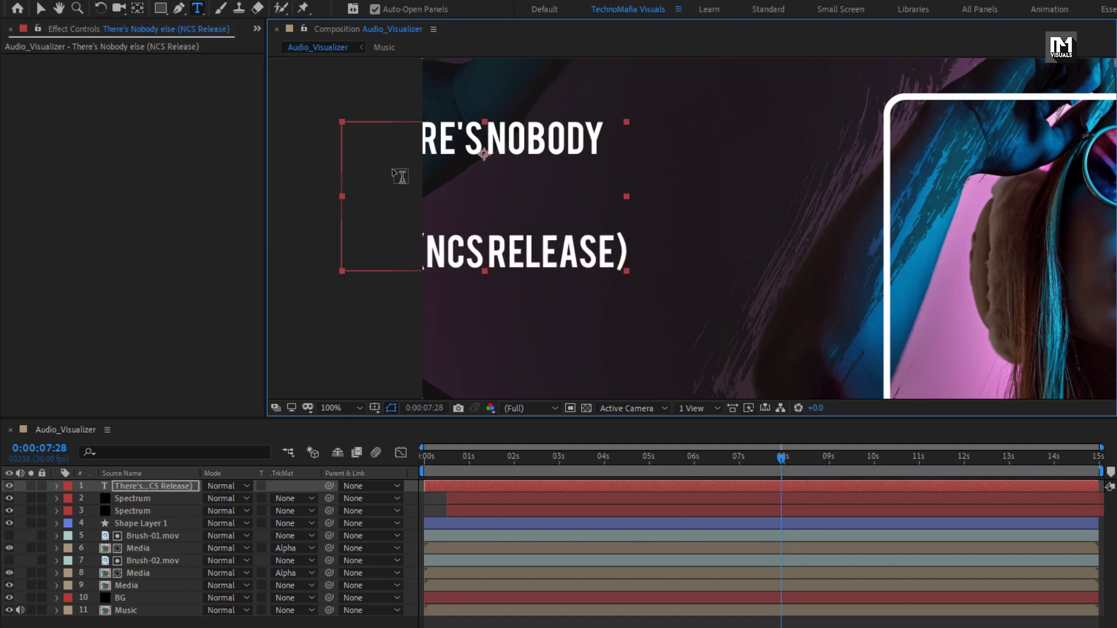
Step: Set the title's font size to 70 px and leading to 91 px, and place it fully inside the composition beside the frame
key(v)
drag(460, 188, 640, 221)
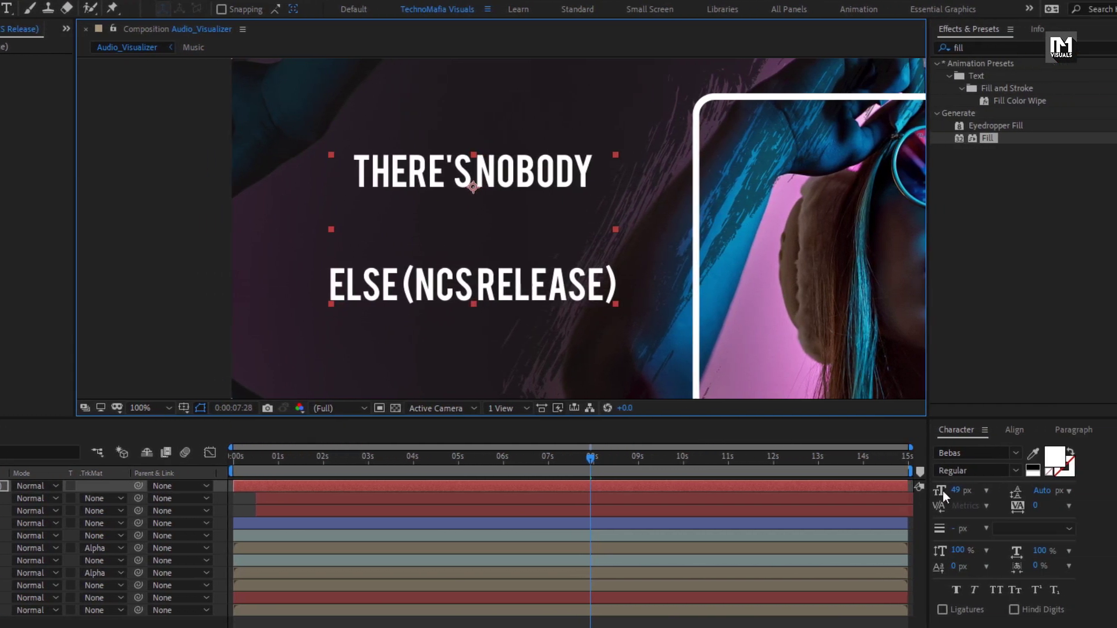
drag(956, 491, 972, 488)
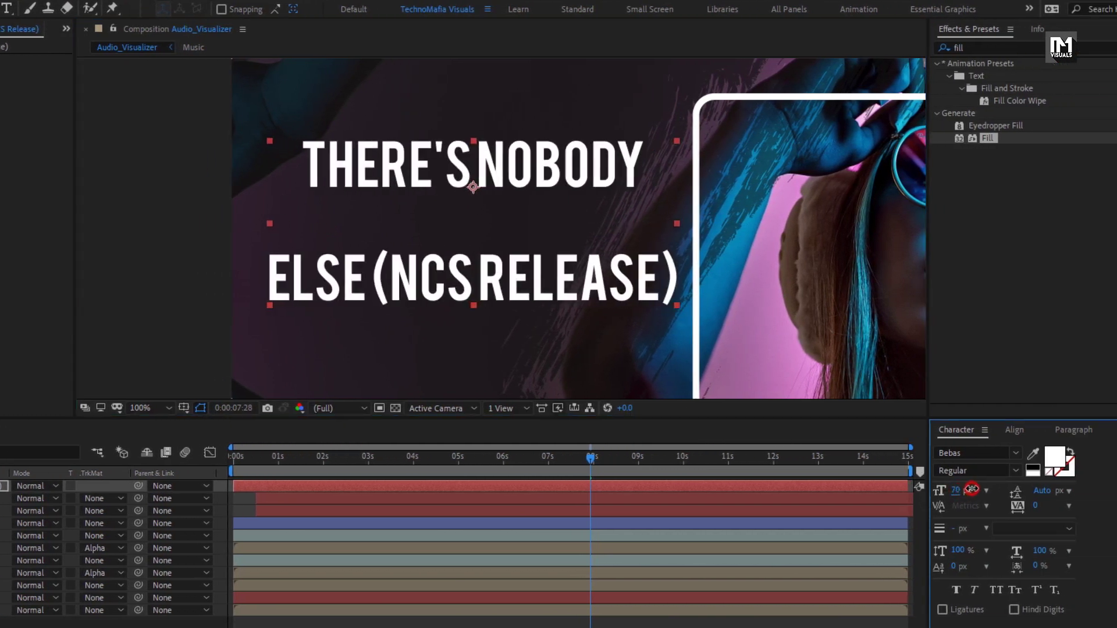
drag(1041, 493, 1005, 500)
drag(452, 247, 441, 272)
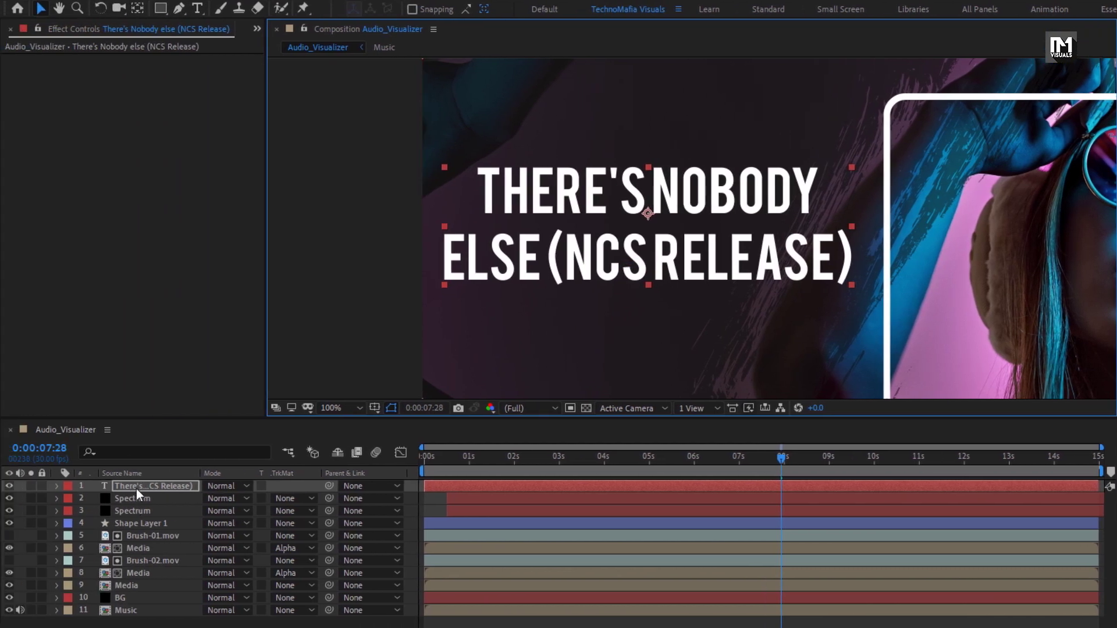
Step: Add an Opacity text animator to the title layer and set its opacity to 0%
click(136, 488)
click(57, 486)
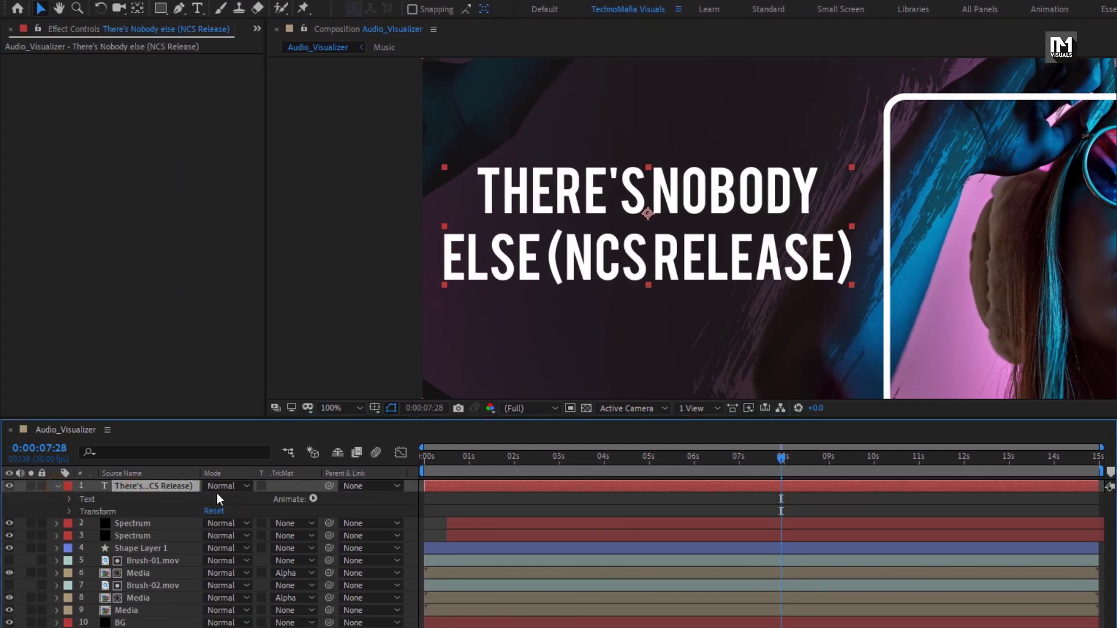
click(311, 500)
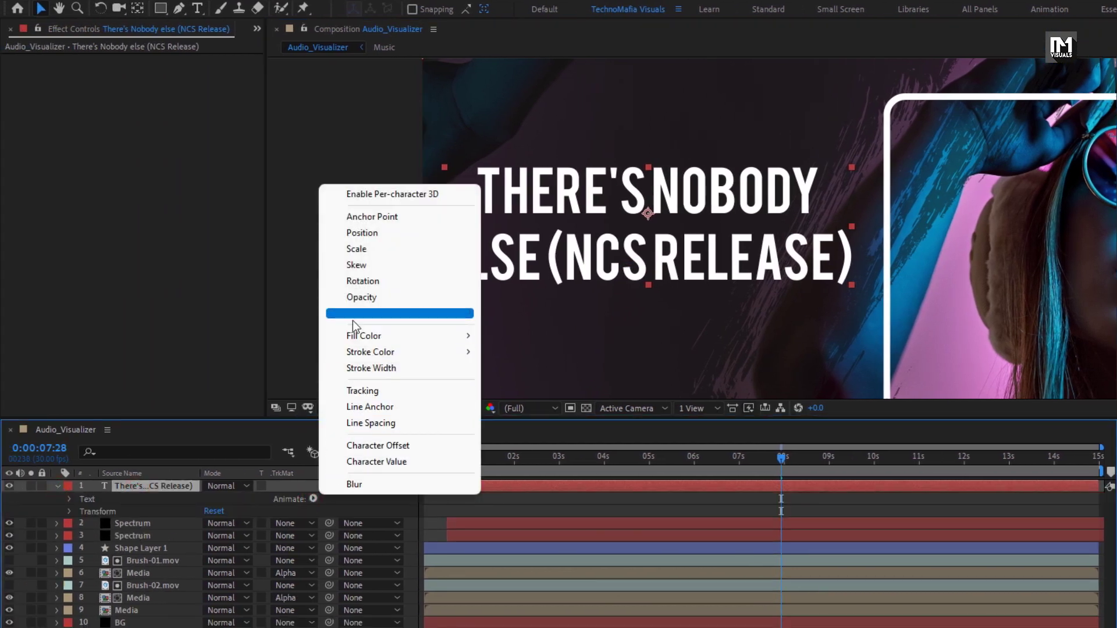
click(353, 299)
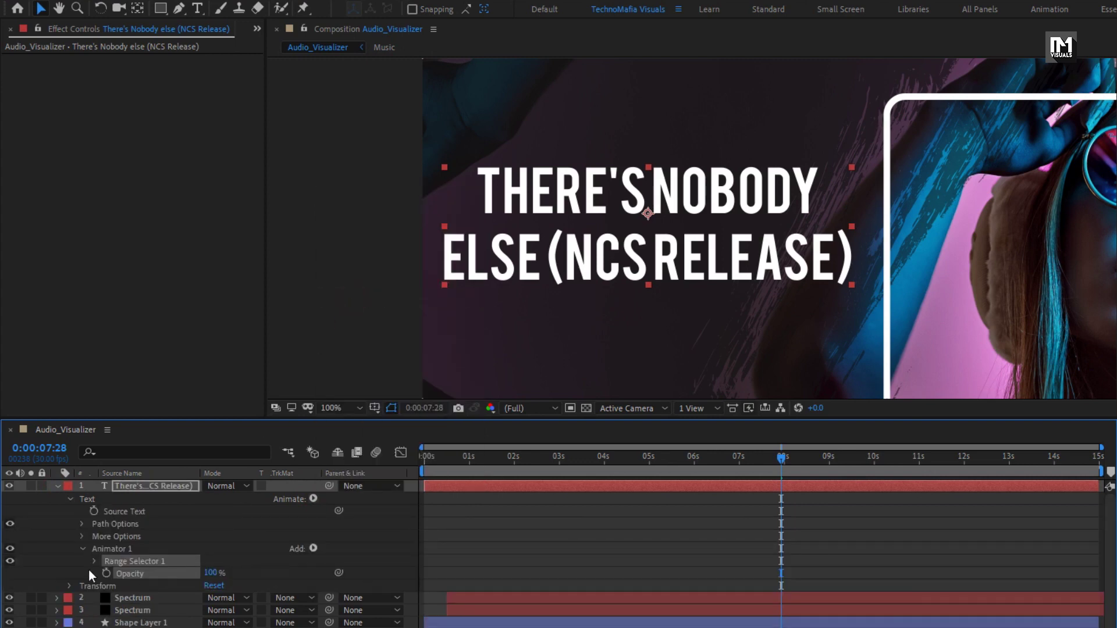
click(210, 573)
text(0)
key(Return)
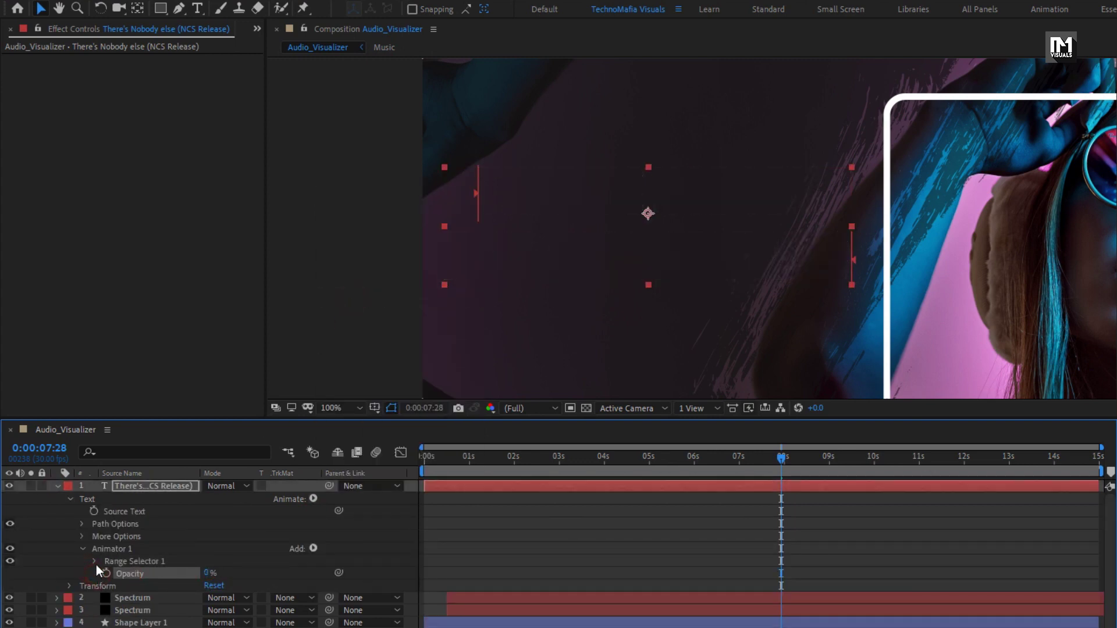
Step: Keyframe the title's Range Selector offset from -100% at 0:00:00:00 to 100% at 0:00:01:00
click(94, 561)
mouse_move(463, 458)
mouse_down()
mouse_move(482, 462)
mouse_move(469, 465)
mouse_up()
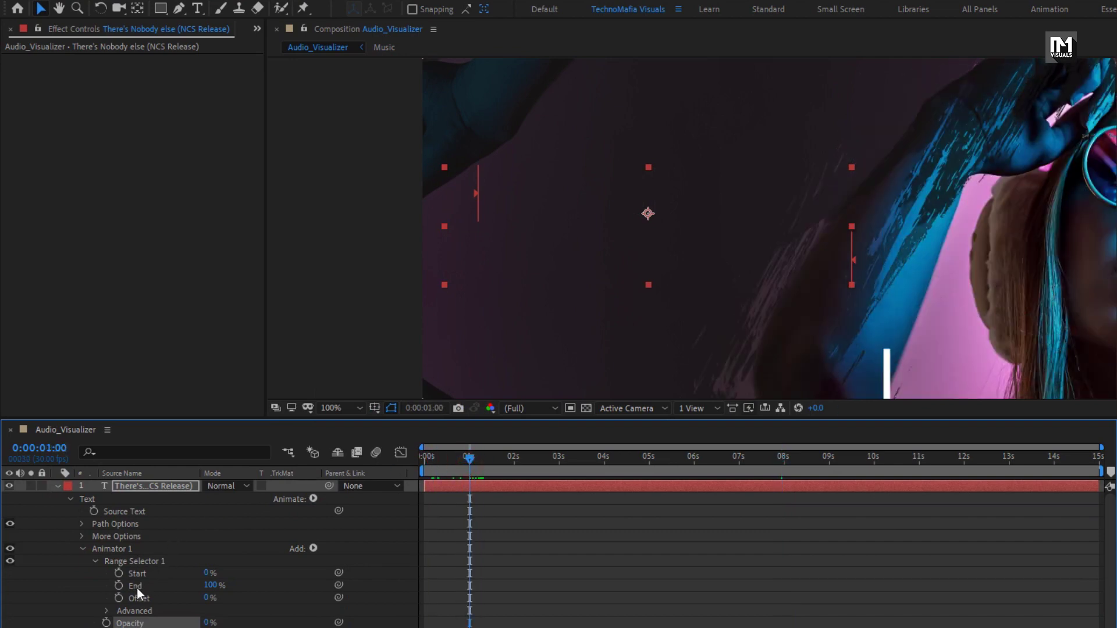
click(118, 598)
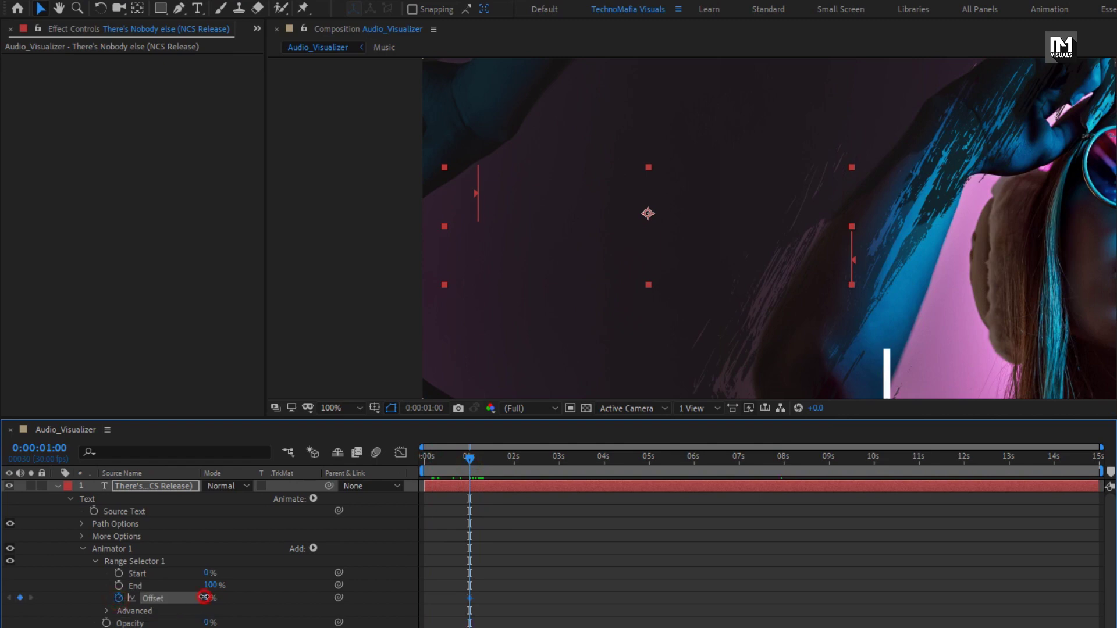
drag(204, 598, 378, 592)
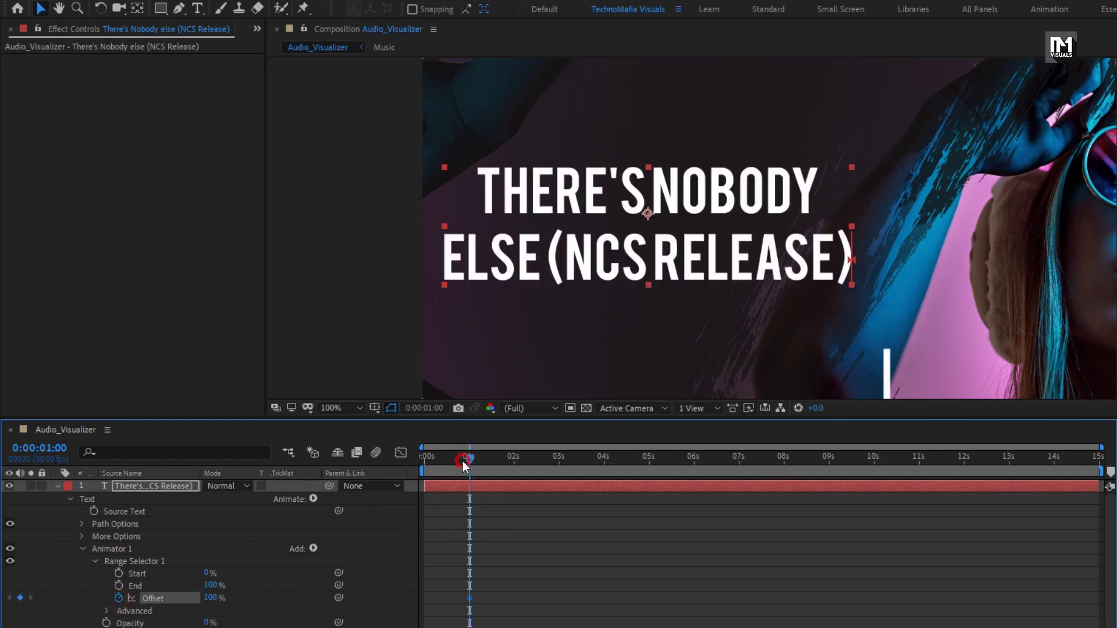
drag(463, 460, 404, 461)
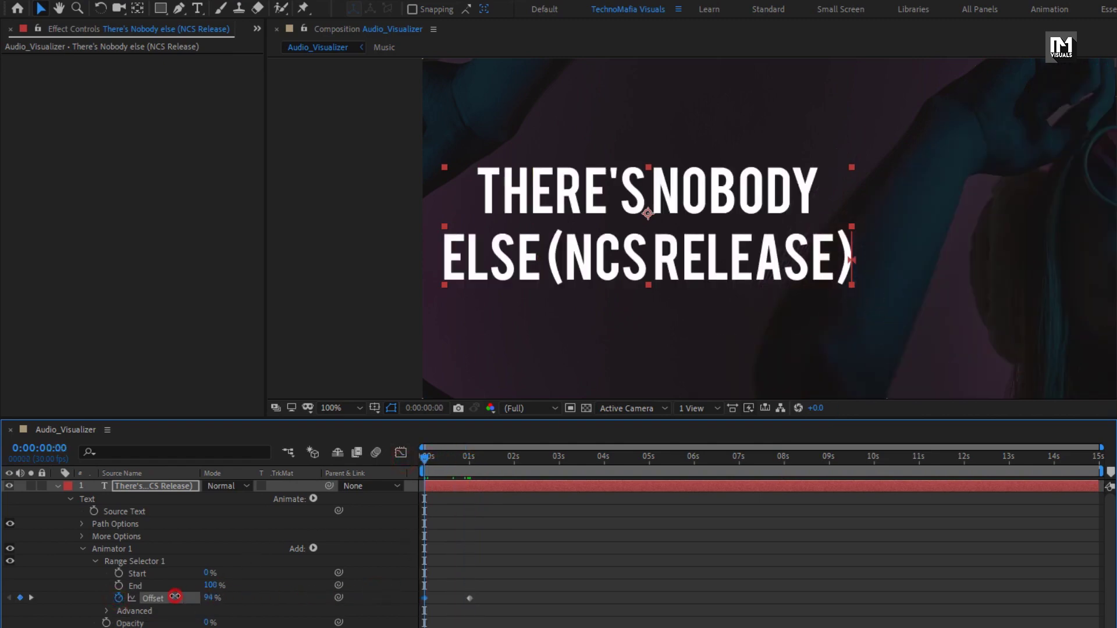
drag(174, 596, 41, 594)
Step: Check the title reveal at 0:00:00:13 and expand the Range Selector's Advanced options
drag(434, 461, 443, 461)
scroll(144, 568, down, 3)
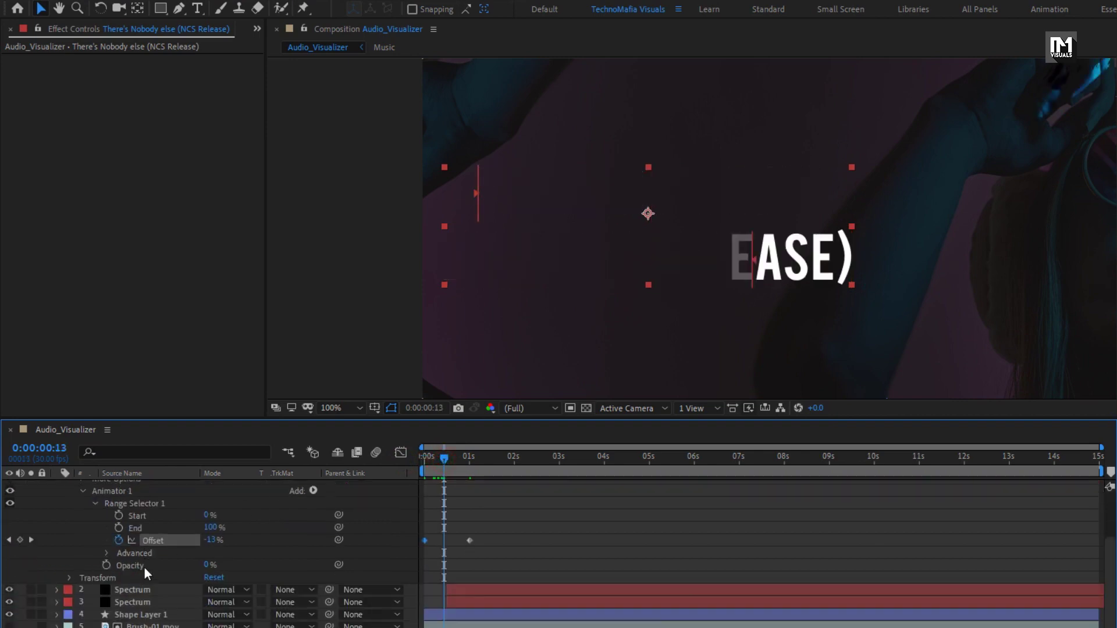
click(106, 554)
scroll(145, 564, down, 2)
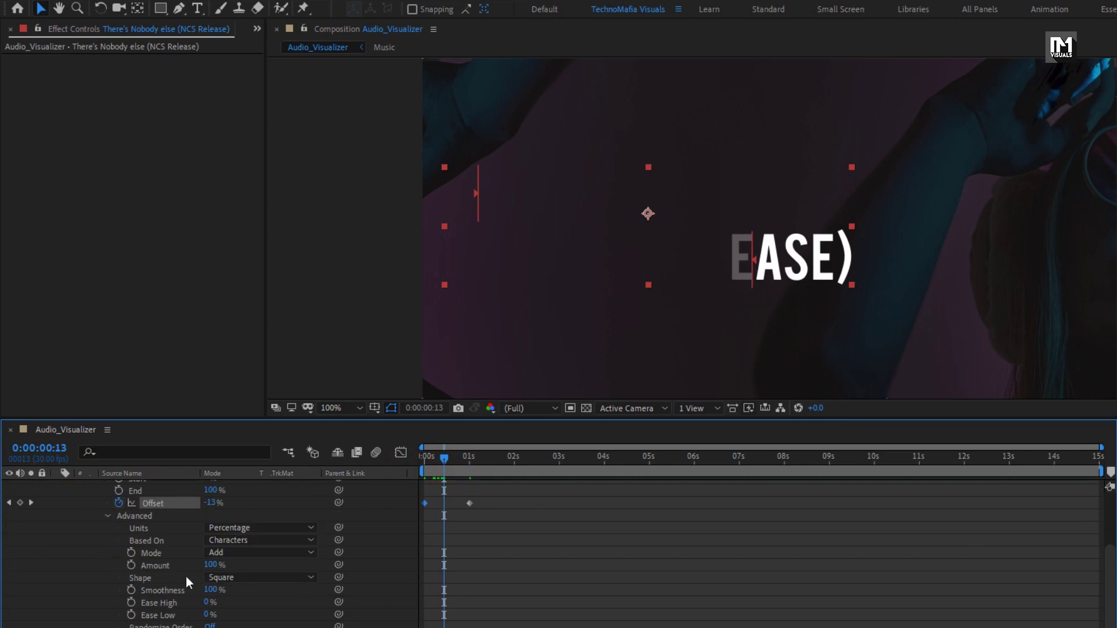
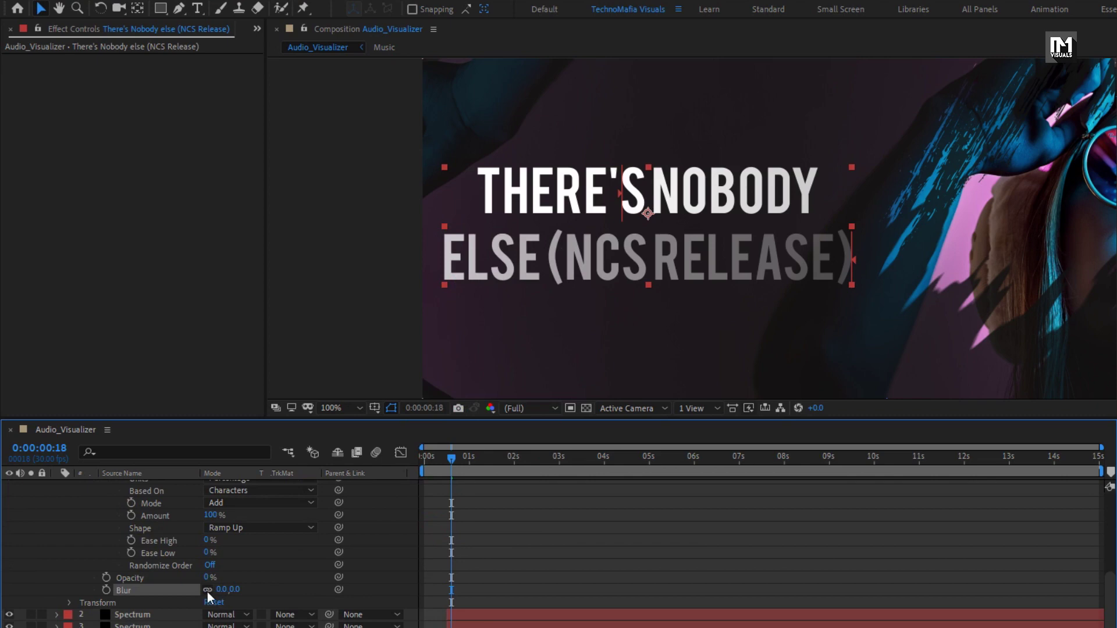
Step: Set the title animator's Blur to 400 and preview the reveal up to 0:00:01:12
click(221, 589)
text(400)
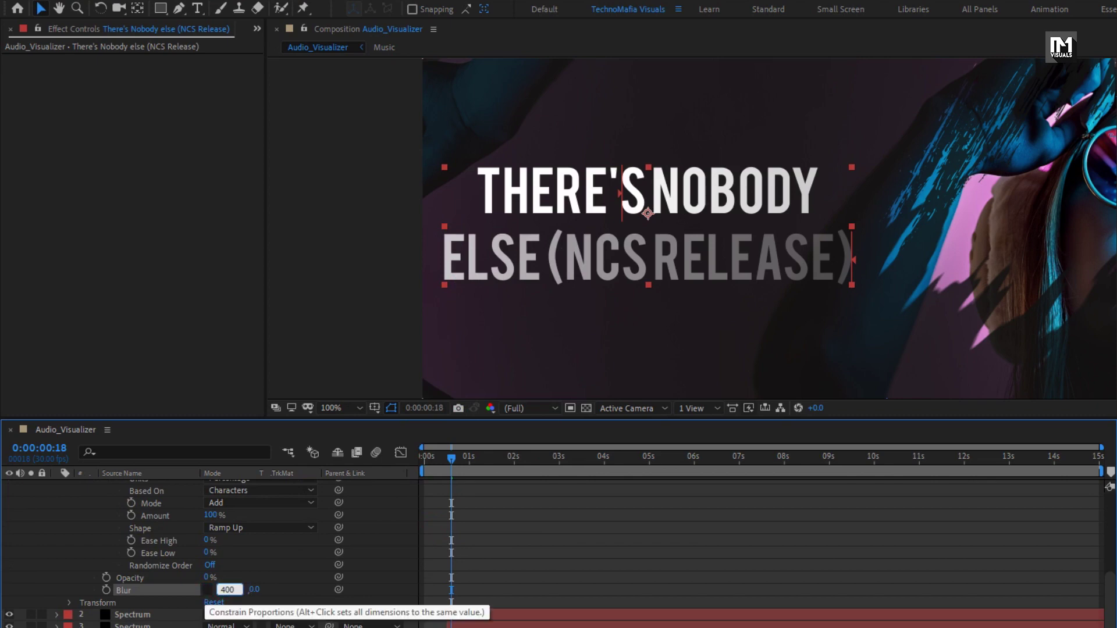
key(Return)
drag(427, 462, 487, 470)
Step: Apply Easy Ease to both Range Selector offset keyframes and collapse the title layer's properties
scroll(200, 514, up, 5)
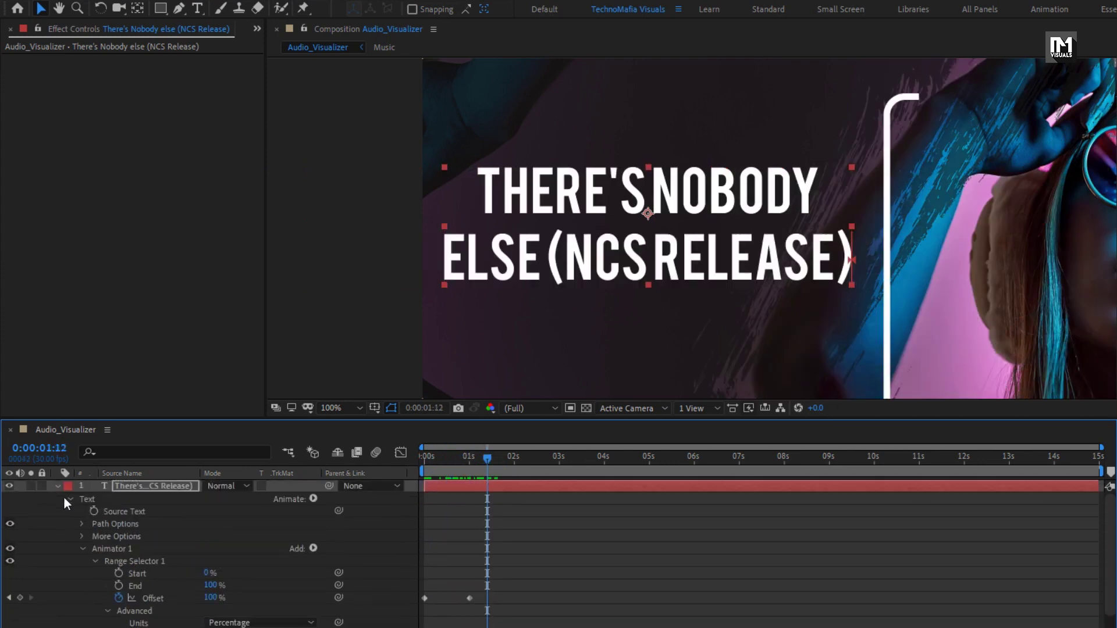
drag(474, 589, 425, 612)
shift+click(425, 598)
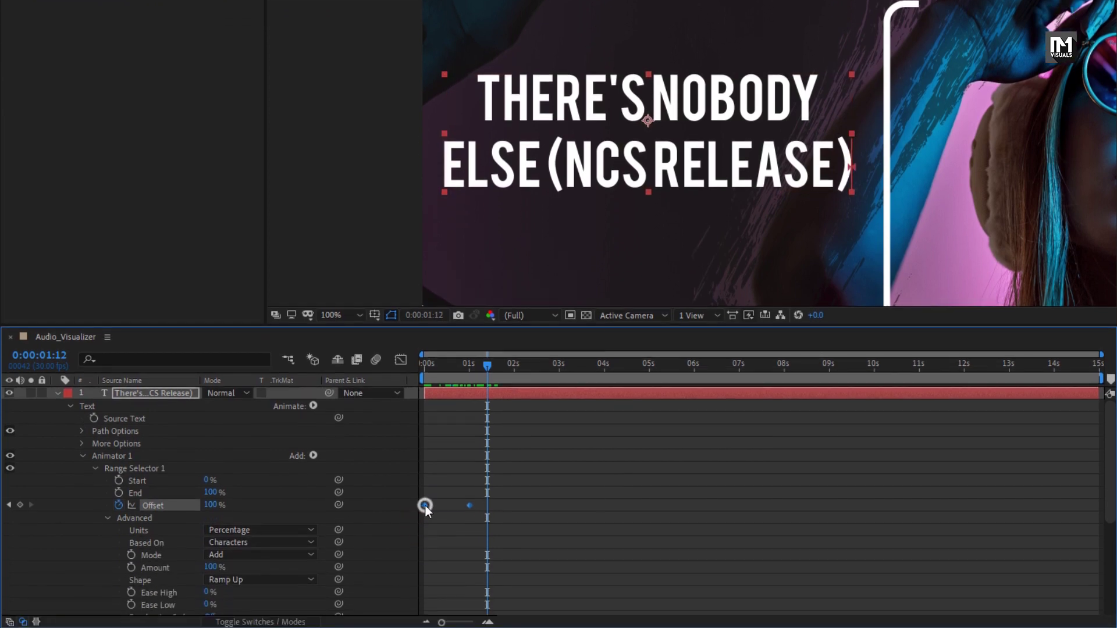
right_click(425, 597)
mouse_move(525, 492)
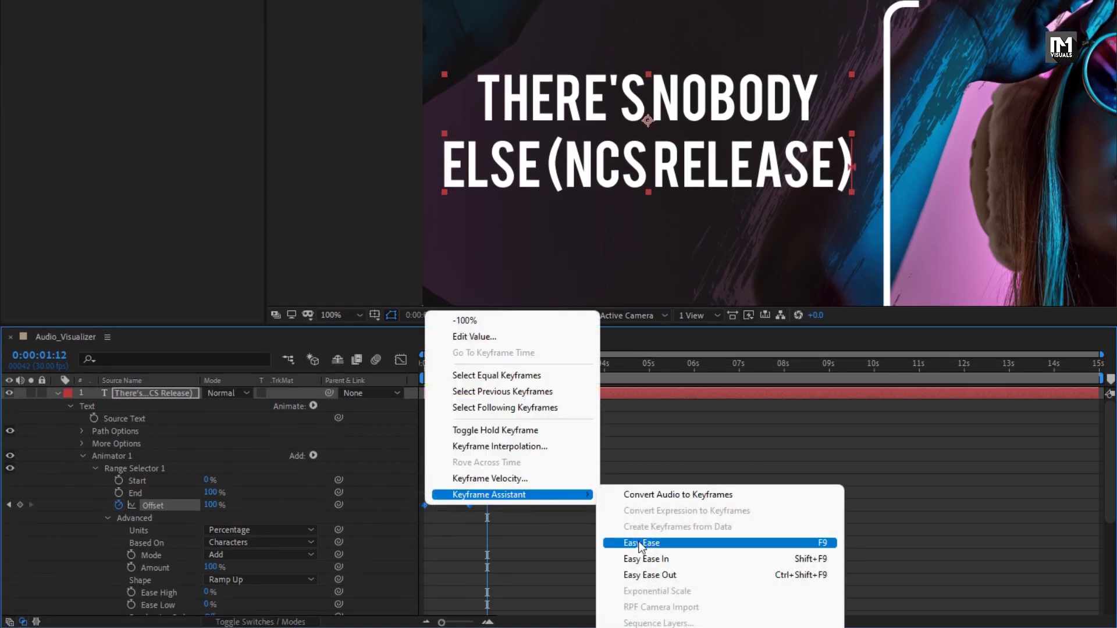
click(637, 543)
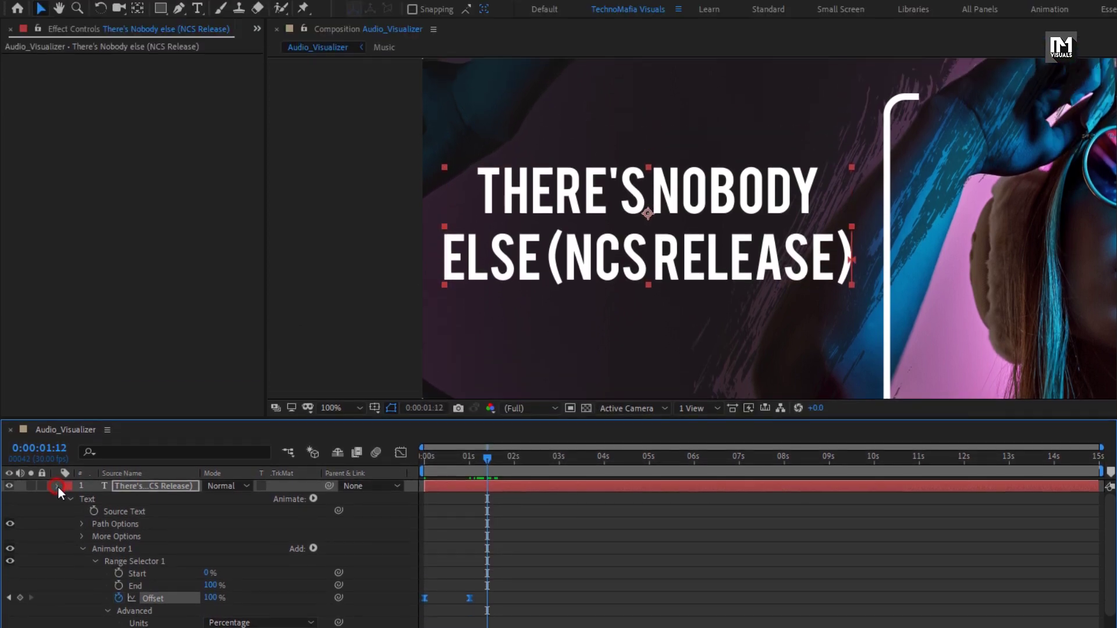
click(57, 393)
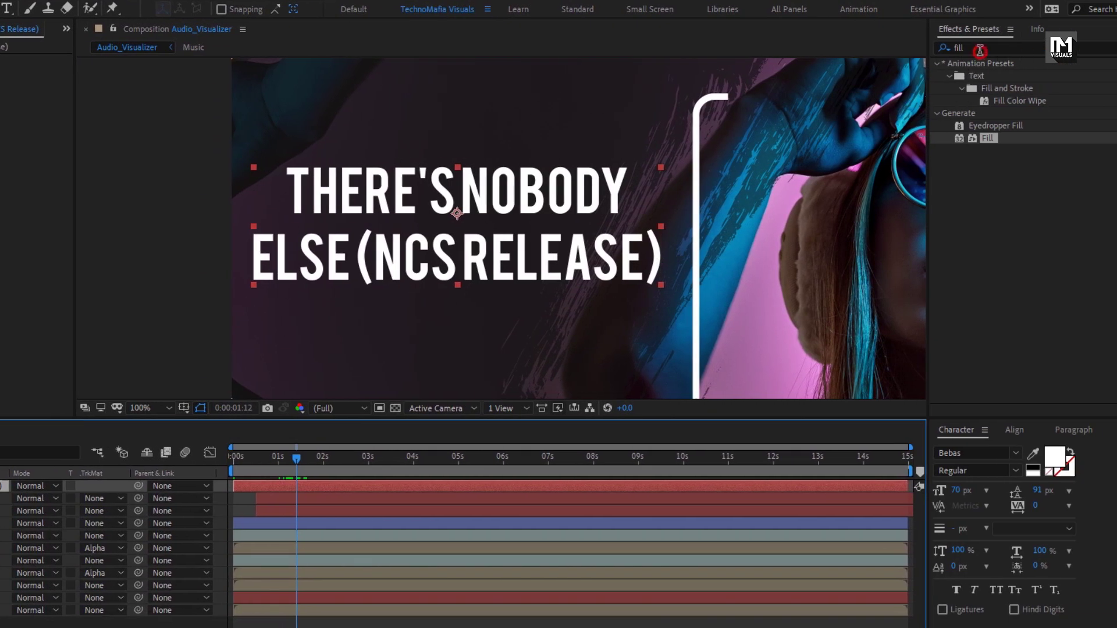
Step: Find the Gradient Ramp effect by searching for "ramp" and apply it to the title text
click(926, 51)
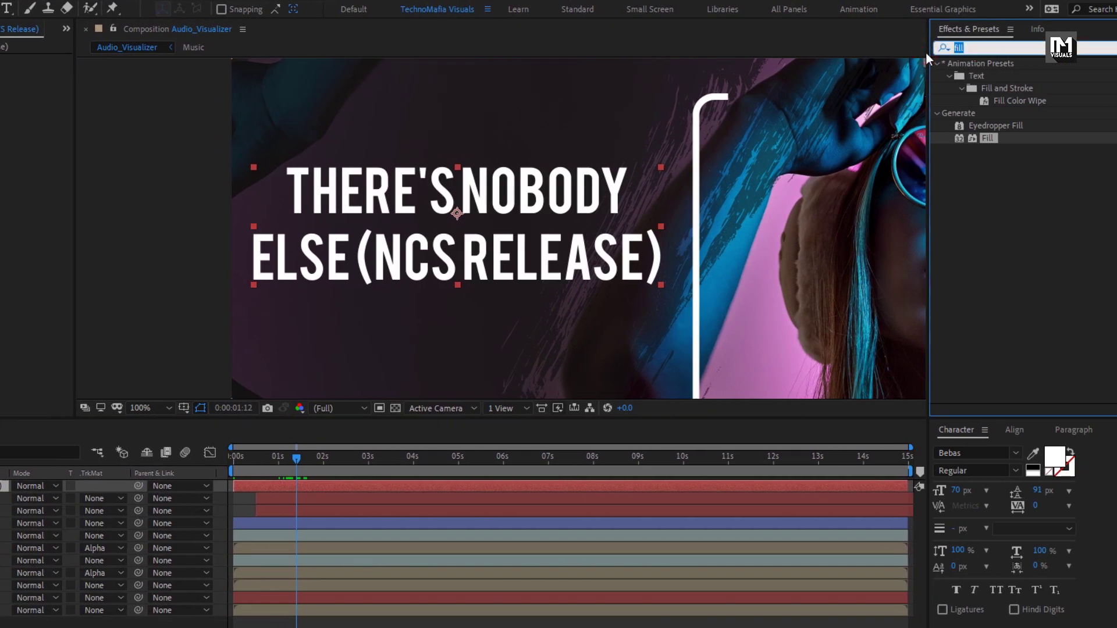
text(ramp)
click(1012, 76)
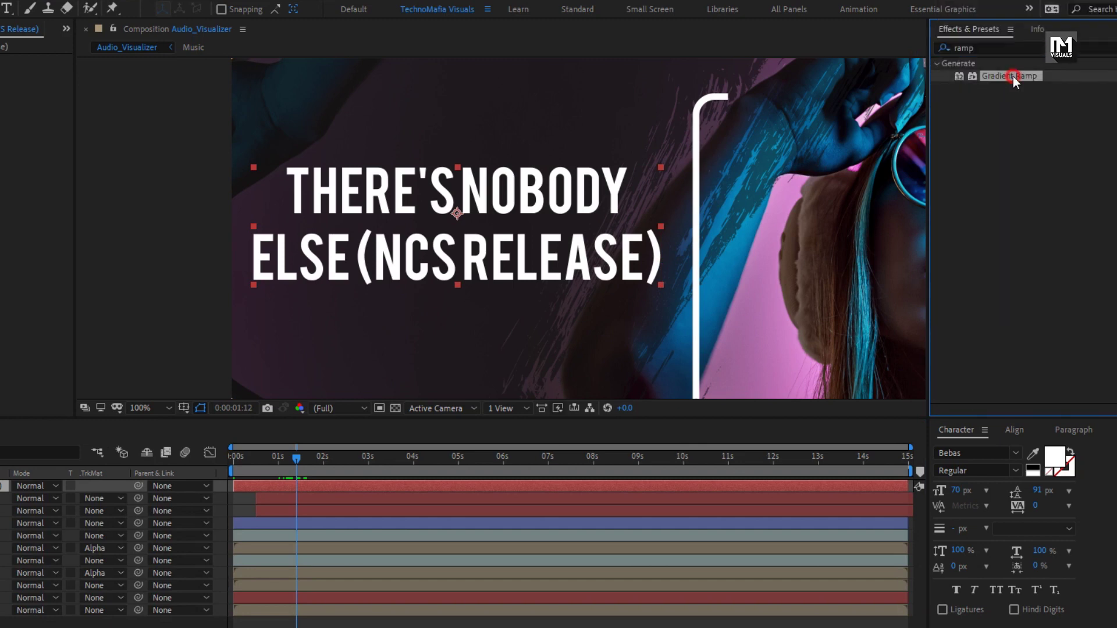
drag(1014, 81, 521, 199)
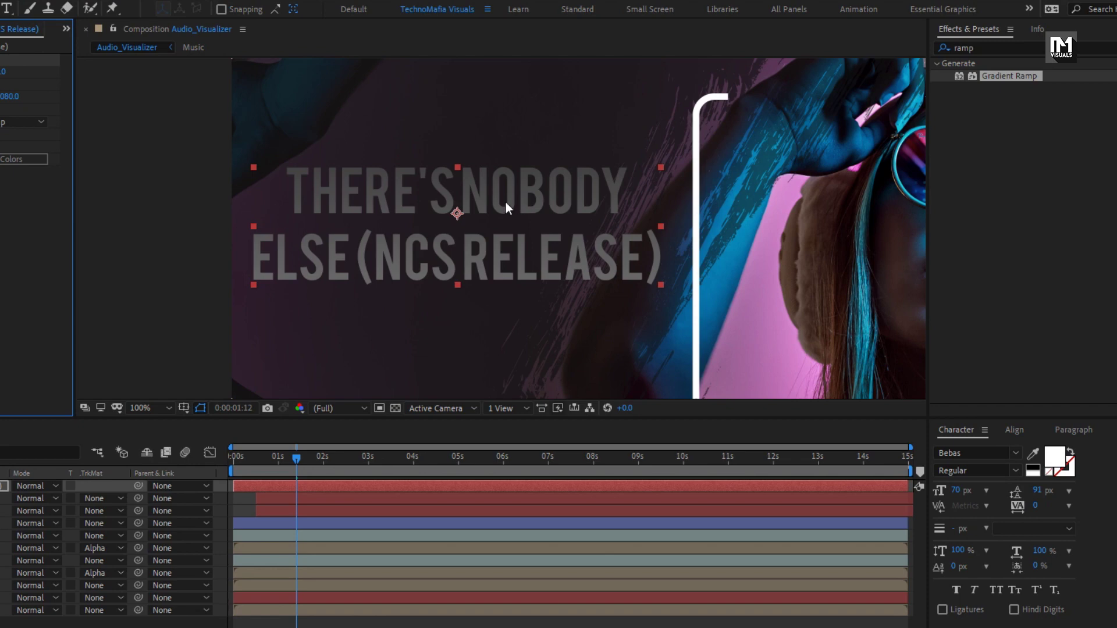
Step: Set the title's Gradient Ramp Start Color to light blue 32AEFD
scroll(504, 201, down, 2)
drag(563, 260, 525, 180)
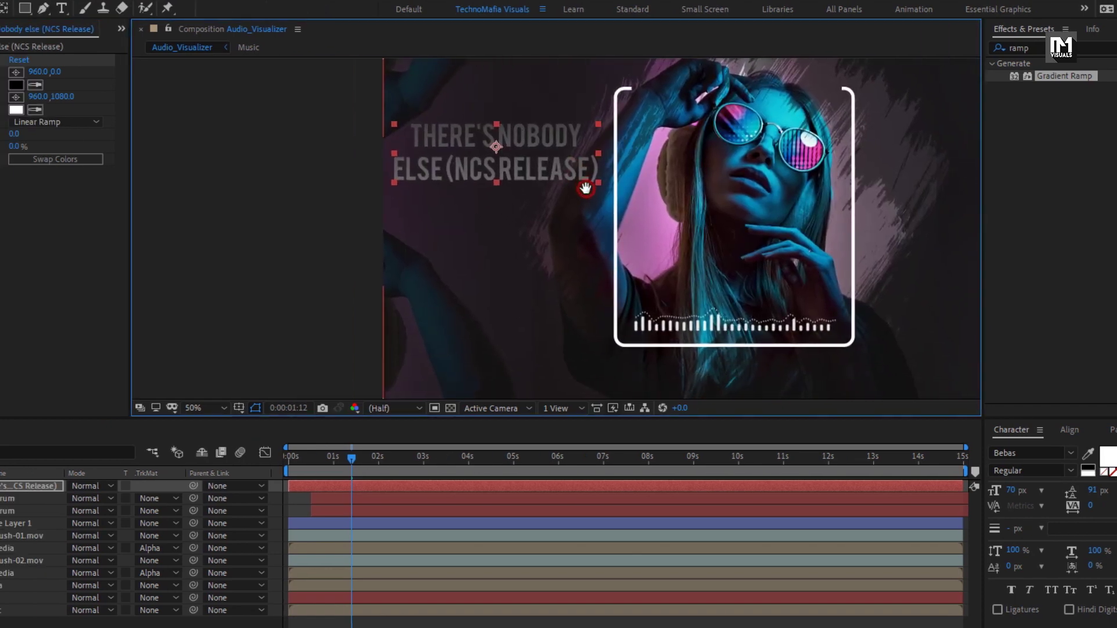
click(152, 85)
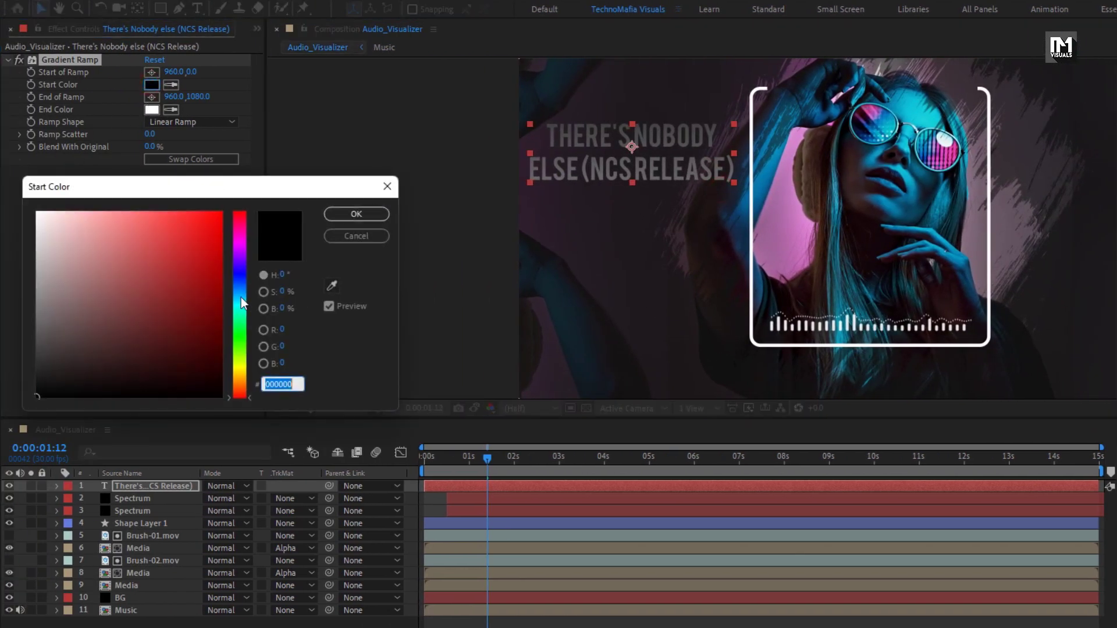
drag(238, 303, 238, 279)
drag(159, 220, 139, 219)
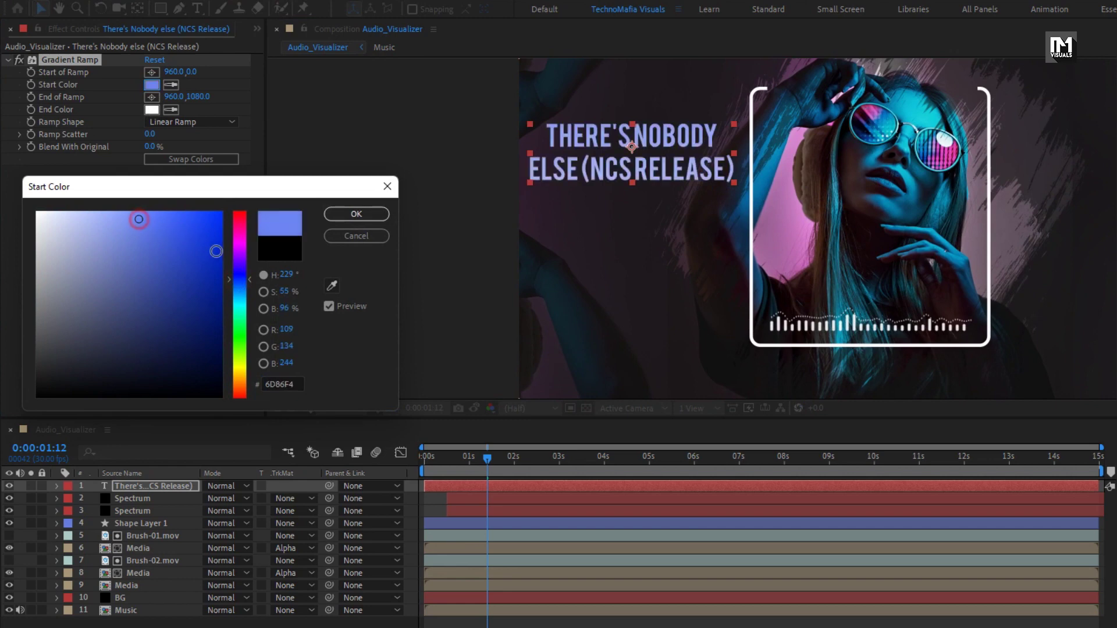
drag(239, 279, 235, 293)
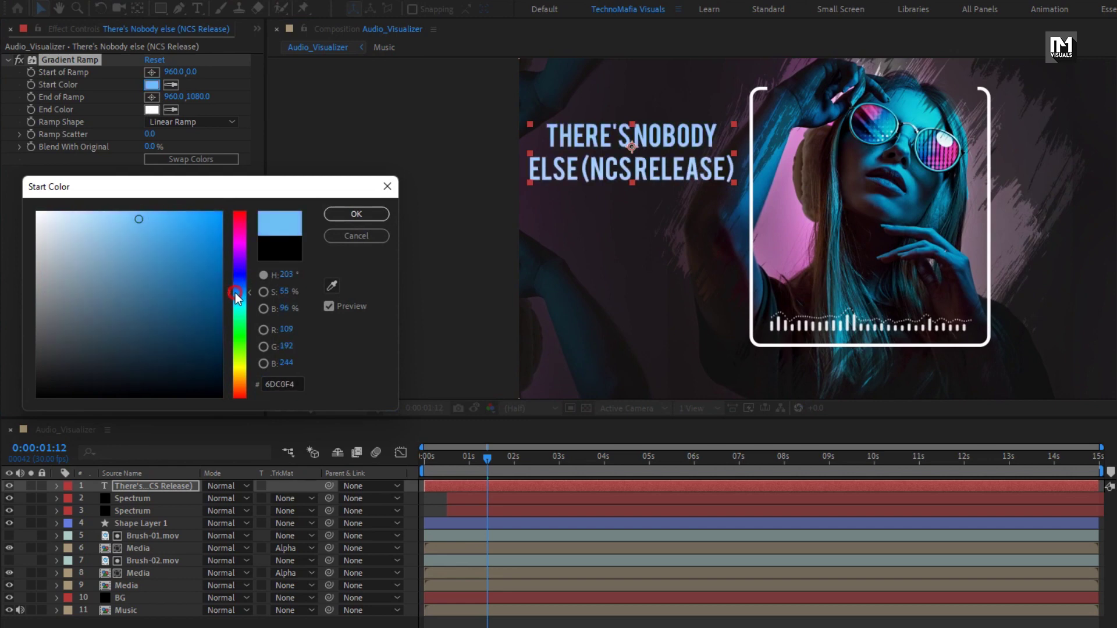
drag(152, 221, 182, 214)
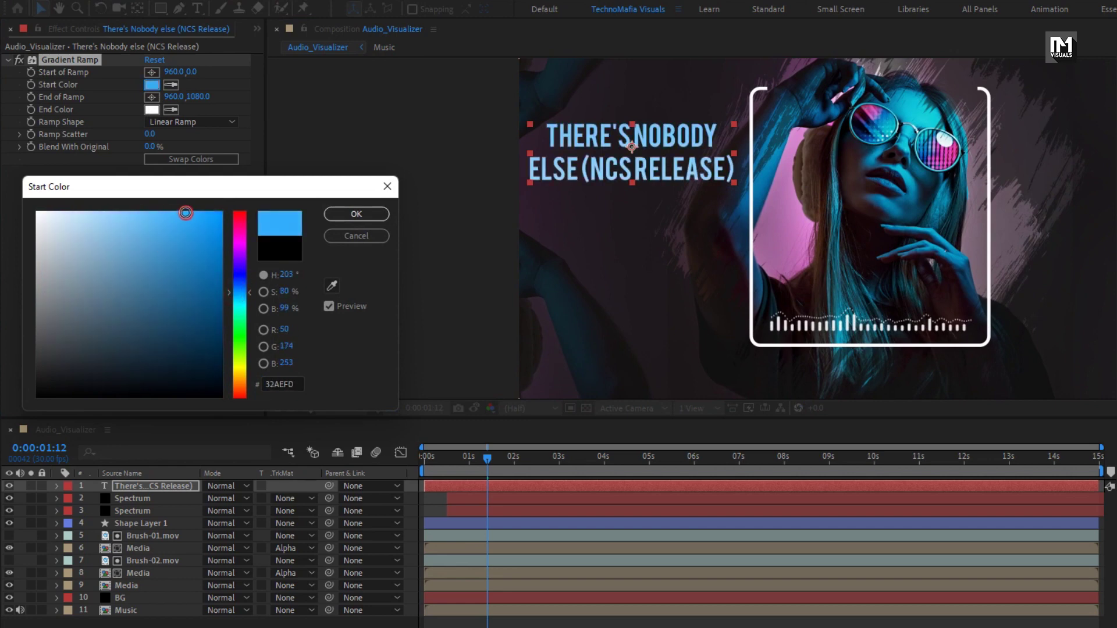
click(352, 213)
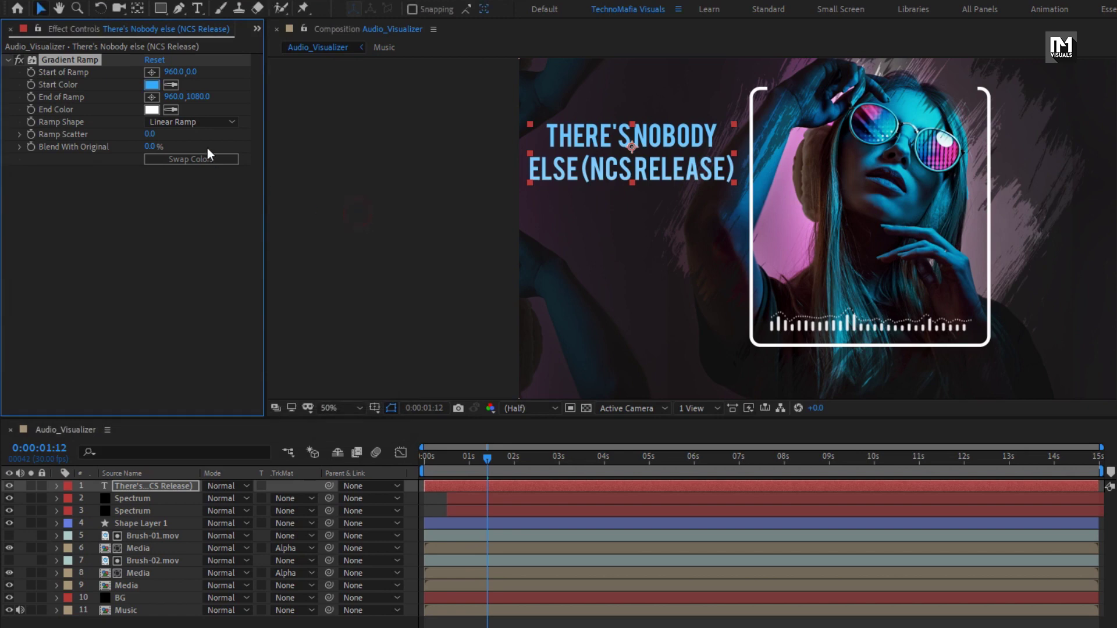
Step: Sample the photo's pink background as the ramp's End Color and place the ramp from about 26, 214 to about 532, 494 across the title
click(793, 231)
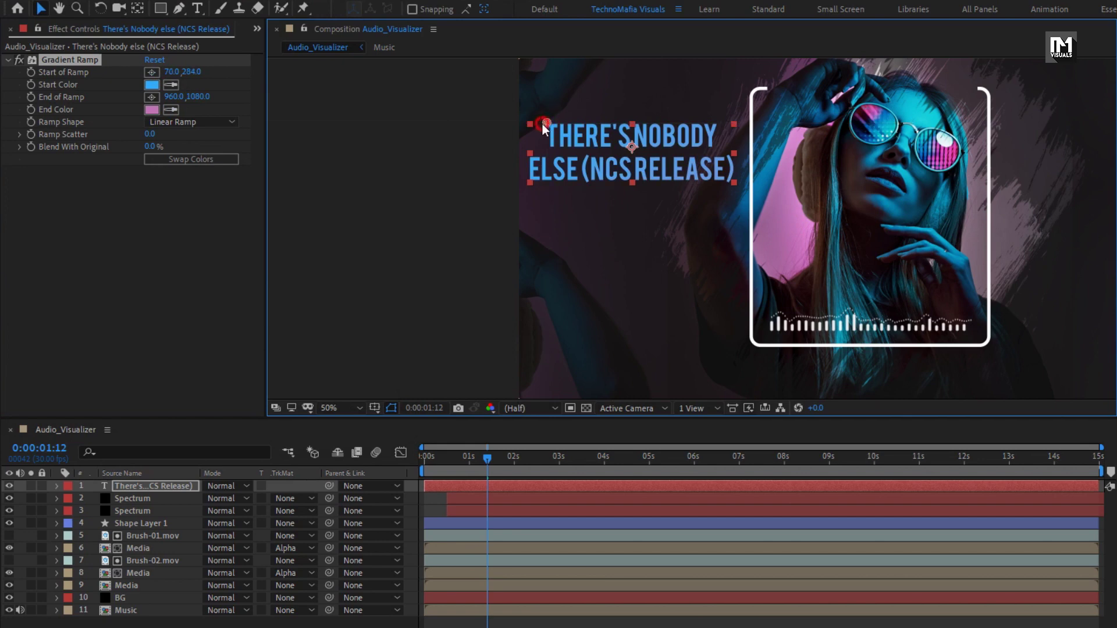
click(529, 112)
click(151, 97)
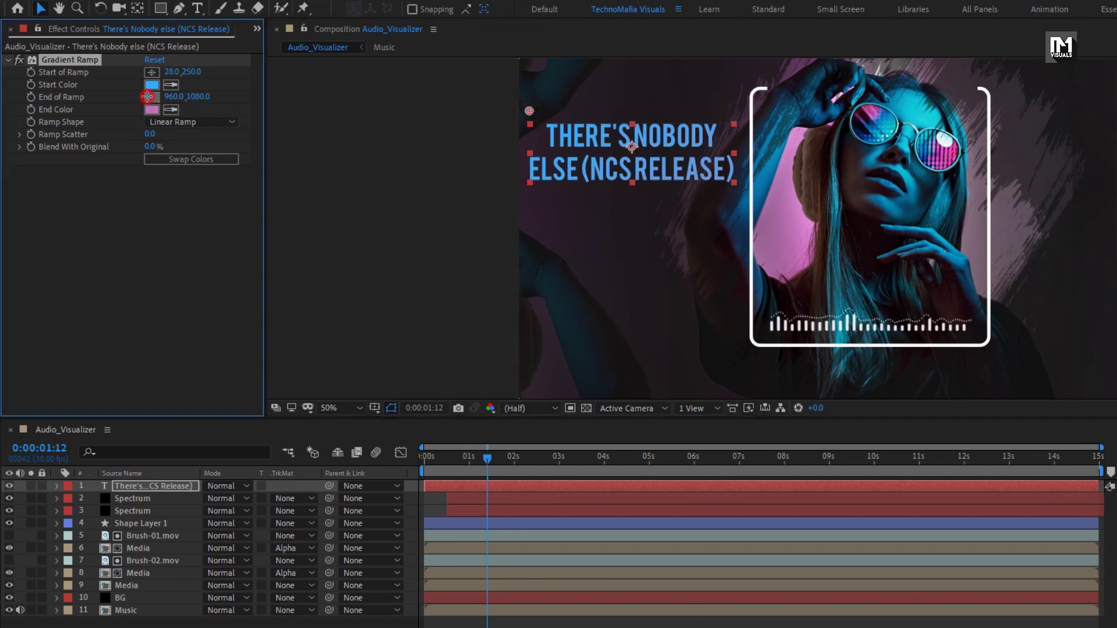
click(738, 193)
drag(737, 198, 708, 201)
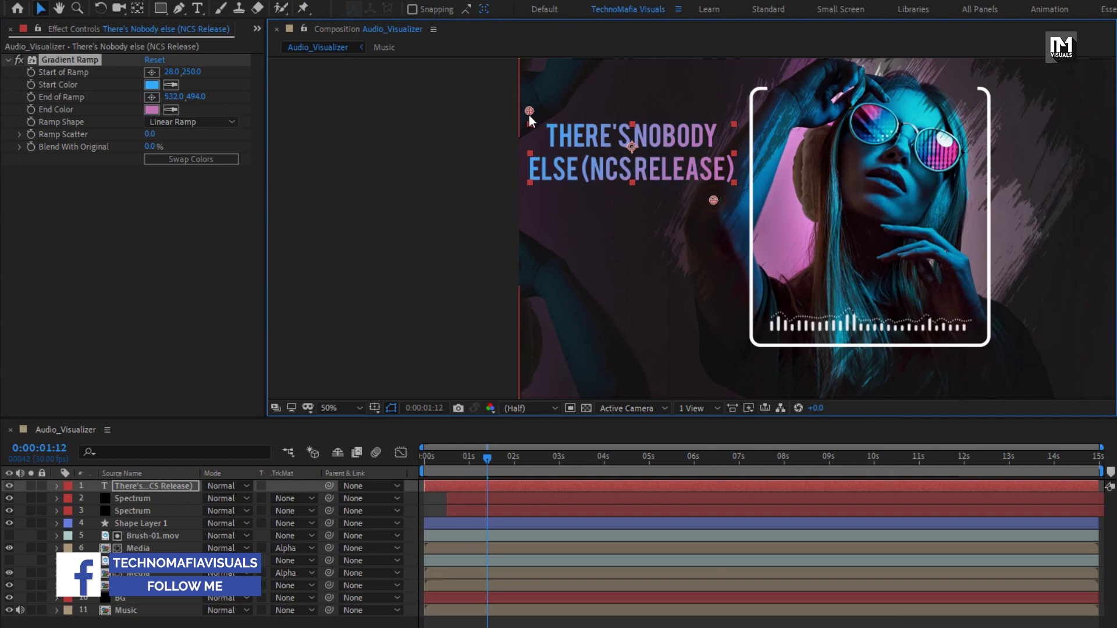
drag(529, 110, 528, 101)
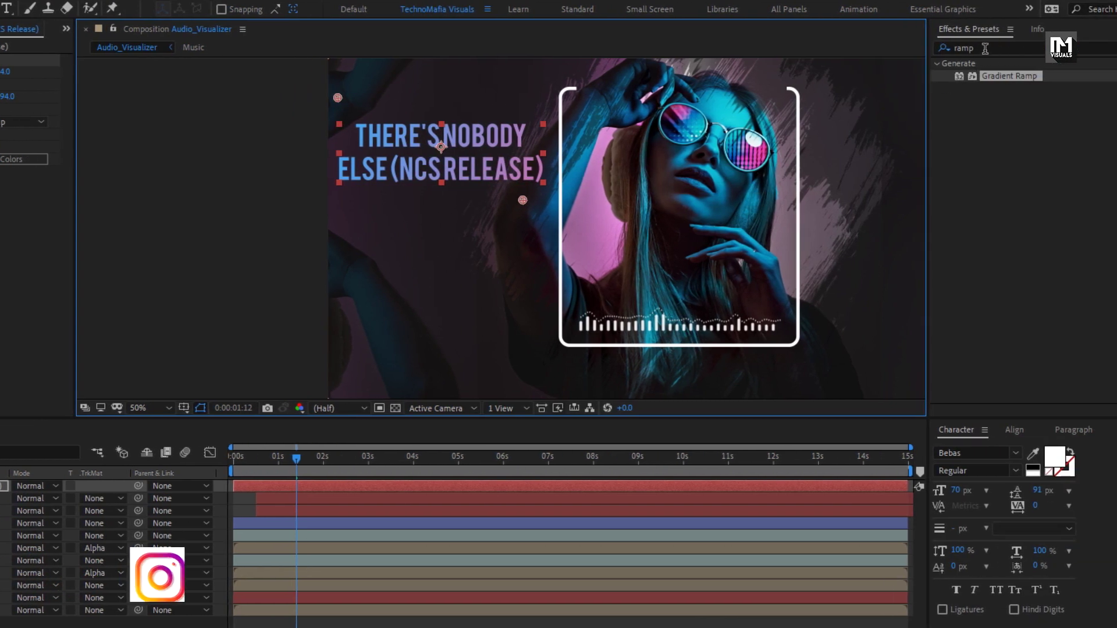
Step: Find the Drop Shadow effect by searching for "drop" and apply it to the title text
click(932, 53)
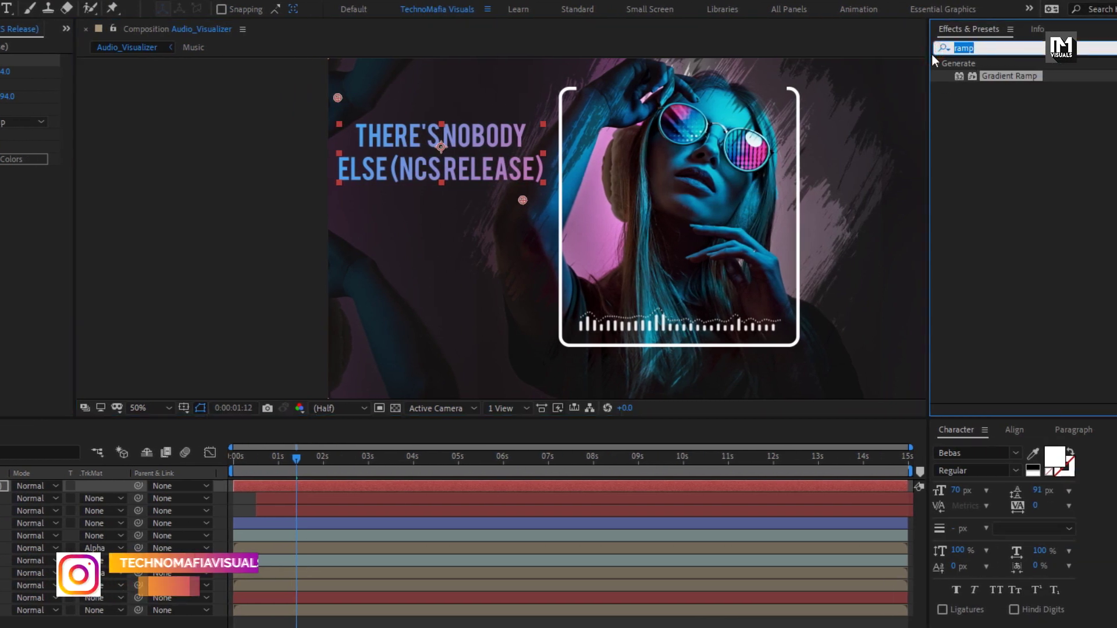
text(drop)
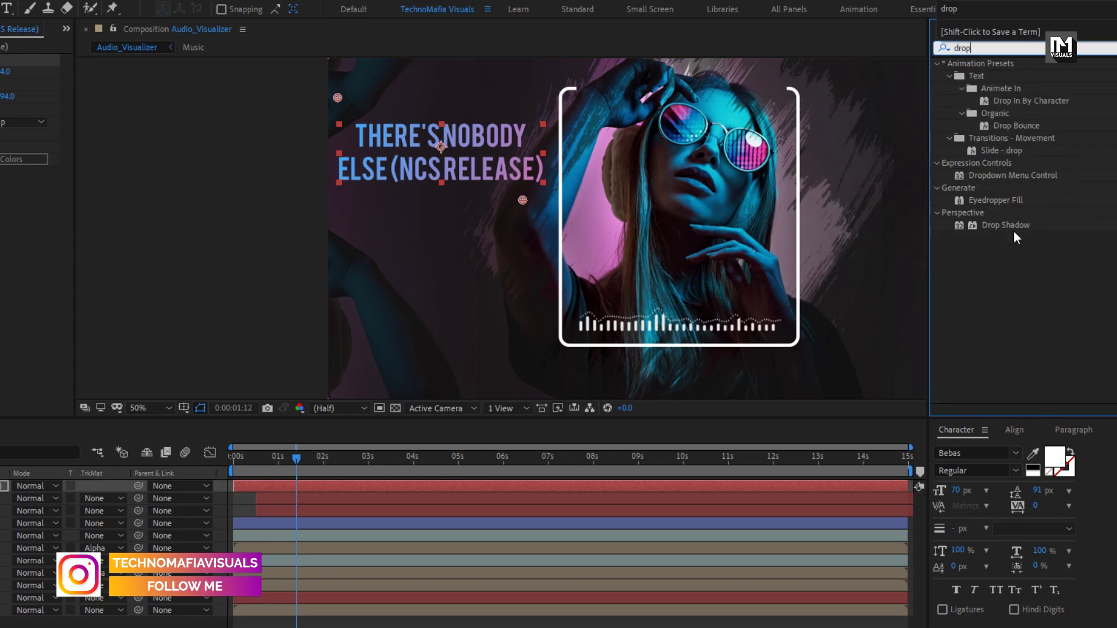
drag(1012, 230, 437, 163)
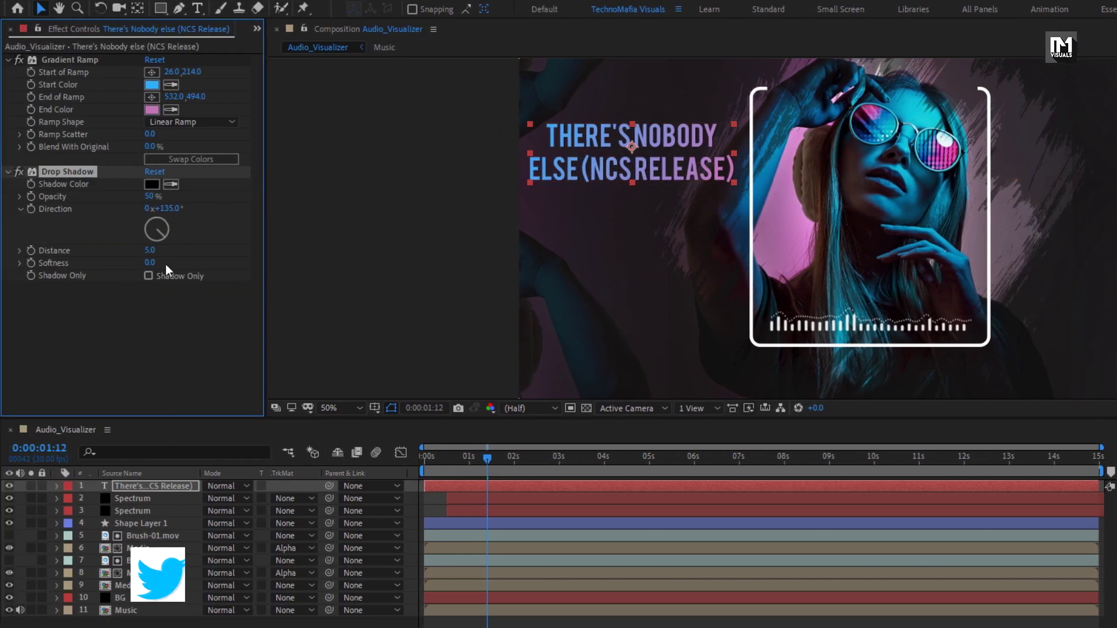
Step: Set the title's Drop Shadow Distance to 8 and Softness to 8
click(157, 251)
text(8)
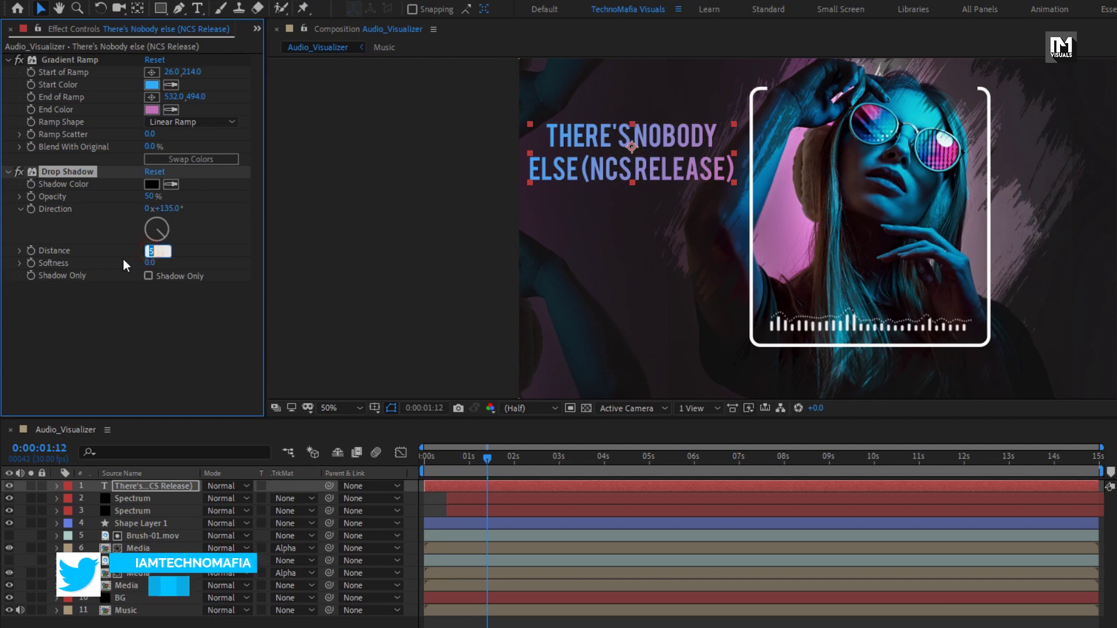
key(Return)
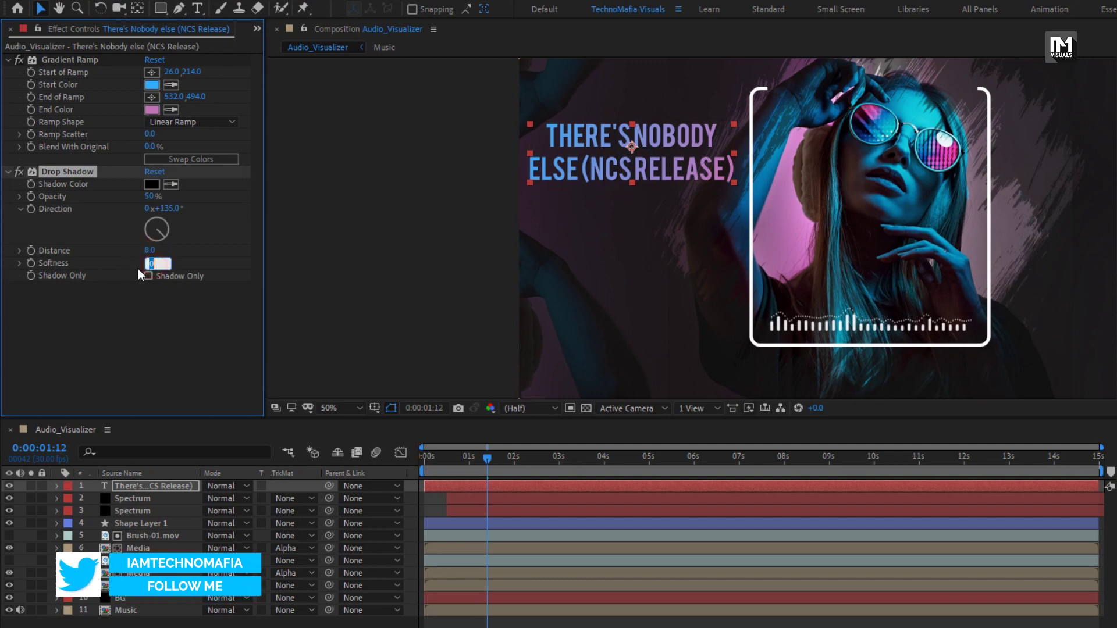
text(8)
key(Return)
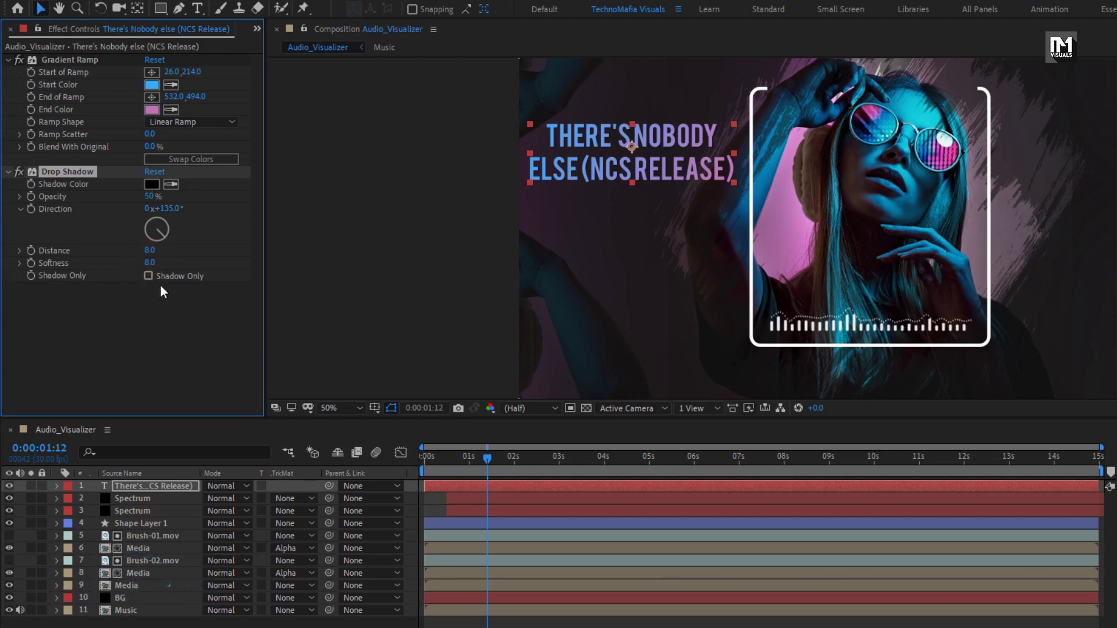
Step: Delay the title layer to start at about 1 second and duplicate it with the copy starting at about 1.5 seconds
click(448, 456)
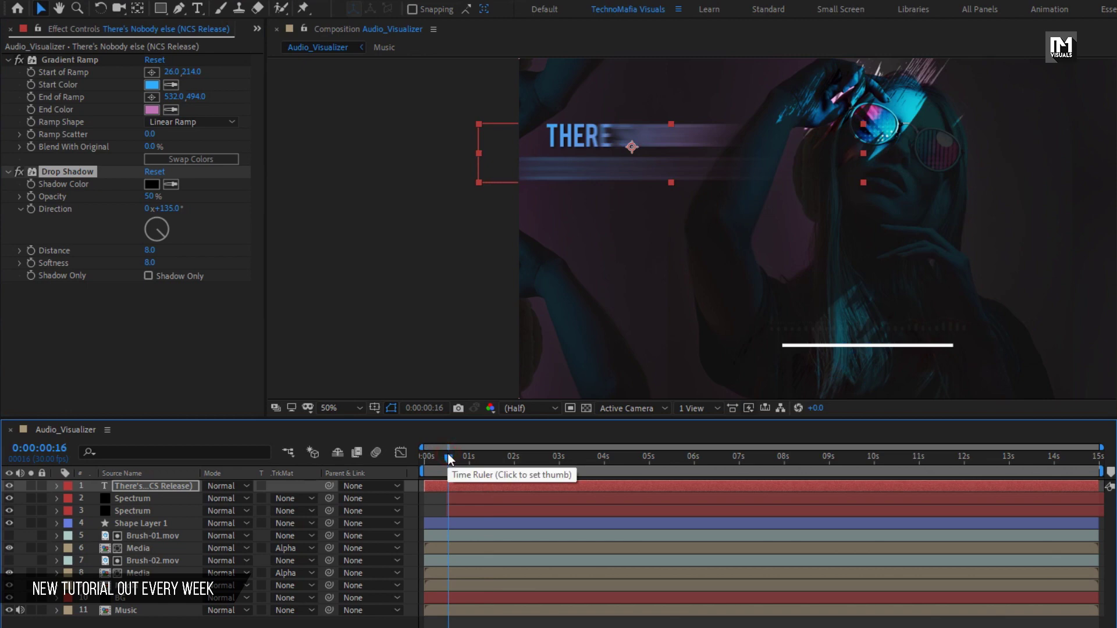
drag(435, 485, 508, 481)
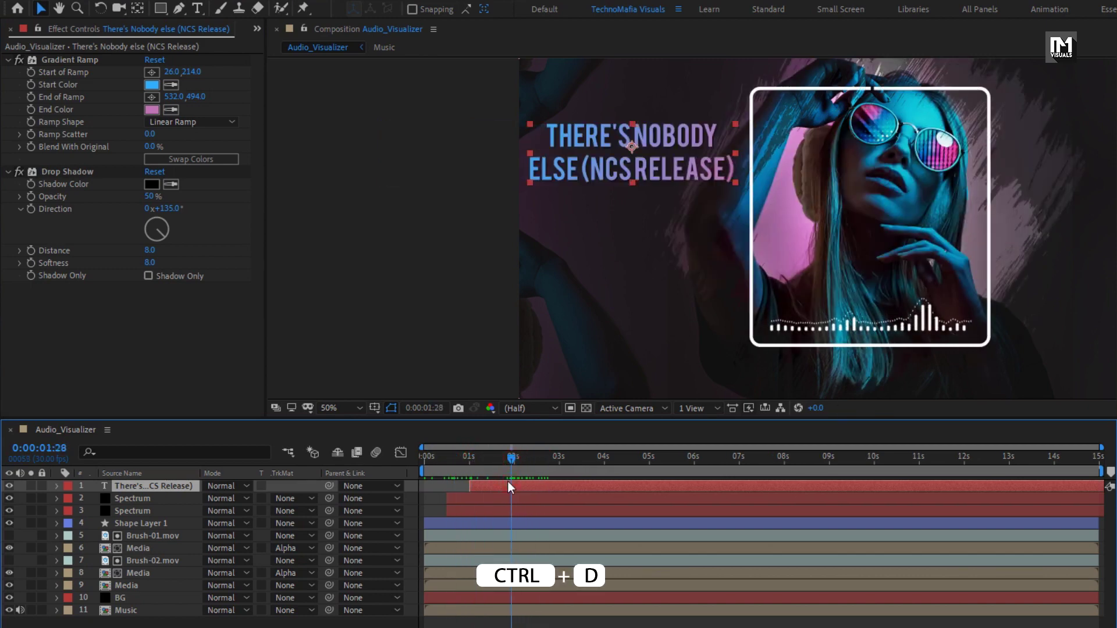
key(ctrl+d)
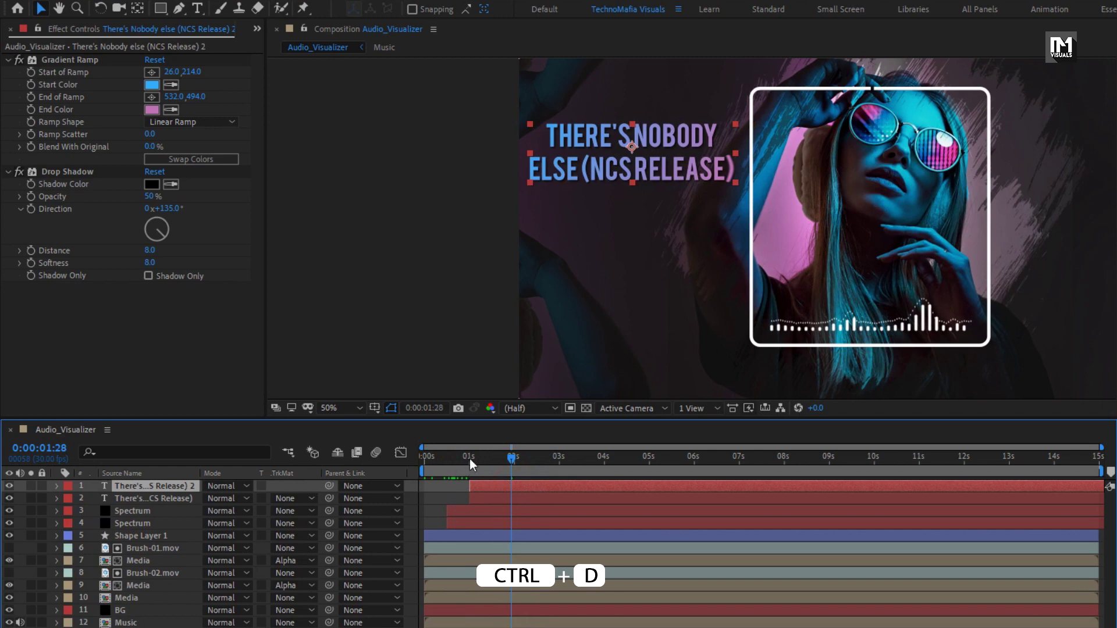
drag(469, 459, 506, 483)
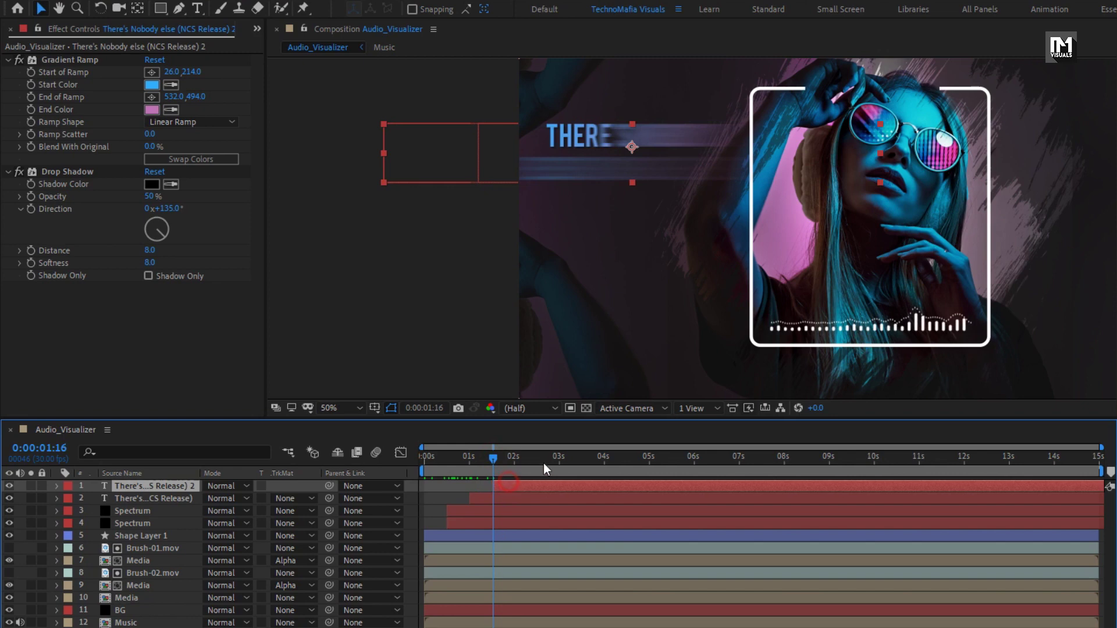
click(652, 461)
click(583, 179)
drag(582, 177, 580, 241)
double_click(579, 241)
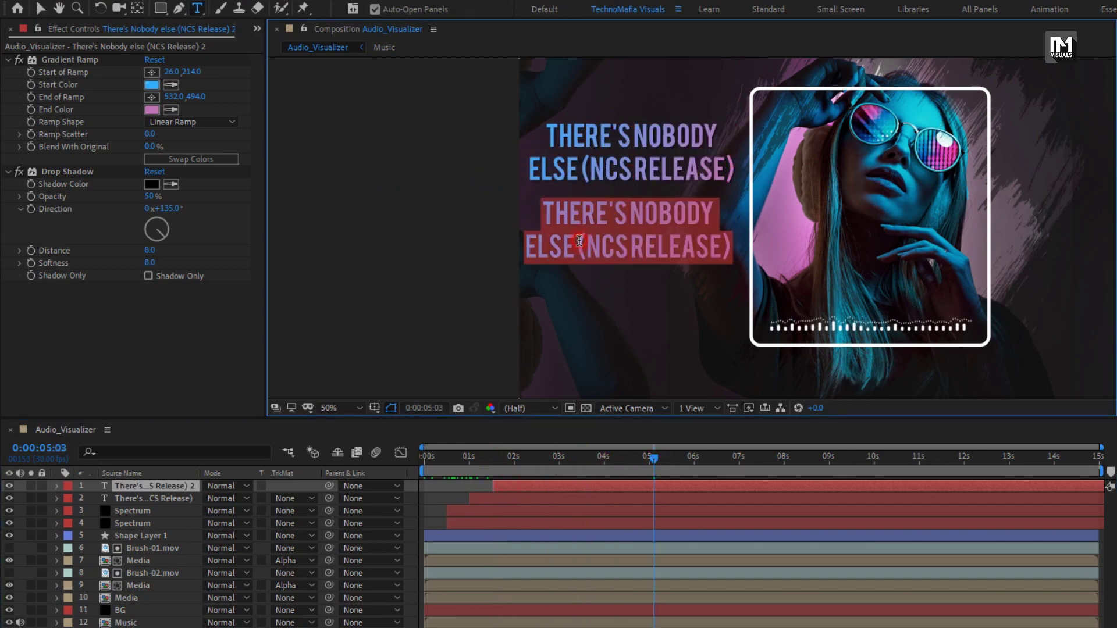
text(Chris Lat)
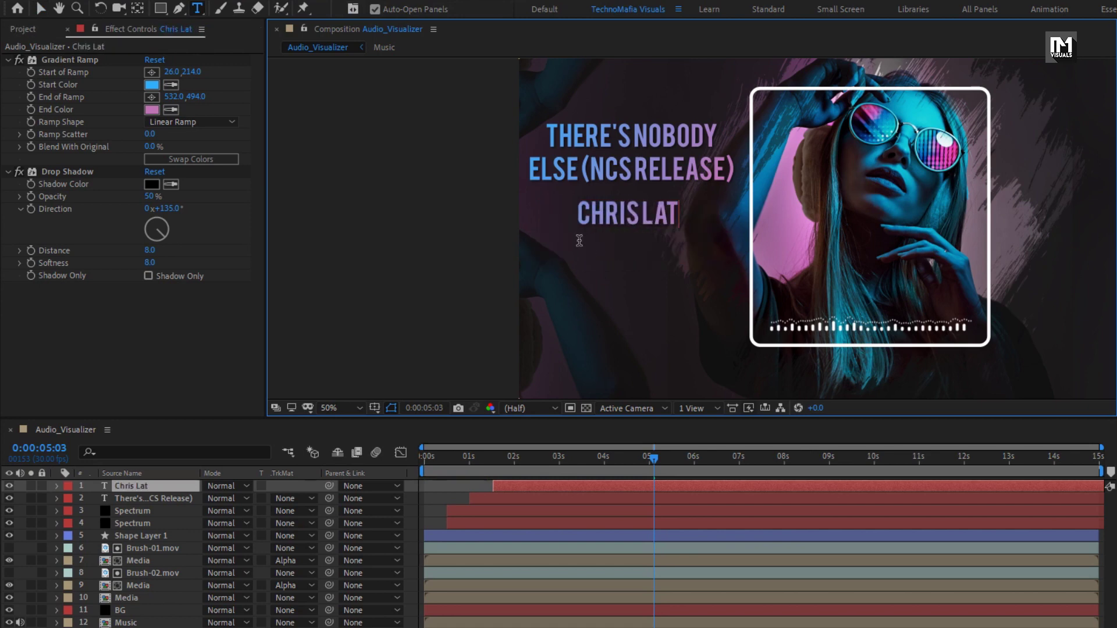
text(er &)
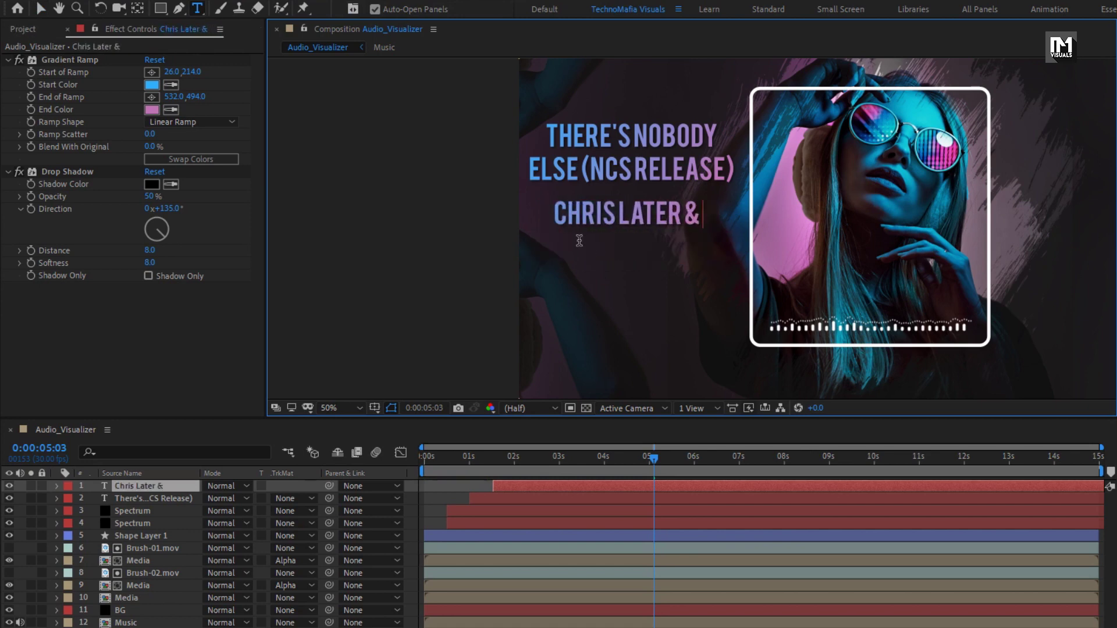
text( dany yeager)
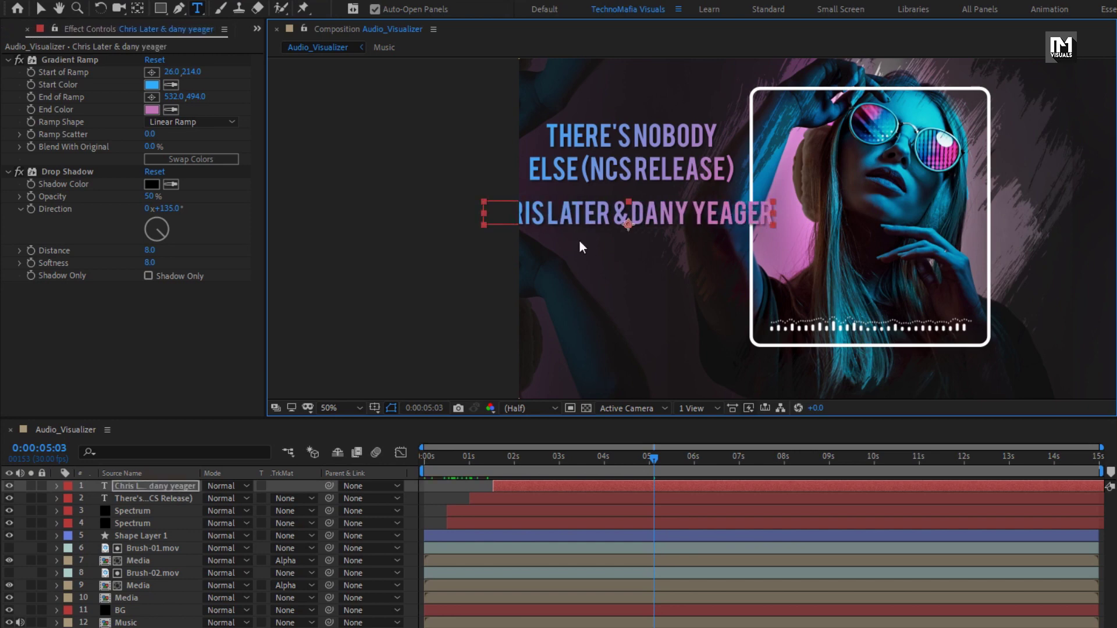
key(Escape)
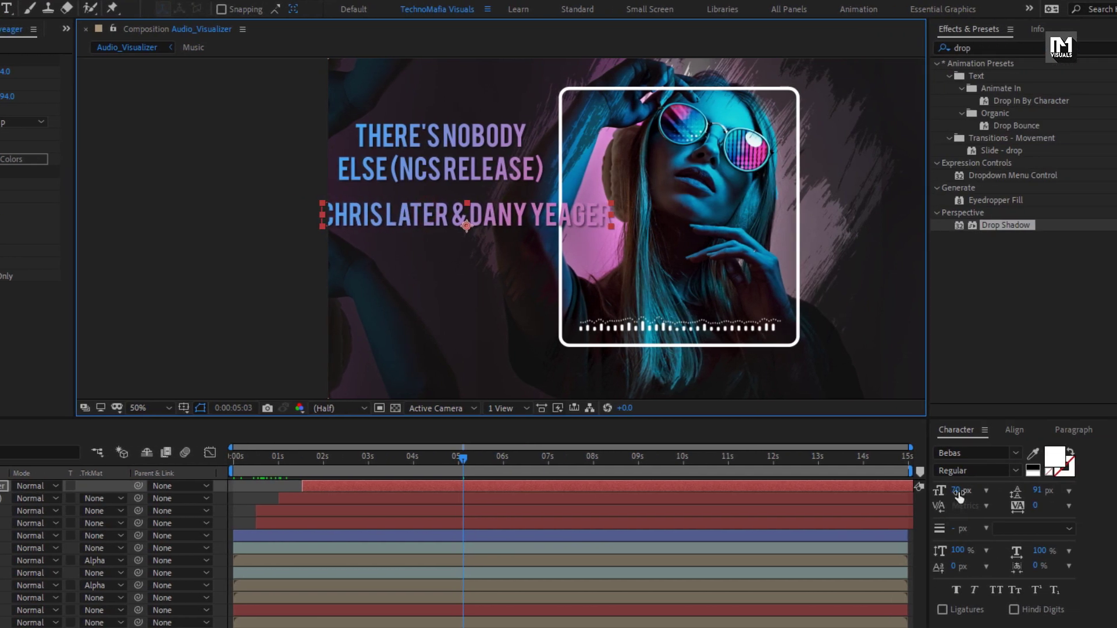
Step: Reduce the artist line to 43 px, centre it beneath the title and preview the animation up to 0:00:03:12
drag(958, 495, 942, 496)
drag(408, 221, 384, 209)
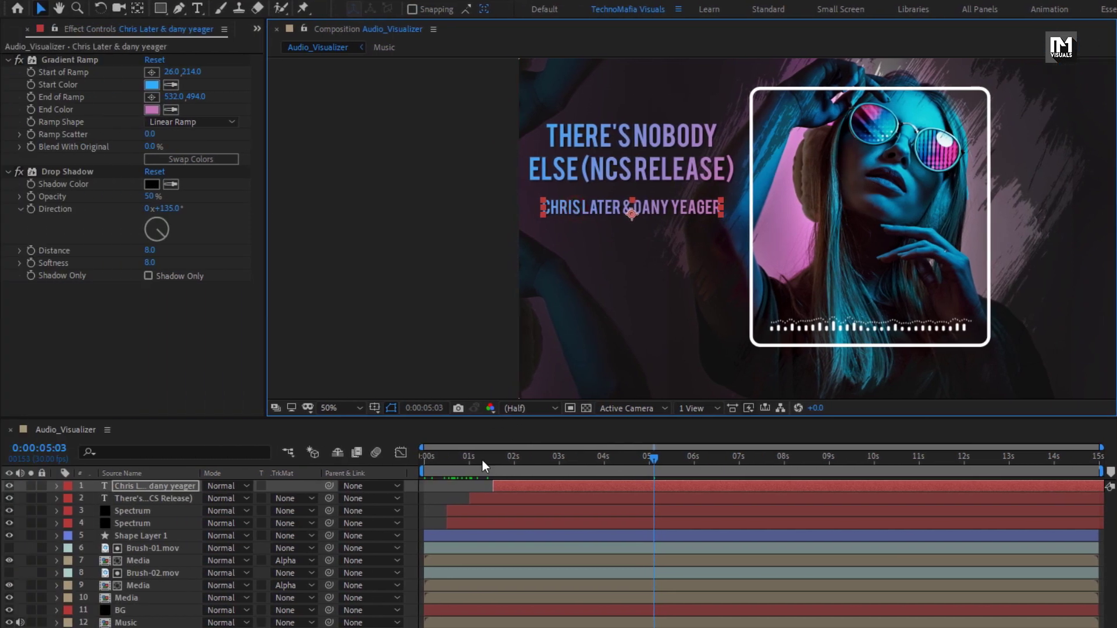
drag(483, 460, 578, 459)
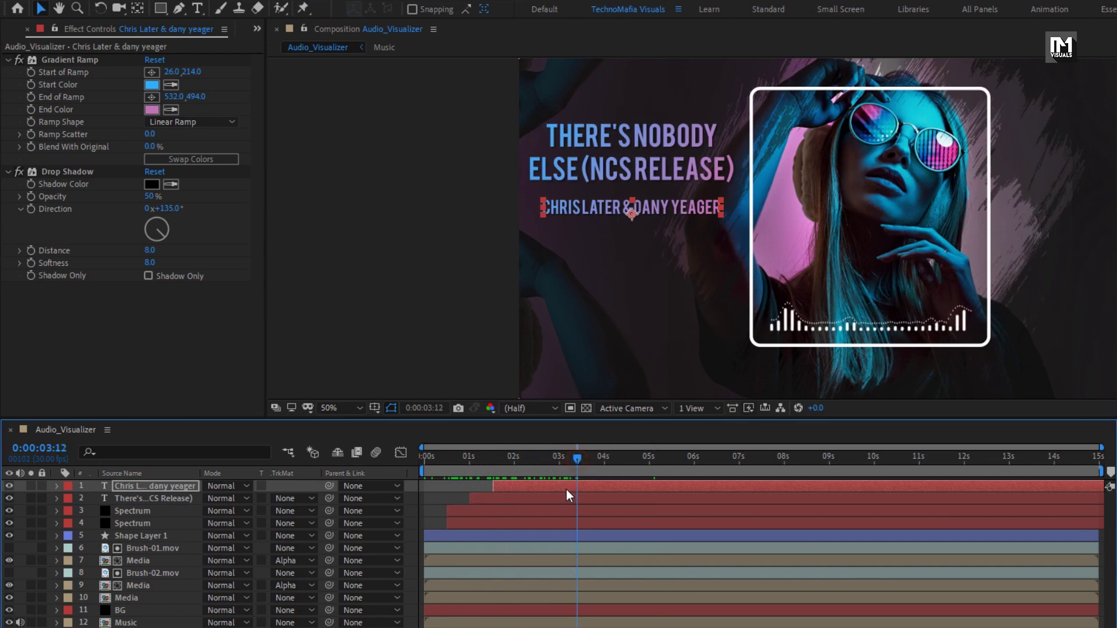
Step: Try a Gradient Ramp Start Color of 13A1FB on the artist line, with ramp points from about 20, 508 to 176, 624
click(152, 85)
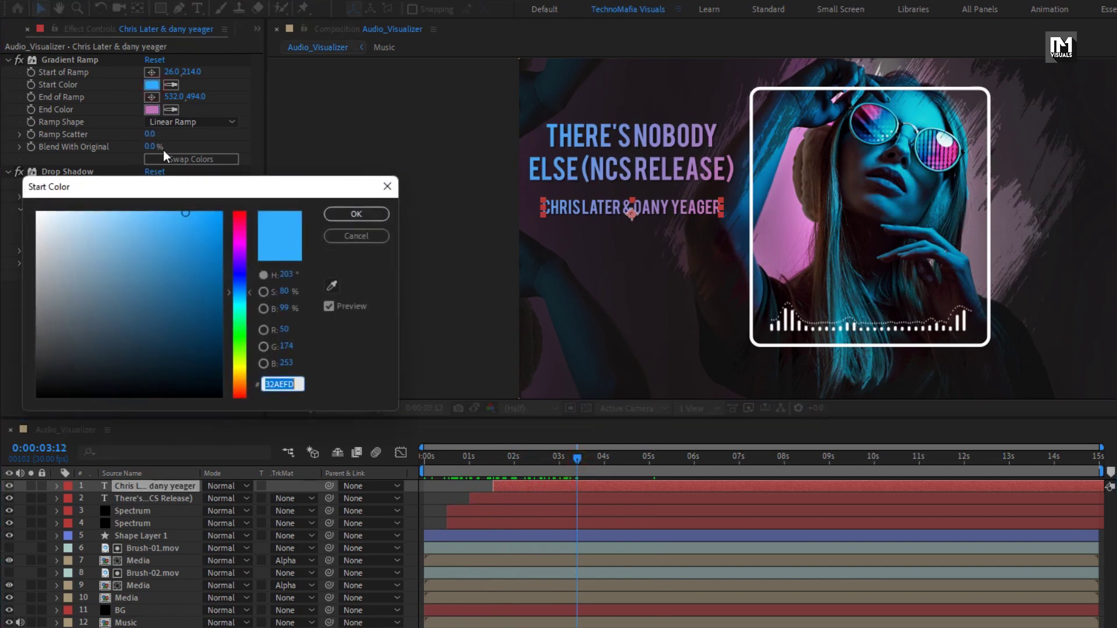
click(206, 214)
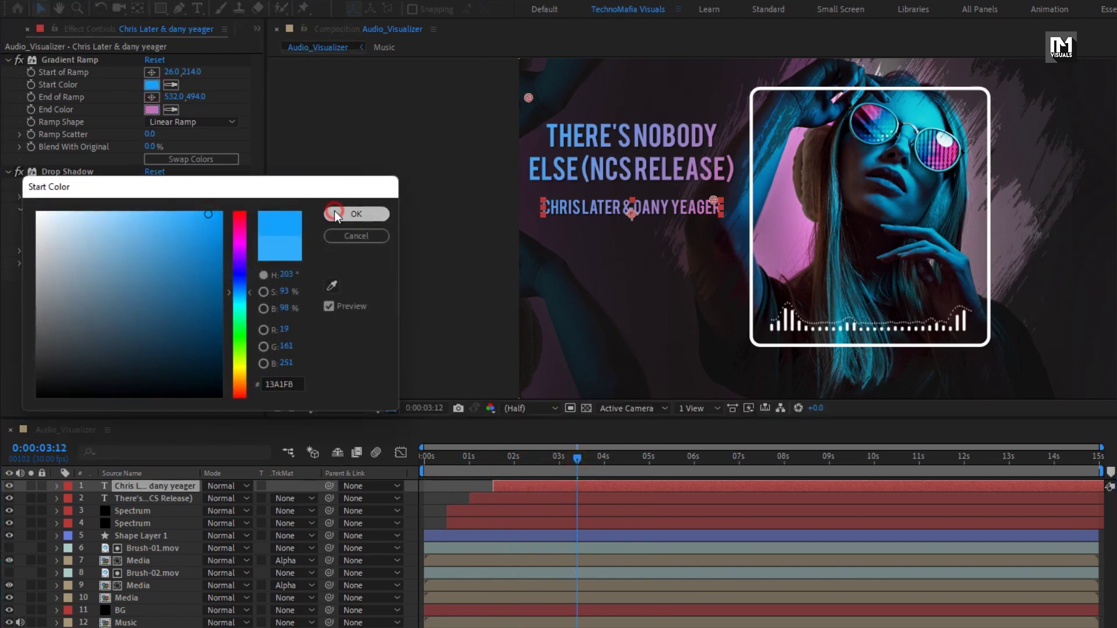
click(334, 213)
drag(529, 95, 529, 166)
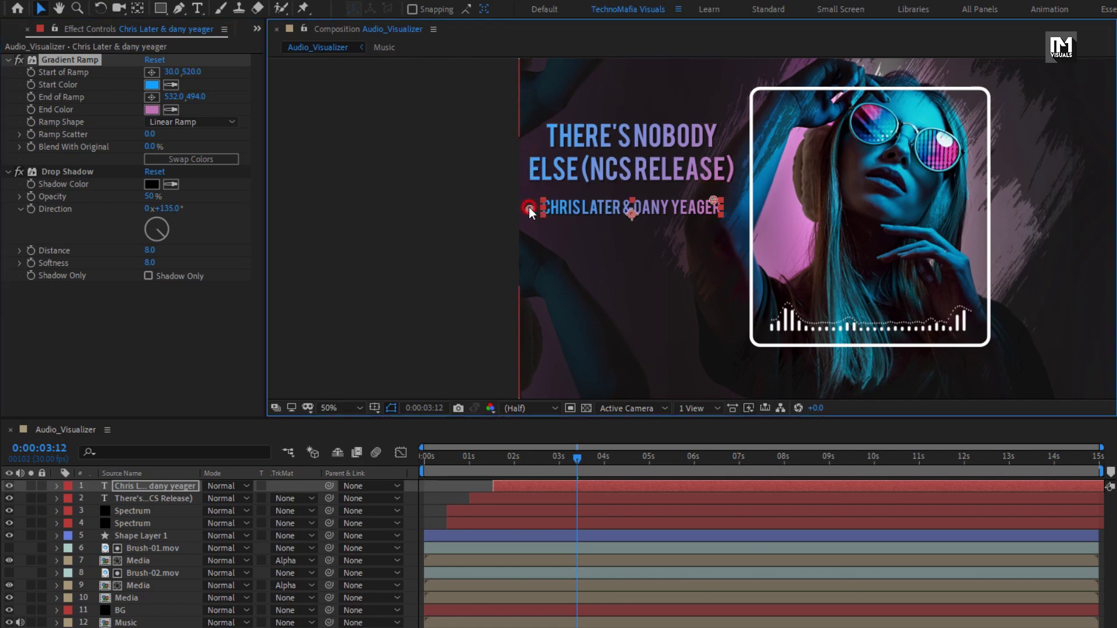
drag(526, 202, 673, 253)
drag(582, 248, 582, 247)
Step: Disable the artist line's Gradient Ramp and apply the Fill effect, found by searching for "fill"
click(163, 486)
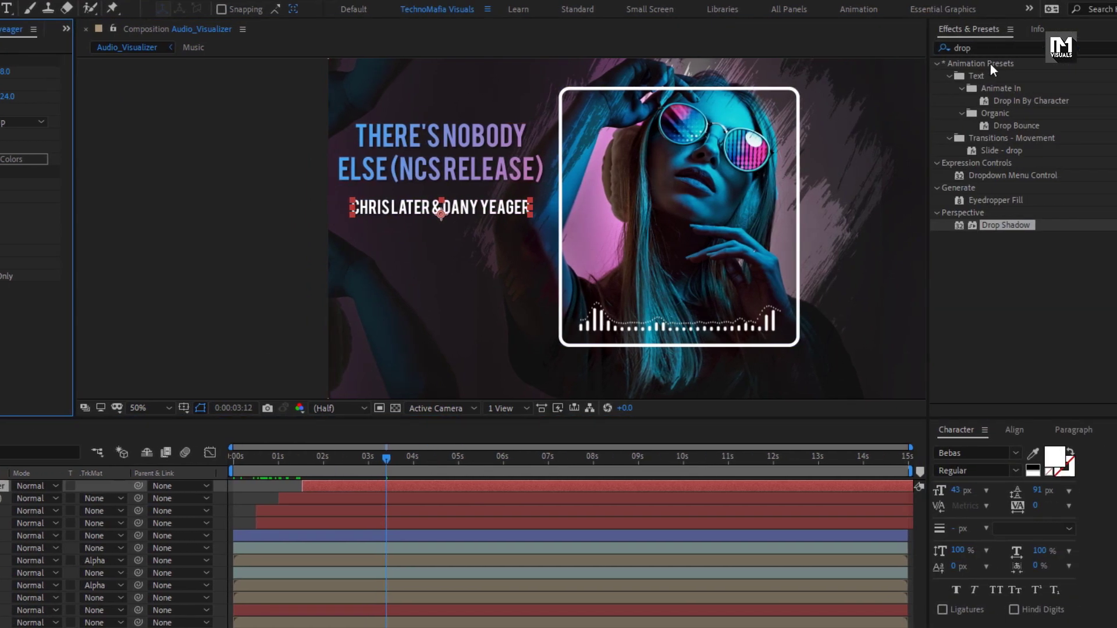
click(933, 51)
text(fill)
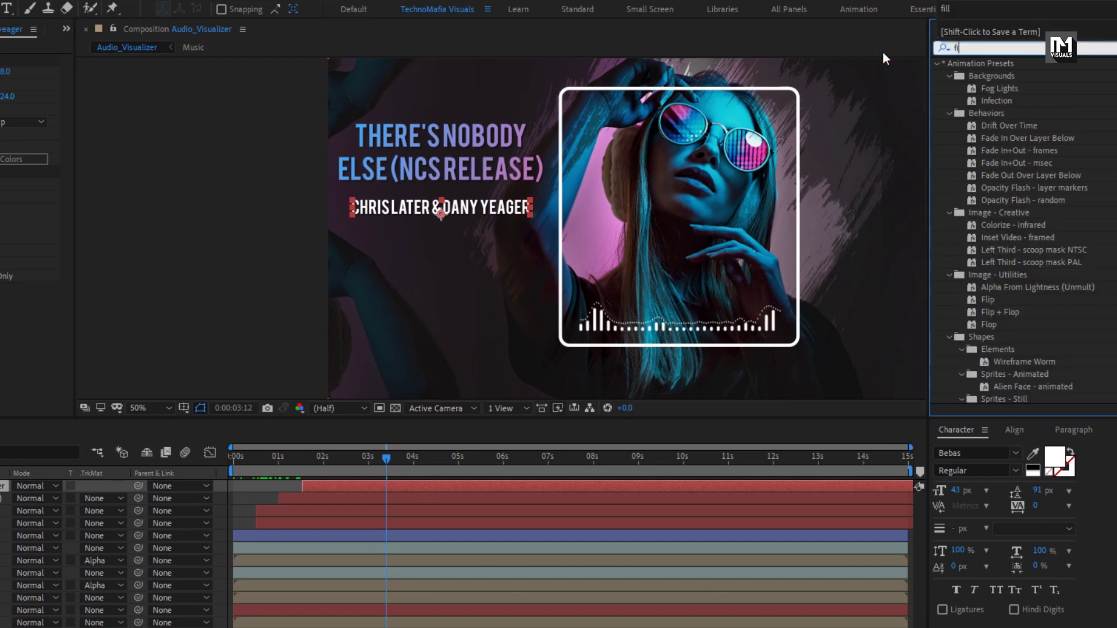
click(983, 139)
double_click(982, 139)
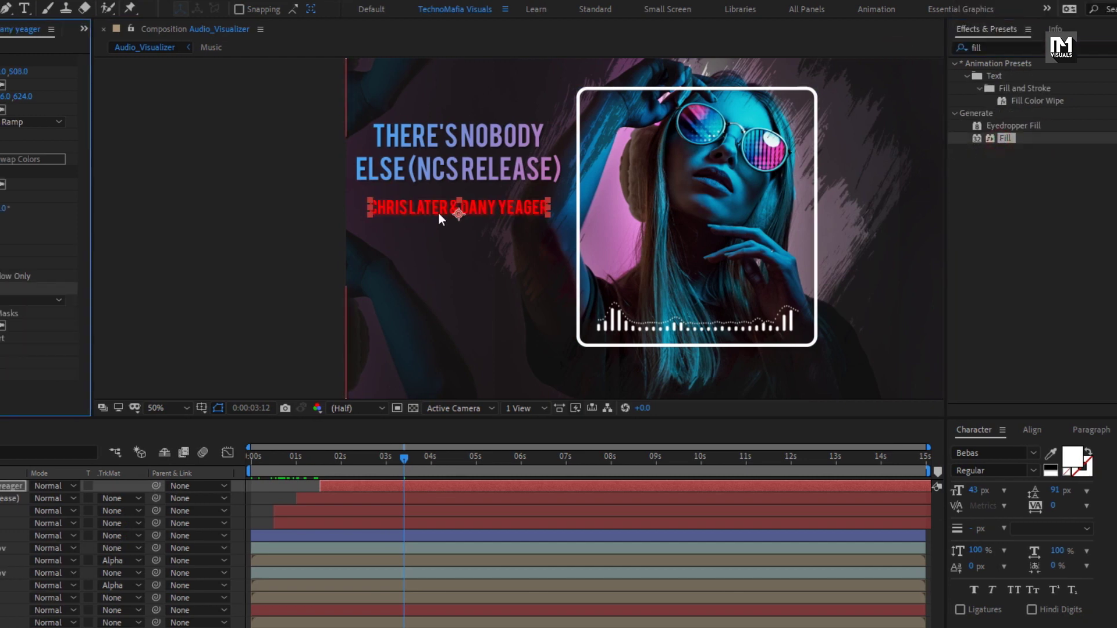
Step: Set the artist line's Fill color to pale pink and place its Drop Shadow below Fill in the effect order
click(151, 326)
drag(139, 224, 67, 223)
click(352, 214)
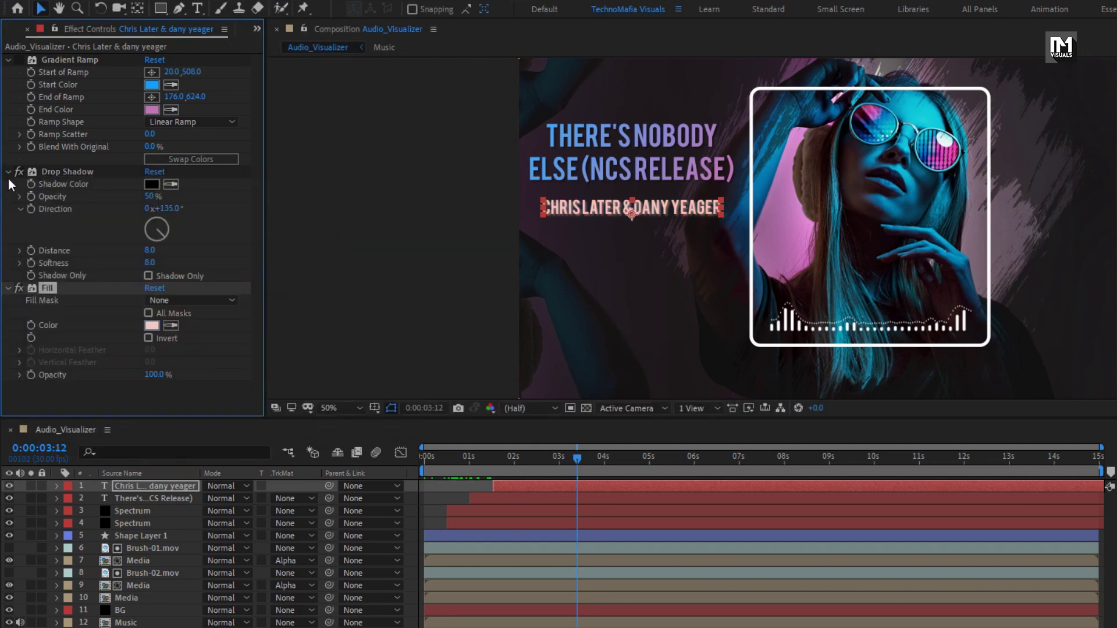
click(8, 171)
drag(67, 172, 64, 322)
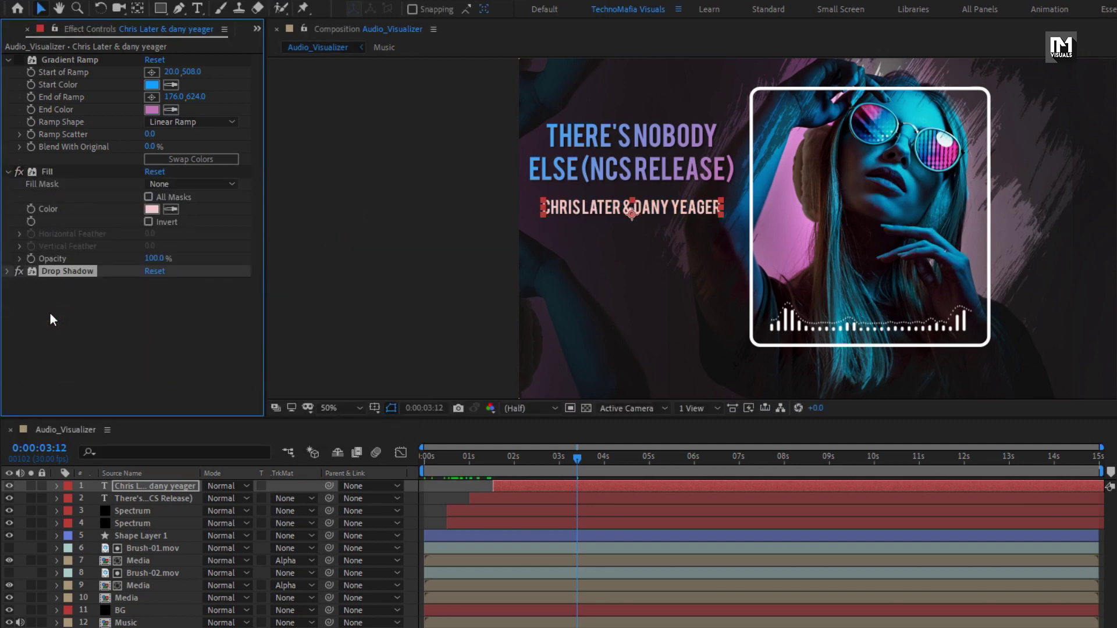
Step: Set the artist line's Fill color to white, FFFFFF, and fit the whole composition in the viewer
click(150, 209)
click(51, 231)
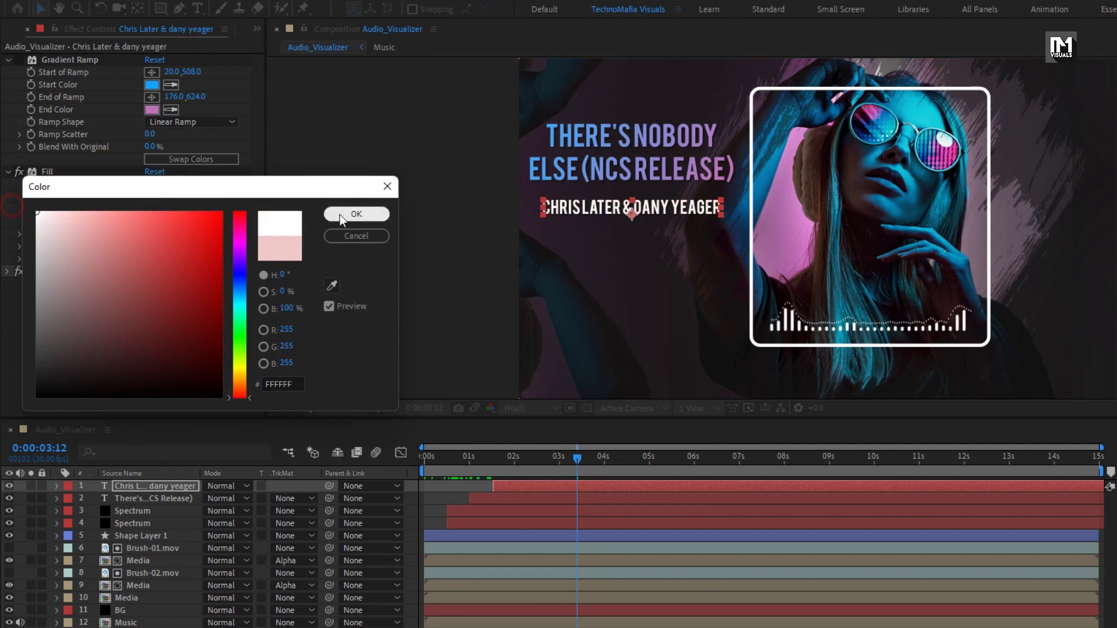
click(347, 216)
click(196, 626)
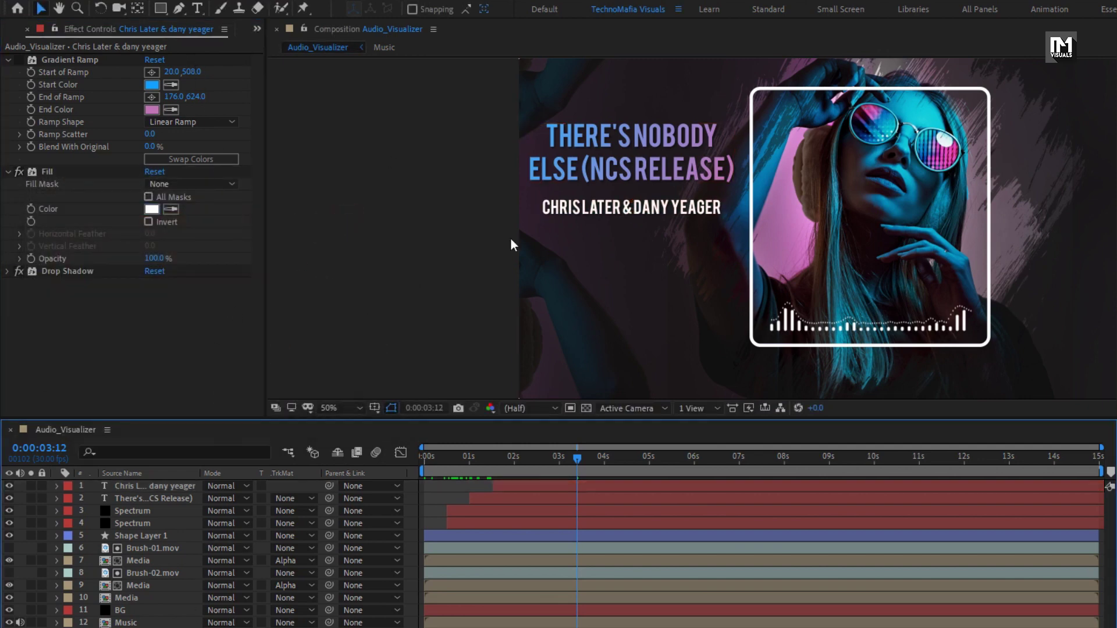
click(348, 406)
click(361, 435)
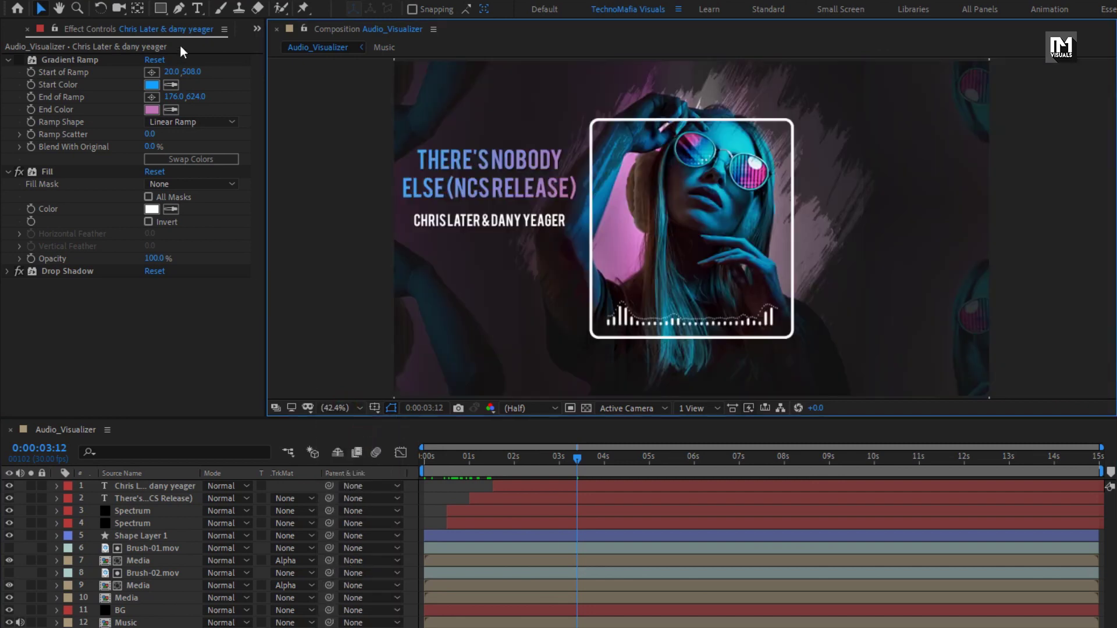
Step: Add a text layer reading 00:00 beneath the artist line and align it with that line's start
click(197, 8)
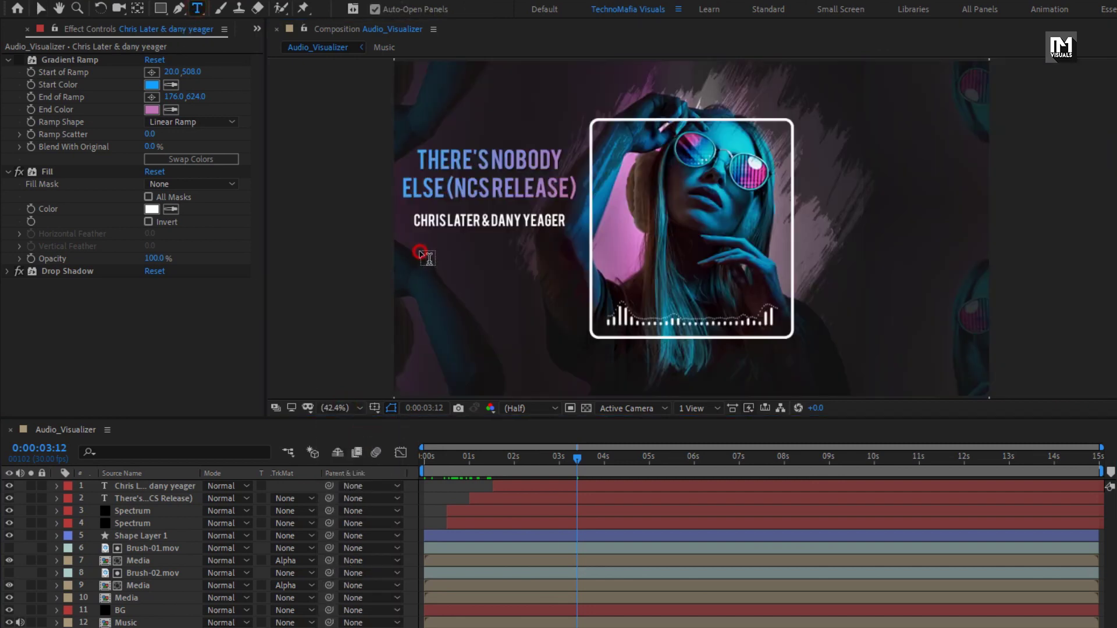
click(420, 252)
text(00)
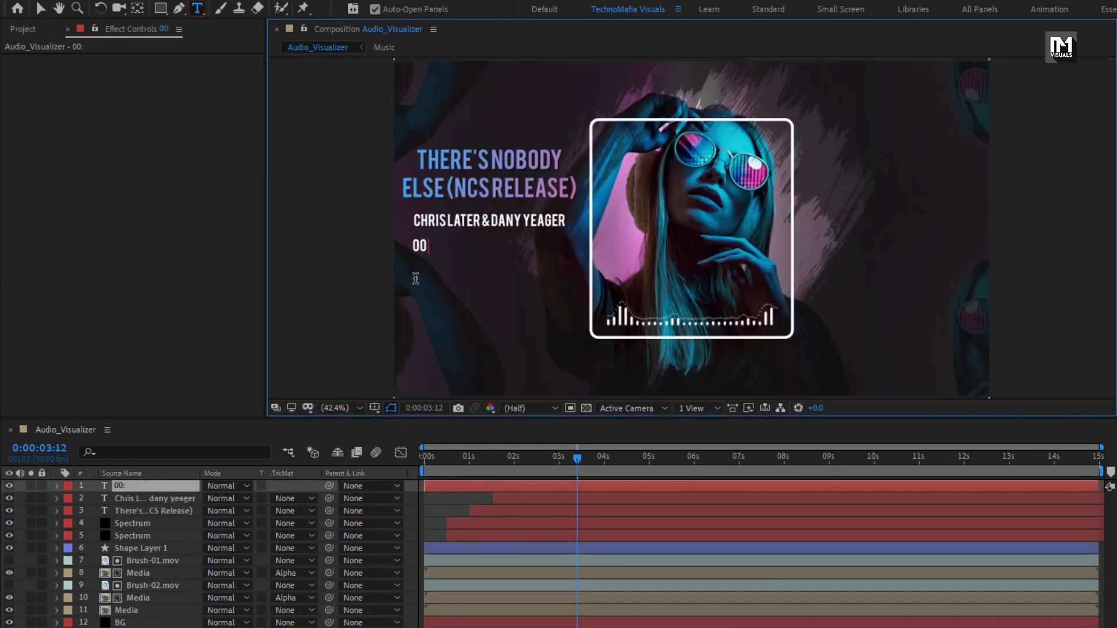
text(:00)
key(Escape)
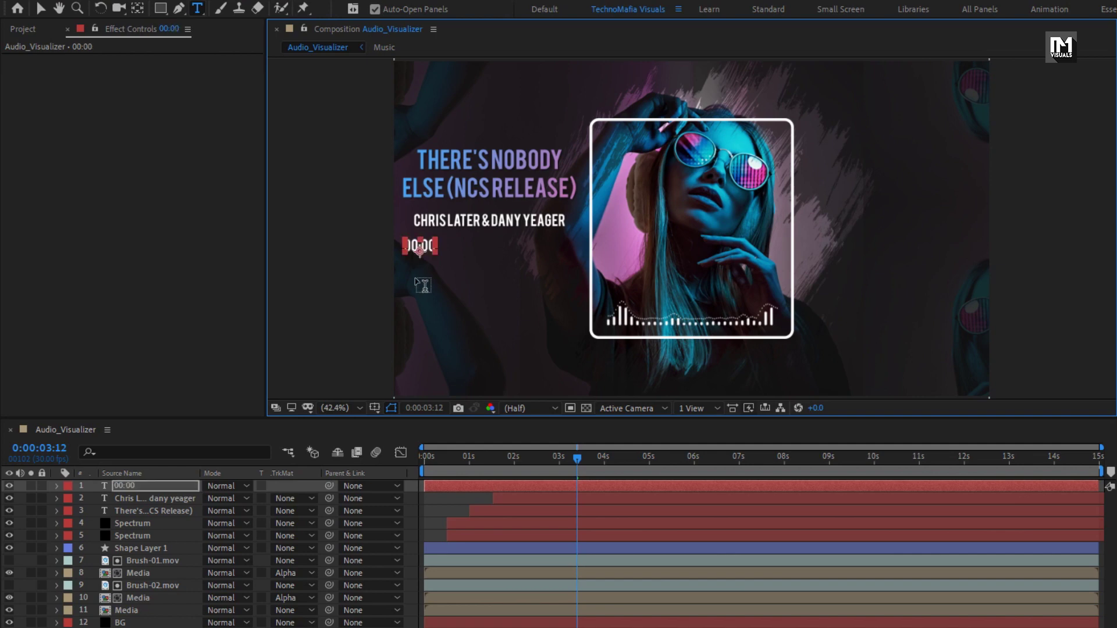
key(v)
drag(410, 244, 423, 249)
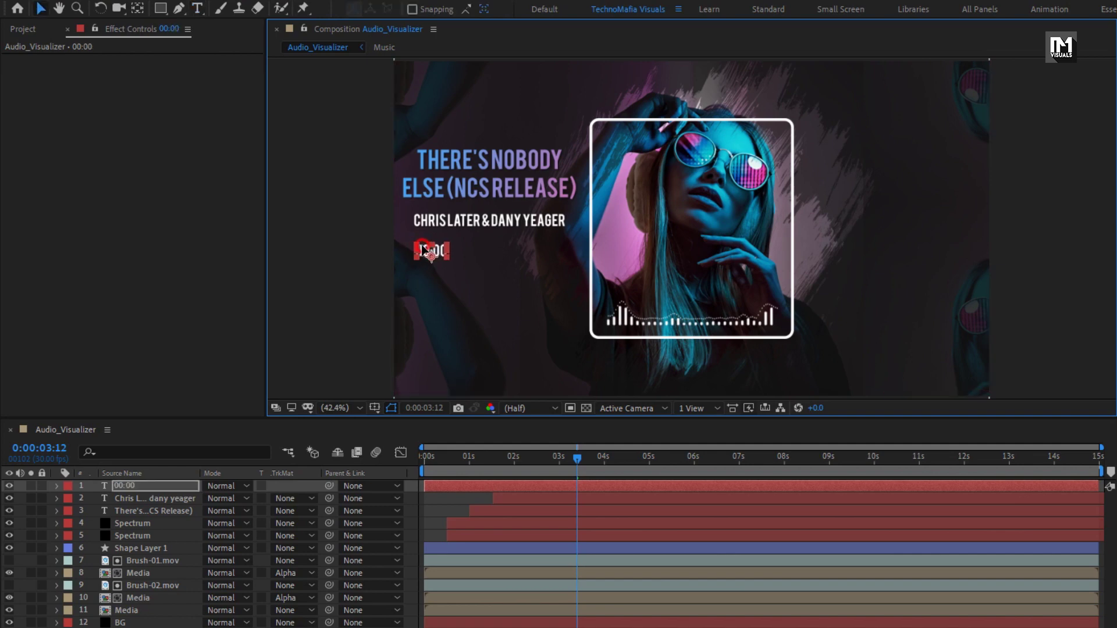
Step: Reveal the 00:00 layer's Source Text property, then copy the entire expression from the "time expression" Notepad file
click(143, 485)
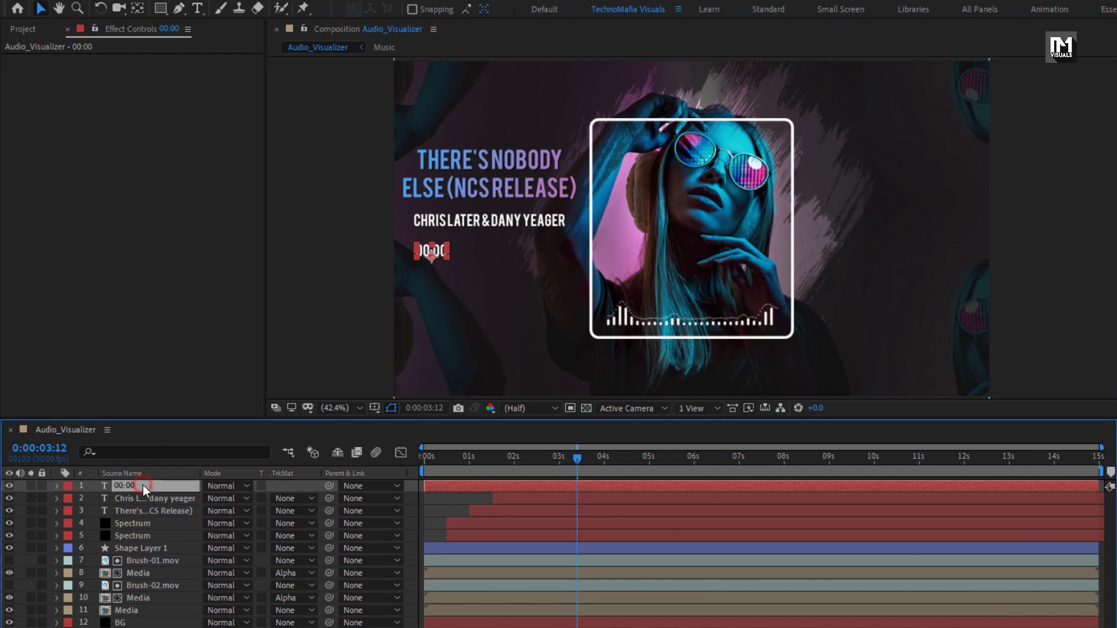
click(57, 487)
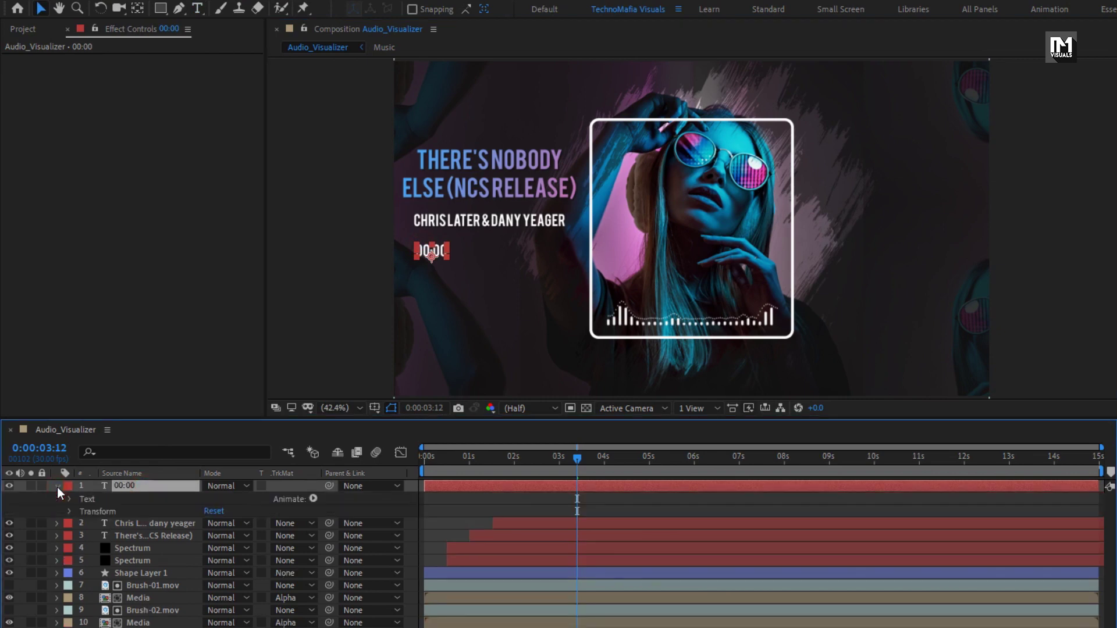
click(69, 499)
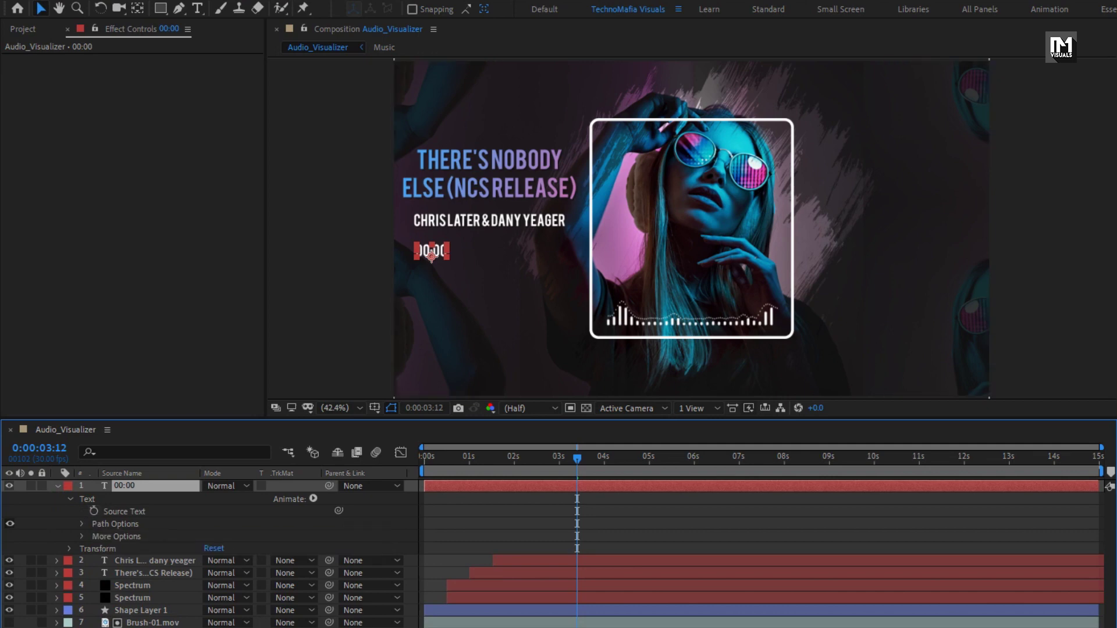
key(alt+Tab)
key(ctrl+a)
key(ctrl+c)
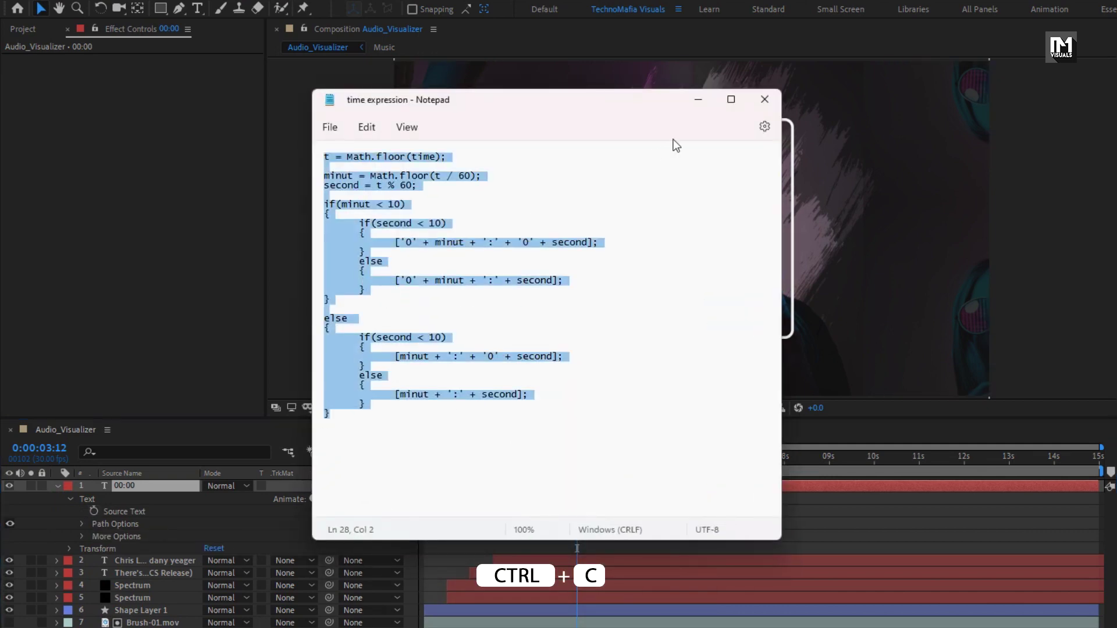
click(698, 99)
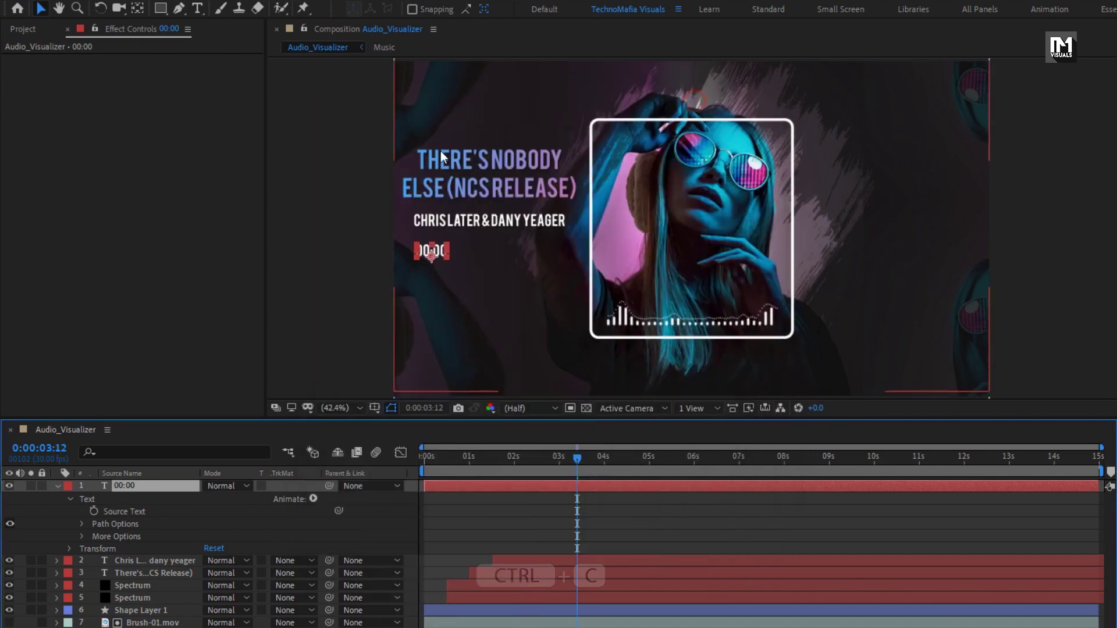
Step: Paste the copied time expression onto the 00:00 layer's Source Text and check the counter up to 0:00:08:27
alt+click(94, 511)
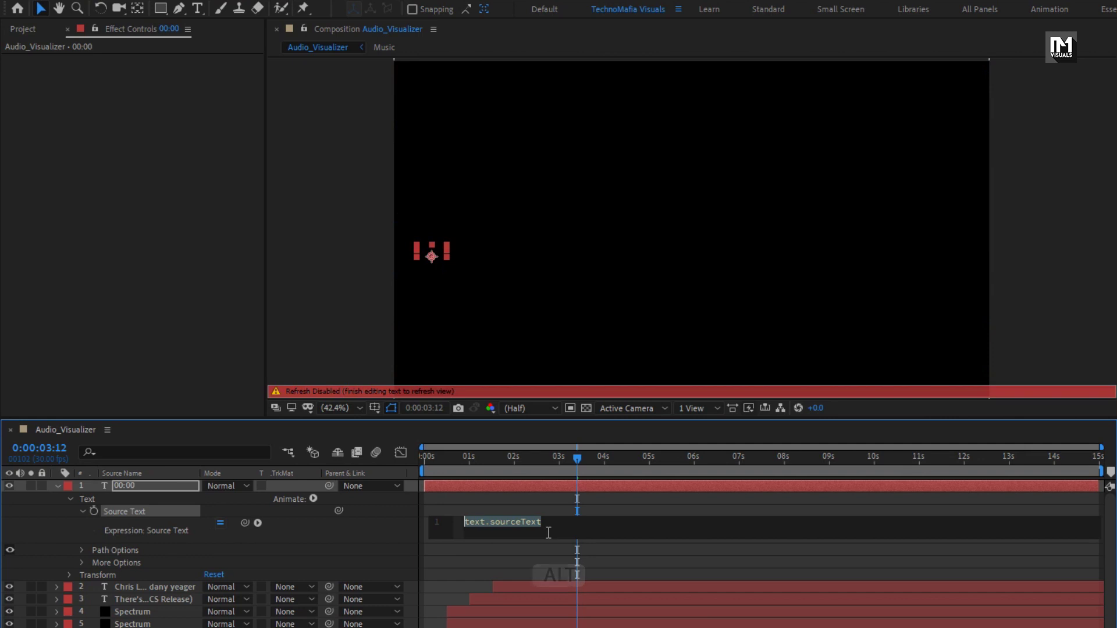
key(ctrl+v)
key(ctrl+v)
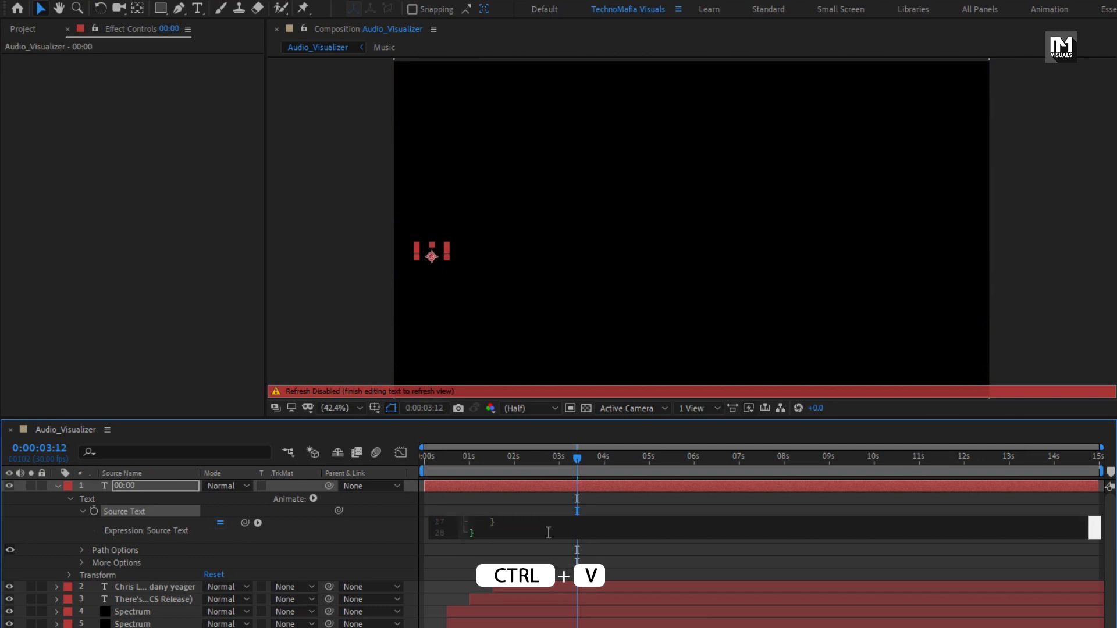
key(KP_Enter)
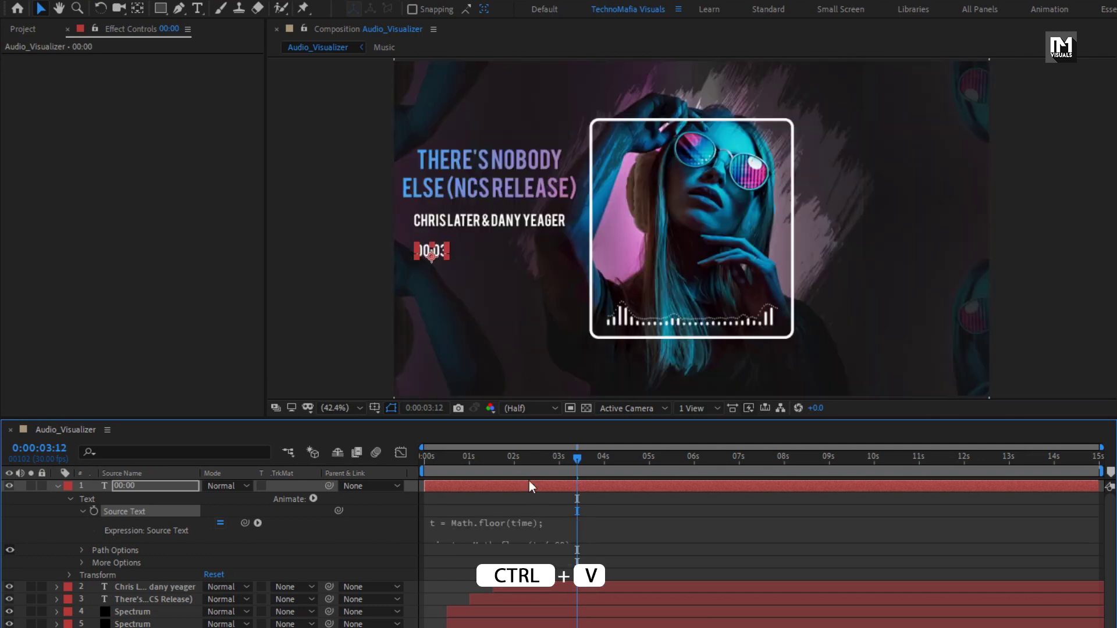
drag(526, 456, 825, 452)
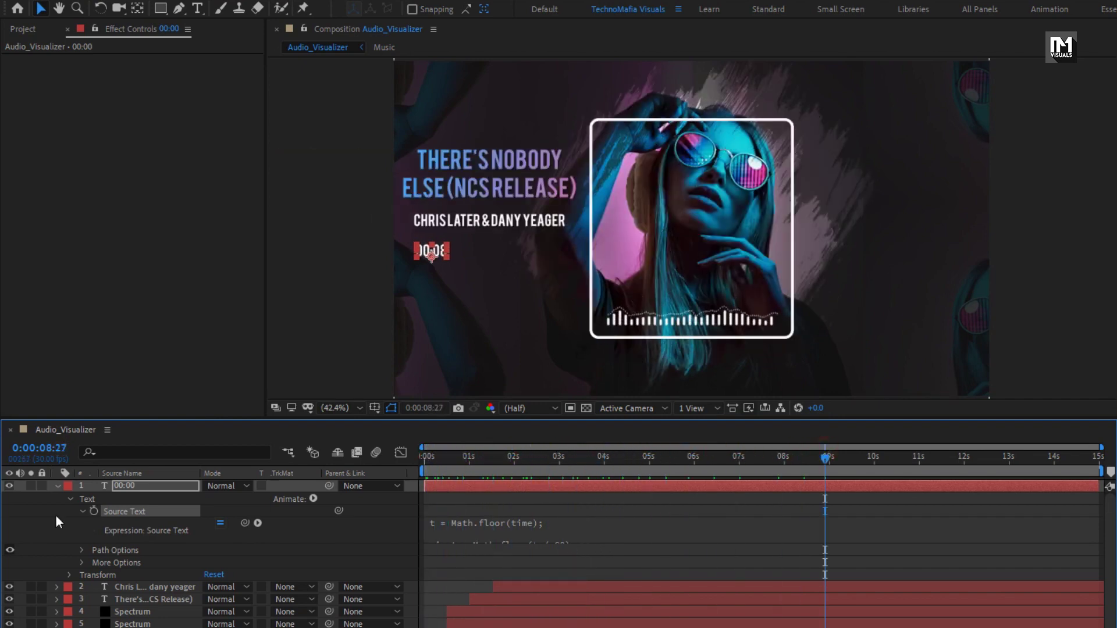
click(56, 488)
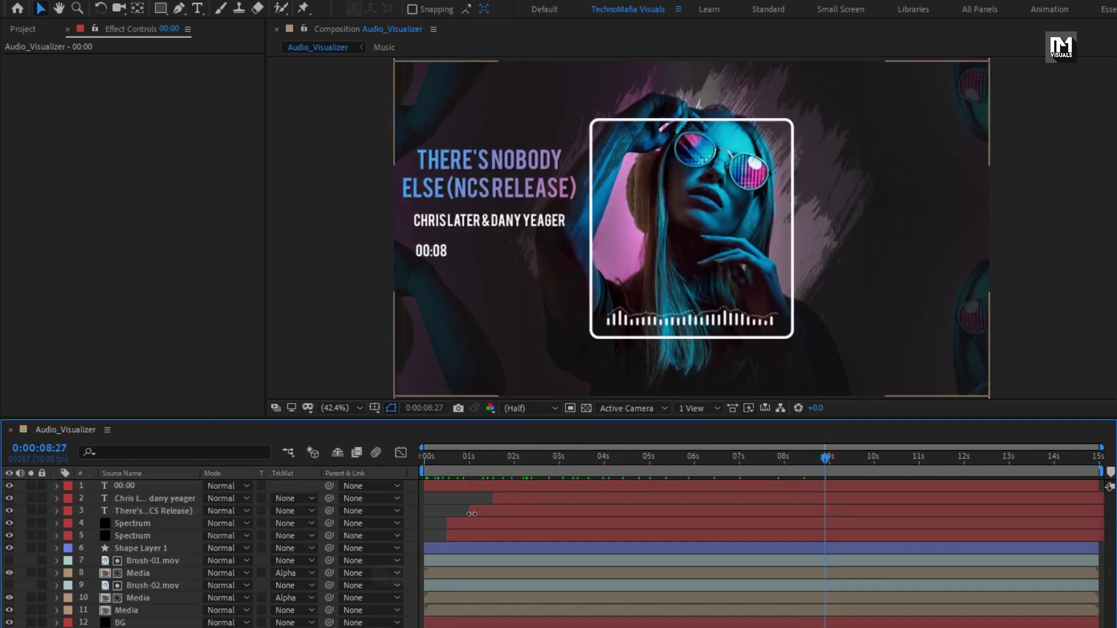
Step: Keyframe the timer's Opacity from fully transparent at 0:00:00:00 to 100% at 0:00:01:00, and preview the fade up to 0:00:03:00
key(t)
drag(431, 458, 418, 459)
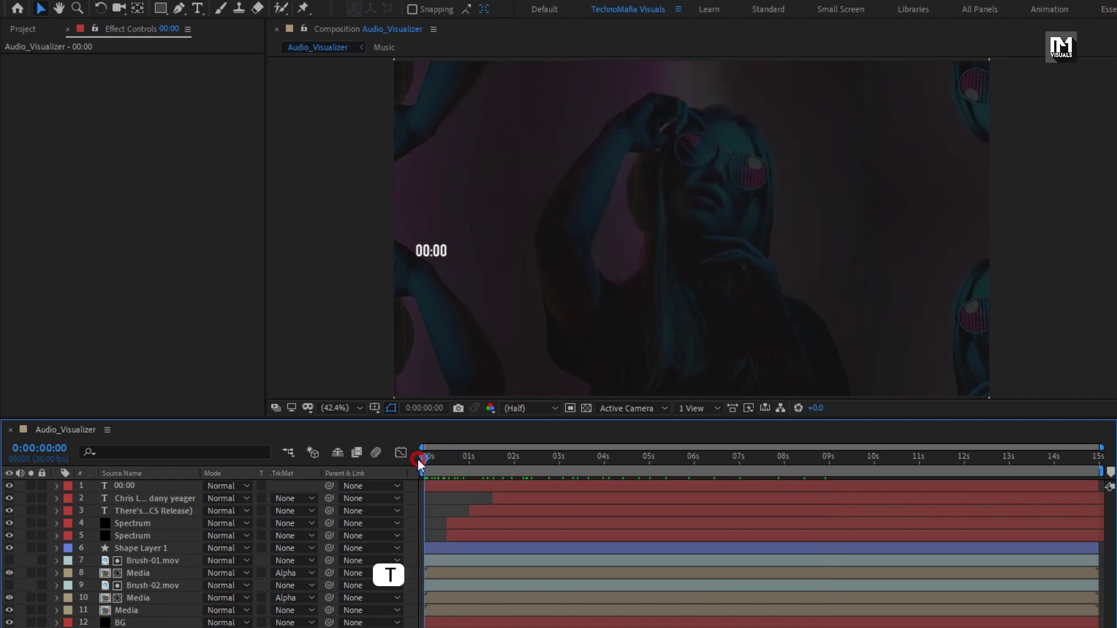
click(151, 484)
key(t)
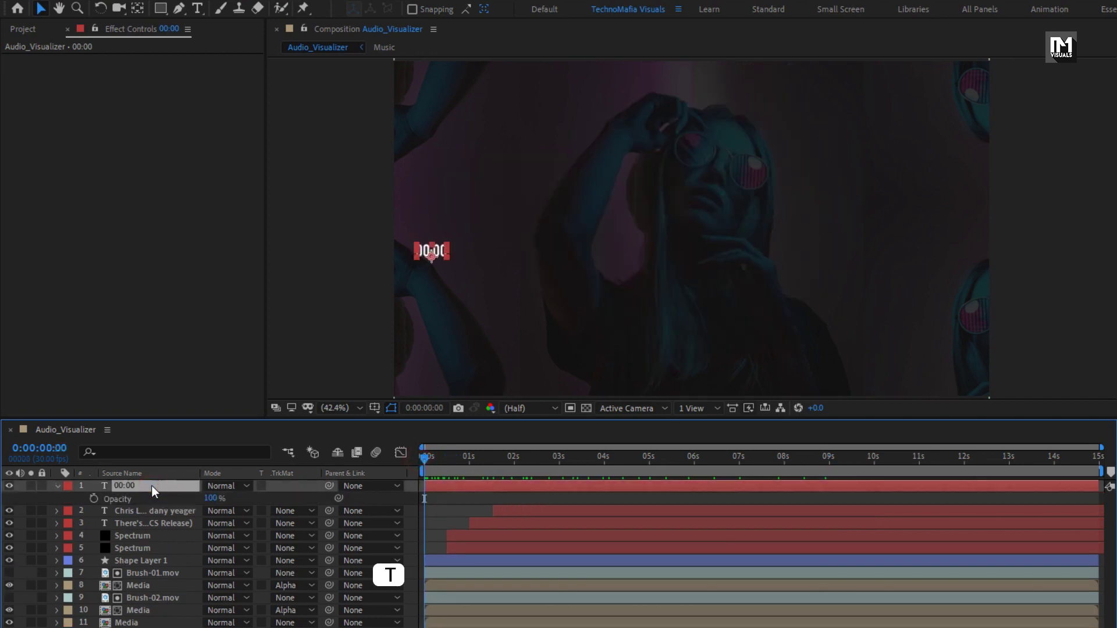
click(470, 459)
click(94, 498)
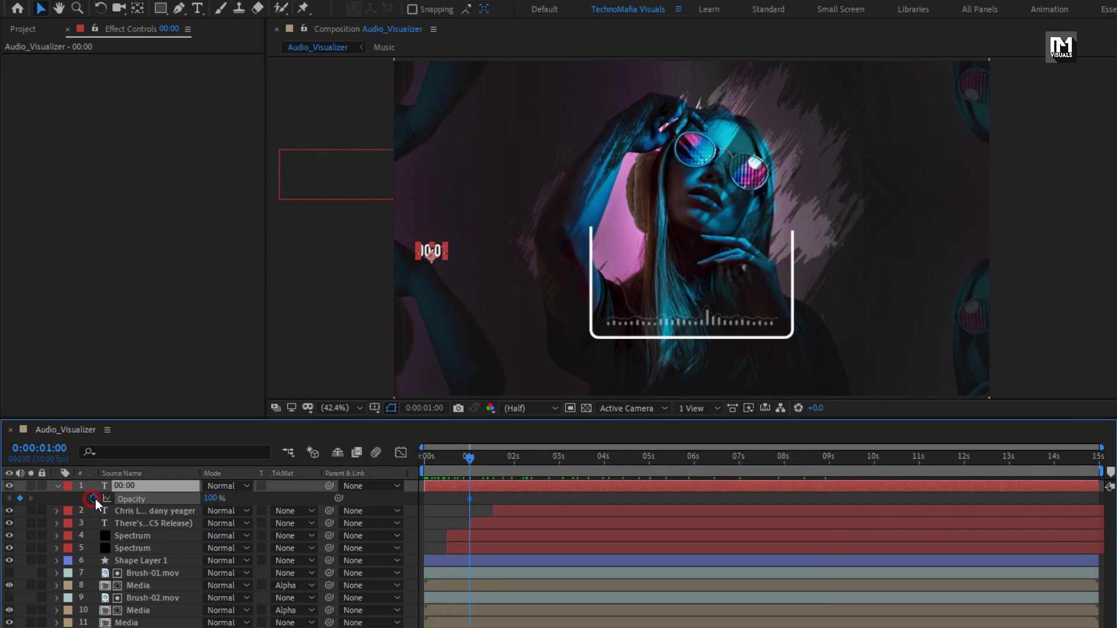
click(426, 460)
drag(208, 499, 38, 496)
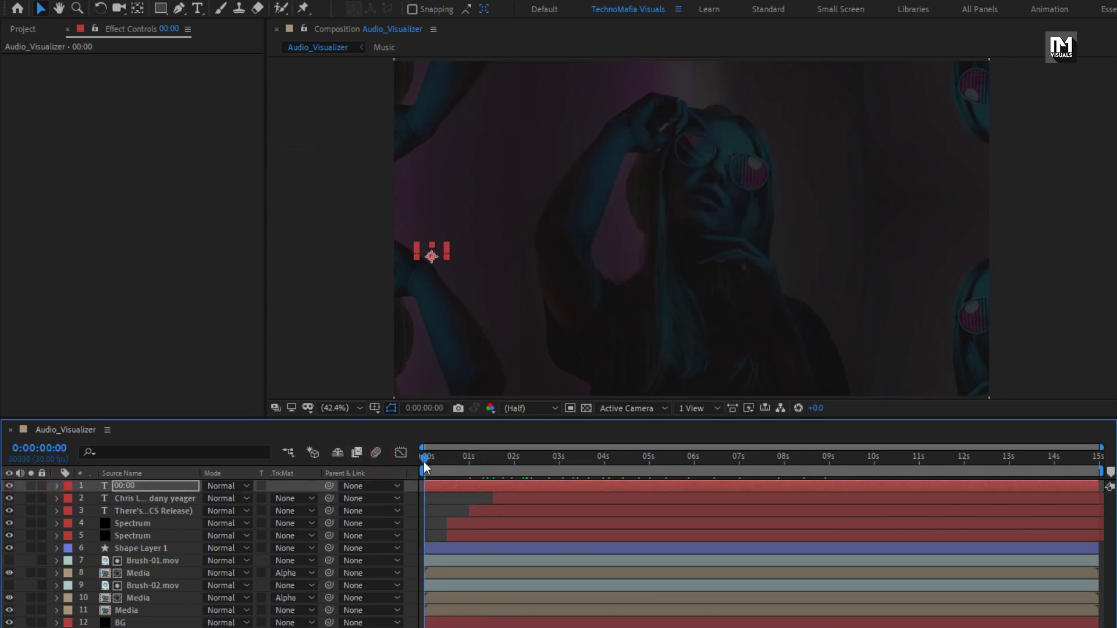
drag(424, 459, 559, 458)
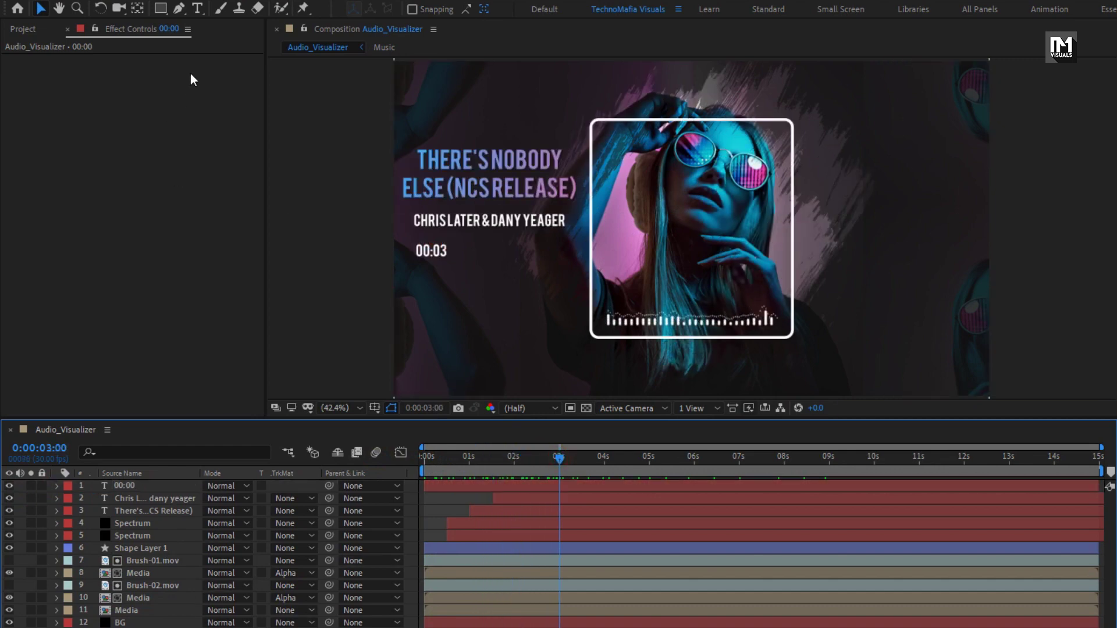
Step: Draw a straight horizontal line with the Pen tool below the timer, spanning the artist line's width, with a 9 px white stroke
click(180, 13)
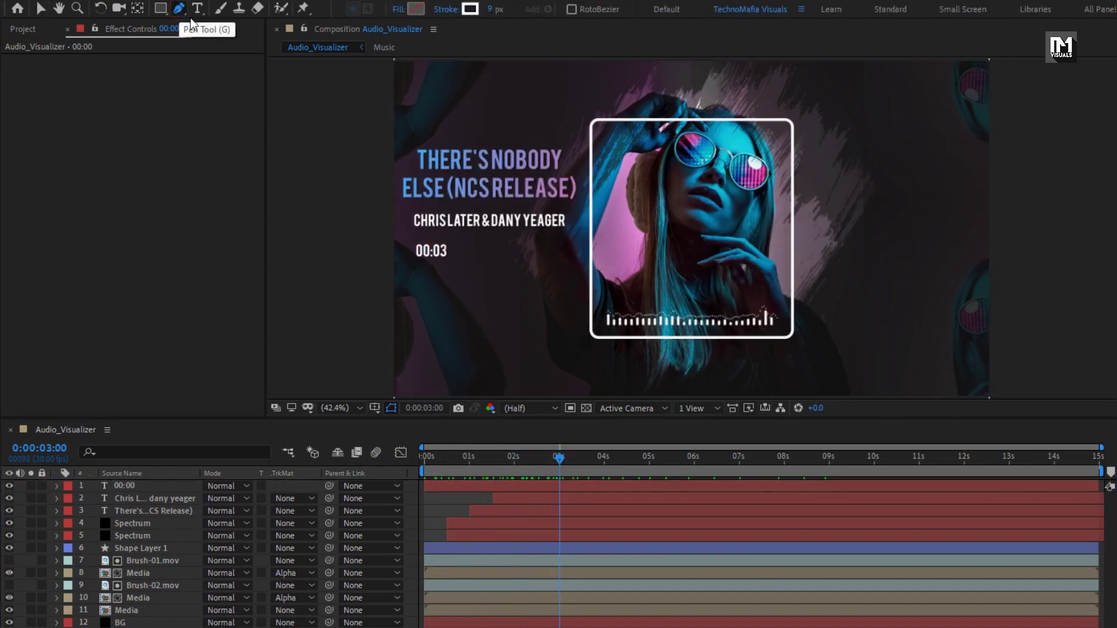
key(period)
key(slash)
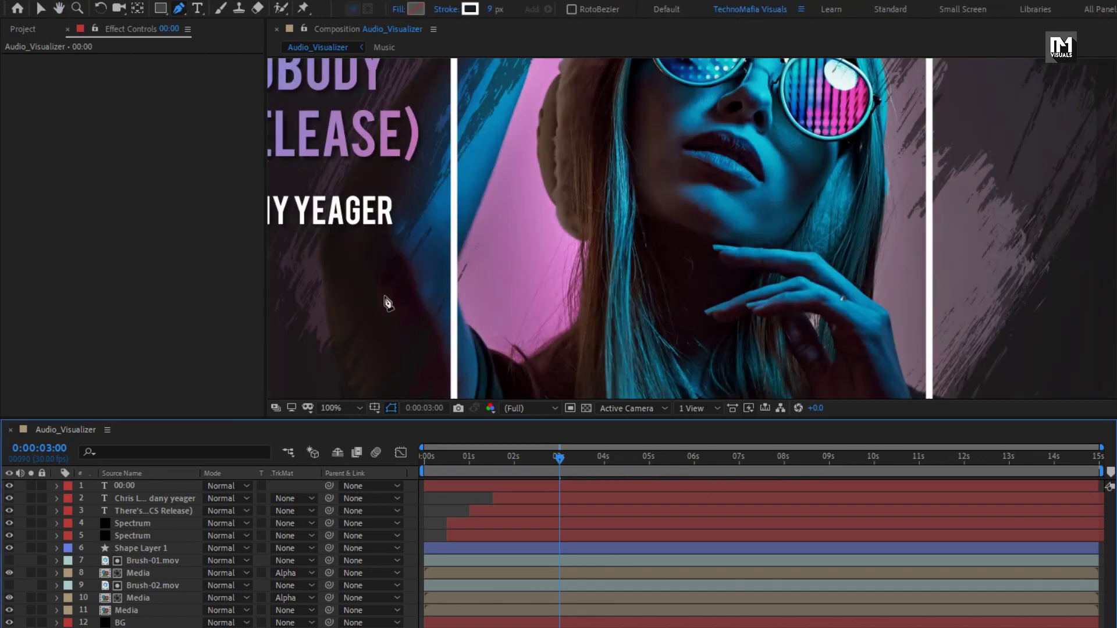
scroll(387, 302, left, 5)
scroll(387, 302, down, 3)
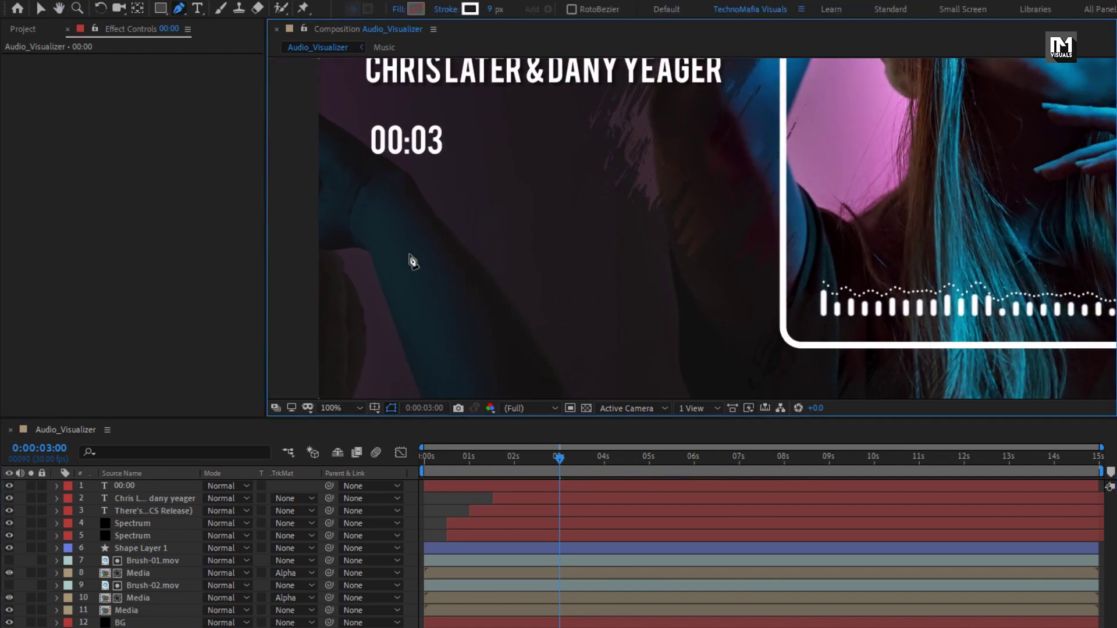
click(376, 240)
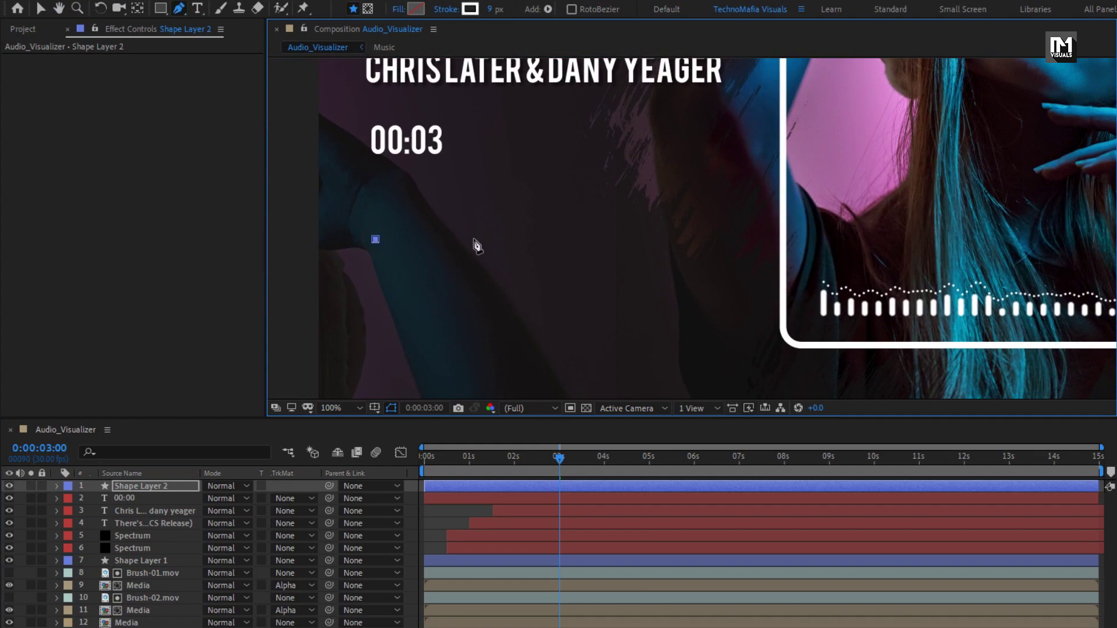
click(721, 239)
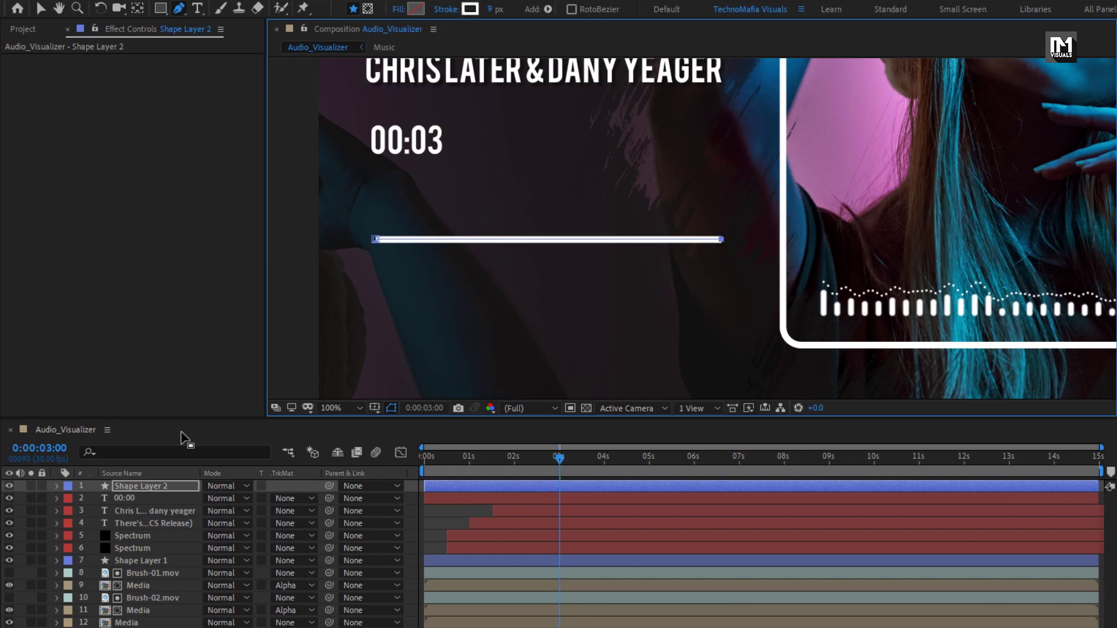
Step: Set the Line Cap of the new line's stroke to Round Cap and hide the shape path outlines in the viewer
click(133, 487)
click(56, 486)
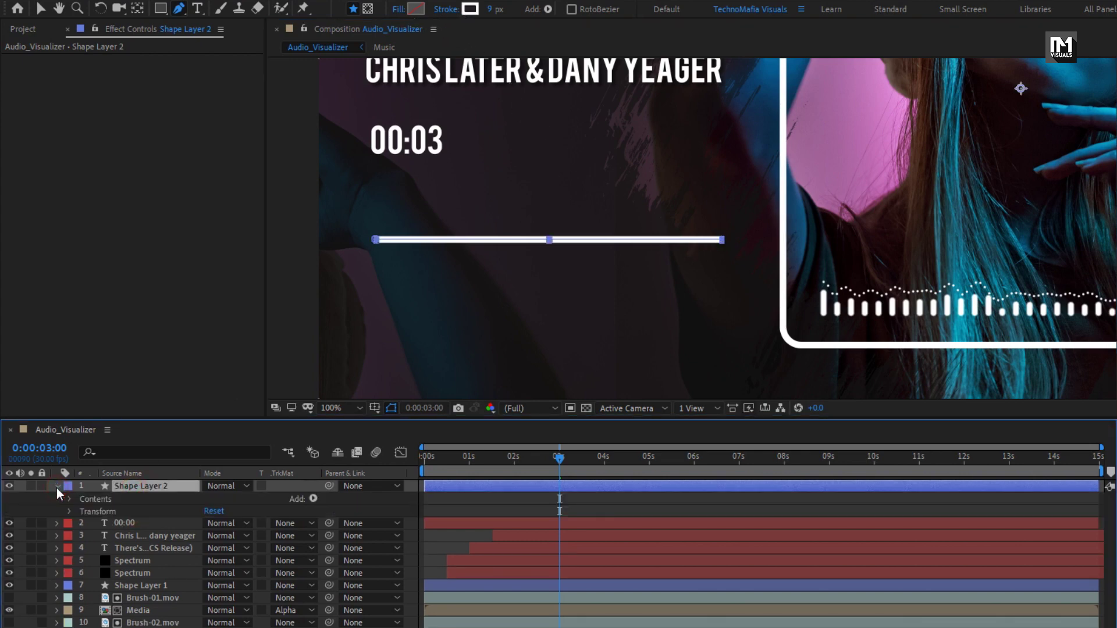
click(69, 499)
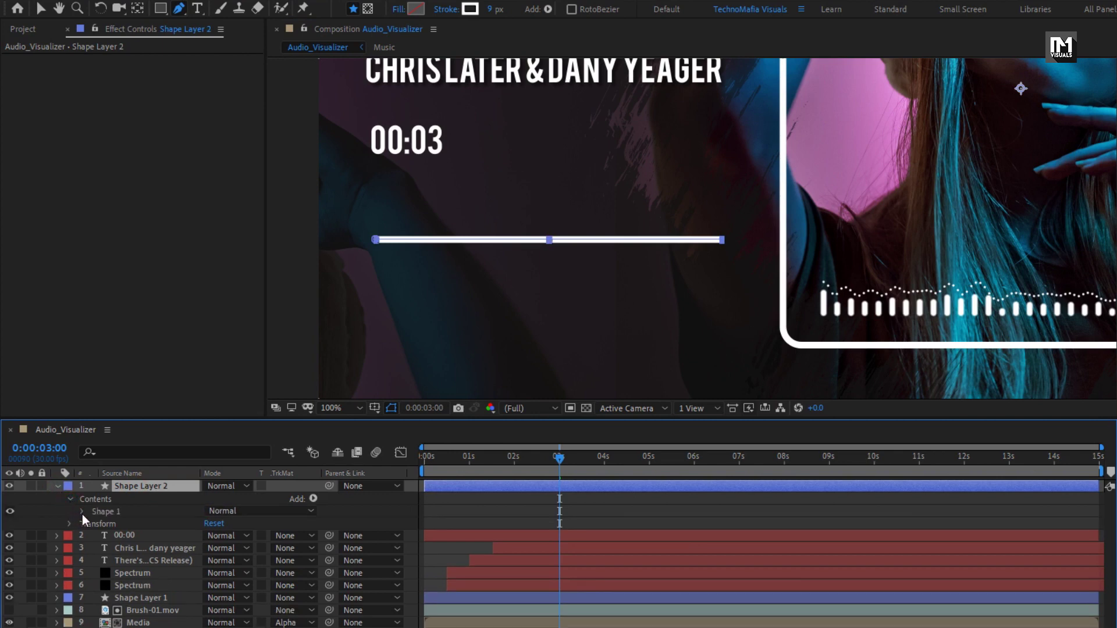
click(83, 512)
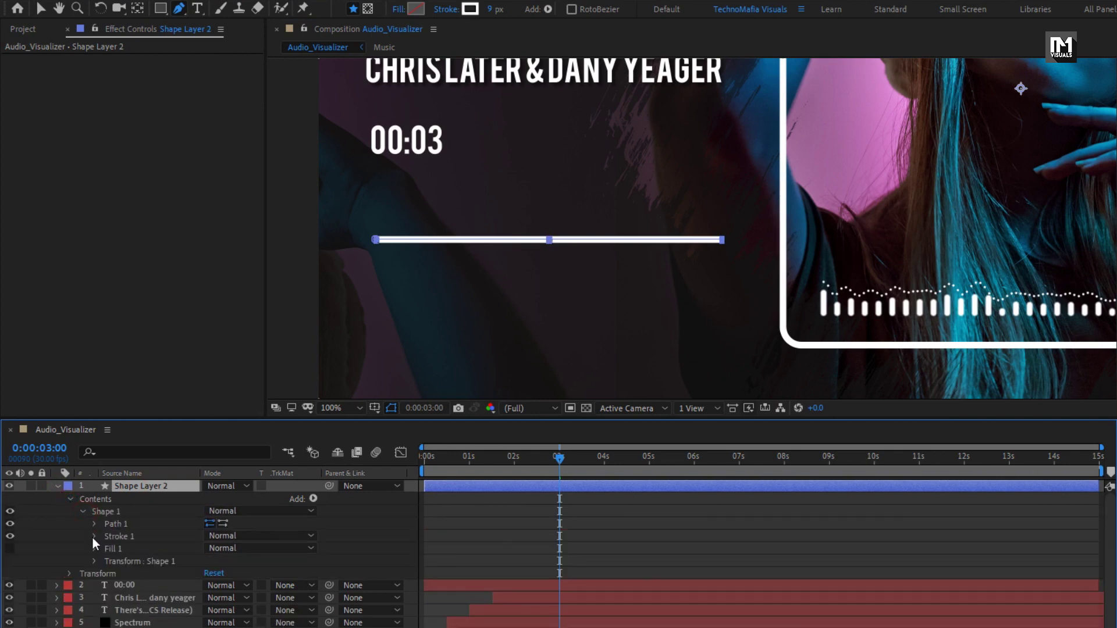
click(94, 536)
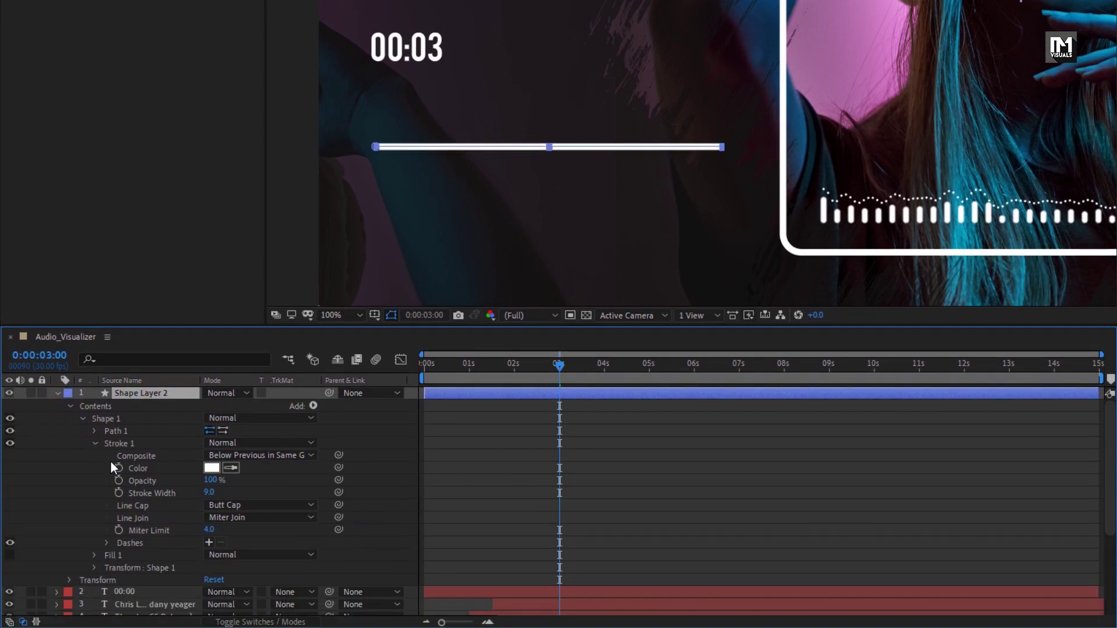
click(264, 509)
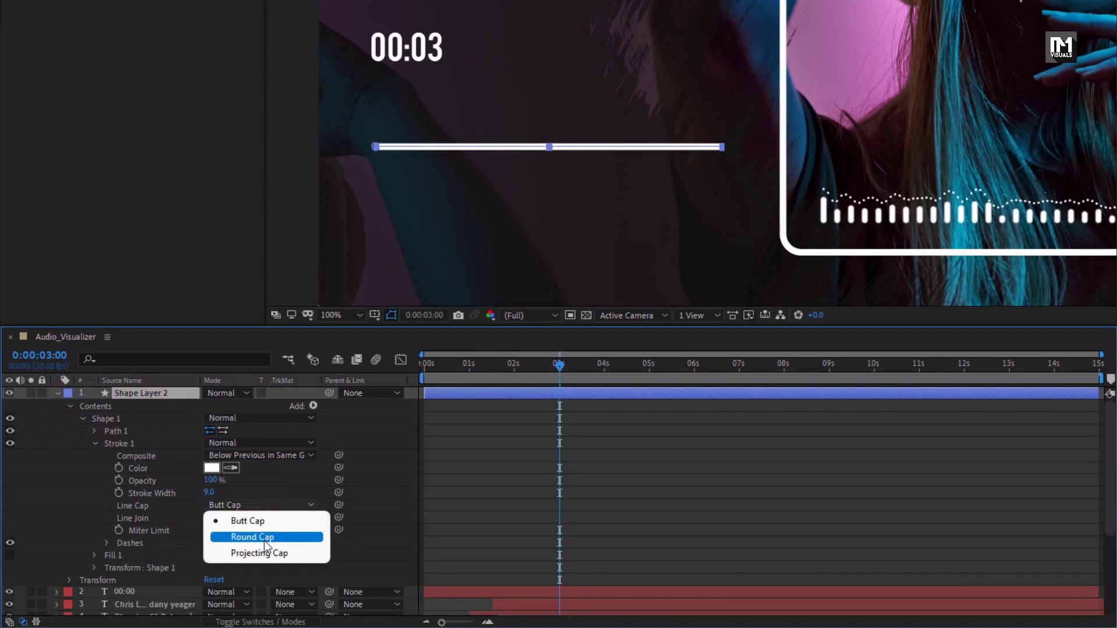
click(264, 540)
click(78, 504)
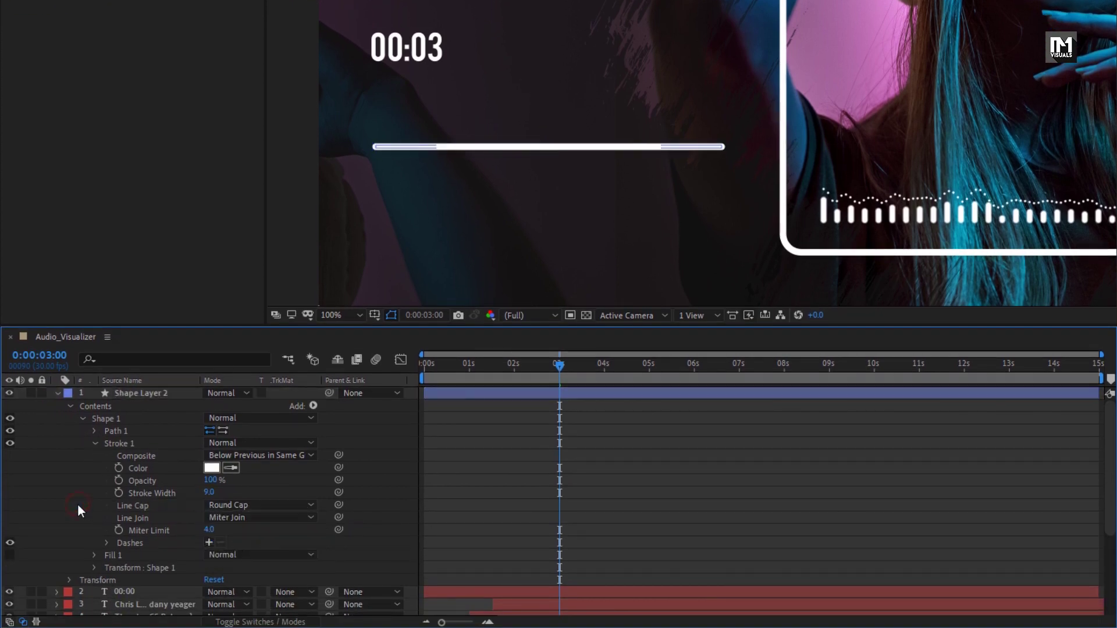
click(391, 315)
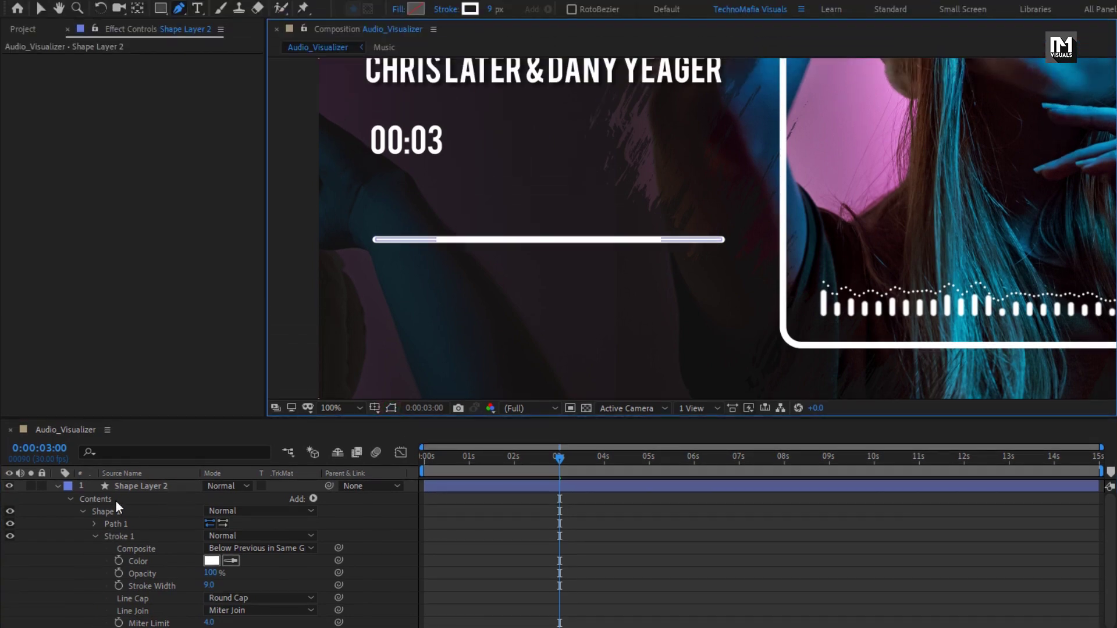
click(141, 394)
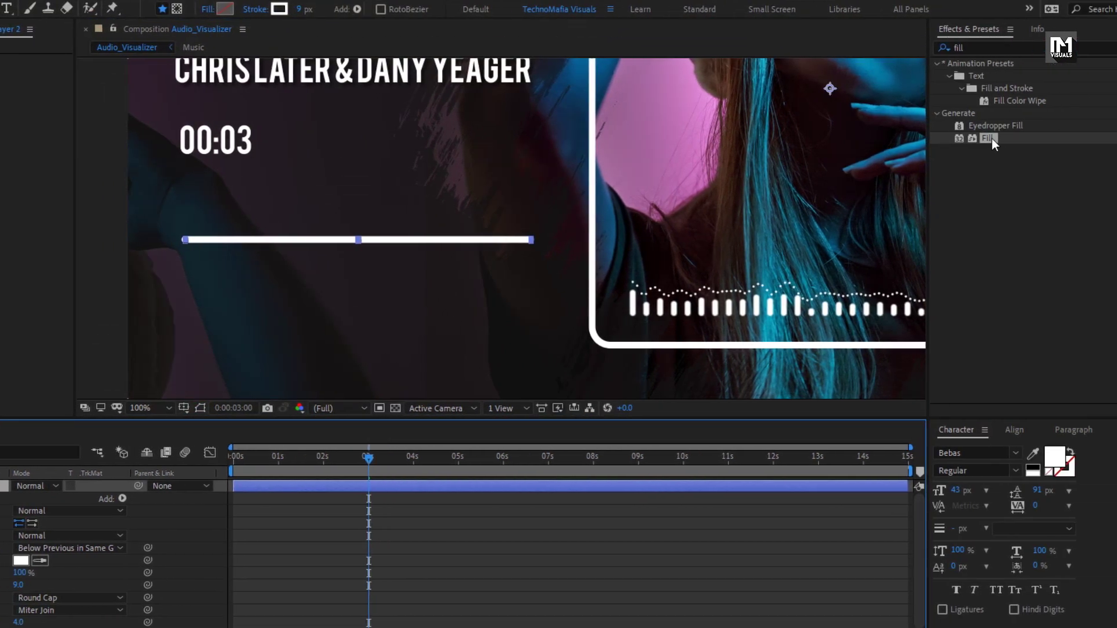
Step: Apply the Fill effect to the new line's layer and set its color to black, 000000
double_click(1040, 138)
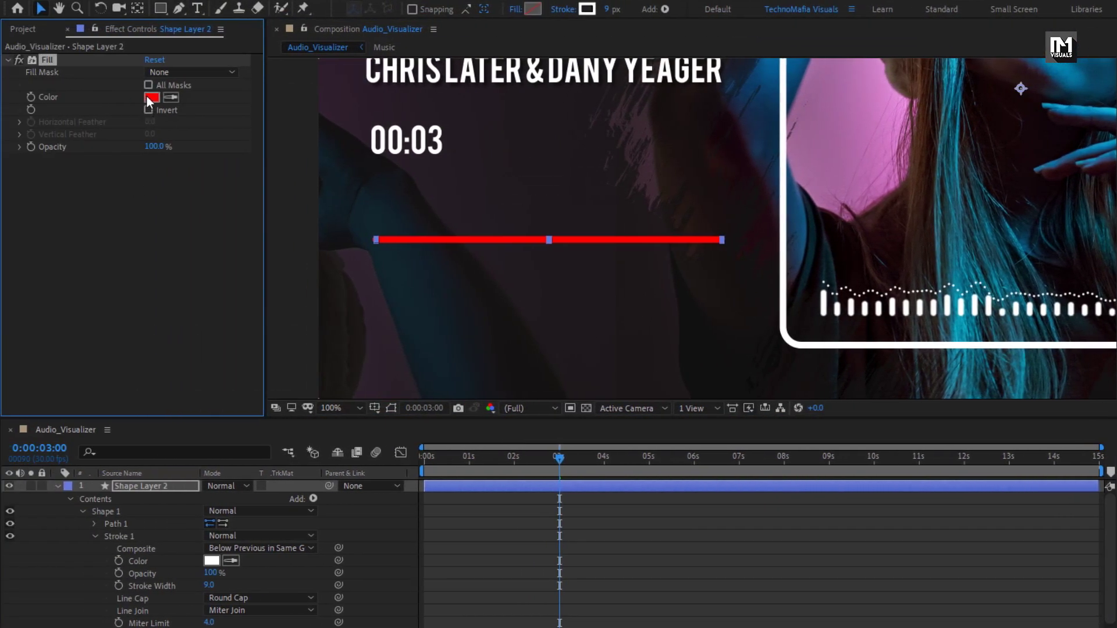
click(151, 97)
text(000000)
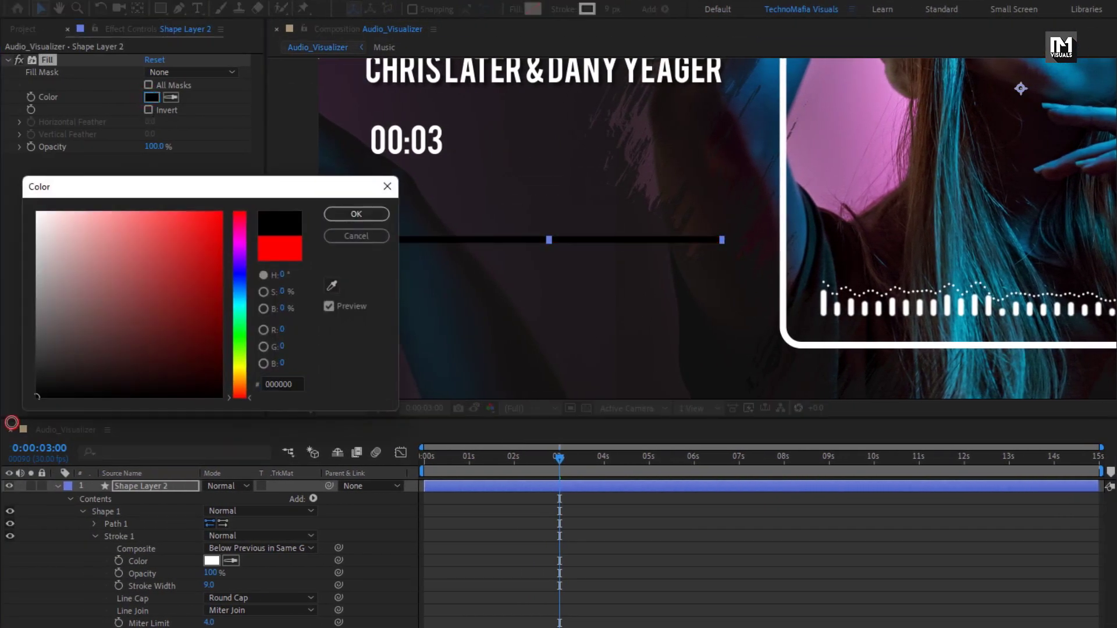
click(344, 214)
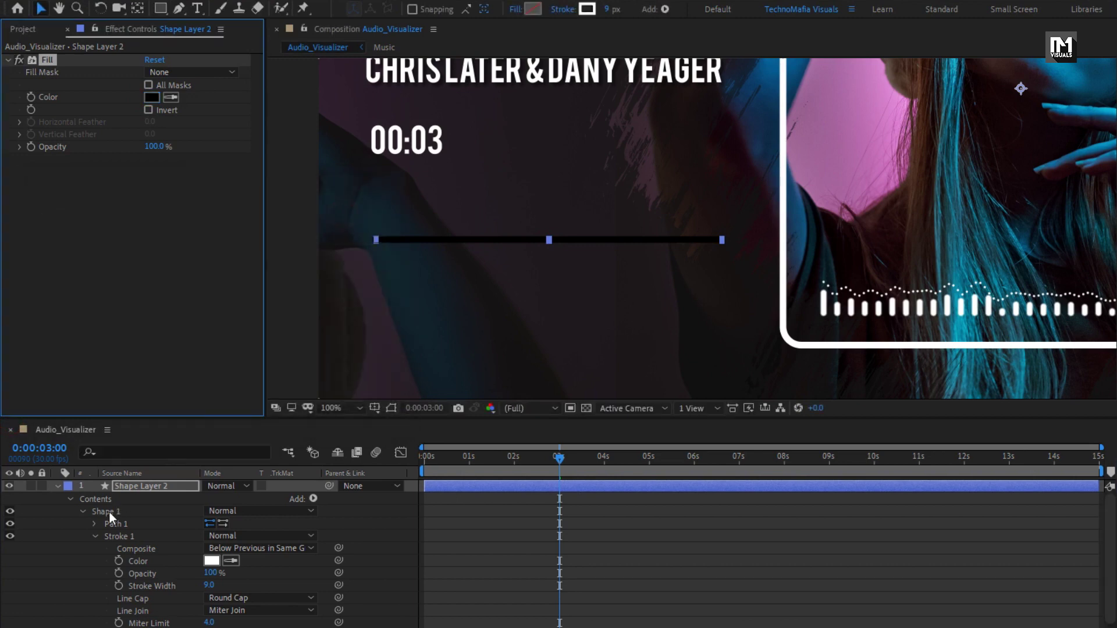
Step: Keyframe the black line's Opacity from fully transparent at 0:00:00:00 to 100% at 0:00:01:00
click(57, 485)
key(t)
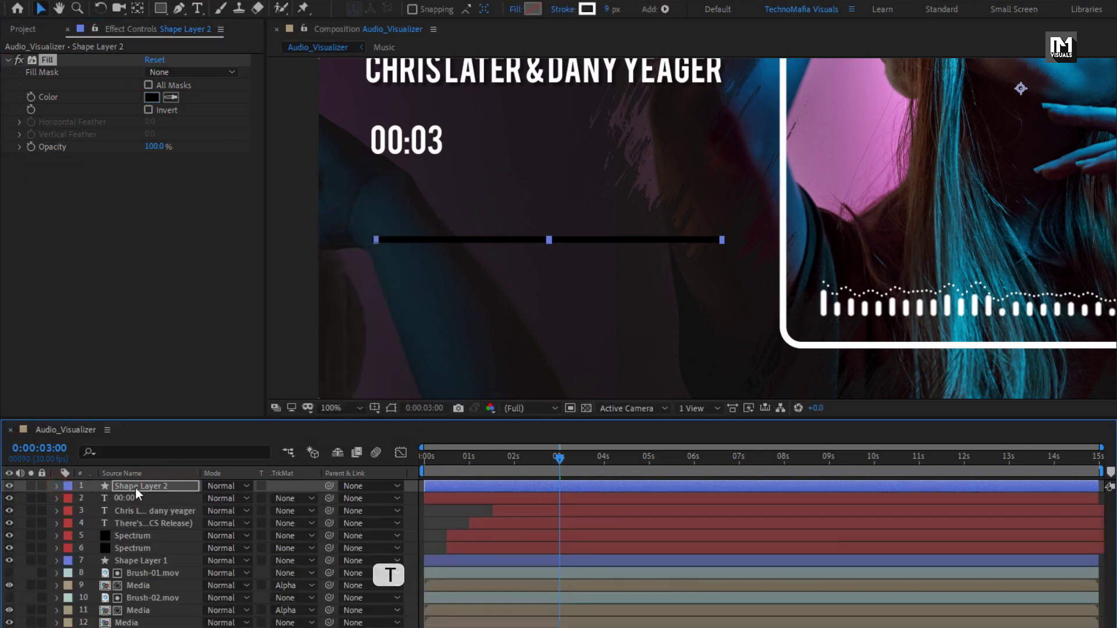
click(135, 487)
key(t)
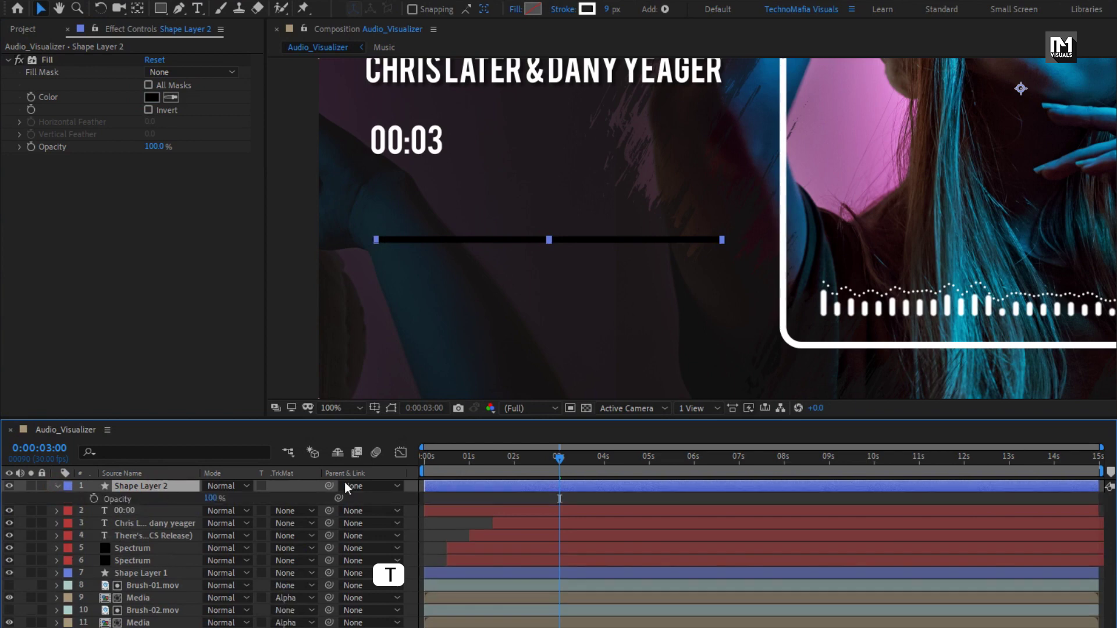
click(466, 460)
drag(466, 460, 469, 459)
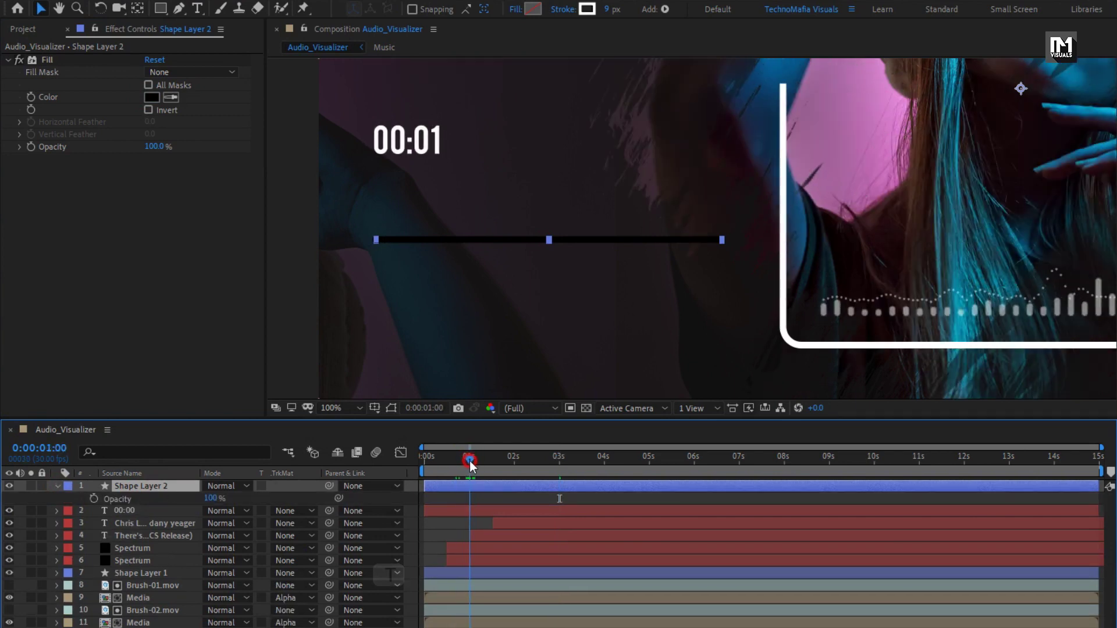
click(93, 498)
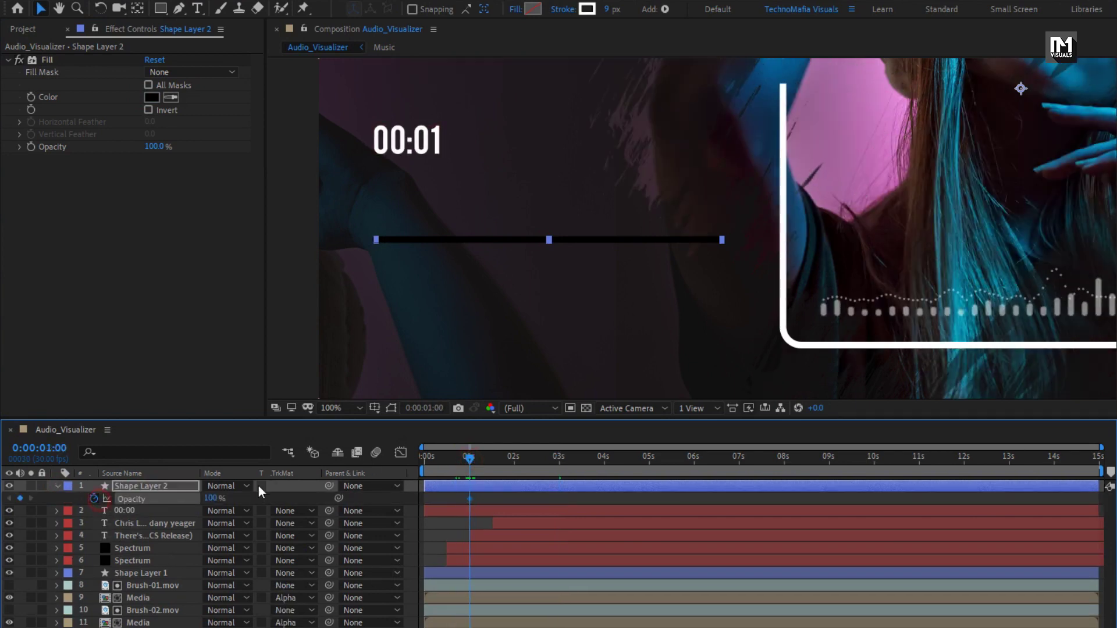
key(Home)
drag(210, 498, 52, 496)
click(58, 486)
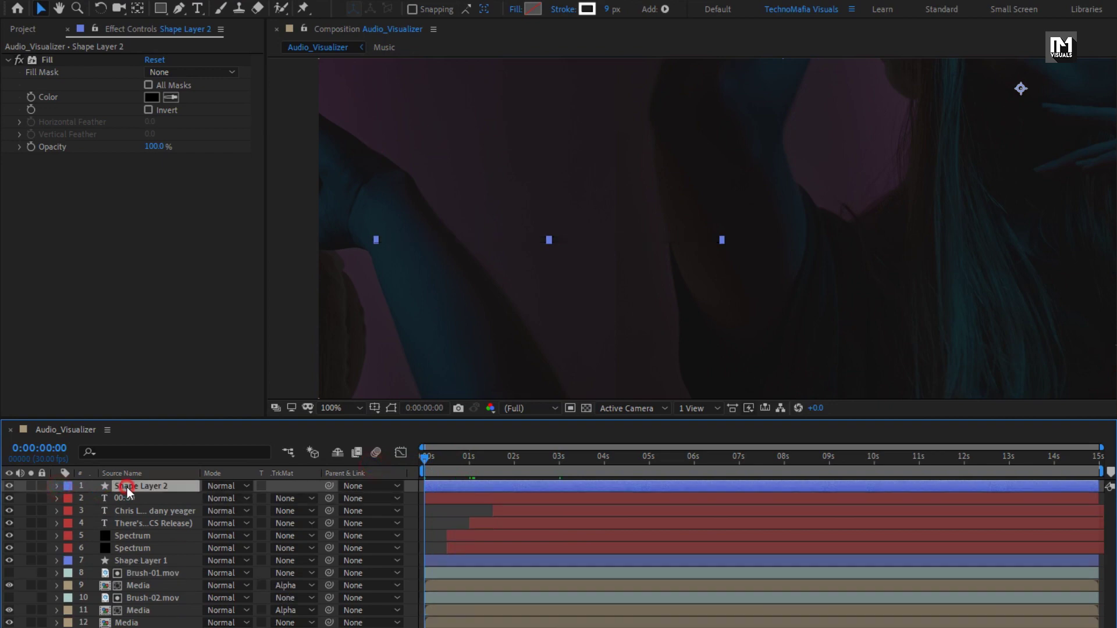
Step: Duplicate the black line's layer and set the copy's Fill color to the pink sampled from the photo background
click(459, 460)
drag(464, 462, 478, 459)
key(ctrl+d)
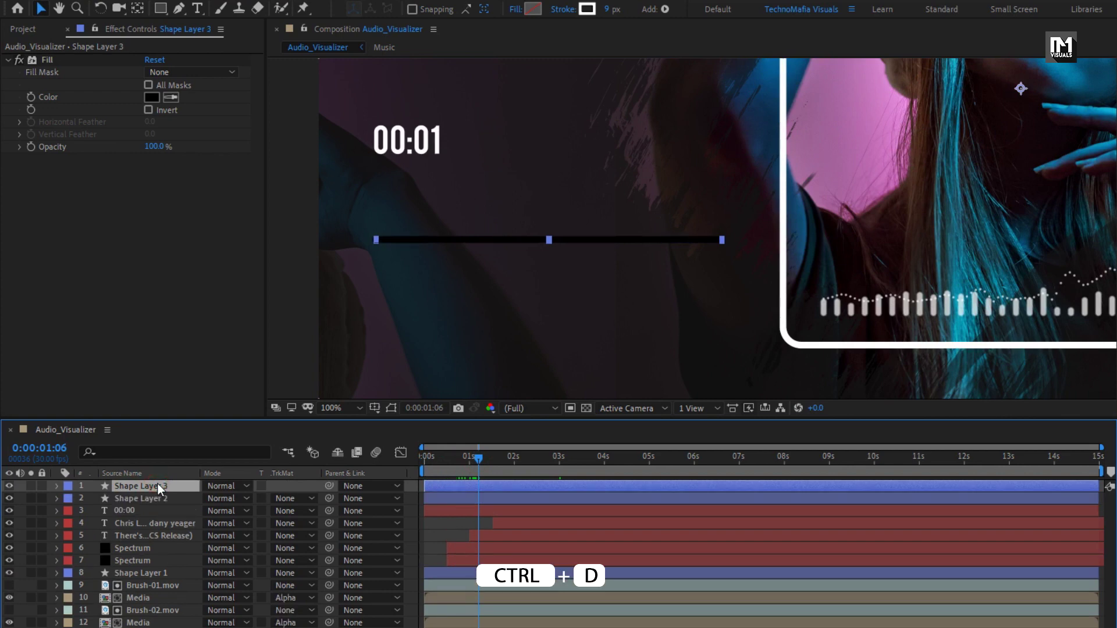
click(171, 97)
click(886, 93)
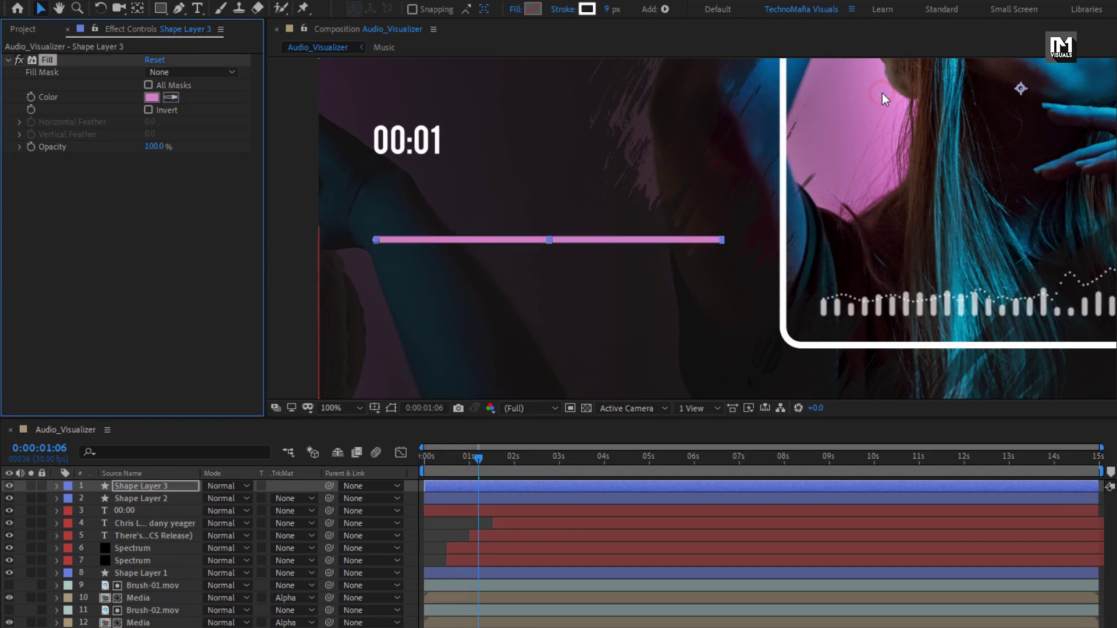
Step: Add Trim Paths to the pink line's shape layer
click(146, 486)
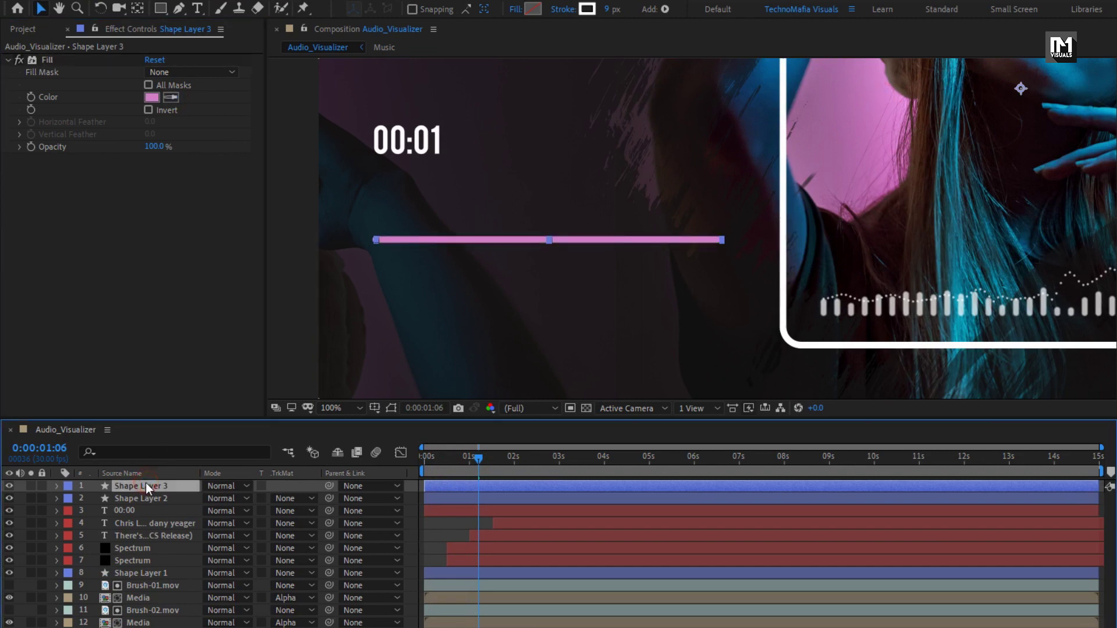
click(56, 486)
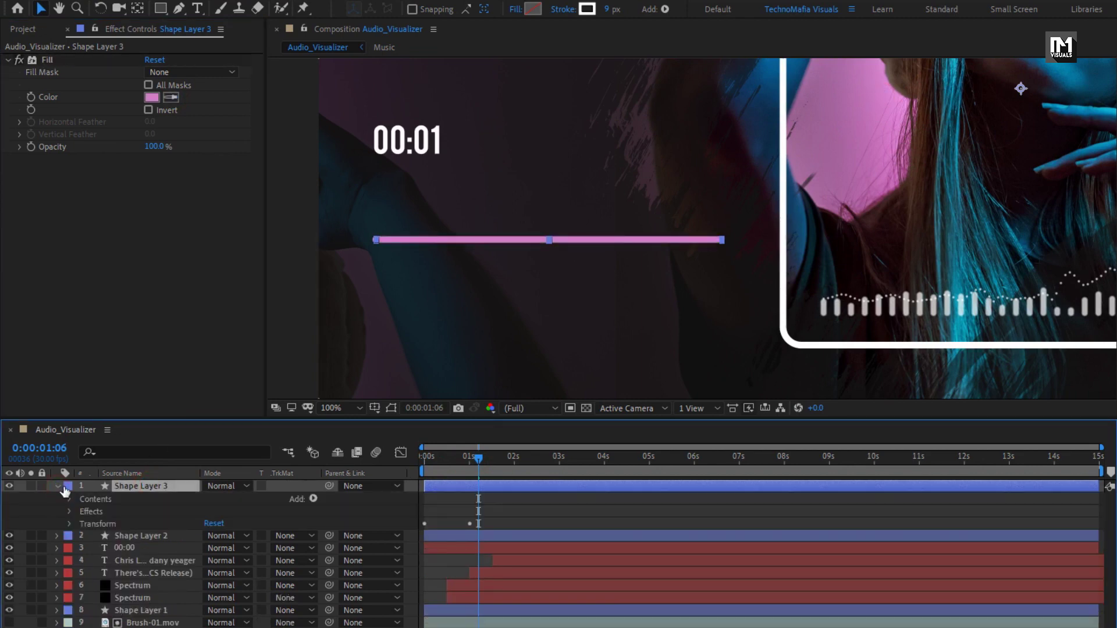
click(314, 498)
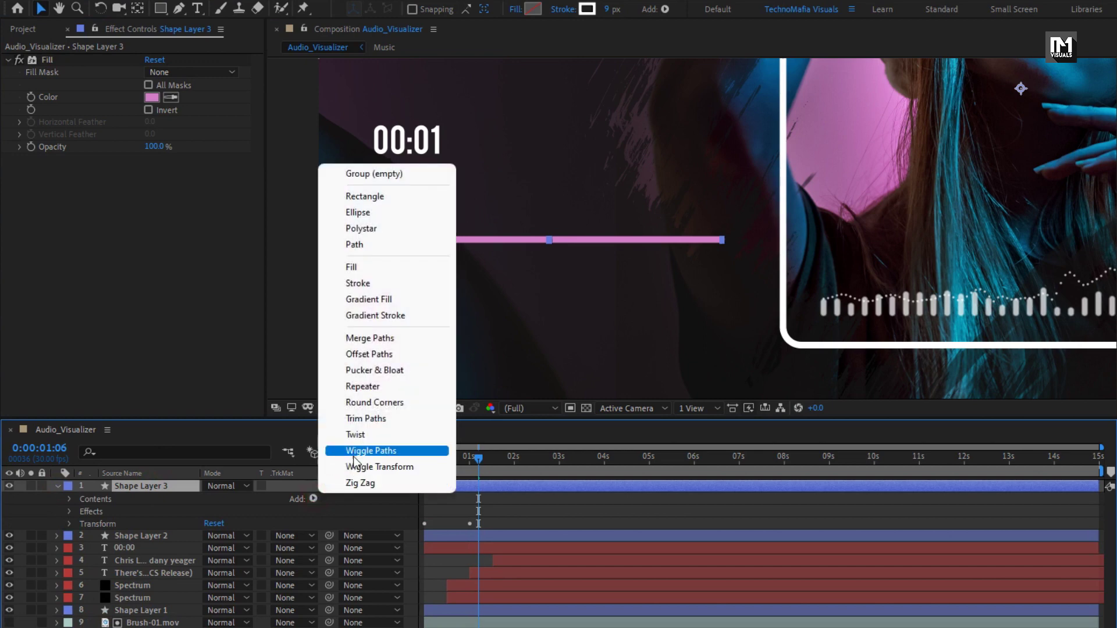
click(355, 418)
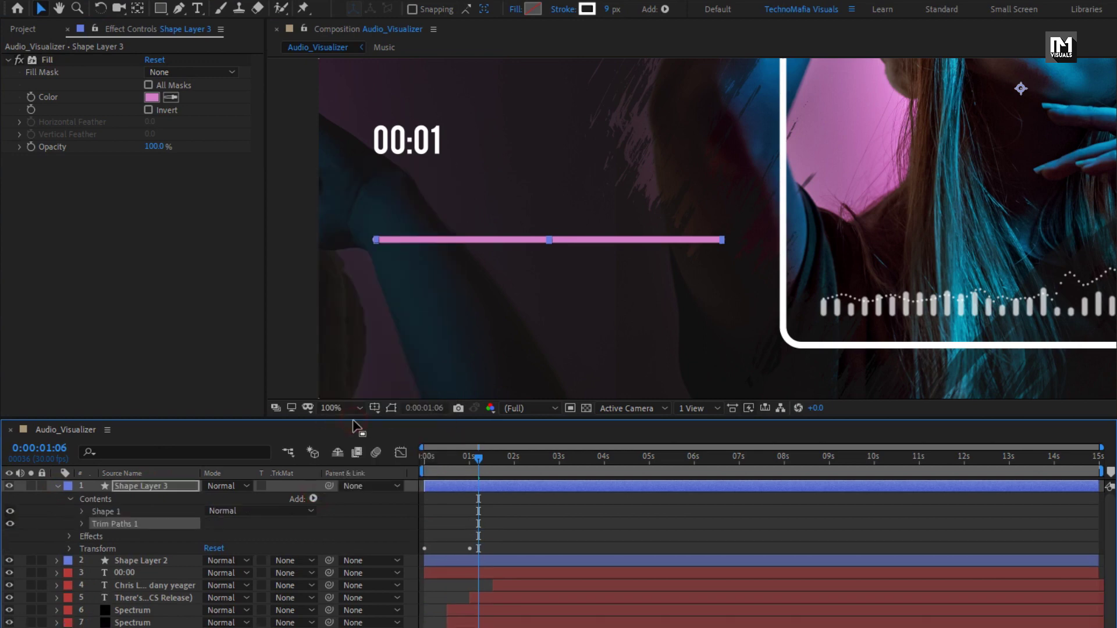
Step: Keyframe the pink line's Trim Paths End from 0% at 0:00:00:00 to 100% at 0:00:14:29, and check its growth up to about 0:00:03:03
click(82, 524)
drag(475, 469, 1099, 463)
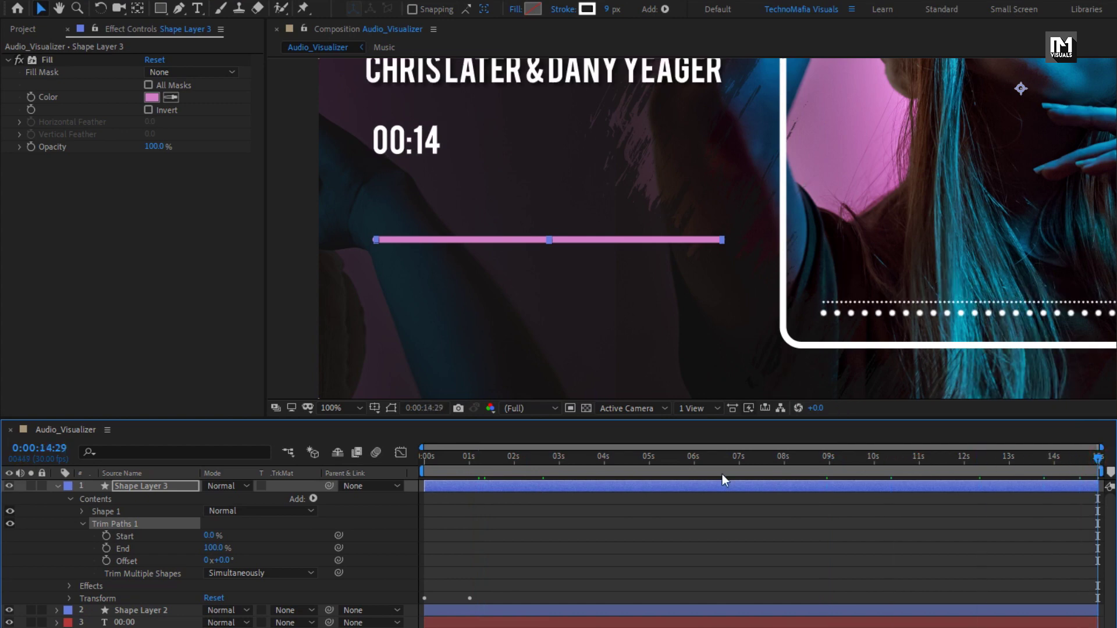
click(106, 548)
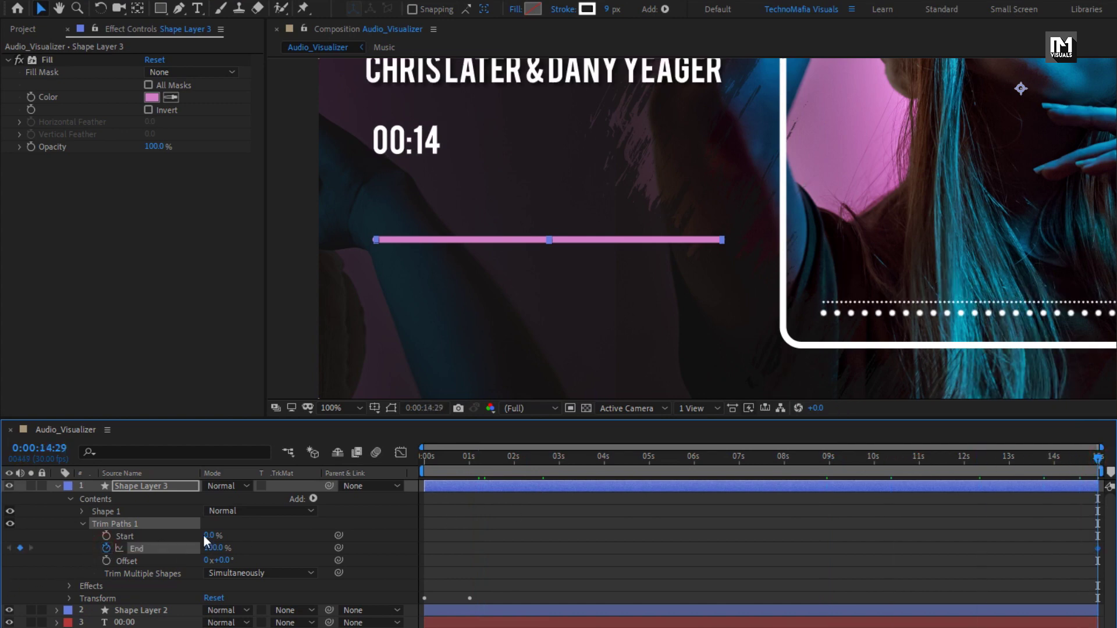
drag(512, 466, 375, 459)
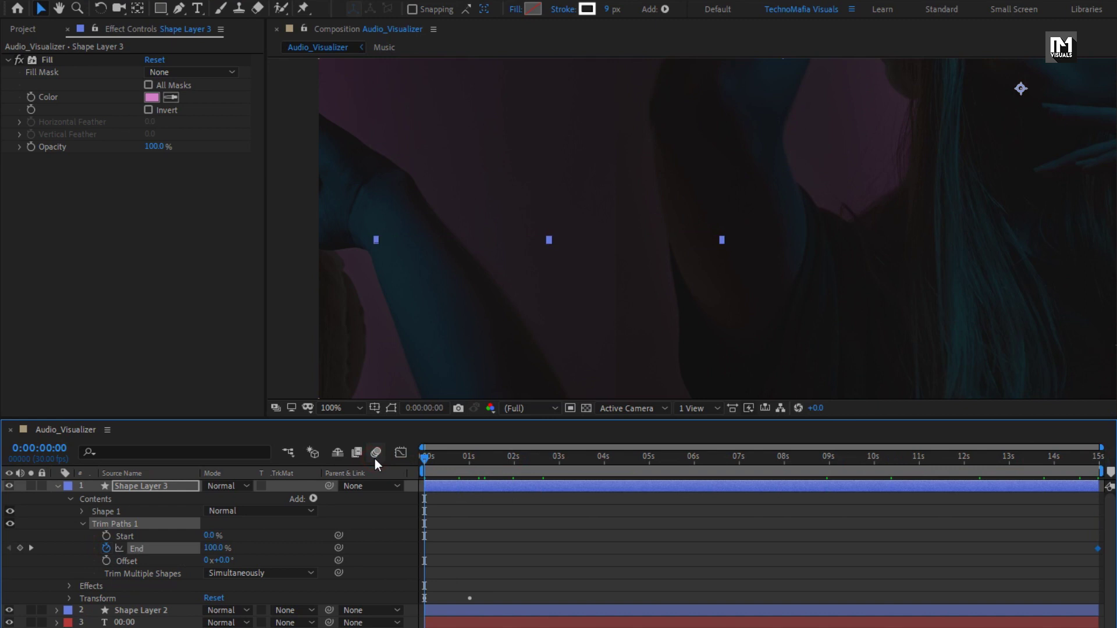
click(213, 548)
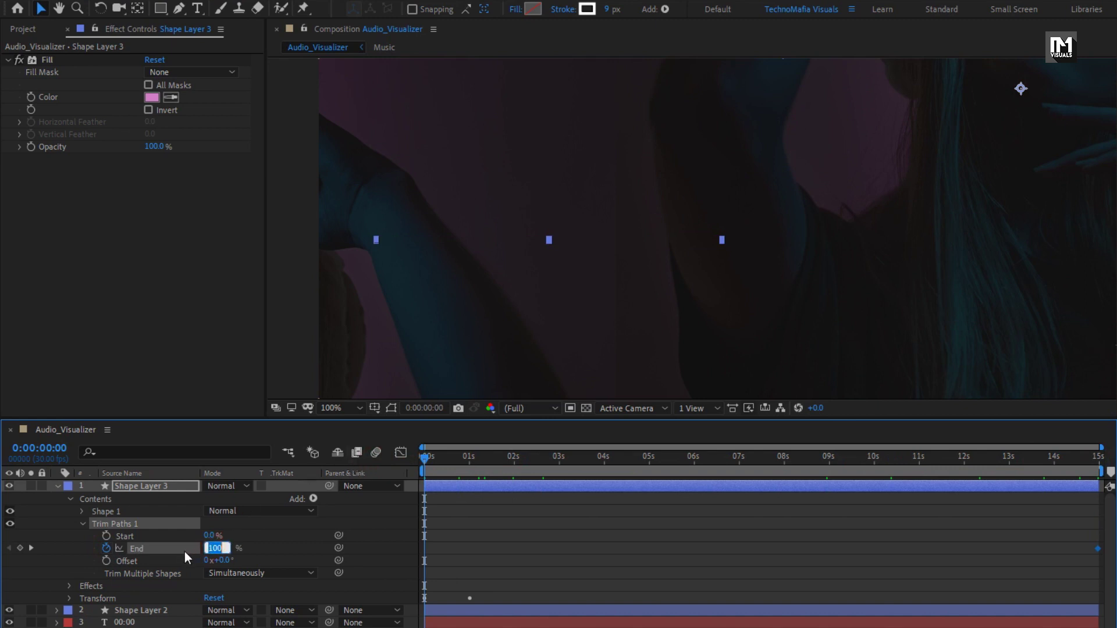
text(0)
drag(440, 459, 568, 462)
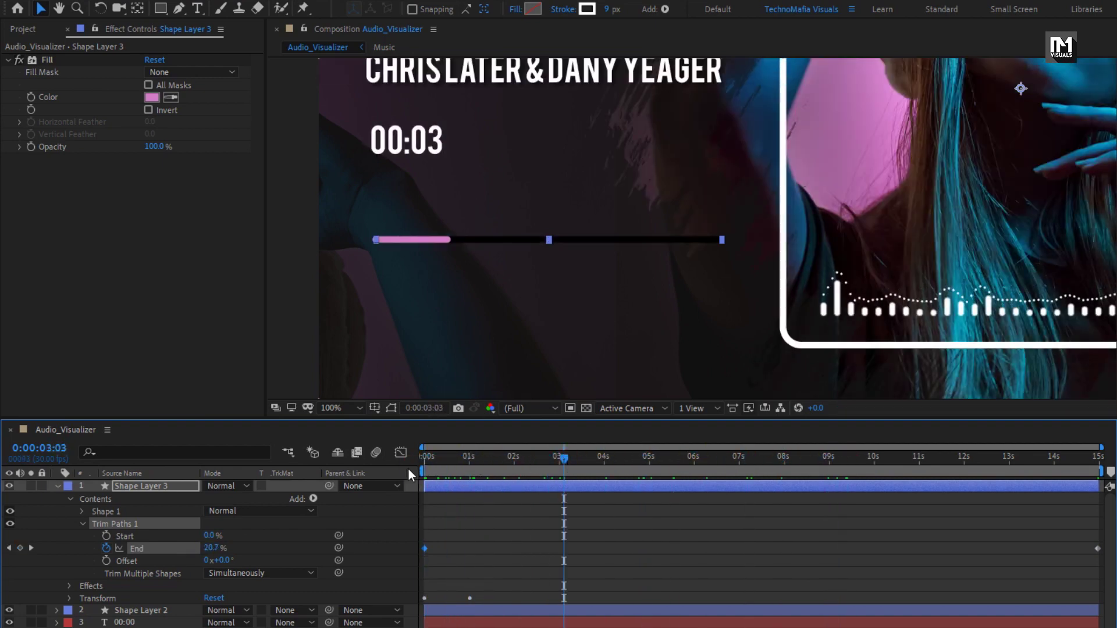
Step: Fit the whole composition in the viewer and preview the progress line up to 0:00:05:13
click(58, 485)
click(332, 407)
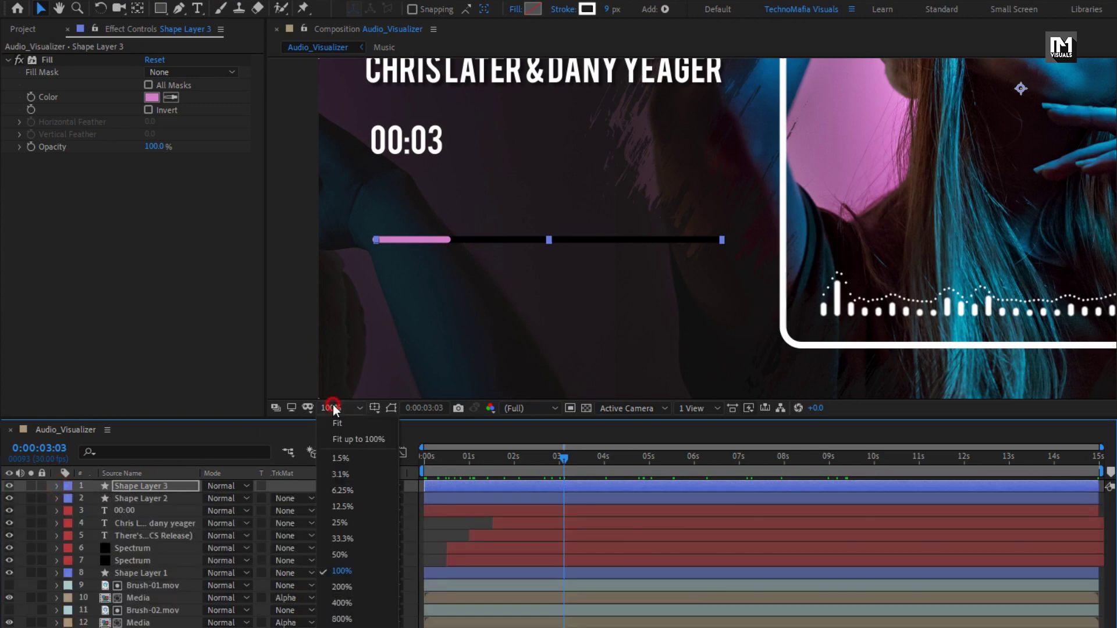
click(337, 440)
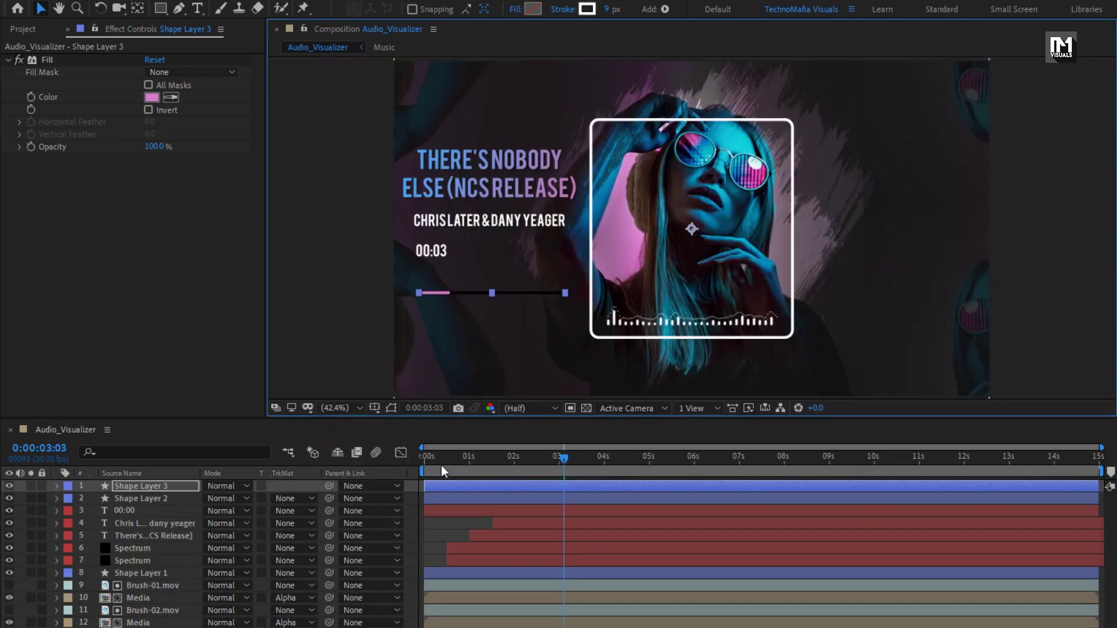
drag(441, 465, 668, 445)
Step: Create a new composition named Badge_1, 400 px wide and 500 px high
key(ctrl+n)
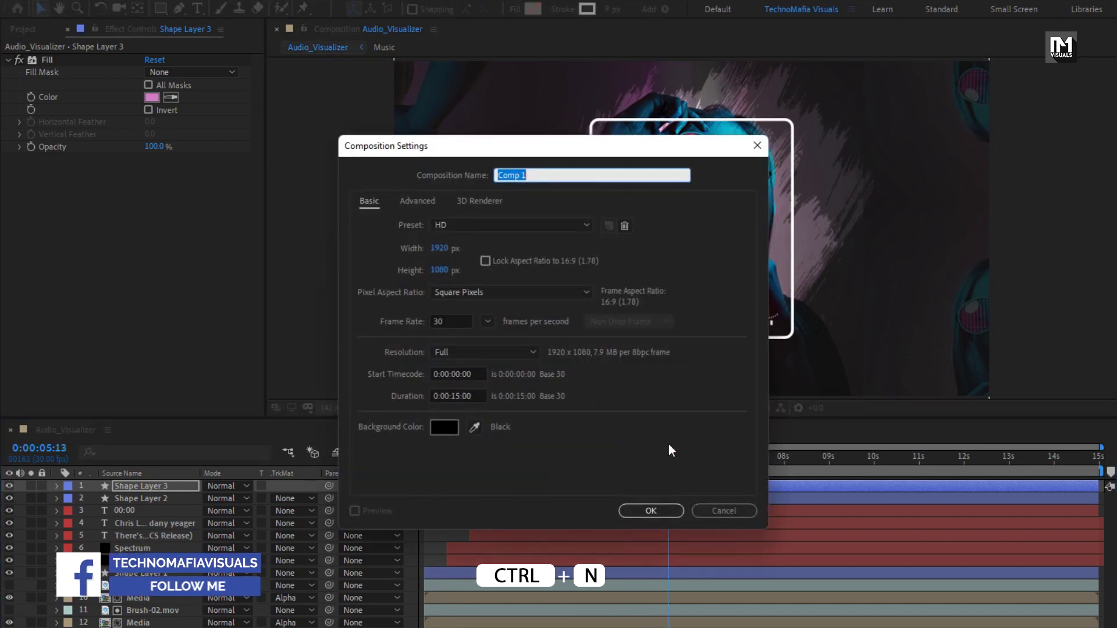
text(Bad)
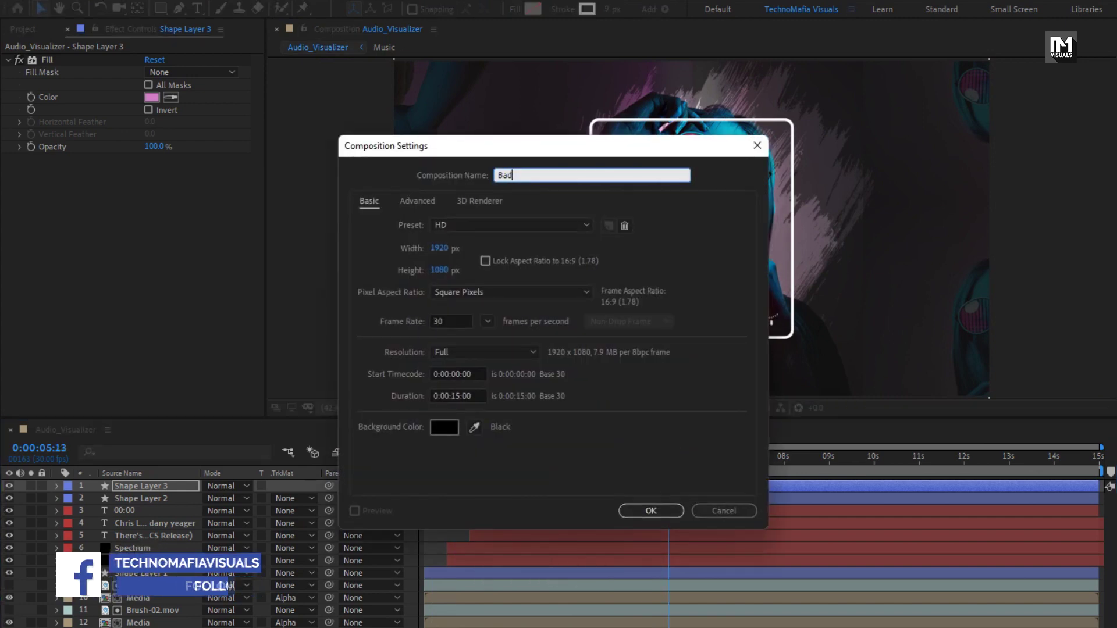
text(ge_1)
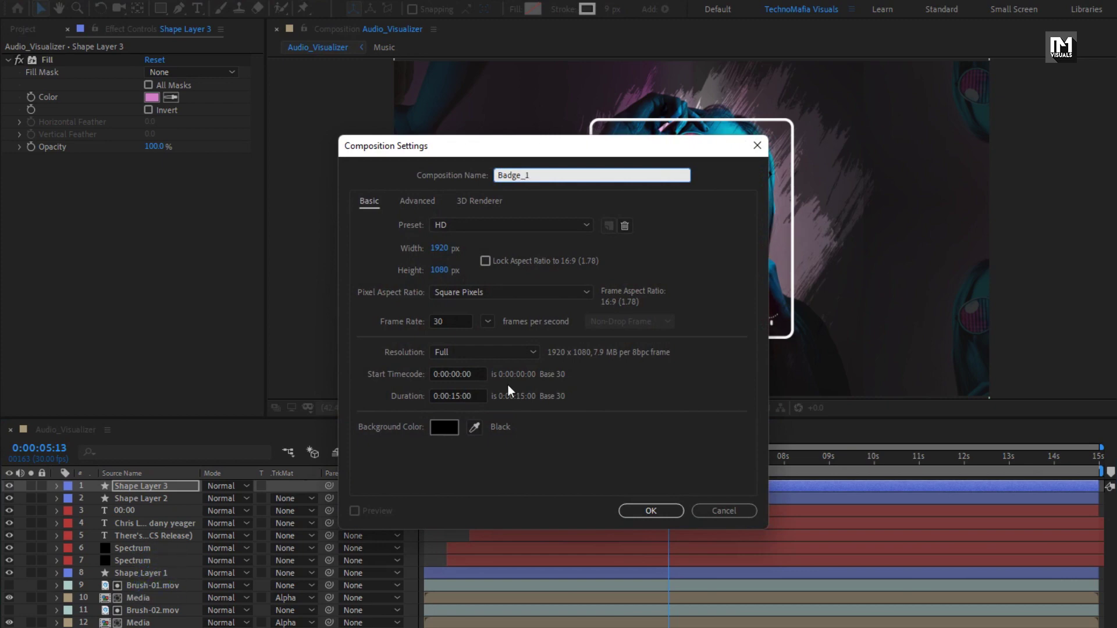
click(431, 254)
text(400)
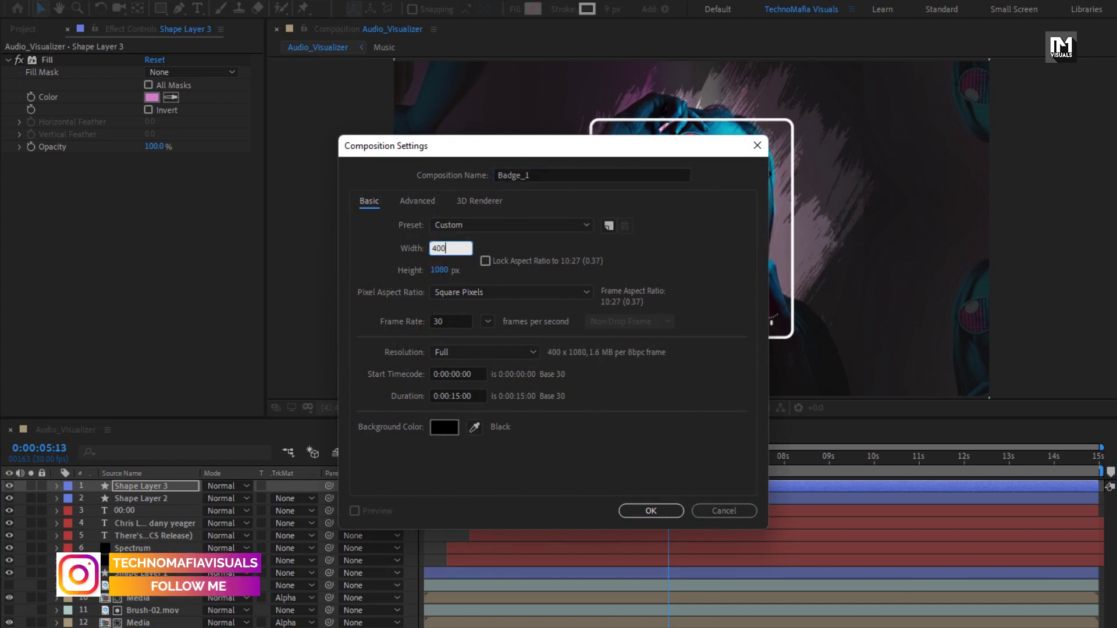
click(433, 272)
text(500)
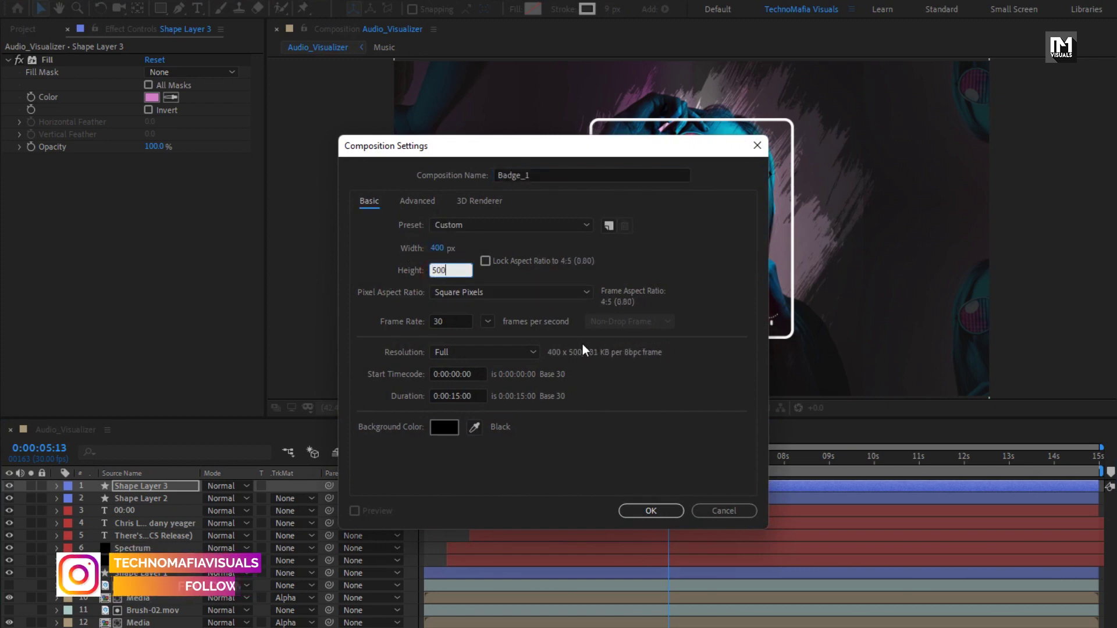
click(631, 506)
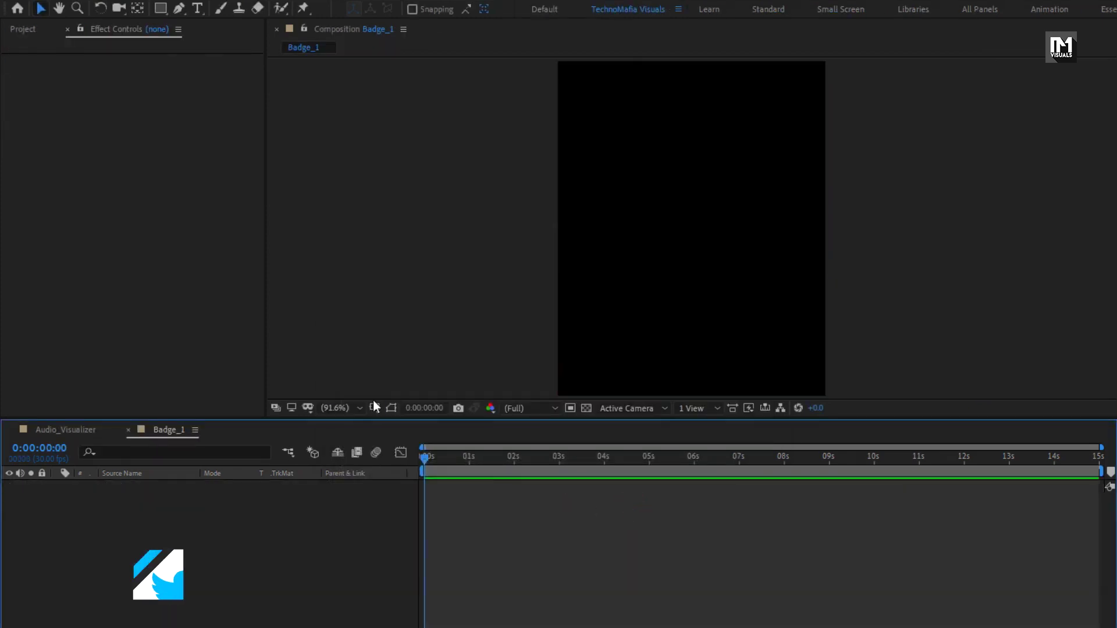
Step: Place the Amazon, Apple, Google play, Spotify and Youtube Light.mov clips in Badge_1 and go to 0:00:03:26, where the badges are shown
click(31, 36)
click(47, 161)
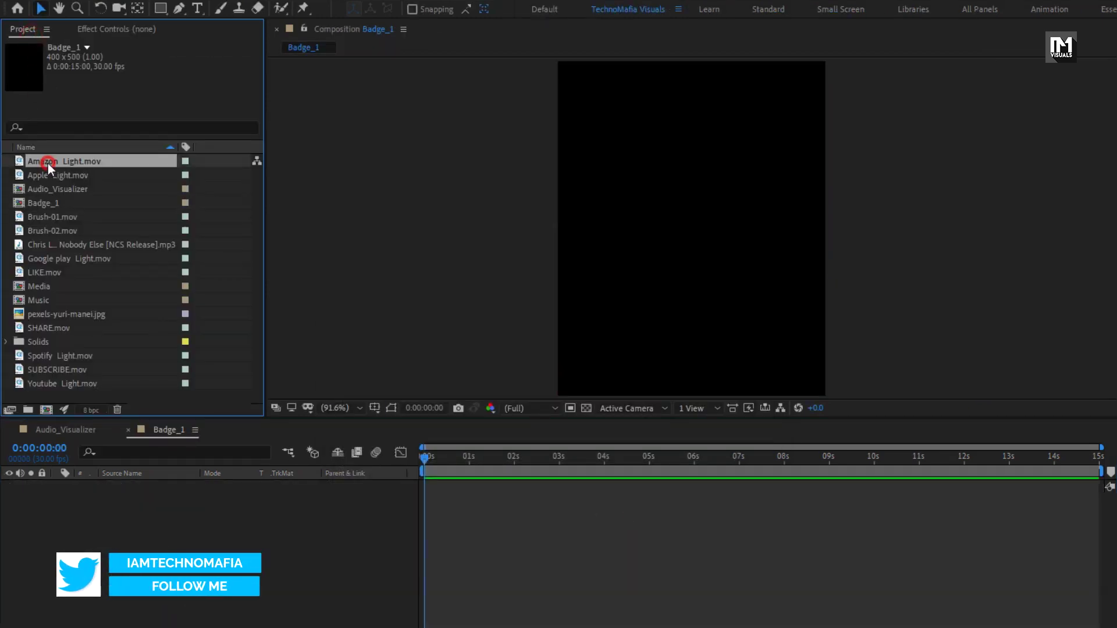
ctrl+click(50, 175)
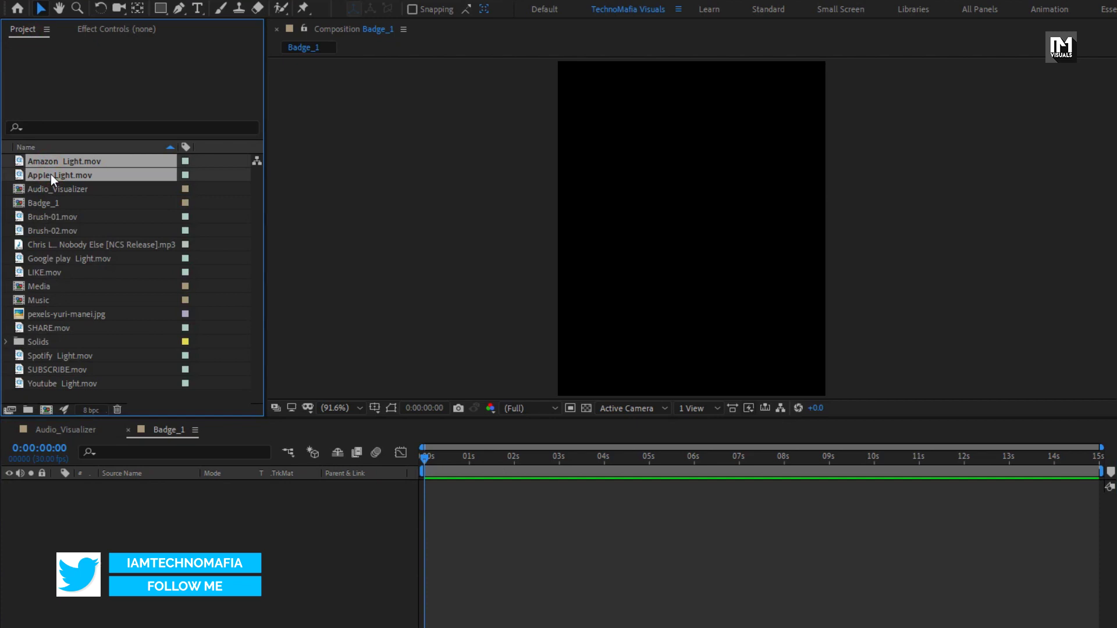
ctrl+click(50, 261)
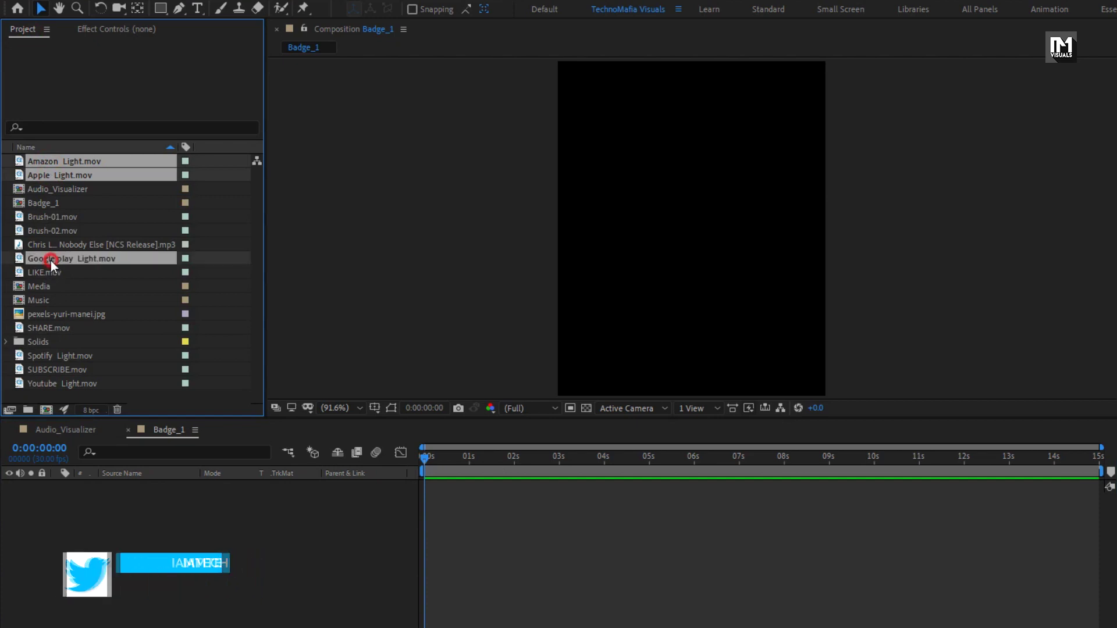
ctrl+click(51, 356)
ctrl+click(53, 385)
drag(40, 379, 128, 531)
key(space)
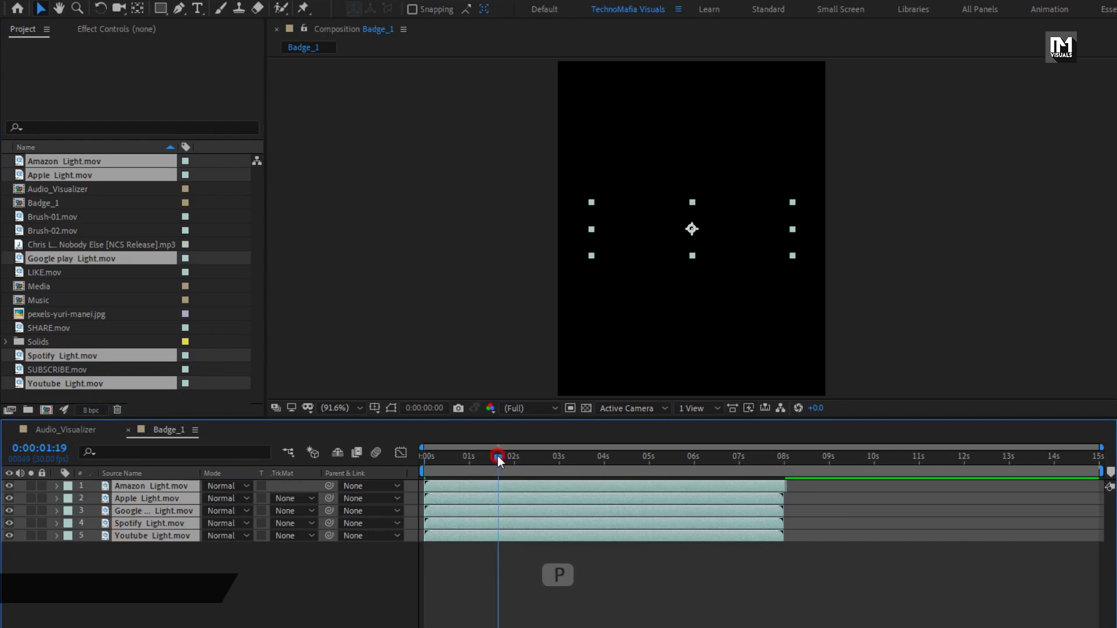
key(space)
click(81, 599)
Step: Set the Amazon badge's Position to 200, 45 and the Apple badge's to 200, 140
click(129, 486)
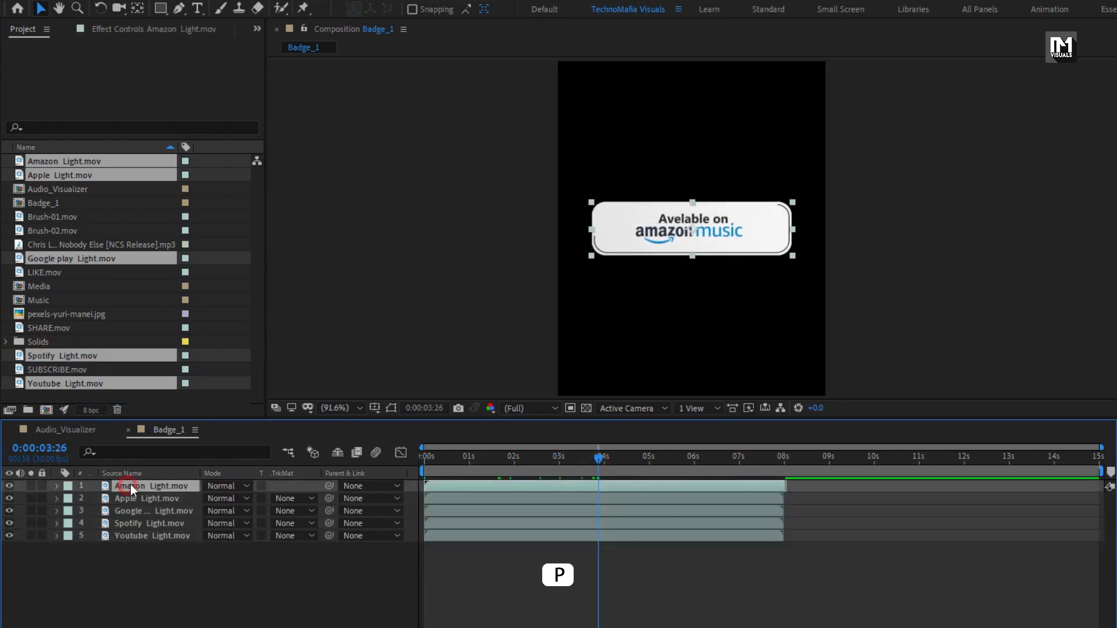
key(p)
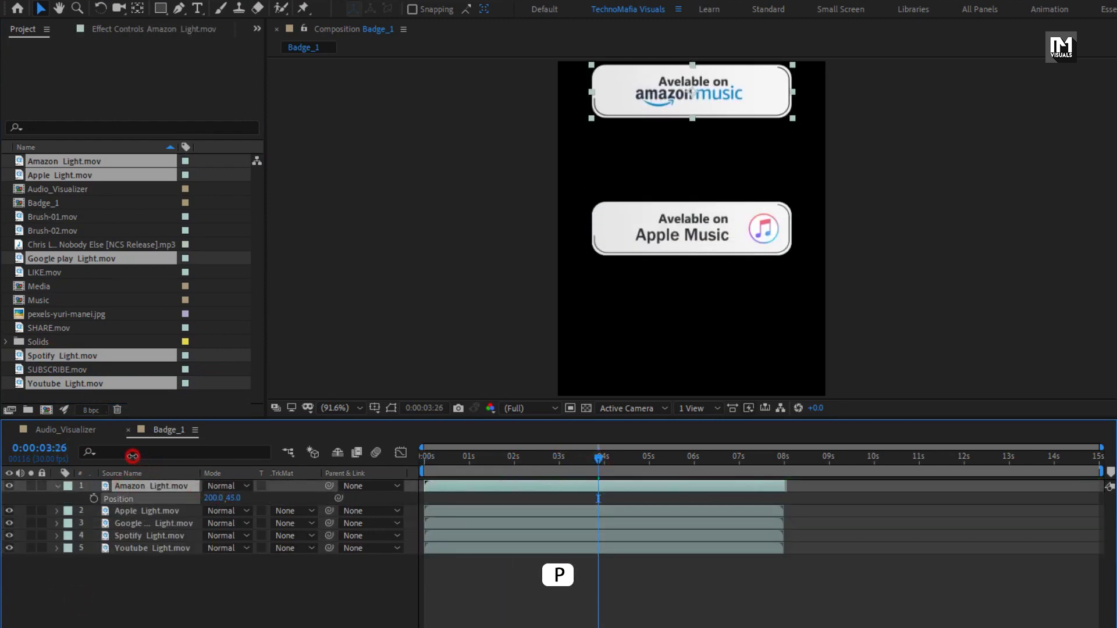
click(133, 516)
key(p)
drag(233, 523, 165, 516)
Step: Set the Spotify badge's Position to 200, 344 and the Youtube badge's to 200, 443
click(165, 535)
click(166, 548)
key(p)
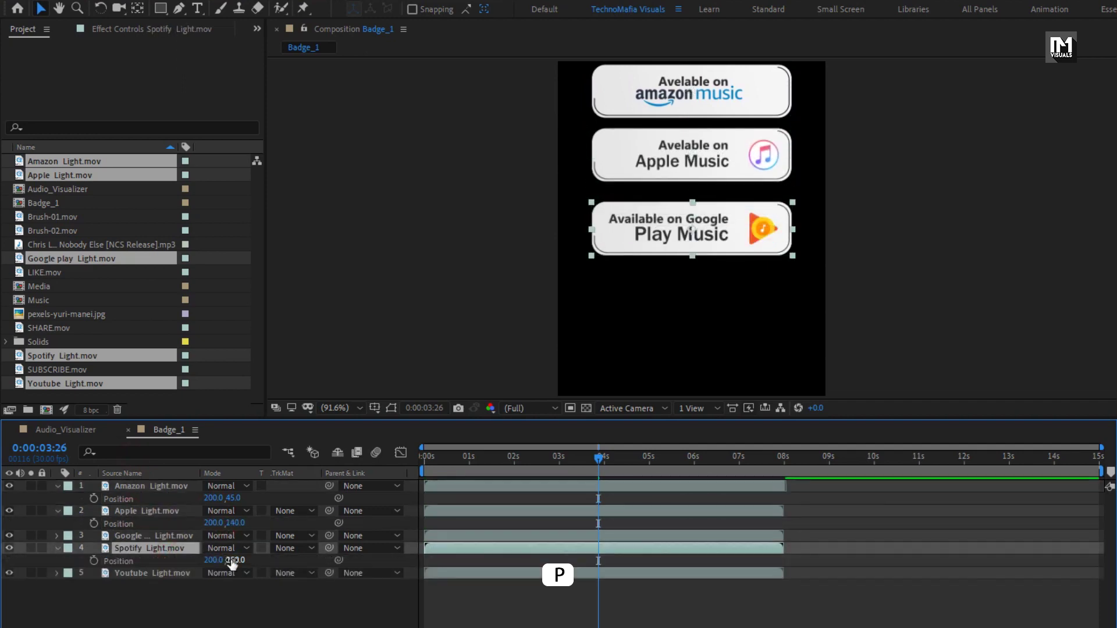
drag(232, 561, 303, 562)
click(152, 572)
key(p)
drag(233, 585, 374, 585)
click(163, 536)
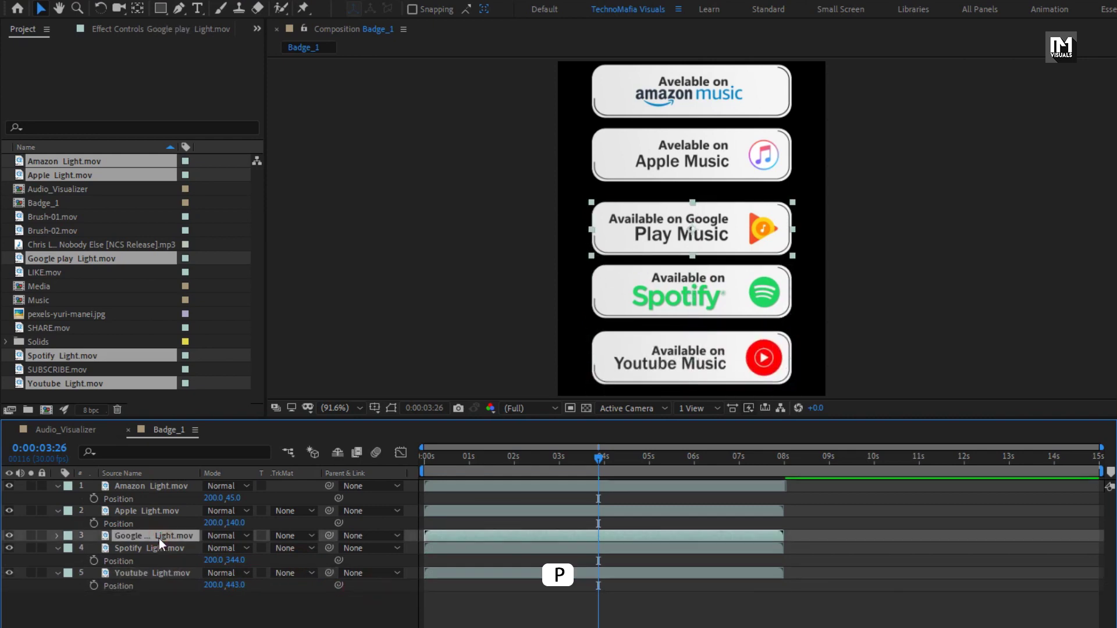
Step: Set the Google play badge's Position to 200, 241 and collapse the layer properties in Badge_1
key(p)
drag(232, 548, 228, 548)
click(118, 548)
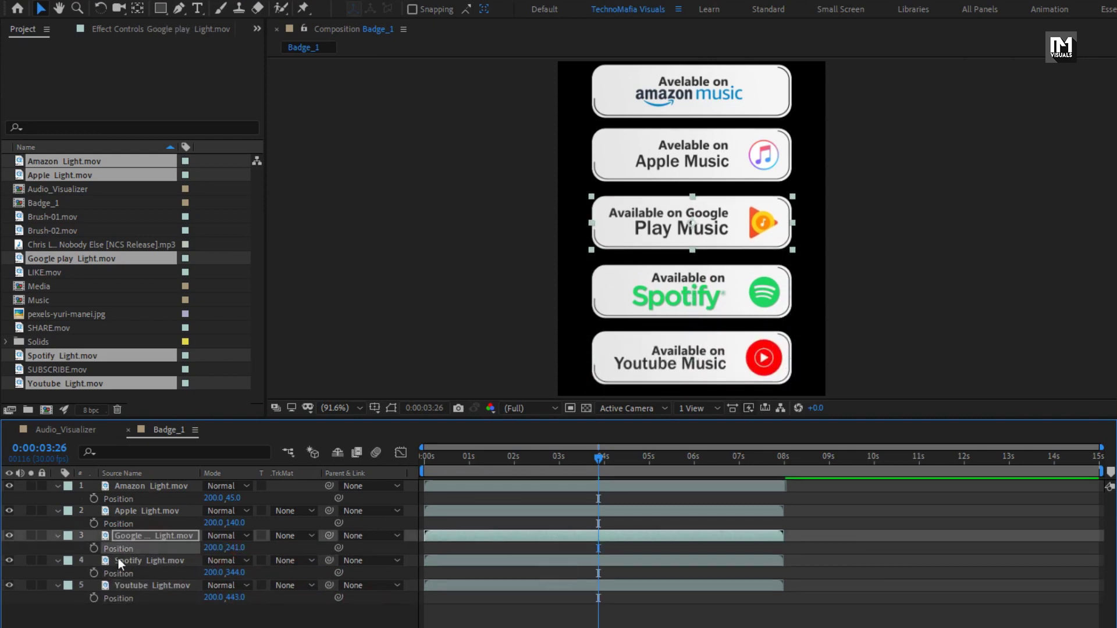
key(F2)
key(p)
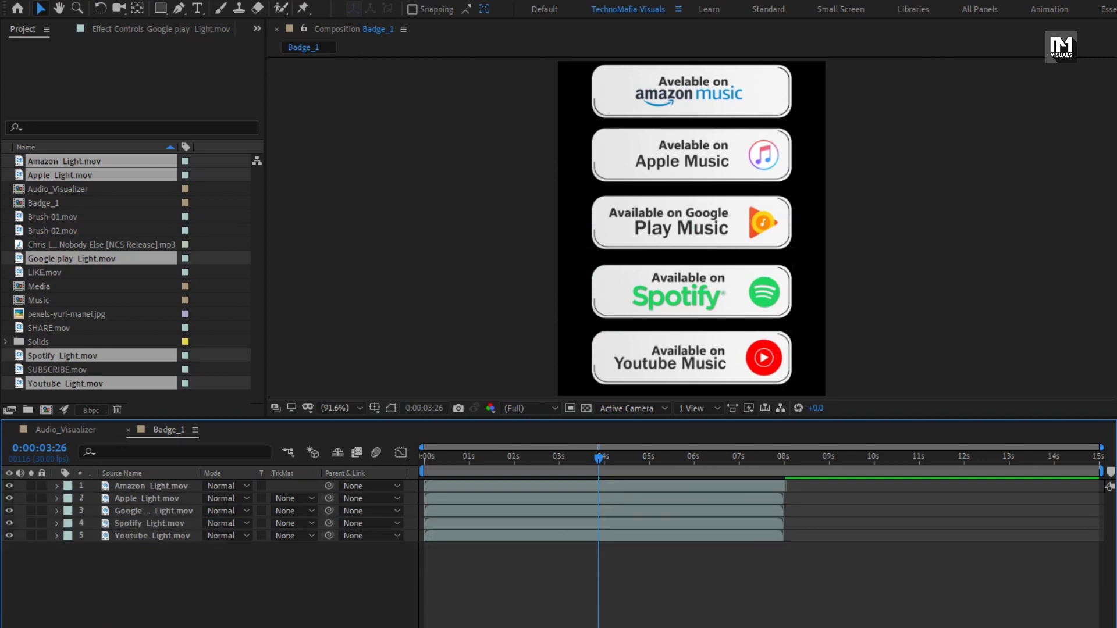
Step: Apply Freeze On Last Frame to all five badge layers in Badge_1 and collapse their Time Remap properties
drag(598, 456, 730, 456)
key(ctrl+a)
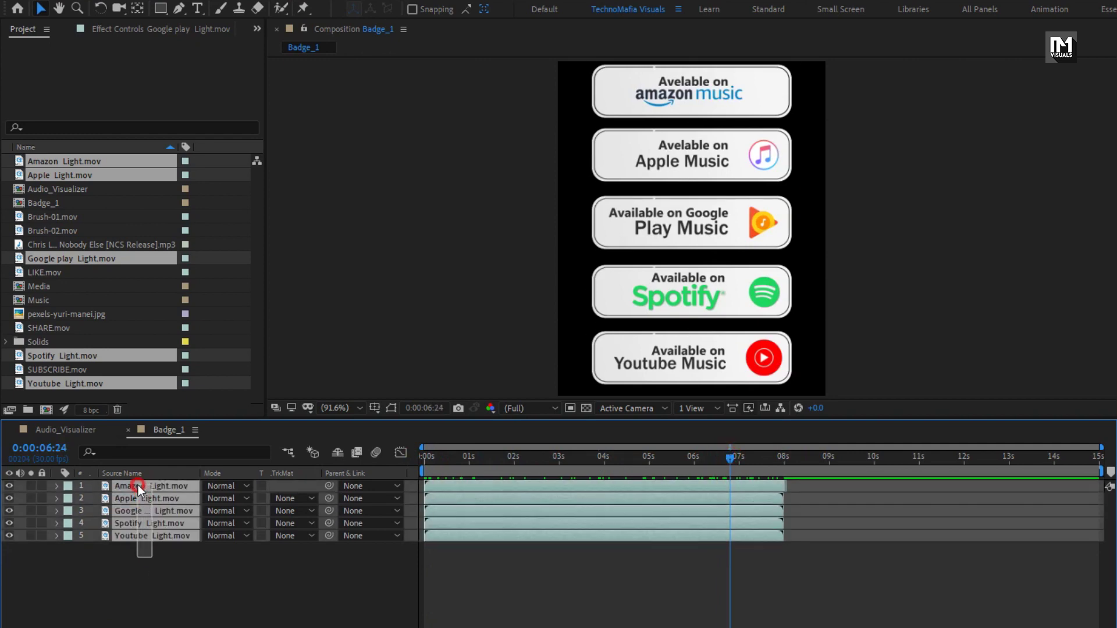
right_click(138, 485)
mouse_move(225, 159)
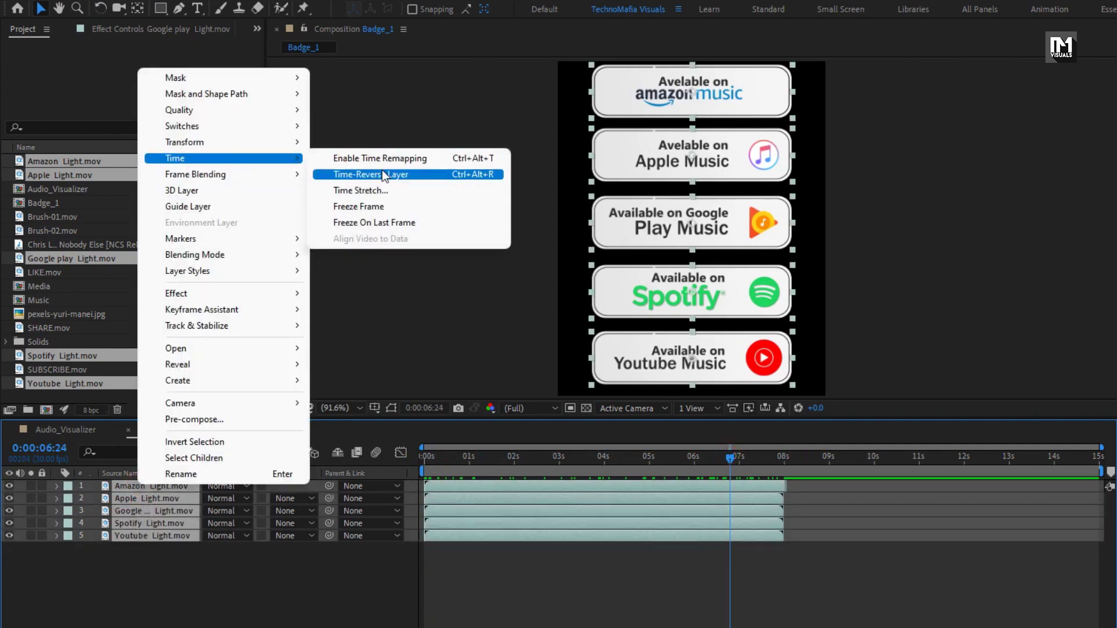
click(387, 220)
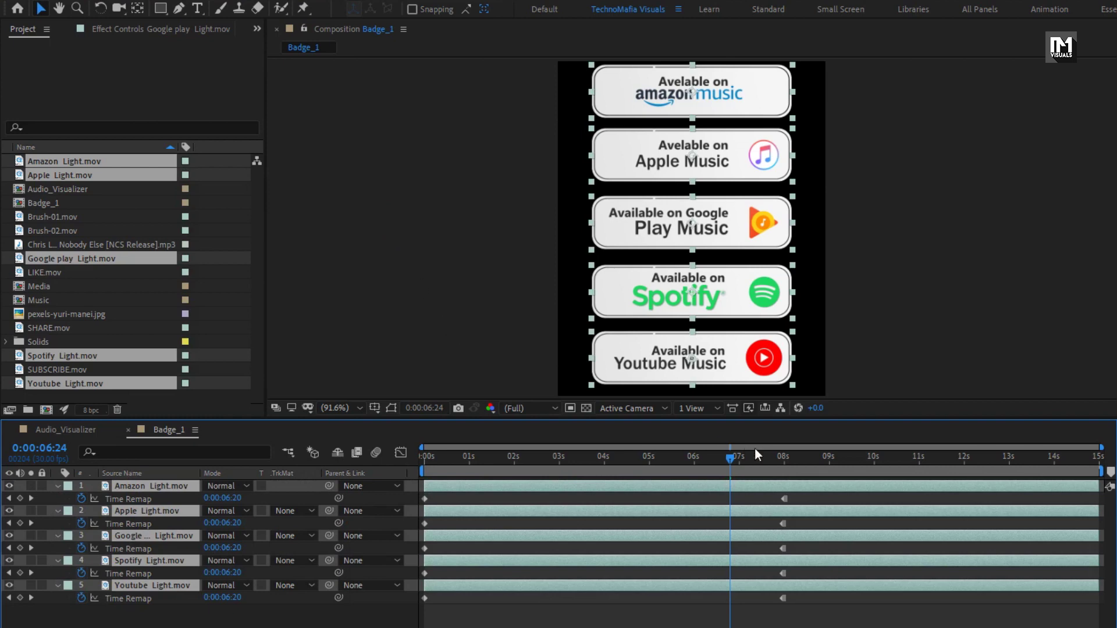
drag(767, 459, 1027, 455)
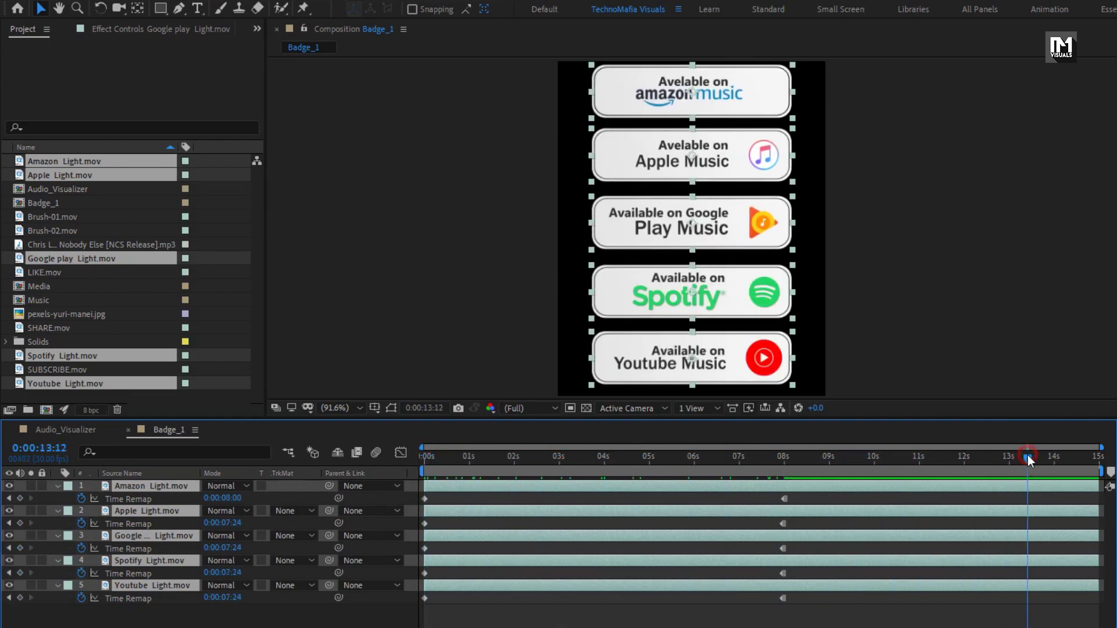
key(u)
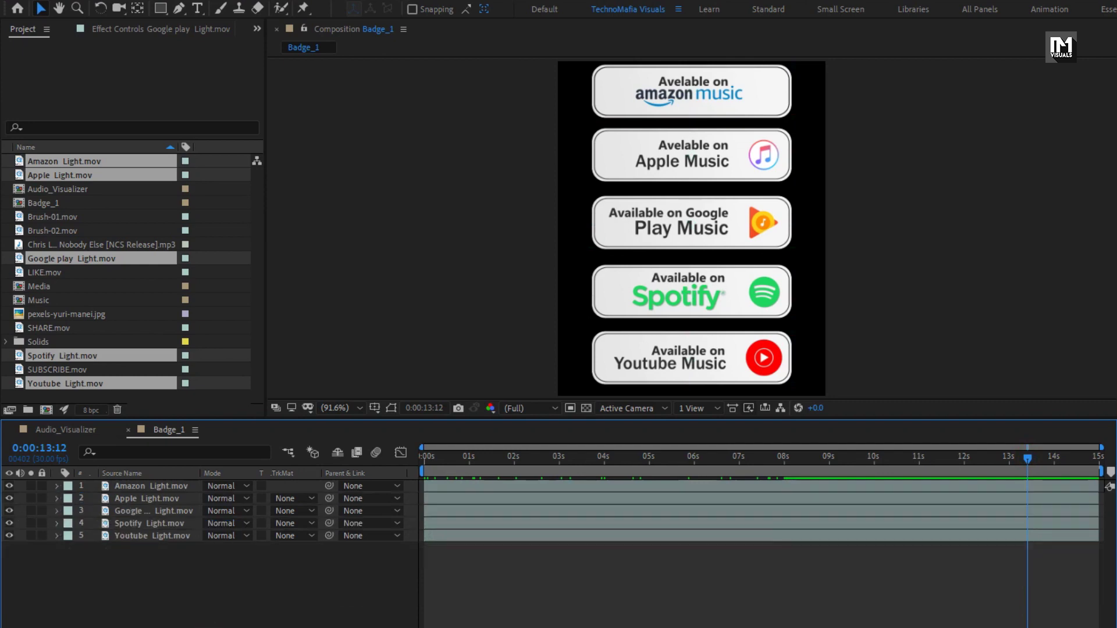
click(326, 600)
Step: Stagger the badges by ten frames, starting the Apple layer at 0:00:00:10 and the Google play layer at 0:00:00:20
click(423, 462)
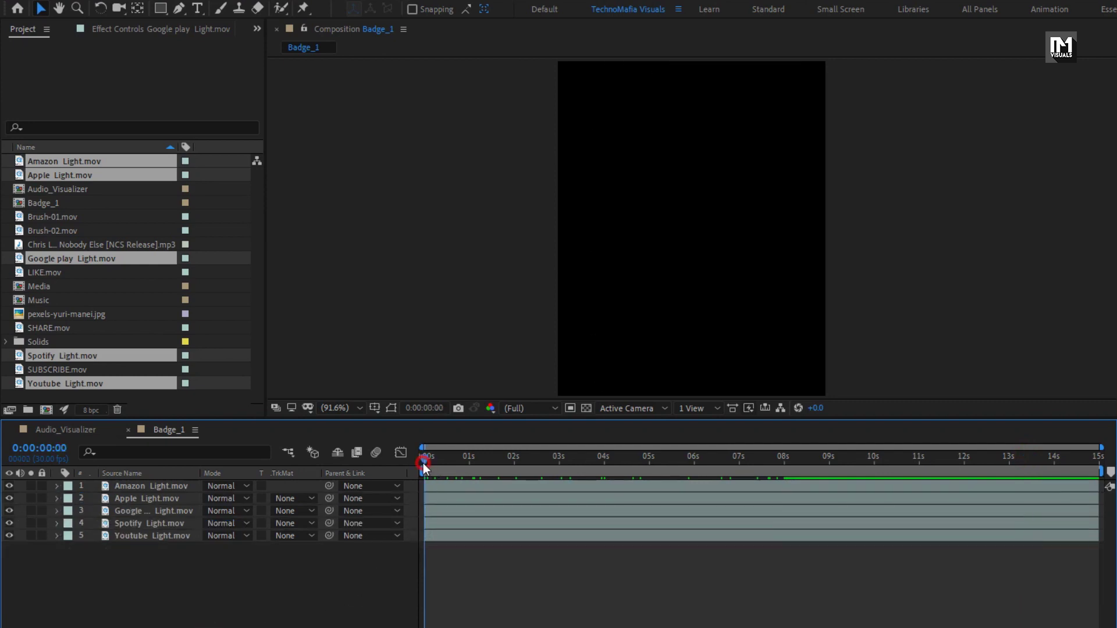
mouse_move(424, 462)
mouse_down()
mouse_move(456, 462)
mouse_move(444, 464)
mouse_up()
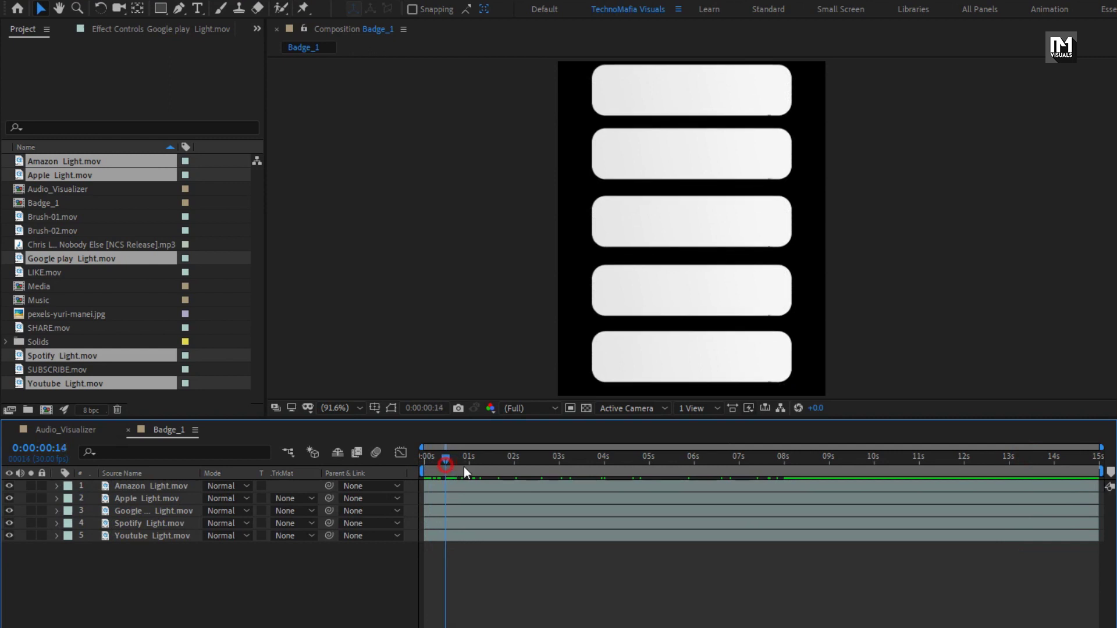
drag(1099, 446, 653, 446)
click(469, 459)
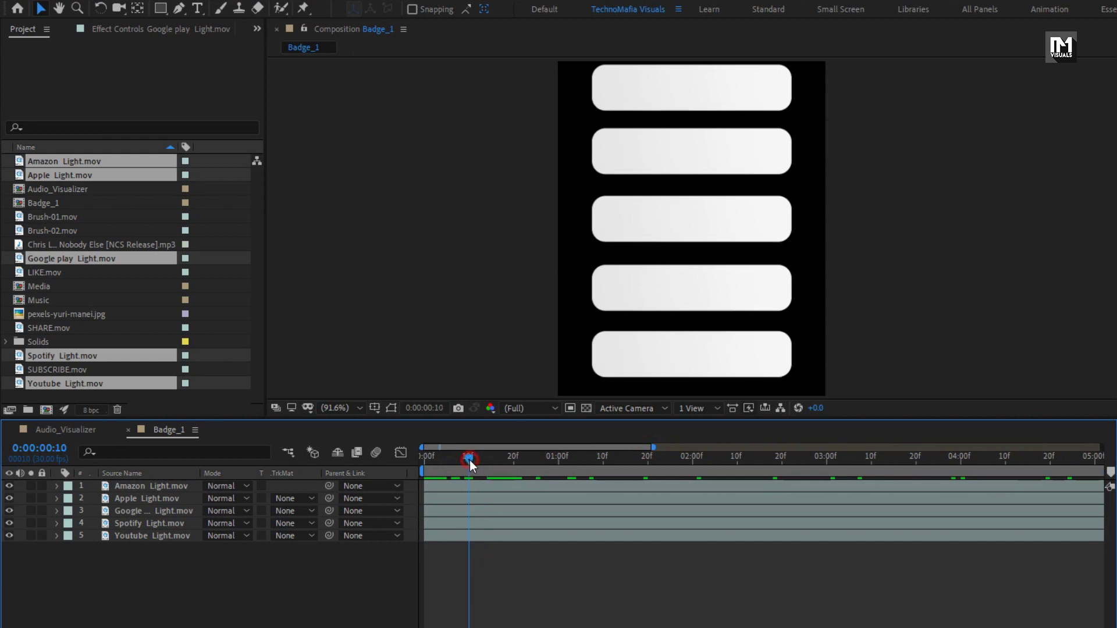
click(437, 498)
drag(435, 497, 545, 501)
click(512, 460)
Step: Start the Spotify layer at 0:00:01:00 and the Youtube layer at 0:00:01:10, and scrub through the staggered badges
click(557, 459)
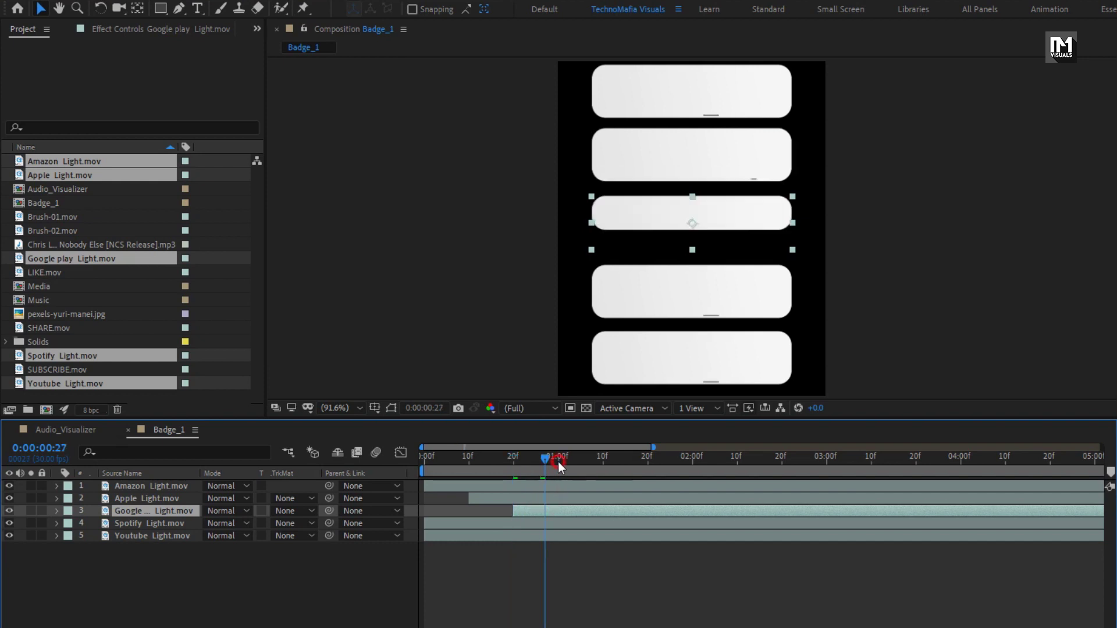
drag(439, 523, 573, 530)
click(603, 459)
drag(466, 535, 640, 538)
click(428, 463)
drag(428, 463, 725, 491)
Step: Create a new composition named Badge_2, 1920 px wide and 200 px high
key(ctrl+n)
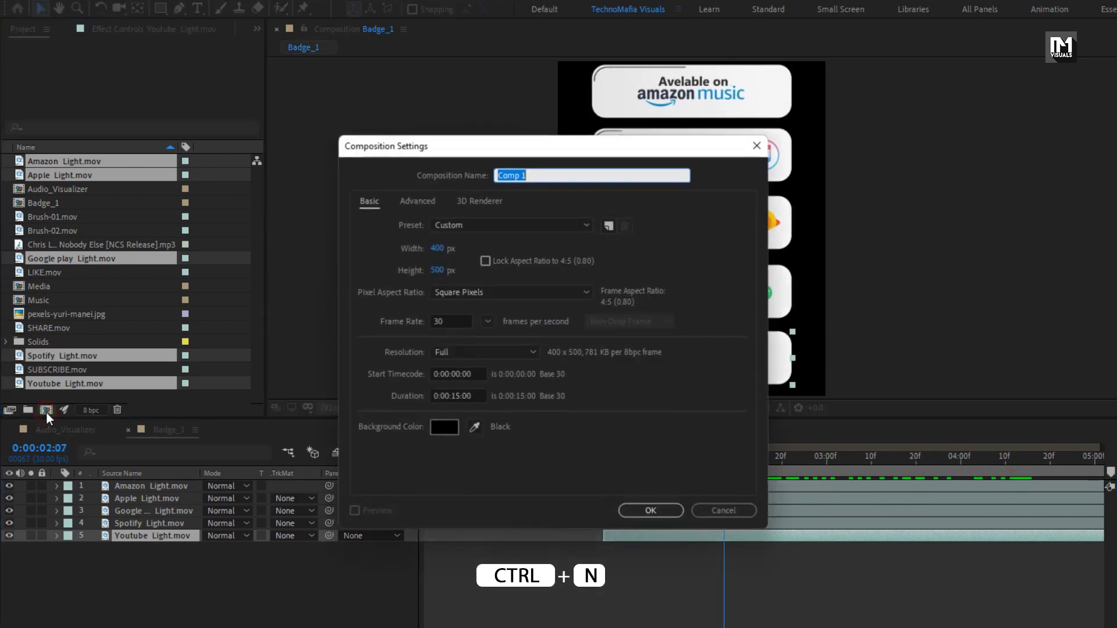
text(Ba)
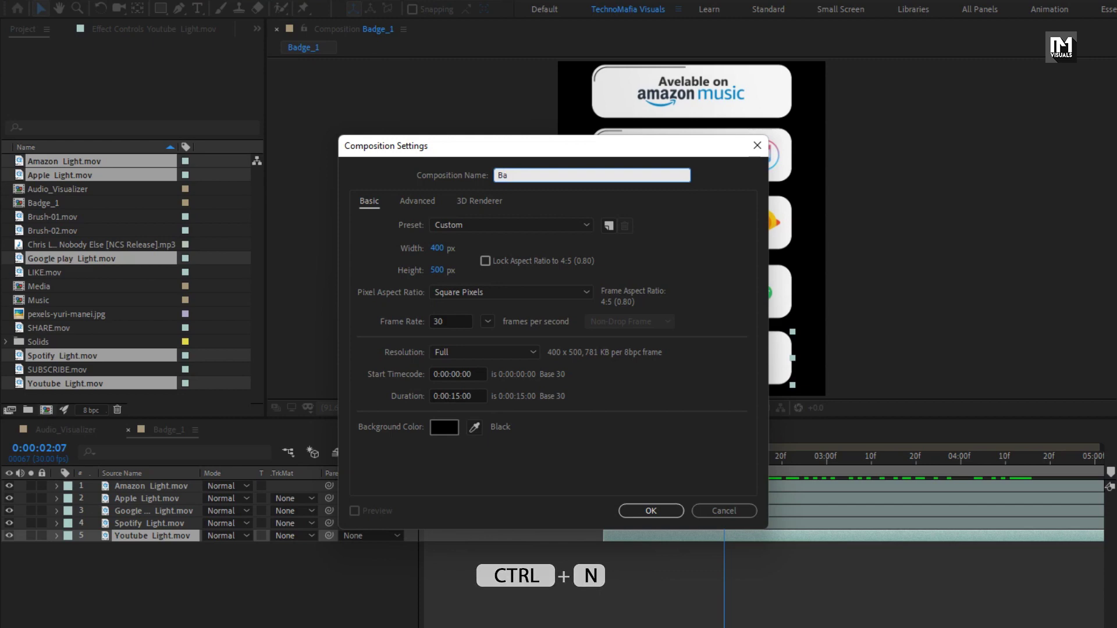
text(dge_2)
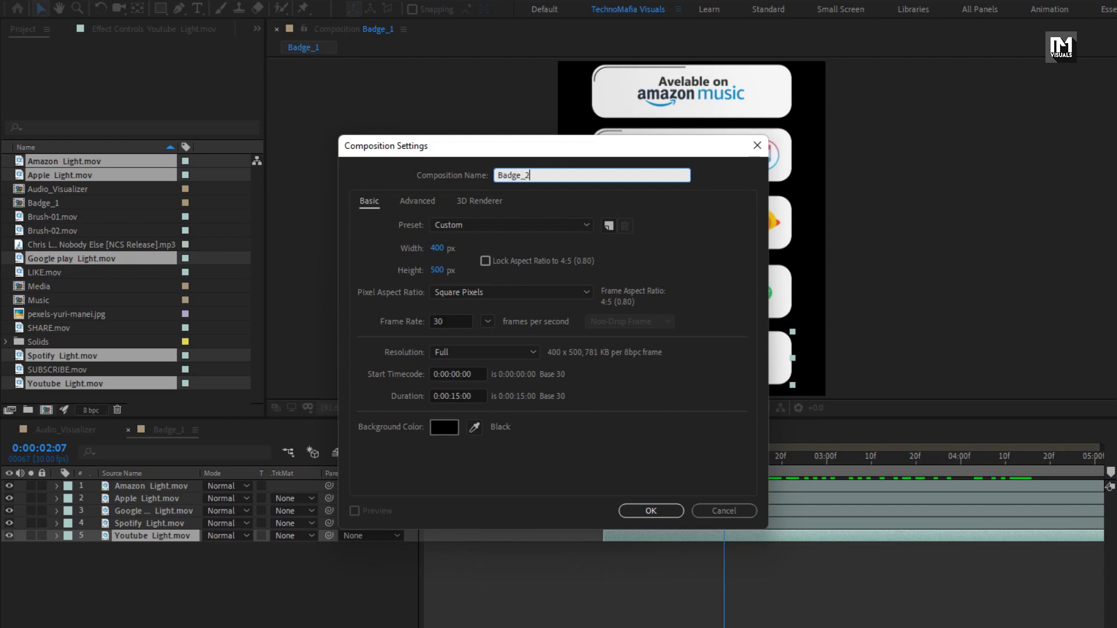
click(424, 249)
text(1920)
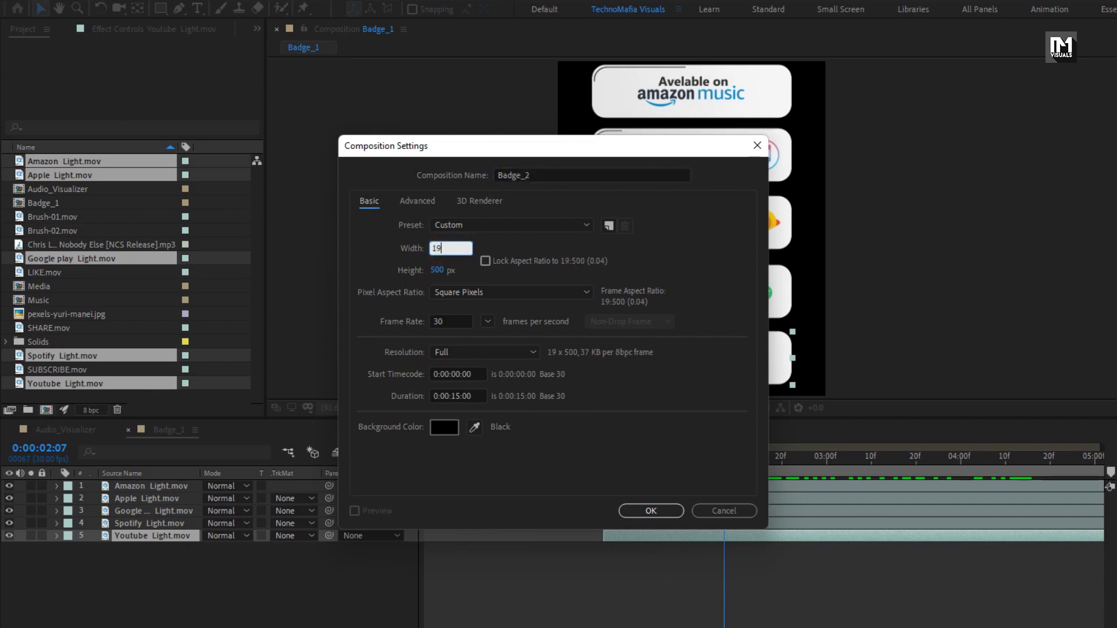
click(425, 270)
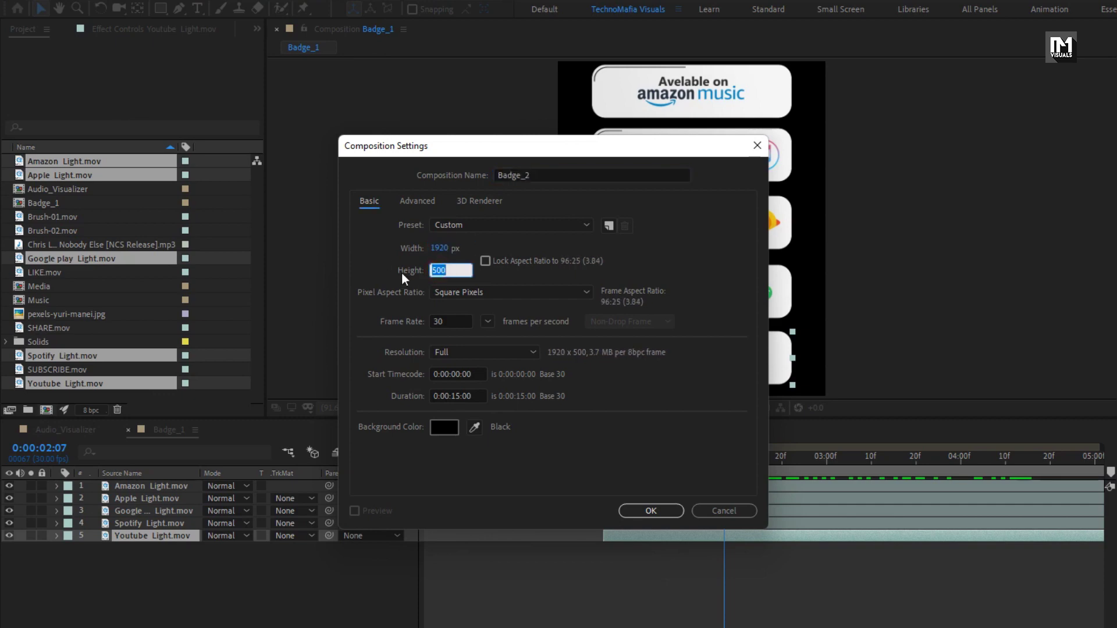
text(200)
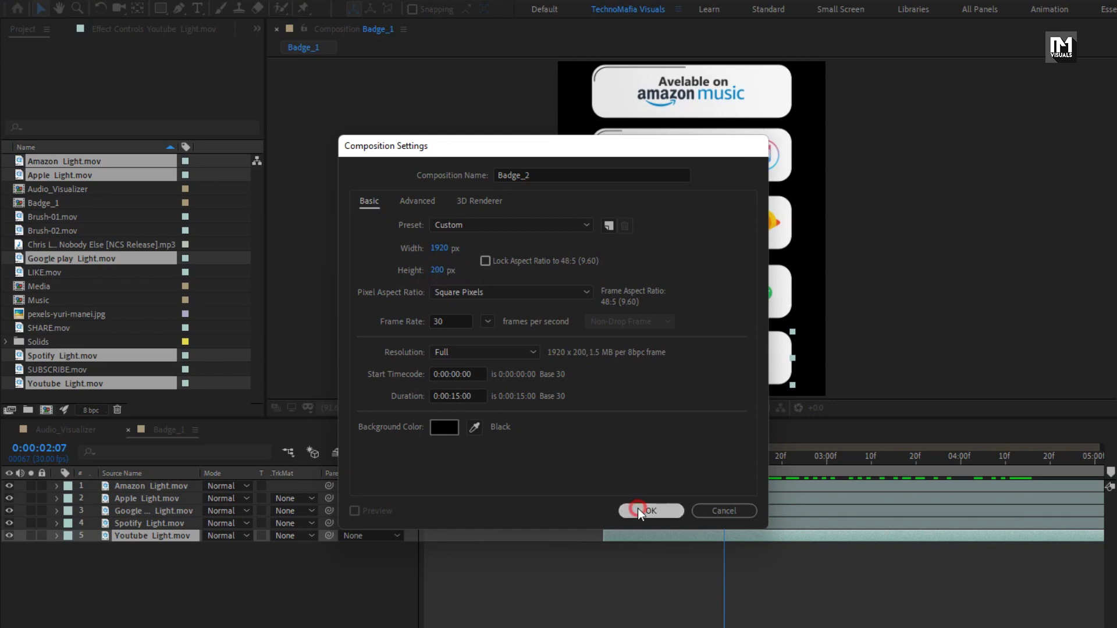
click(637, 509)
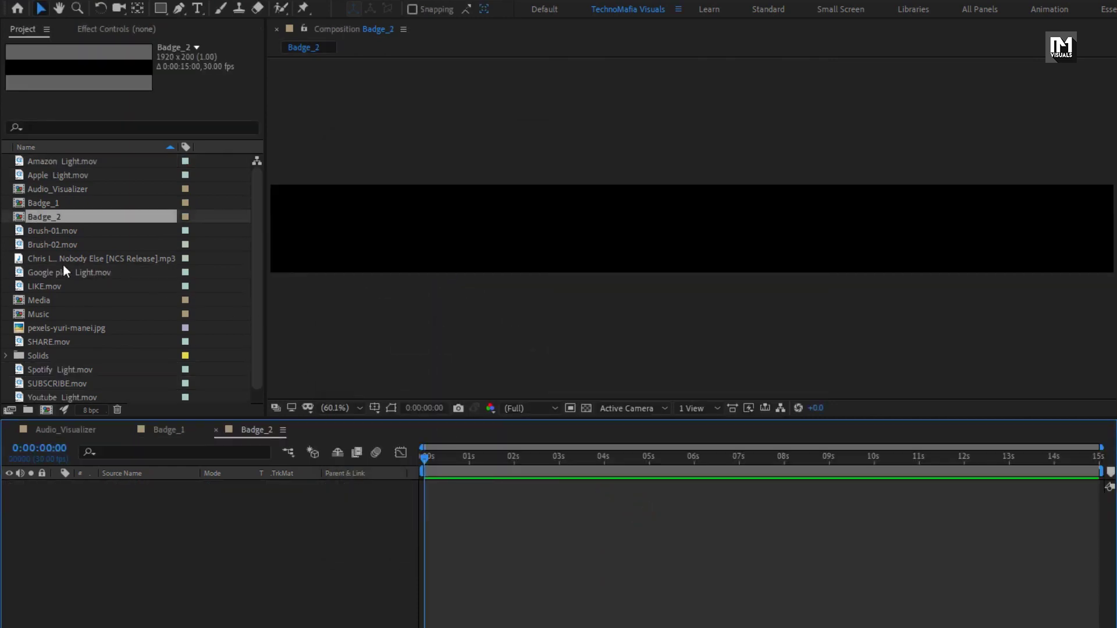
Step: Place the LIKE.mov, SHARE.mov and SUBSCRIBE.mov clips in Badge_2 and go to 0:00:06:25, where their graphics are shown
click(54, 285)
scroll(53, 285, down, 1)
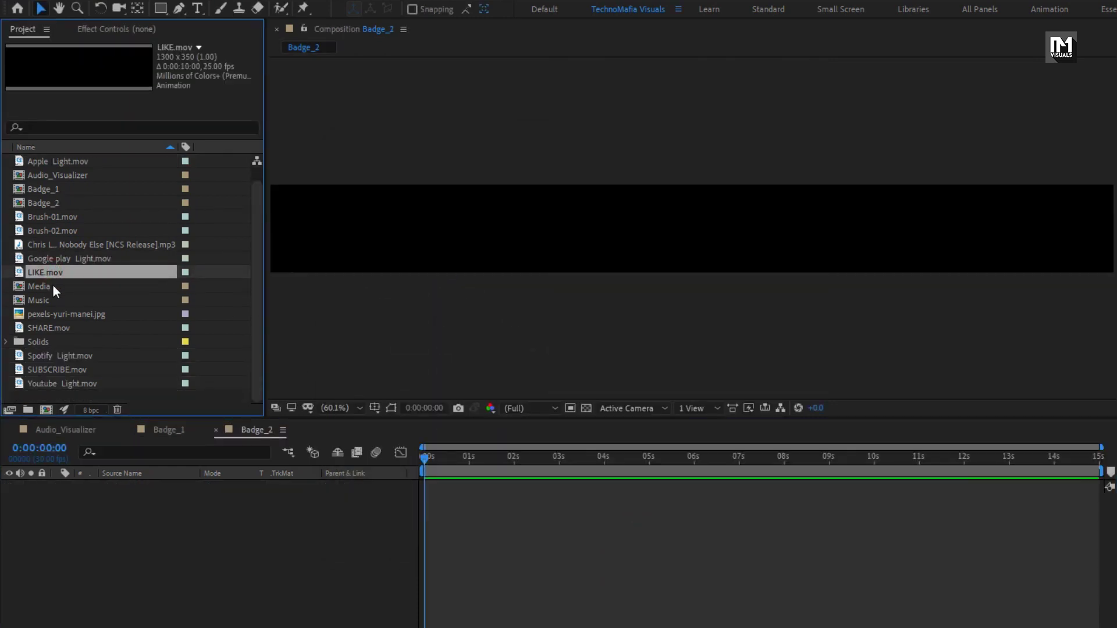
ctrl+click(42, 330)
ctrl+click(43, 369)
drag(37, 368, 128, 593)
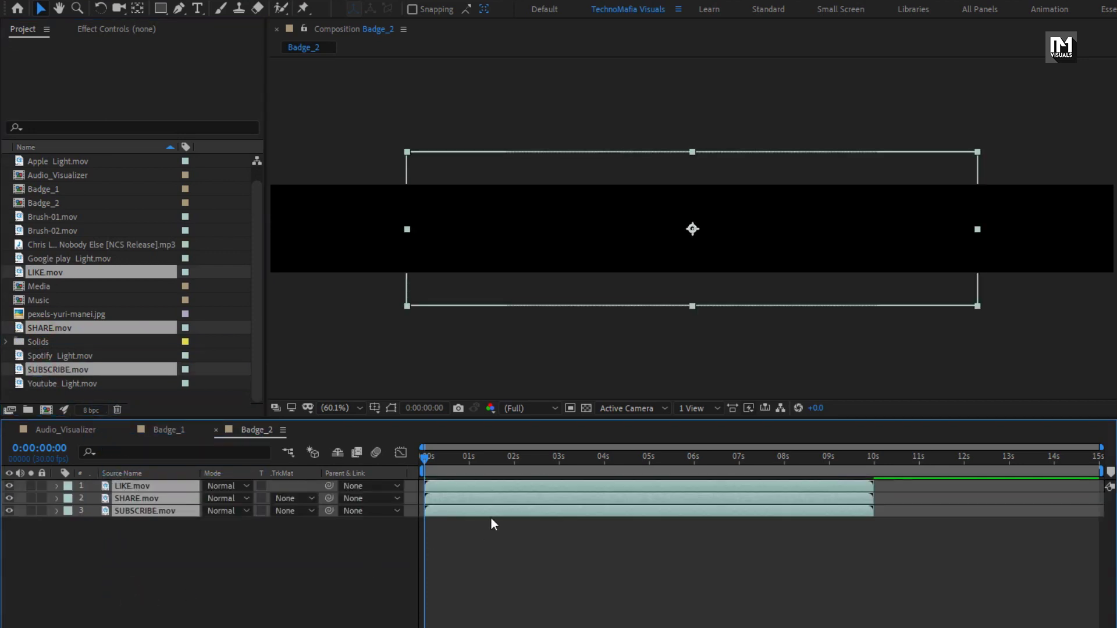
drag(490, 462, 731, 457)
click(125, 559)
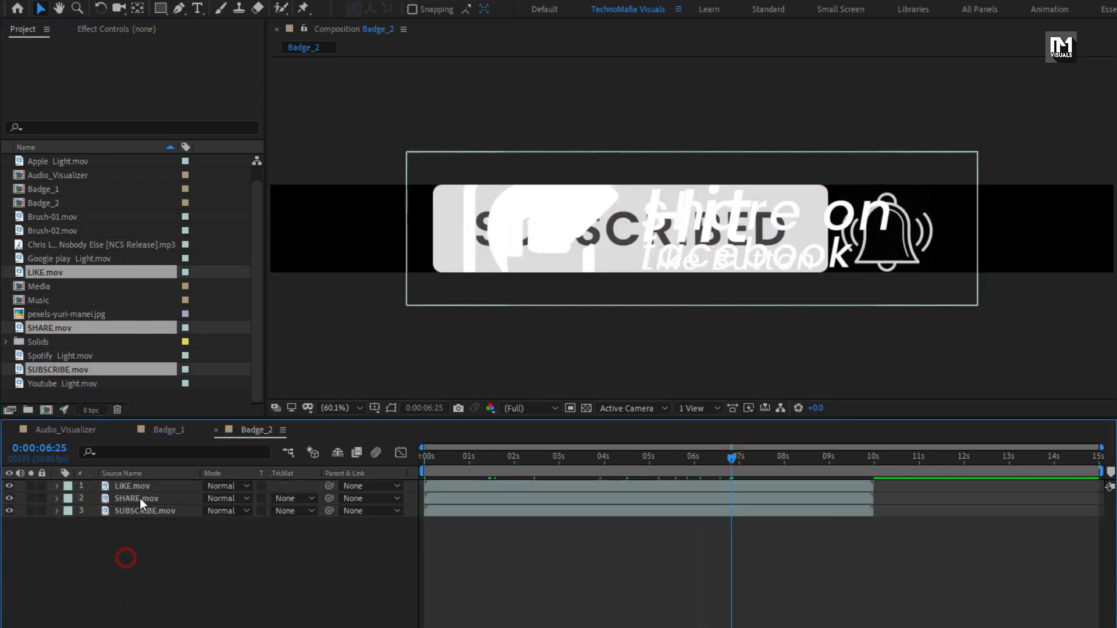
Step: Shift the LIKE and SUBSCRIBE clips to opposite sides of the SHARE clip and set all three clips' Scale to 30%
click(138, 487)
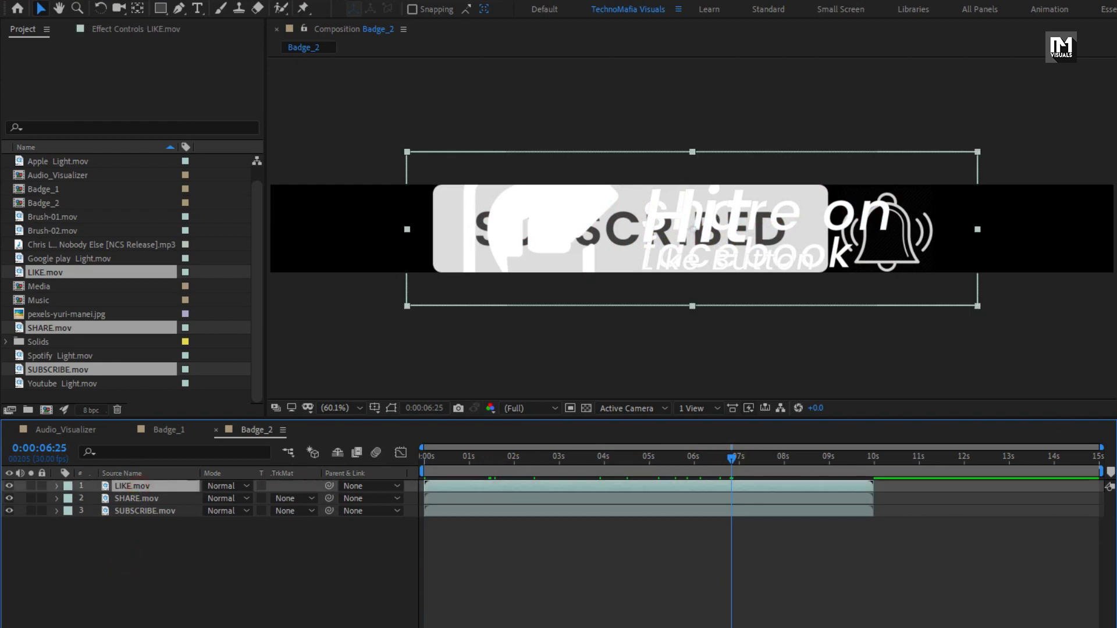
scroll(673, 256, down, 1)
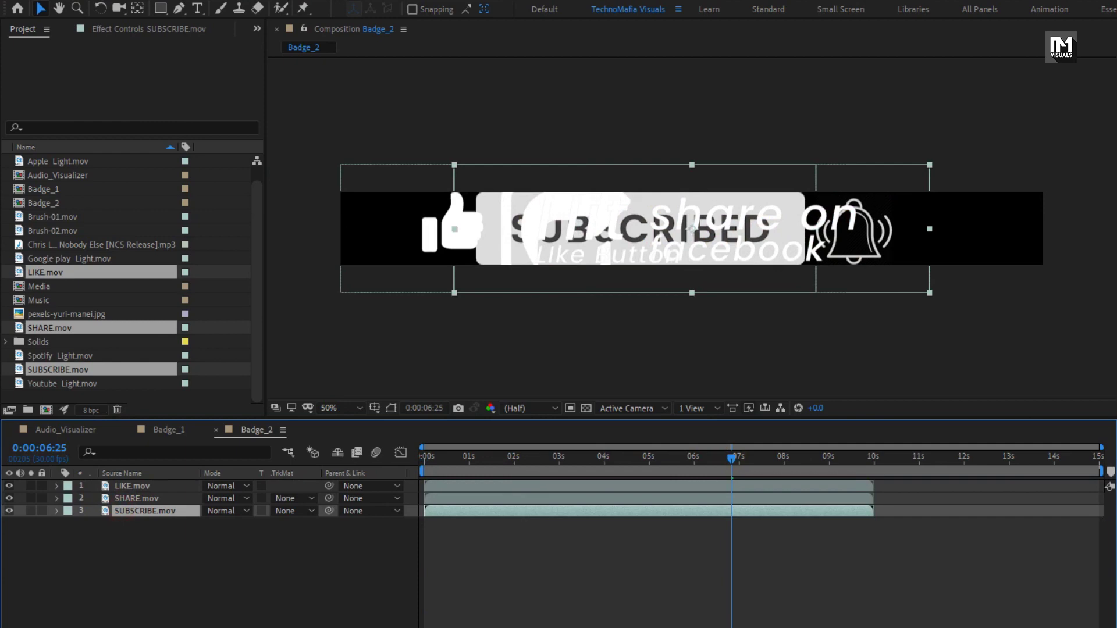
drag(692, 229, 805, 228)
drag(151, 576, 121, 485)
key(s)
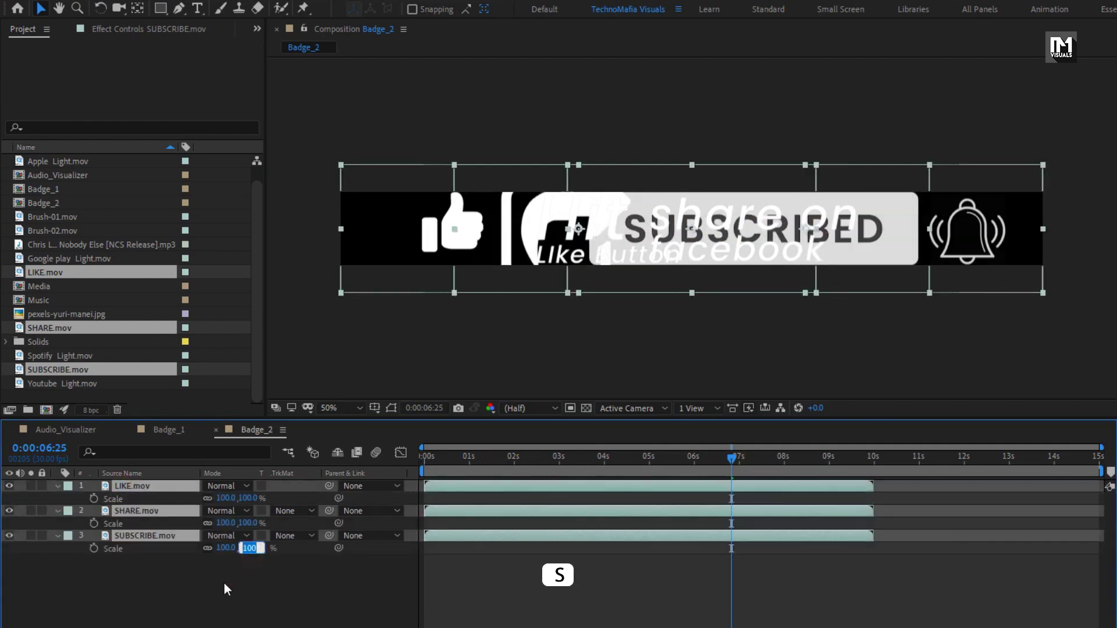
text(30)
key(Return)
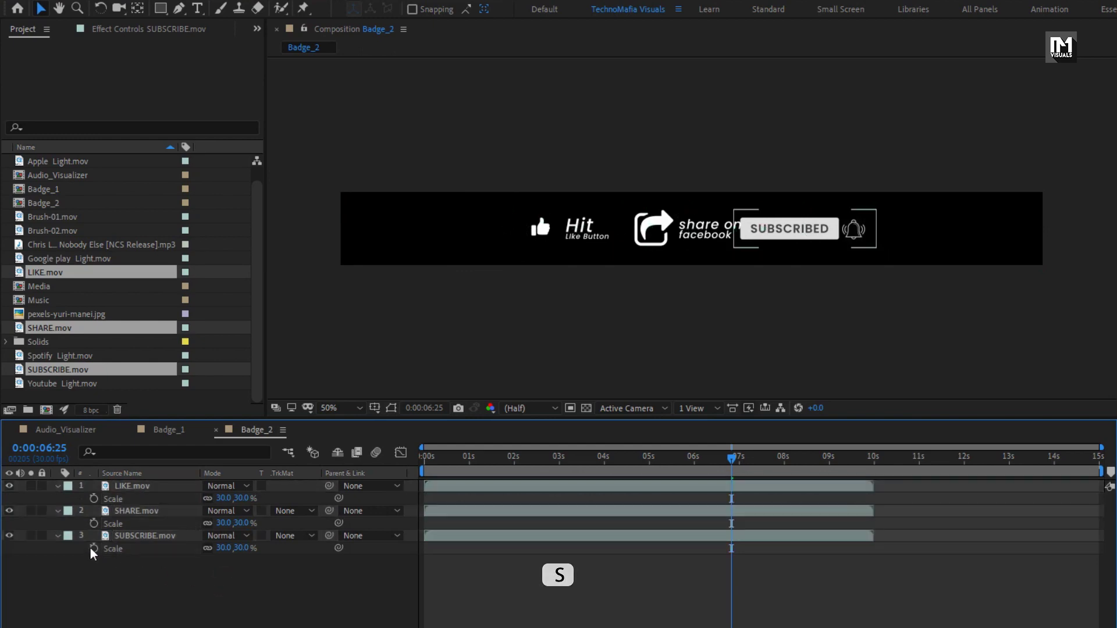
Step: Set the LIKE clip's Position to 152, 100 and the SUBSCRIBE clip's to 1715, 100
click(127, 489)
key(p)
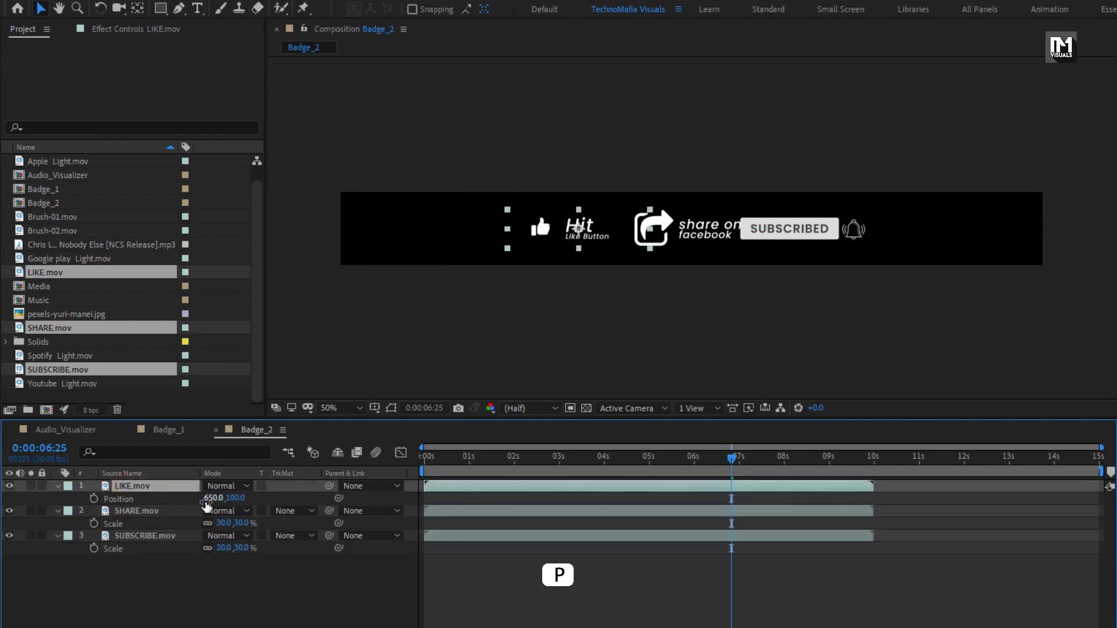
drag(209, 497, 36, 490)
drag(210, 499, 28, 492)
click(135, 537)
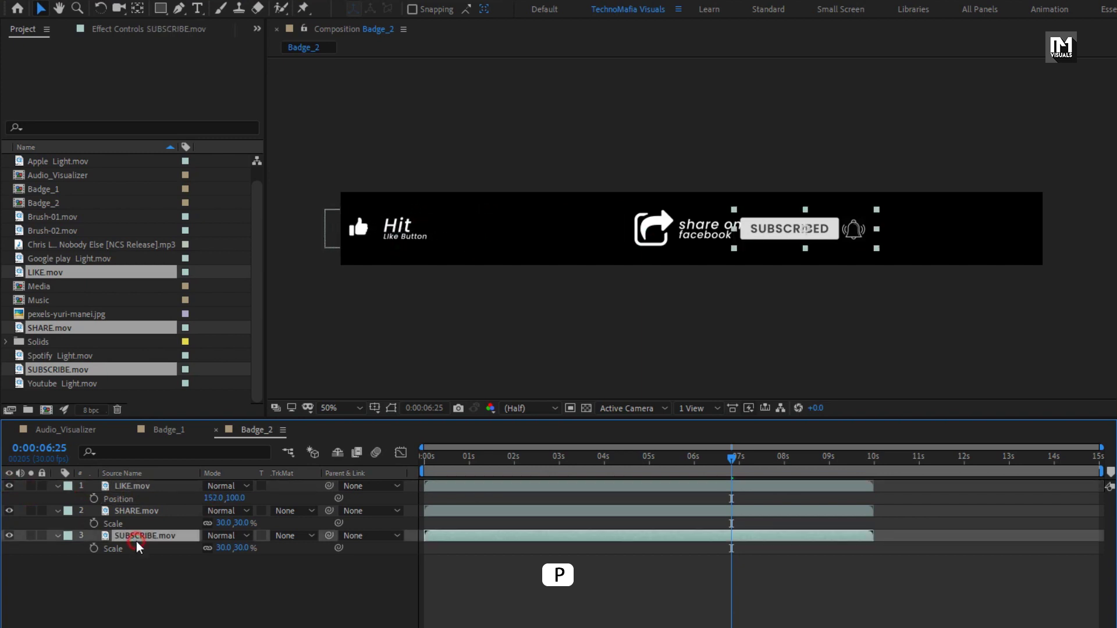
drag(200, 548, 526, 534)
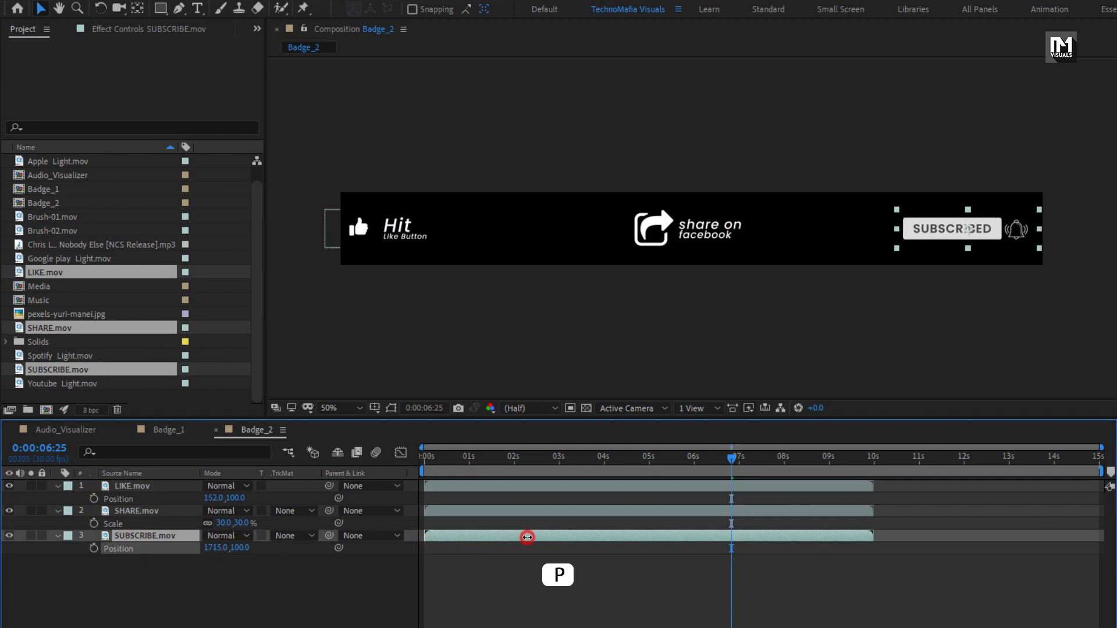
click(332, 588)
Step: Scrub Badge_2 to 0:00:05:07 and enable time remapping on the LIKE, SHARE and SUBSCRIBE layers
click(415, 457)
drag(415, 456, 660, 460)
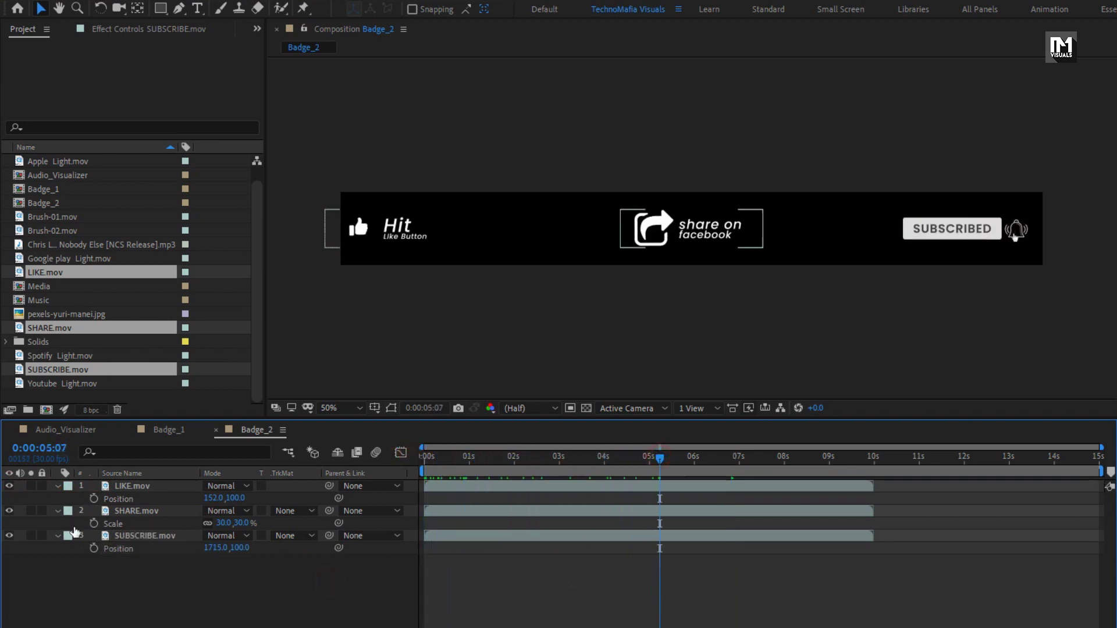
click(58, 557)
key(u)
drag(155, 544, 126, 489)
right_click(126, 489)
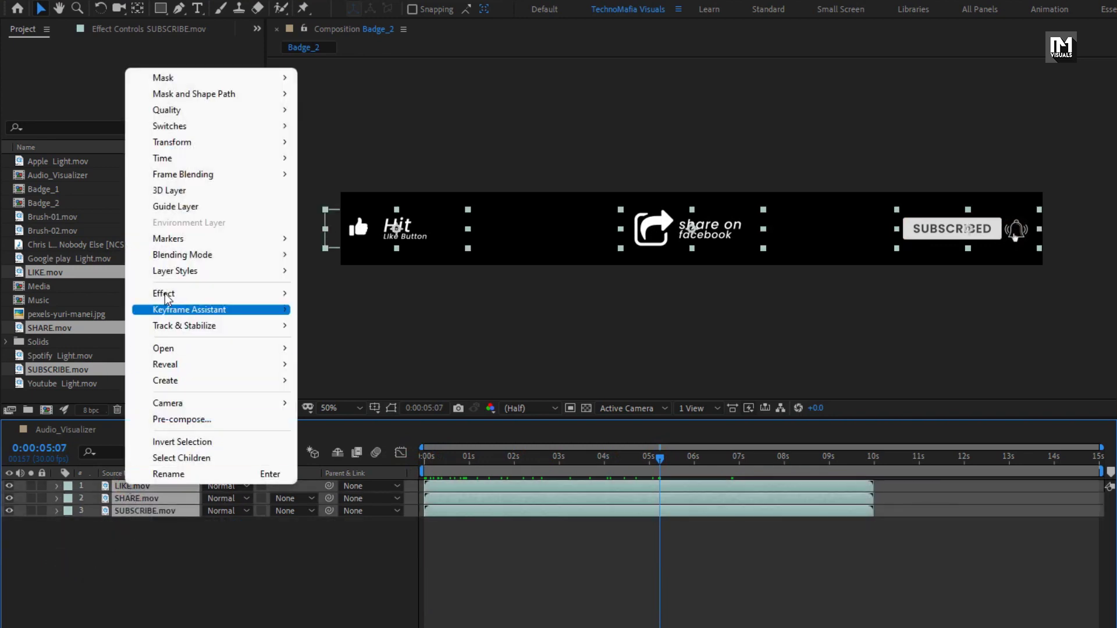
mouse_move(171, 161)
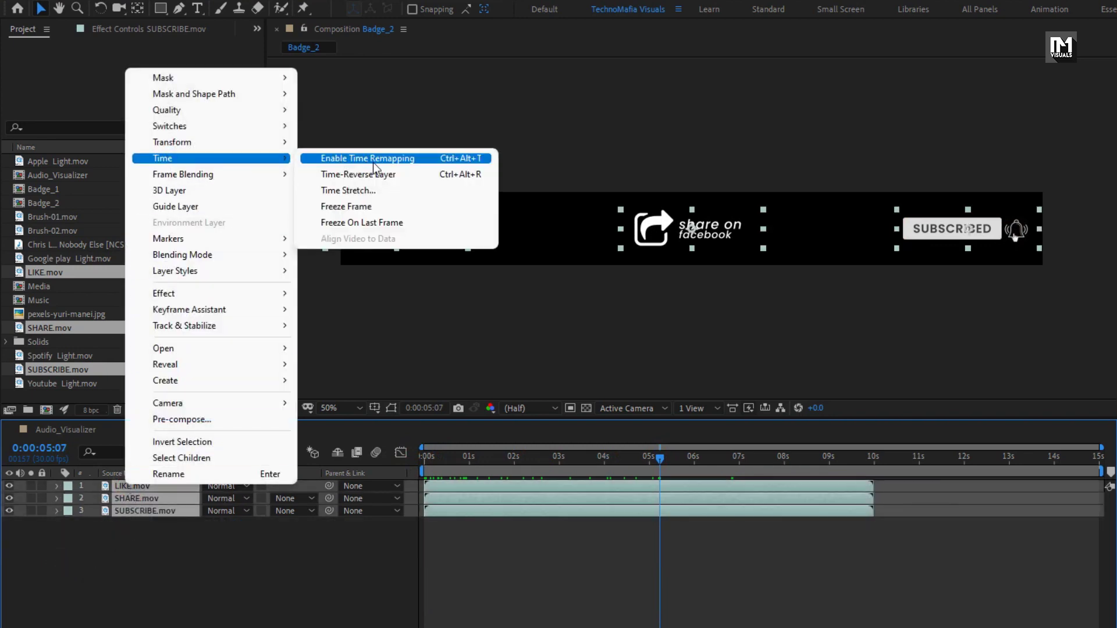
click(424, 159)
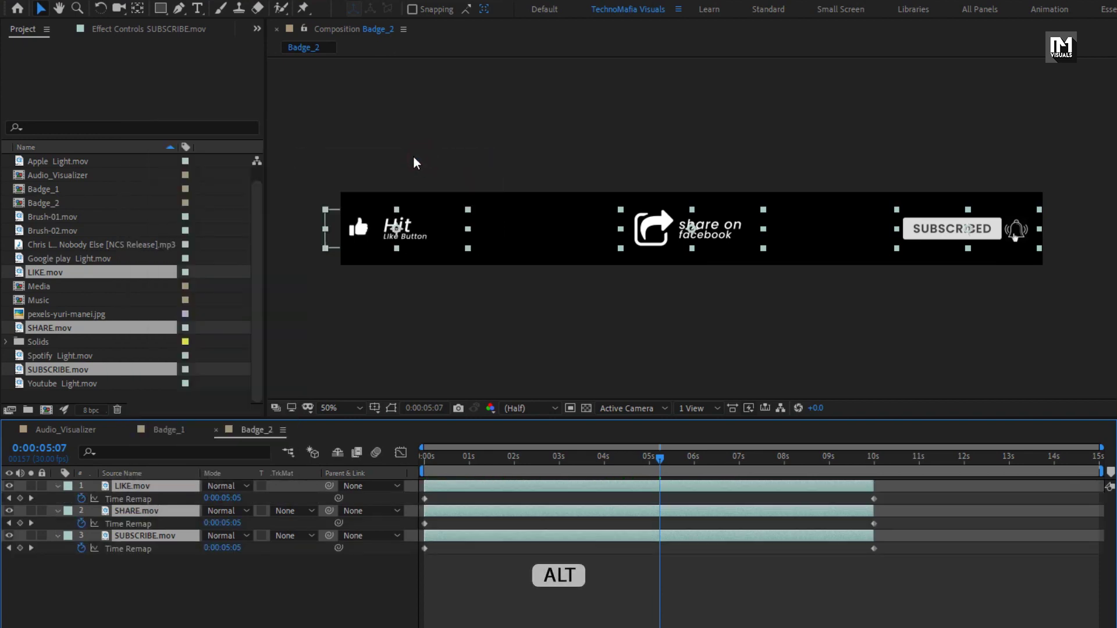
Step: Add the expression loopOutDuration() to the SUBSCRIBE layer's Time Remap in Badge_2
alt+click(82, 549)
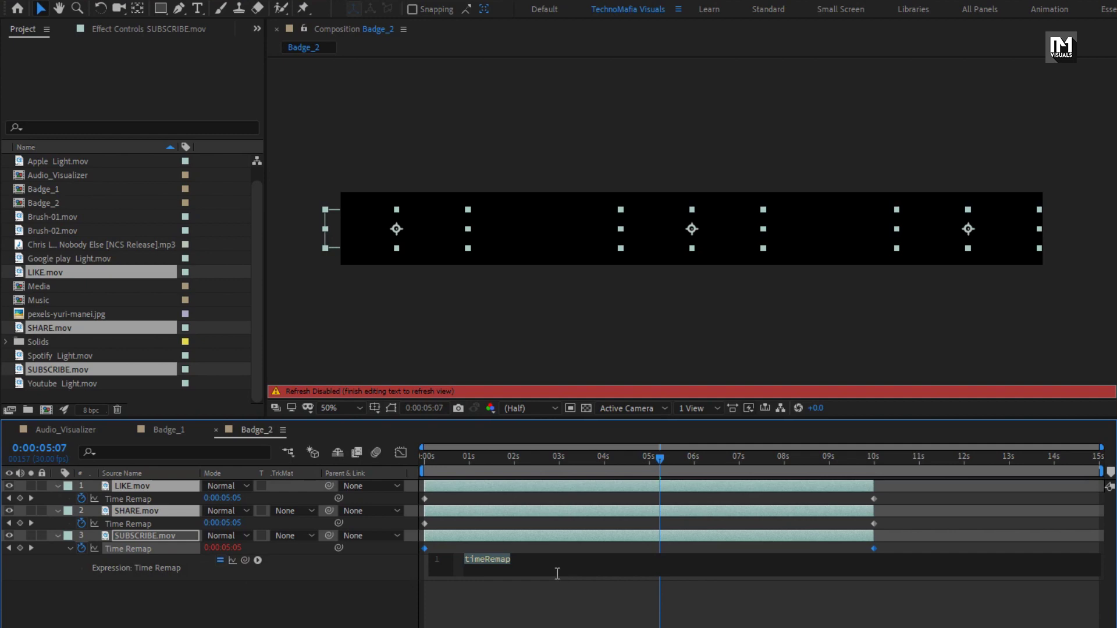
text(loo)
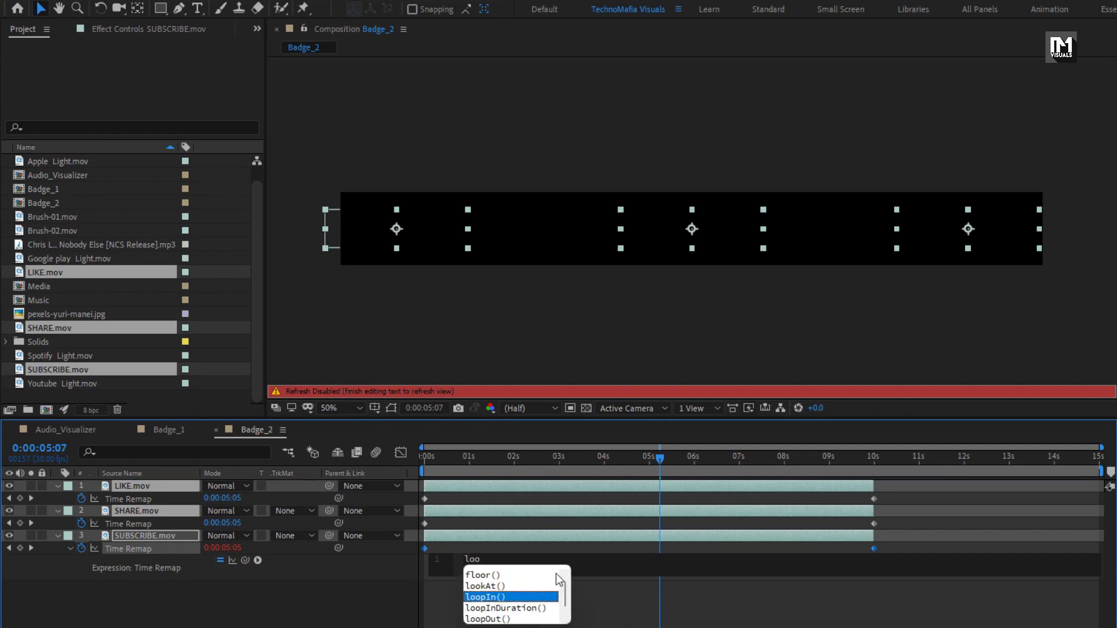
key(Down)
key(Return)
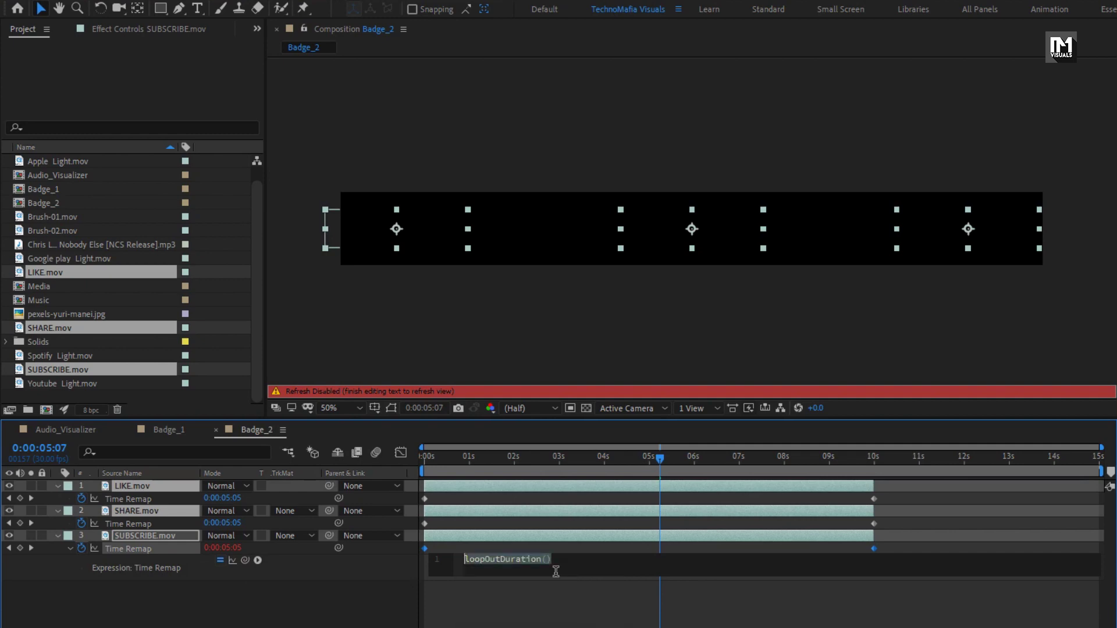
click(558, 580)
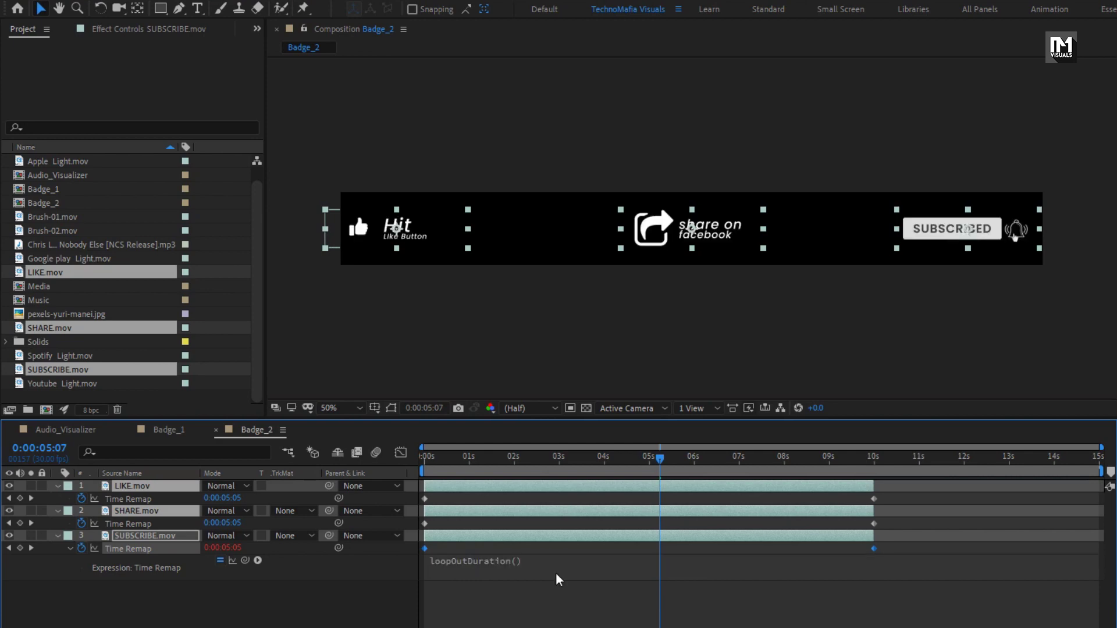
Step: Apply the same loopOutDuration() expression to the Time Remap of the SHARE and LIKE layers
alt+click(82, 524)
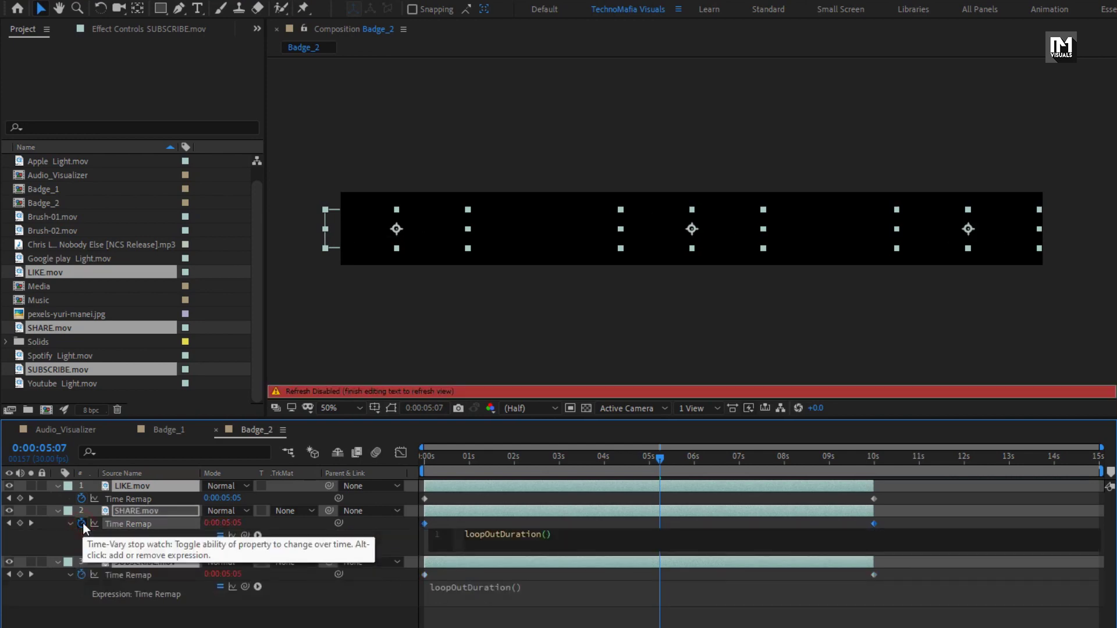
key(KP_Enter)
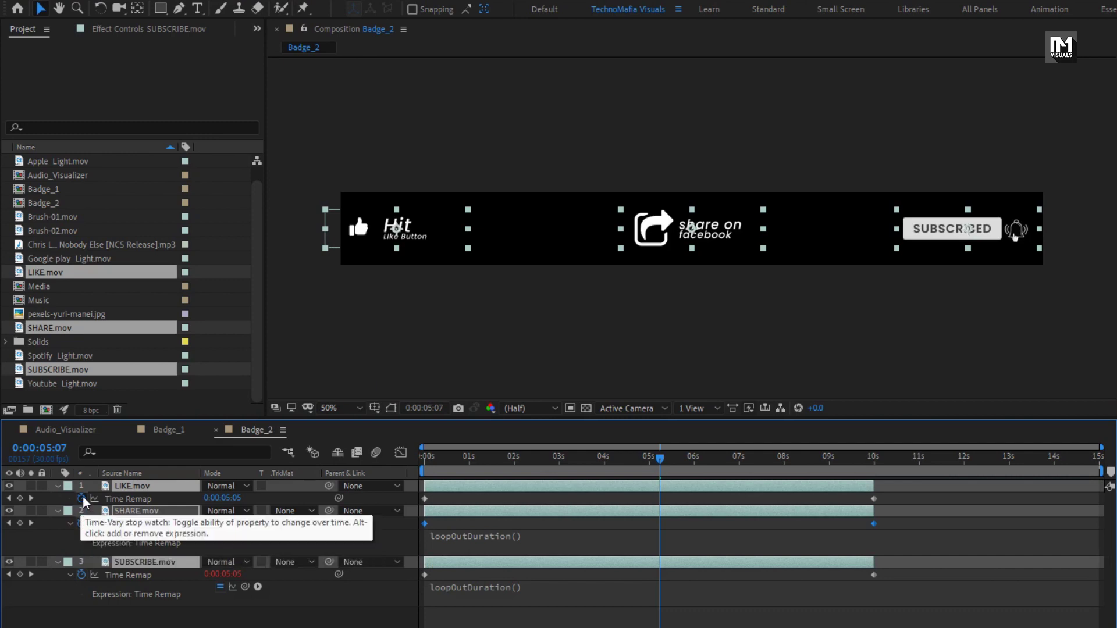
alt+click(82, 499)
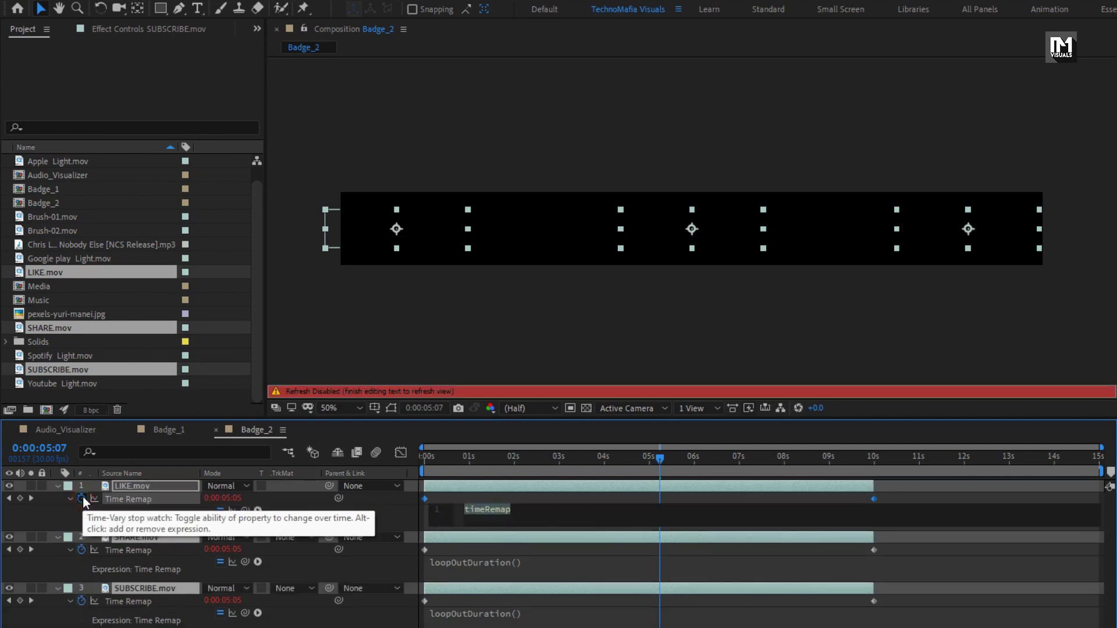
key(KP_Enter)
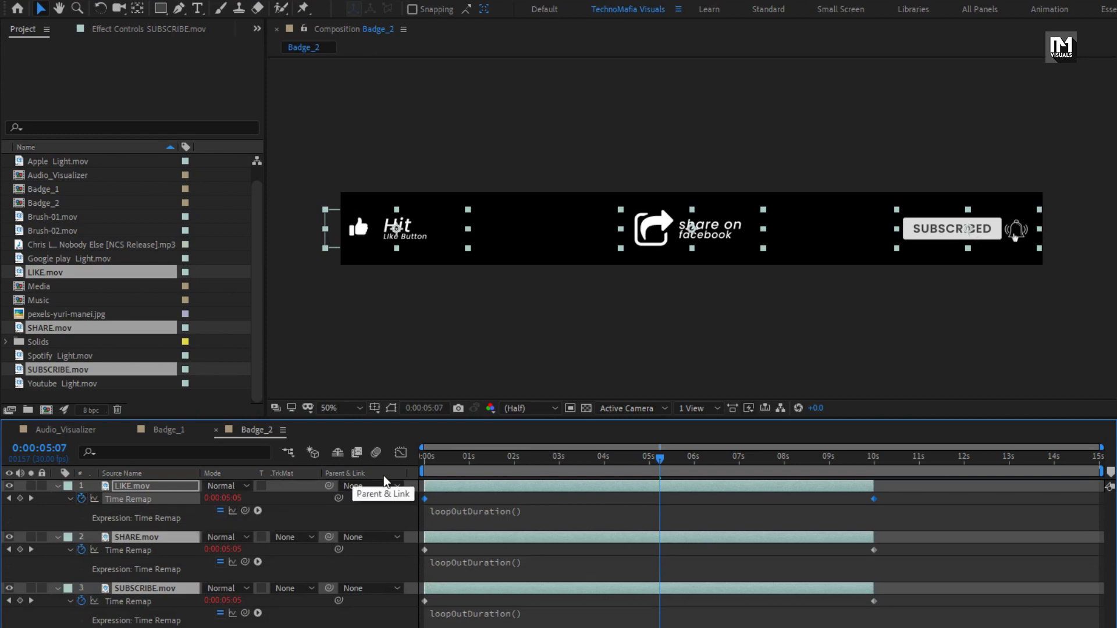
Step: Extend the LIKE, SHARE and SUBSCRIBE layers to the composition's 15-second end, scrub through the loop, and collapse their properties
drag(422, 462, 981, 485)
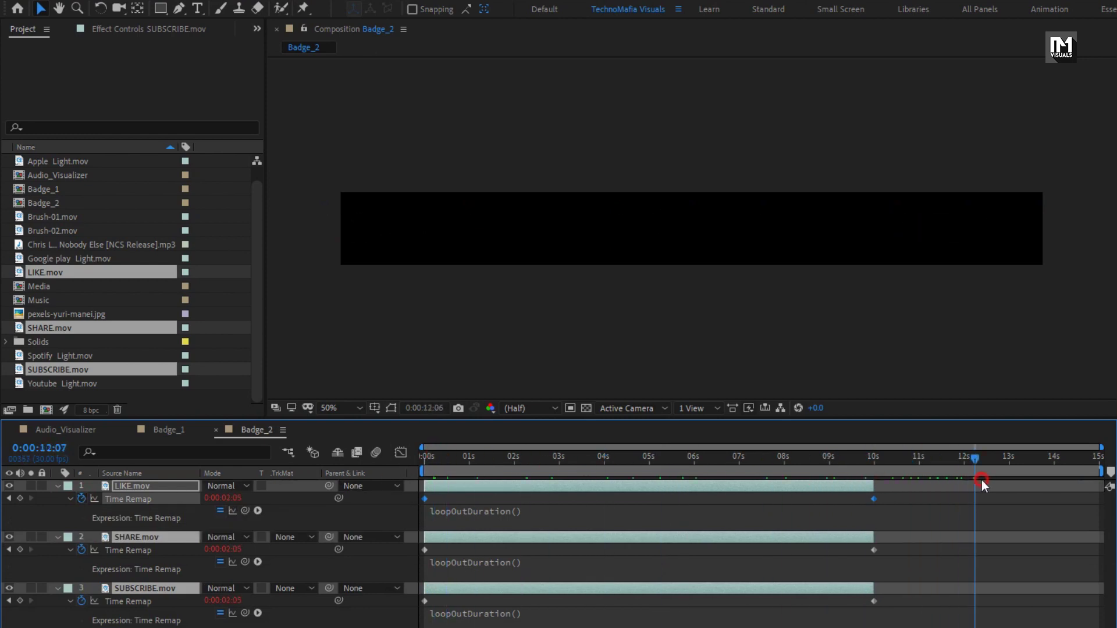
drag(878, 485, 1101, 489)
click(771, 458)
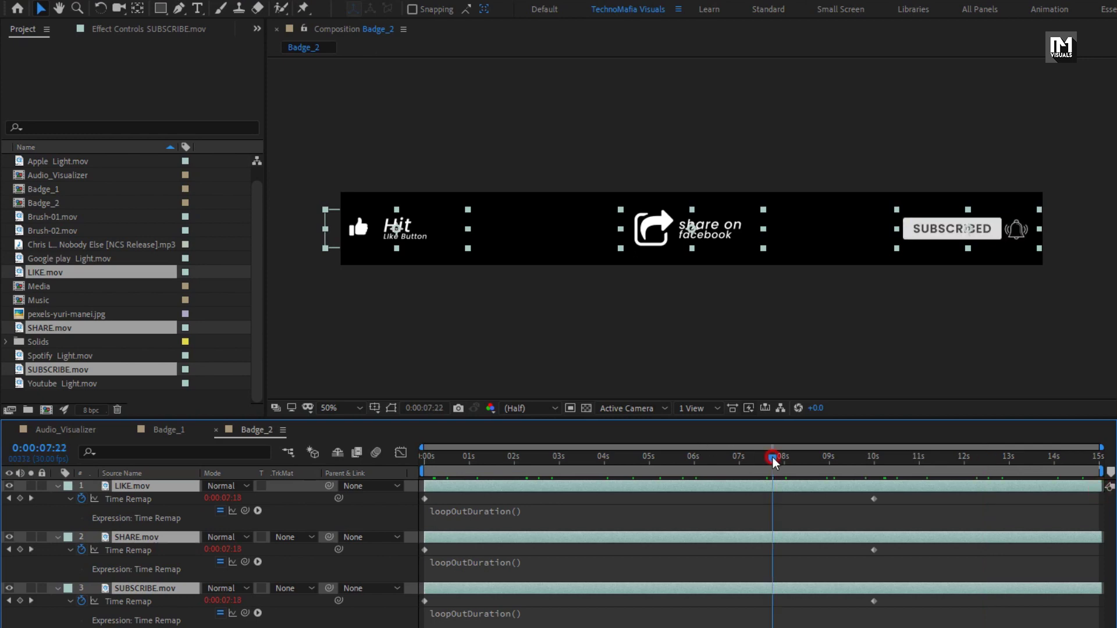
drag(827, 461, 1084, 458)
key(F2)
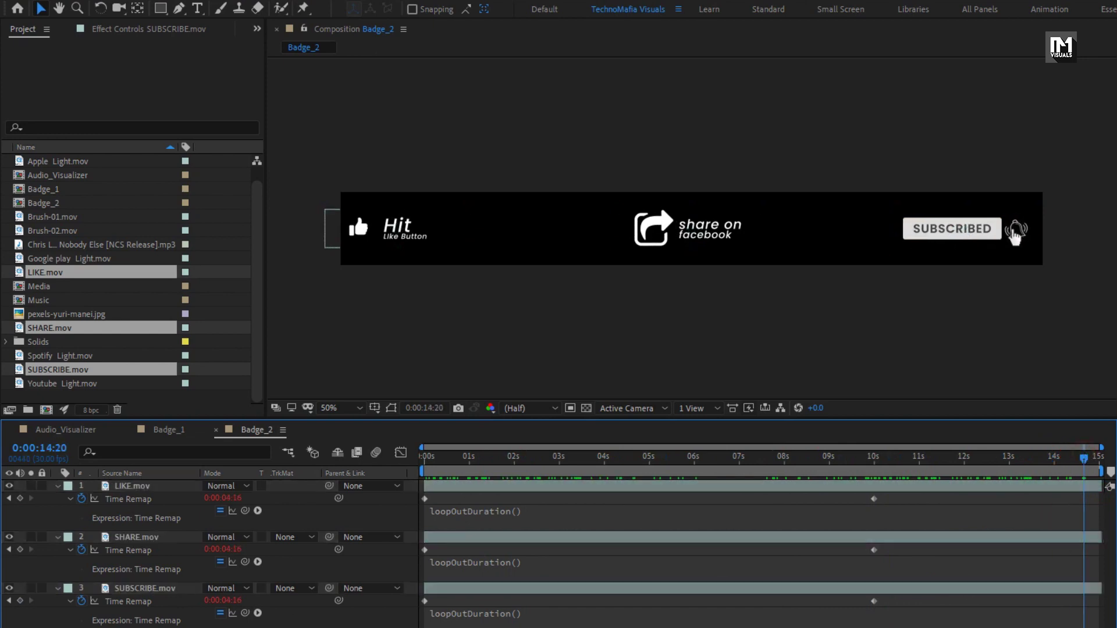
key(u)
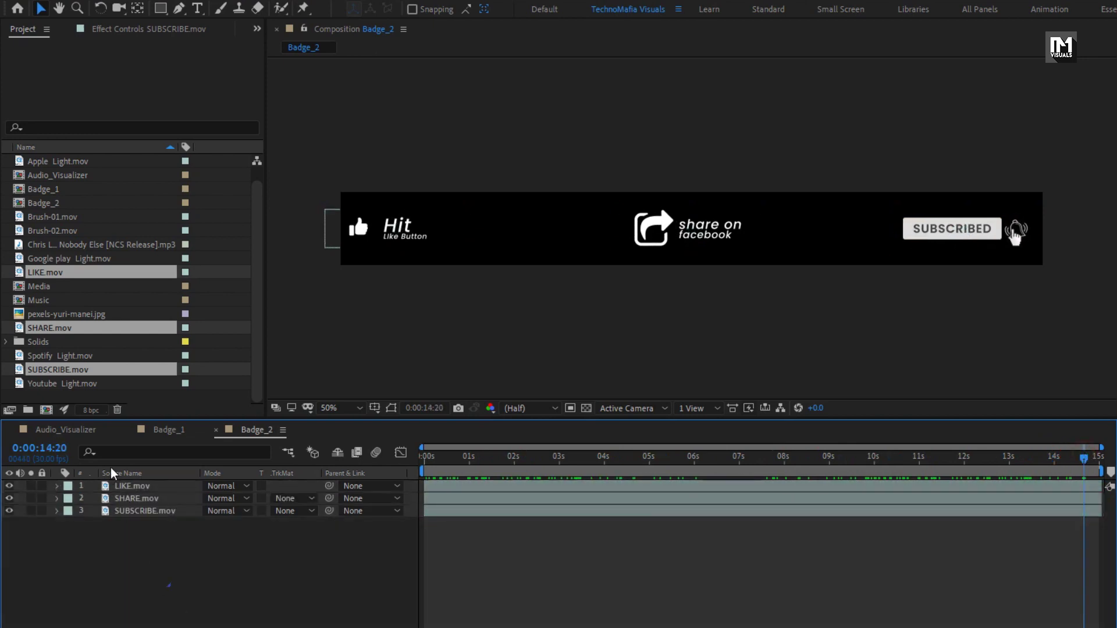
Step: Place Badge_1 in the Audio_Visualizer composition to the right of the framed photo and set its Scale to 82%
click(82, 431)
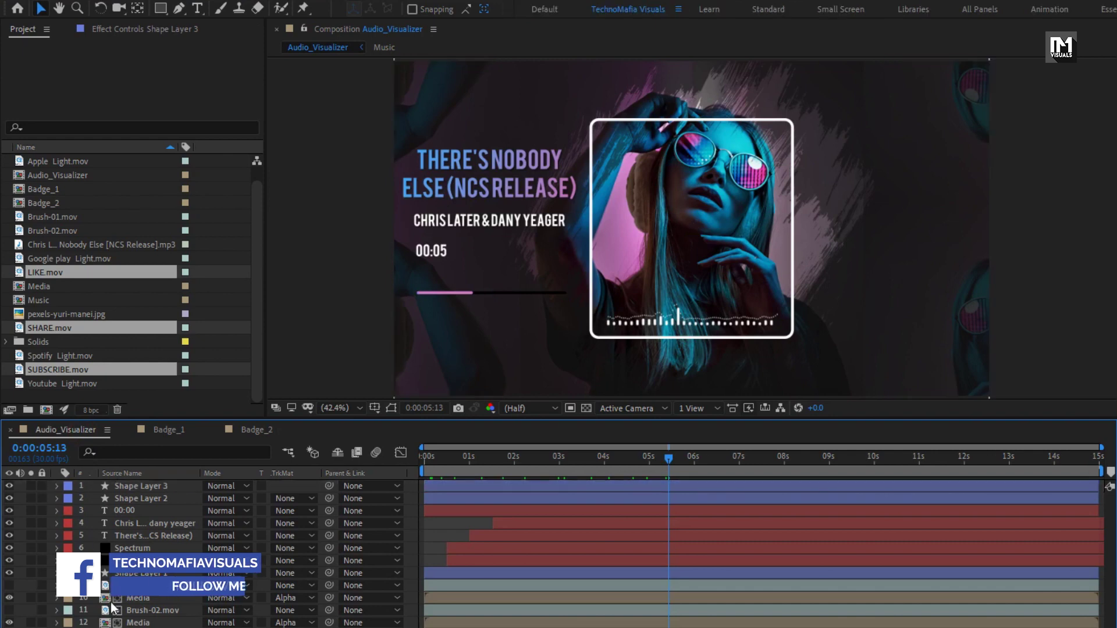
click(15, 394)
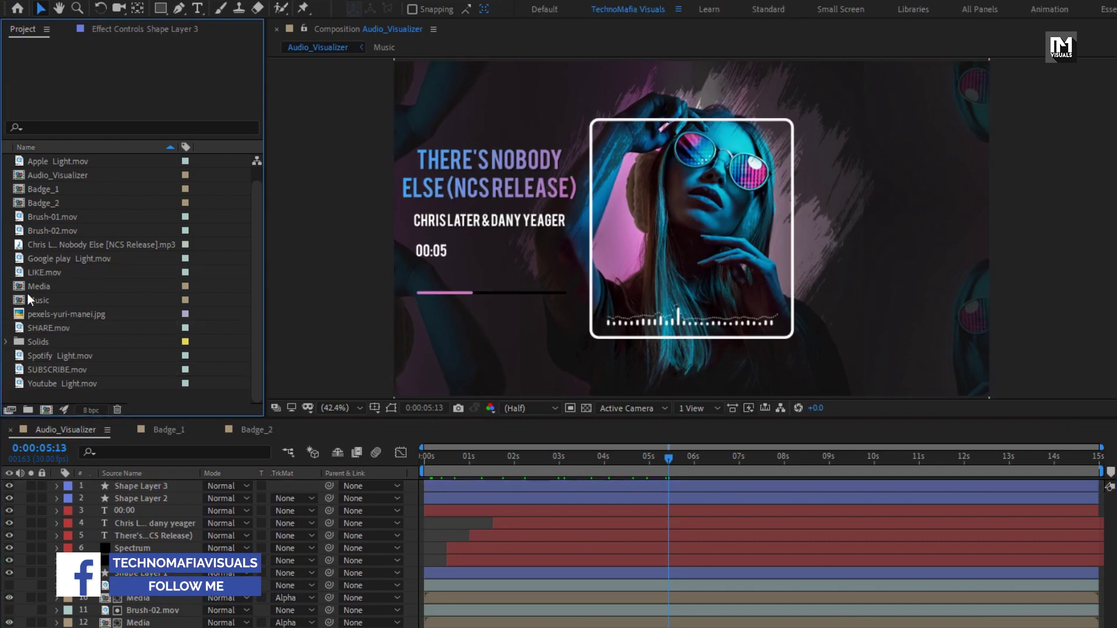
scroll(29, 300, up, 1)
drag(42, 203, 897, 197)
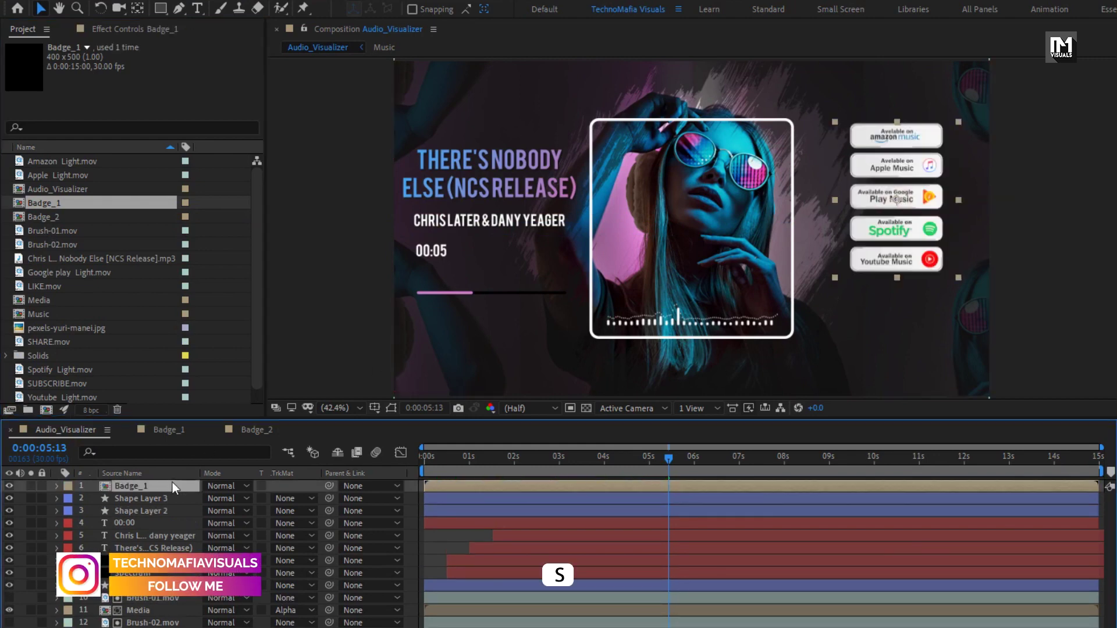
key(s)
drag(241, 498, 231, 498)
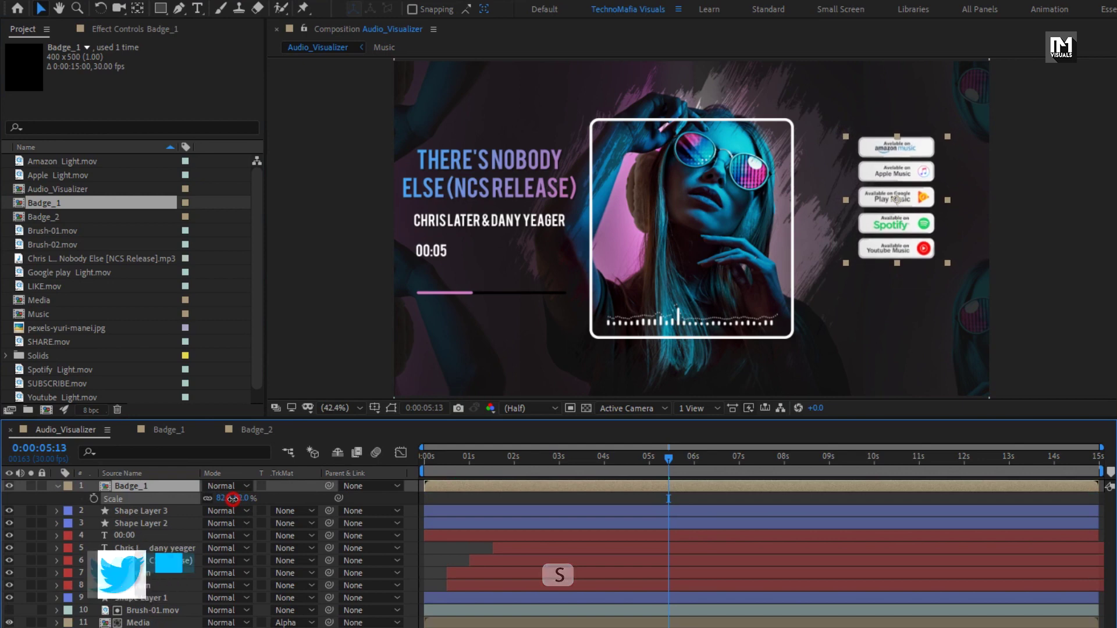
click(58, 485)
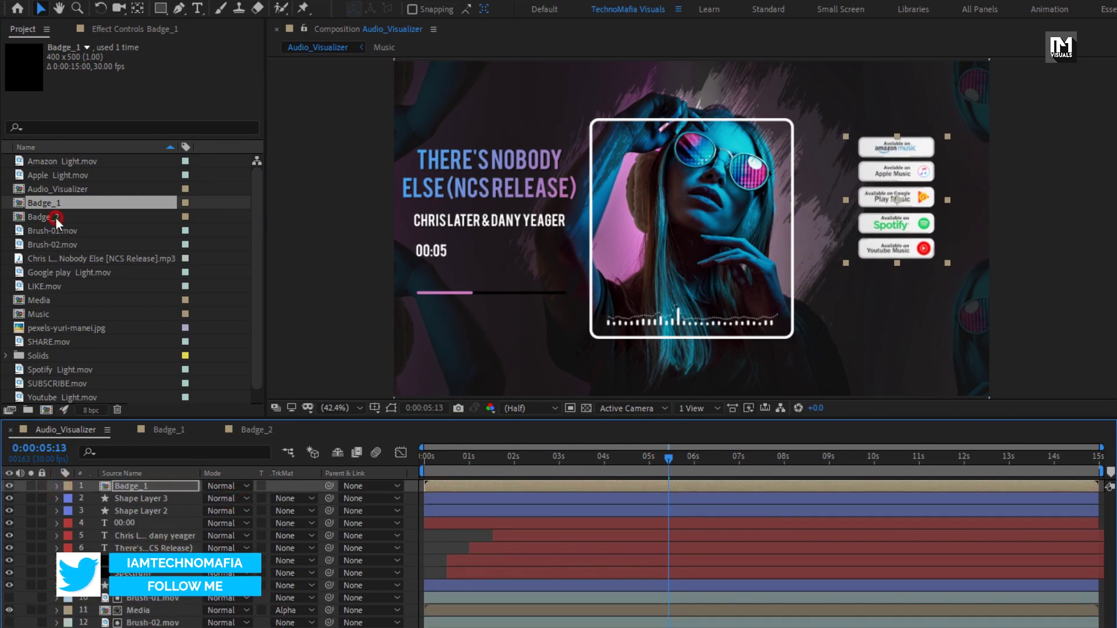
Step: Place Badge_2 along the frame's bottom edge, start both badge layers about half a second in, and preview Audio_Visualizer from the beginning
drag(56, 219, 701, 382)
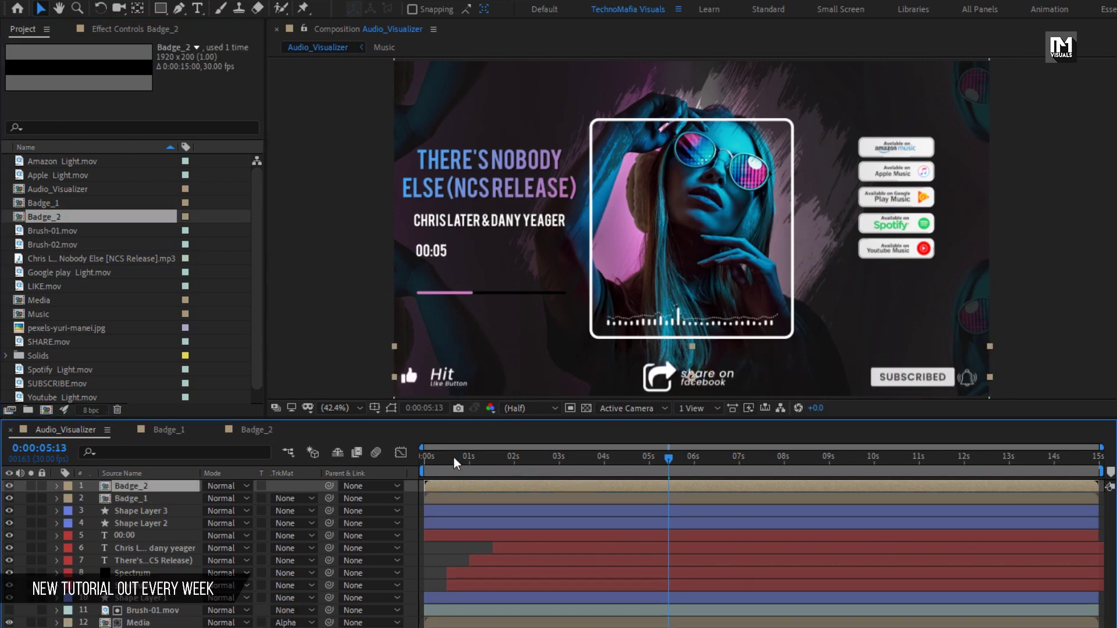
mouse_move(454, 457)
mouse_down()
mouse_move(636, 460)
mouse_move(416, 454)
mouse_move(490, 456)
mouse_move(446, 457)
mouse_up()
drag(435, 501, 410, 465)
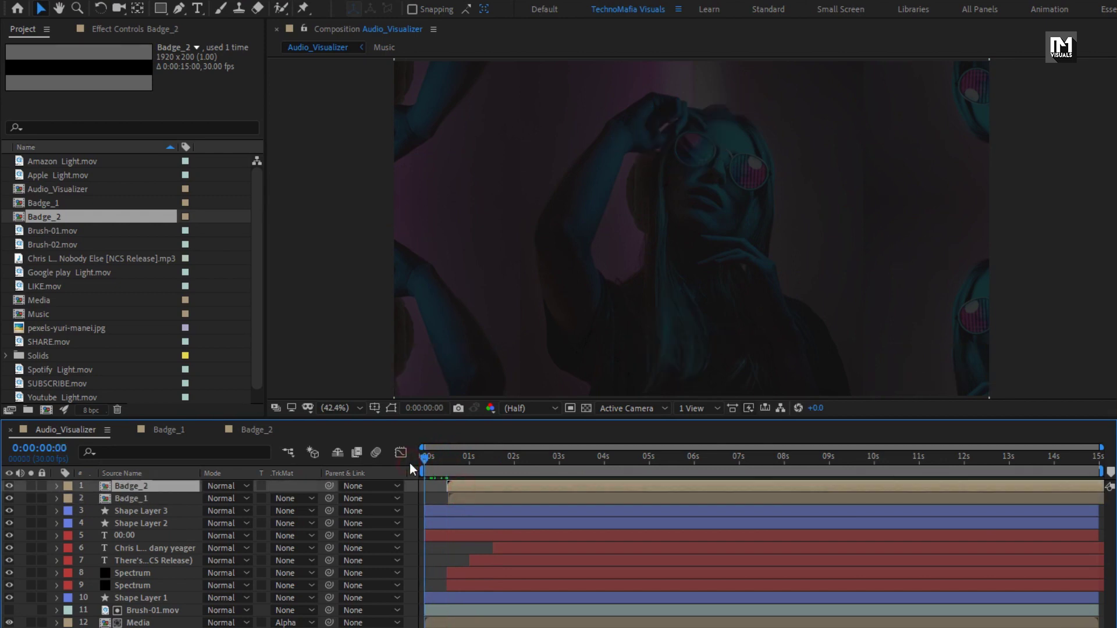
key(space)
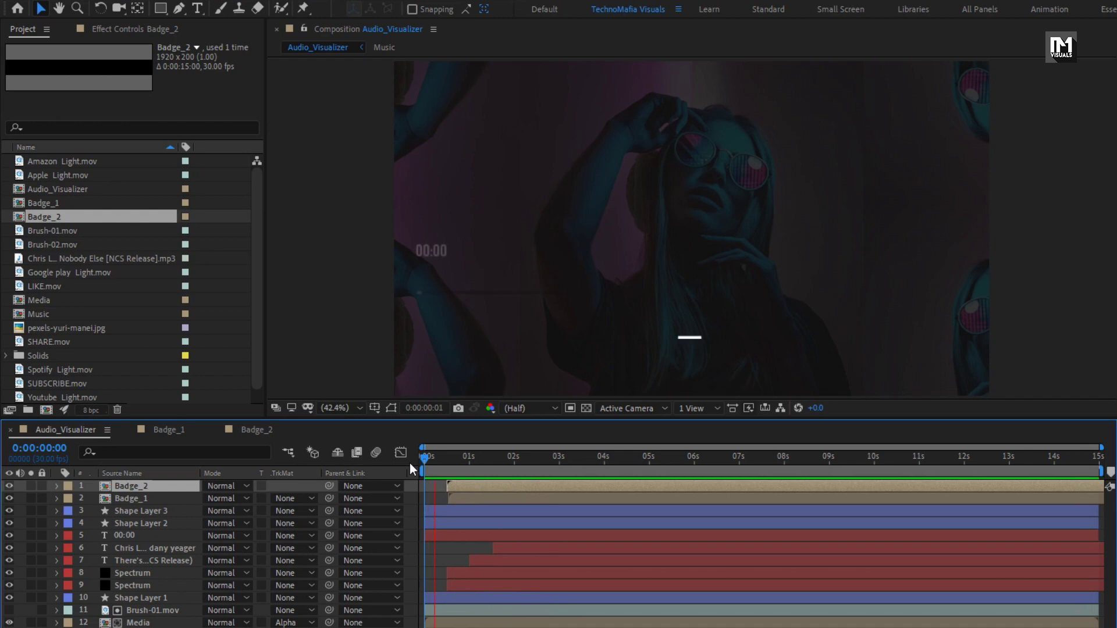